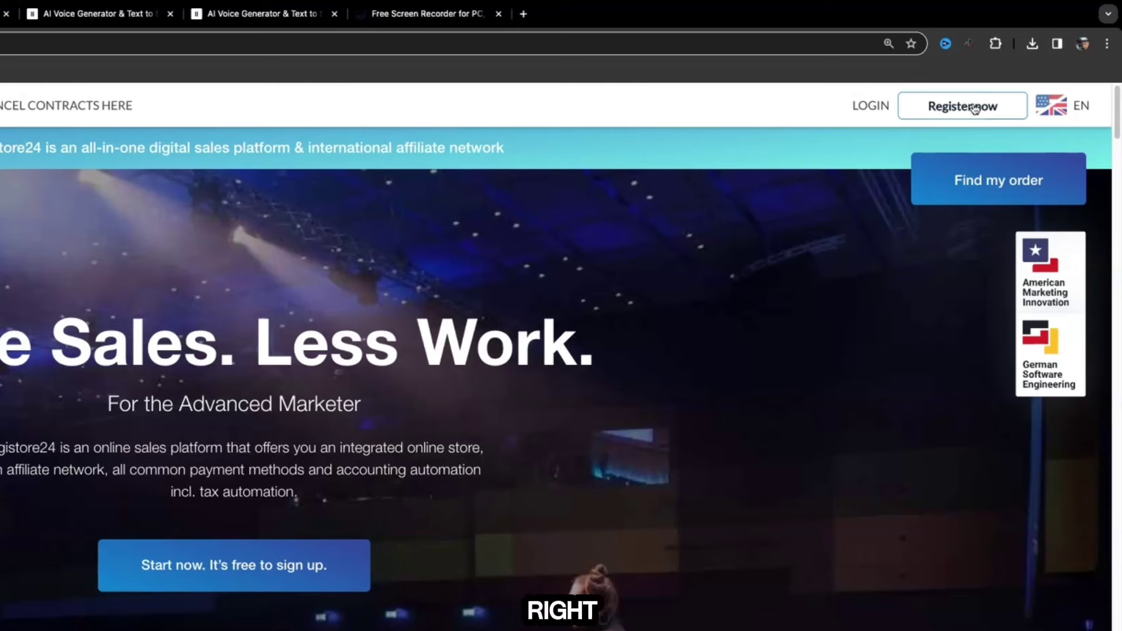
Register a new Digistore24 account, choosing affiliate as the main source of revenue.
{"action": "left_click", "coordinate": [974, 107]}
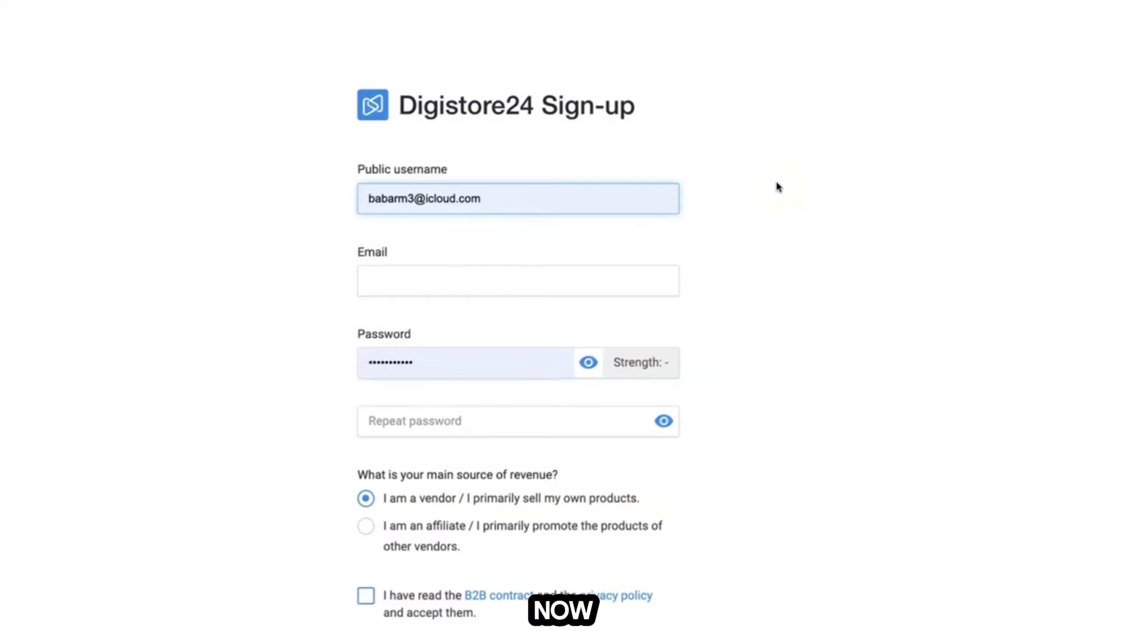
{"action": "left_click", "coordinate": [597, 188]}
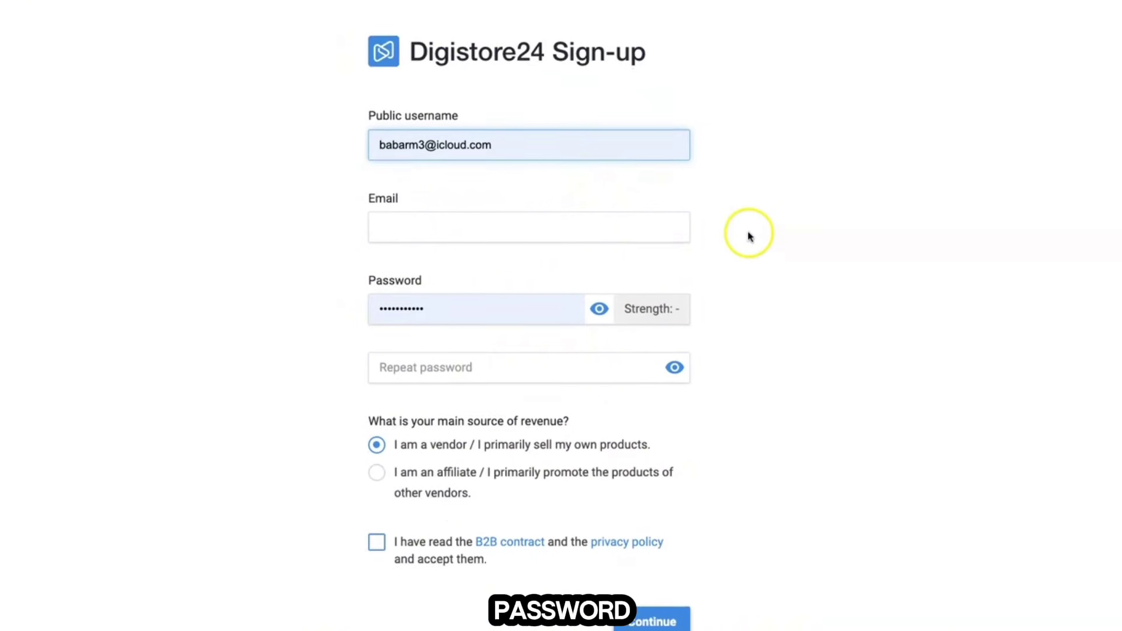
{"action": "left_click_drag", "start_coordinate": [186, 269], "coordinate": [532, 255]}
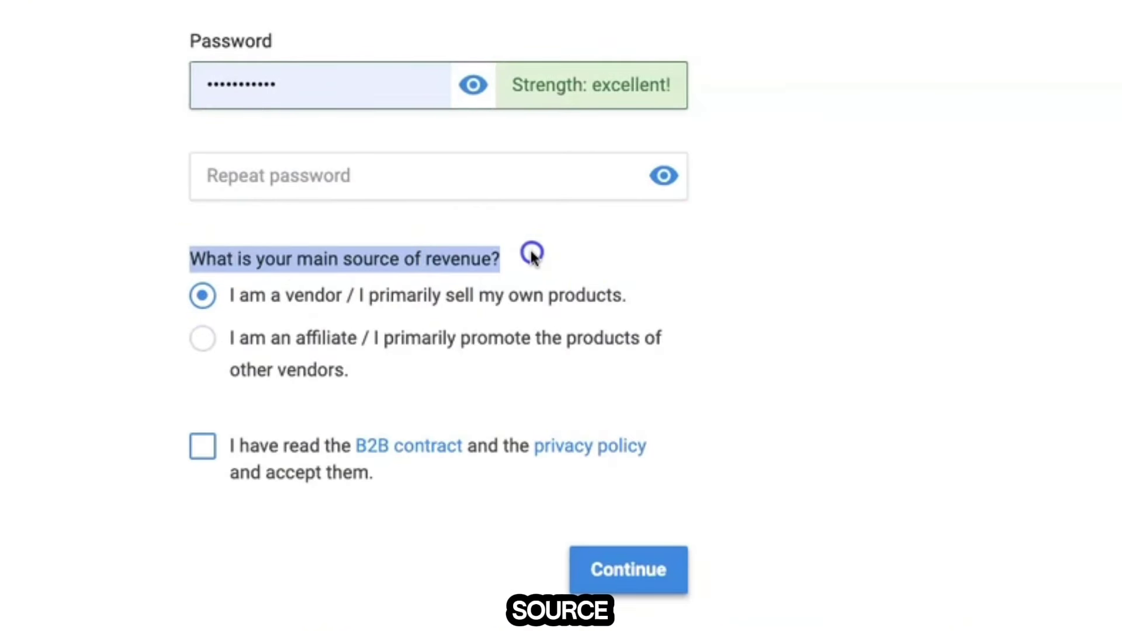
{"action": "left_click", "coordinate": [207, 346]}
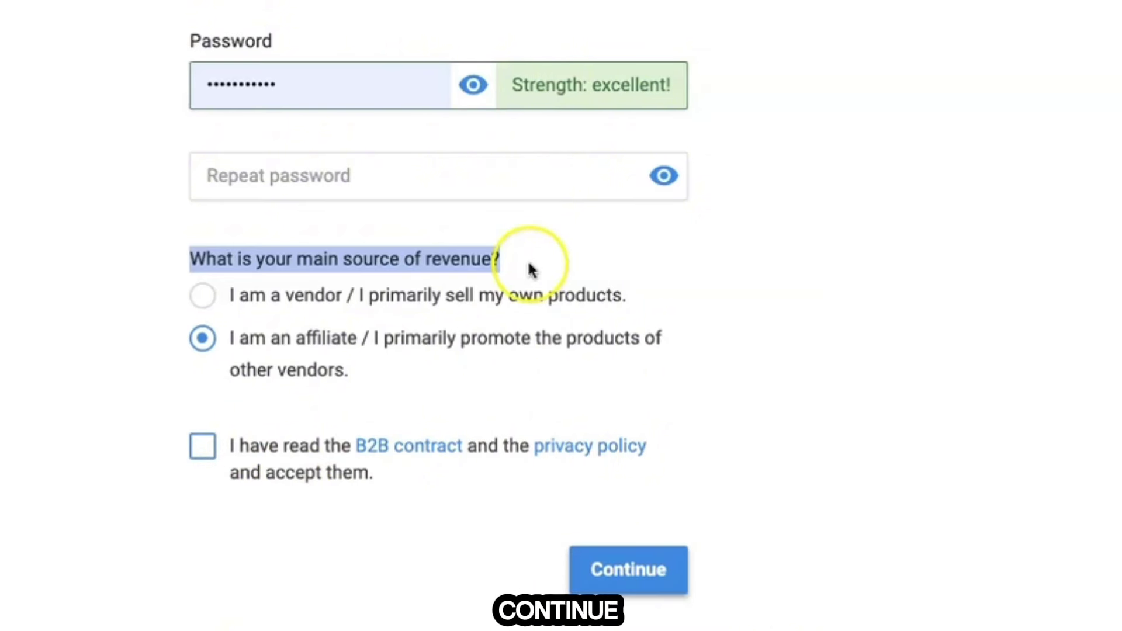
{"action": "scroll", "coordinate": [532, 270], "scroll_direction": "up", "scroll_amount": 4}
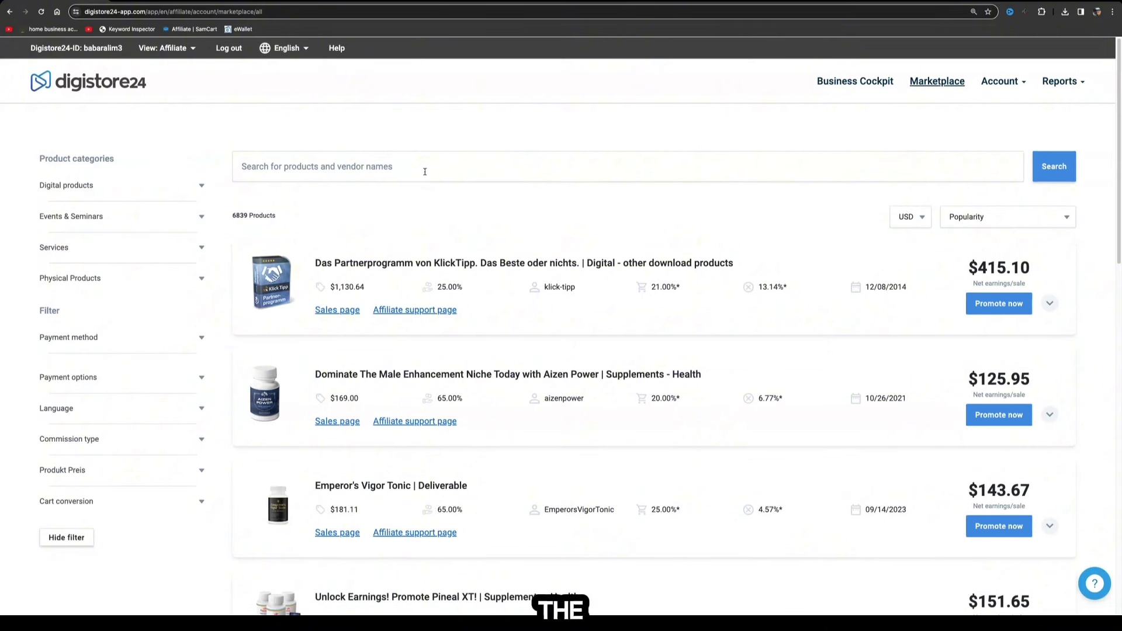
Search the marketplace for DENTAL and scroll down to the ProDentim listing.
{"action": "left_click", "coordinate": [425, 172]}
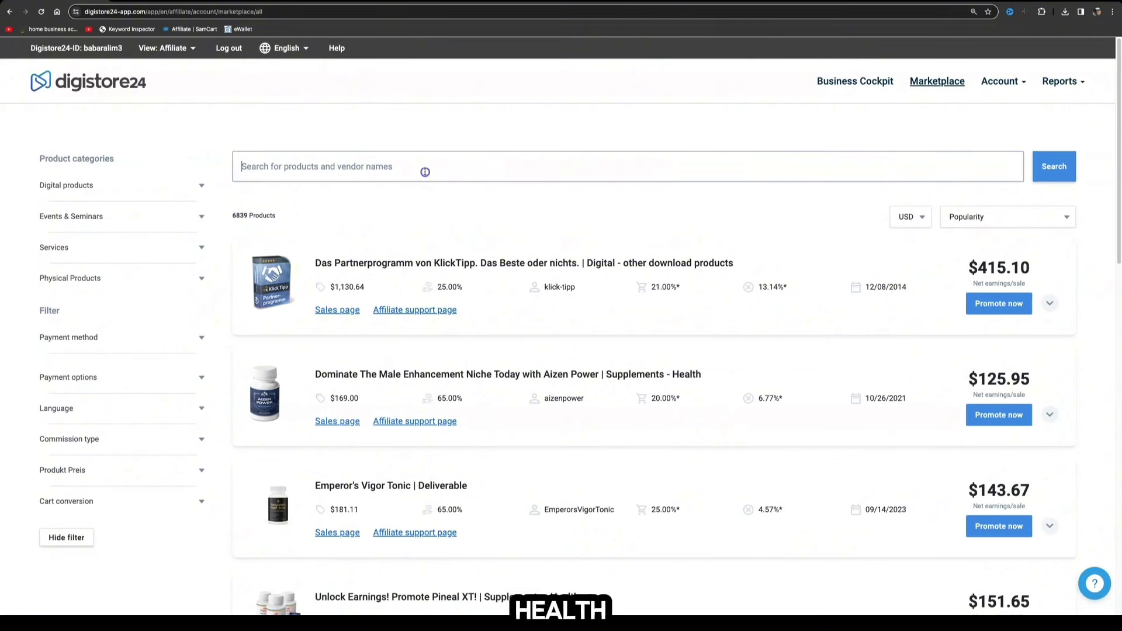
{"action": "type", "text": "DENTAL"}
{"action": "key", "text": "Return"}
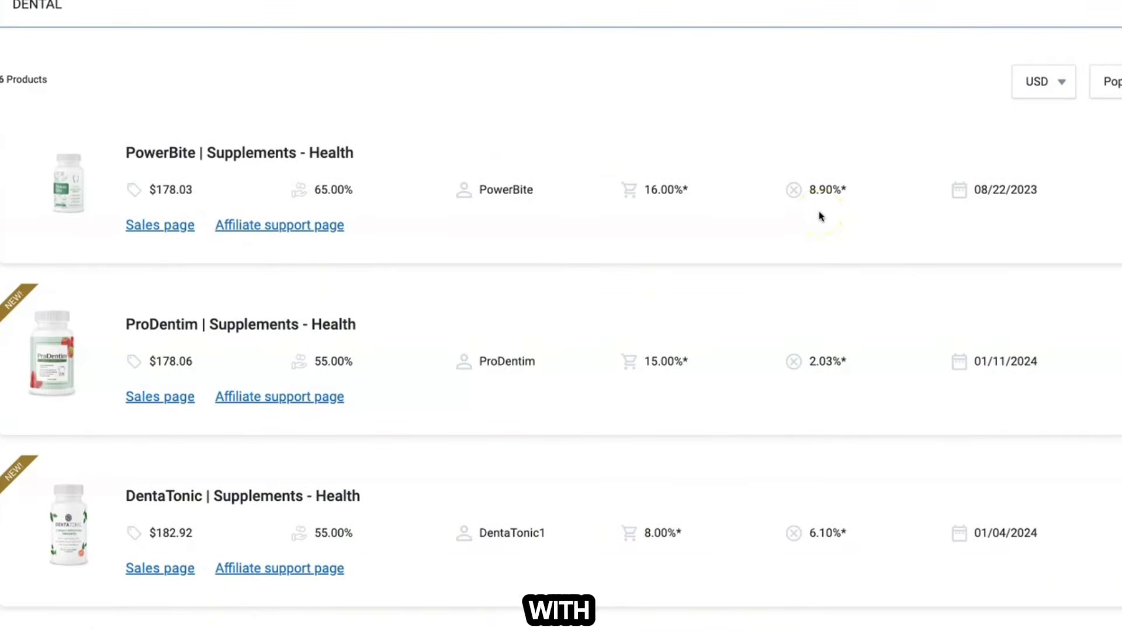
{"action": "scroll", "coordinate": [820, 216], "scroll_direction": "down", "scroll_amount": 3}
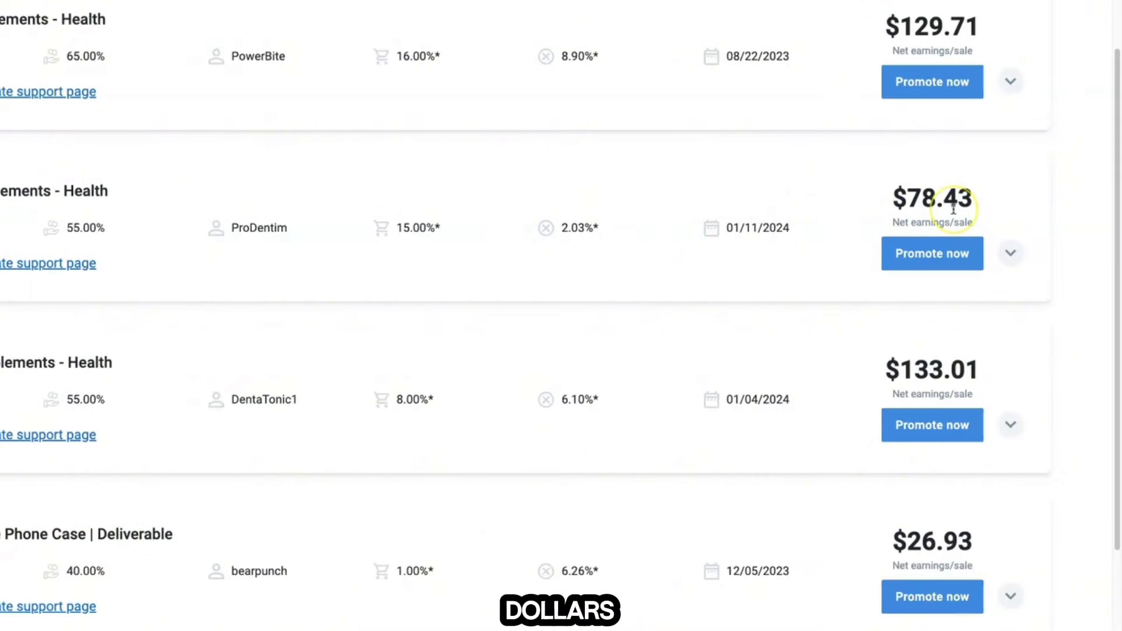
Request to promote ProDentim and review the affiliate ID in its personal promolink.
{"action": "left_click", "coordinate": [947, 256]}
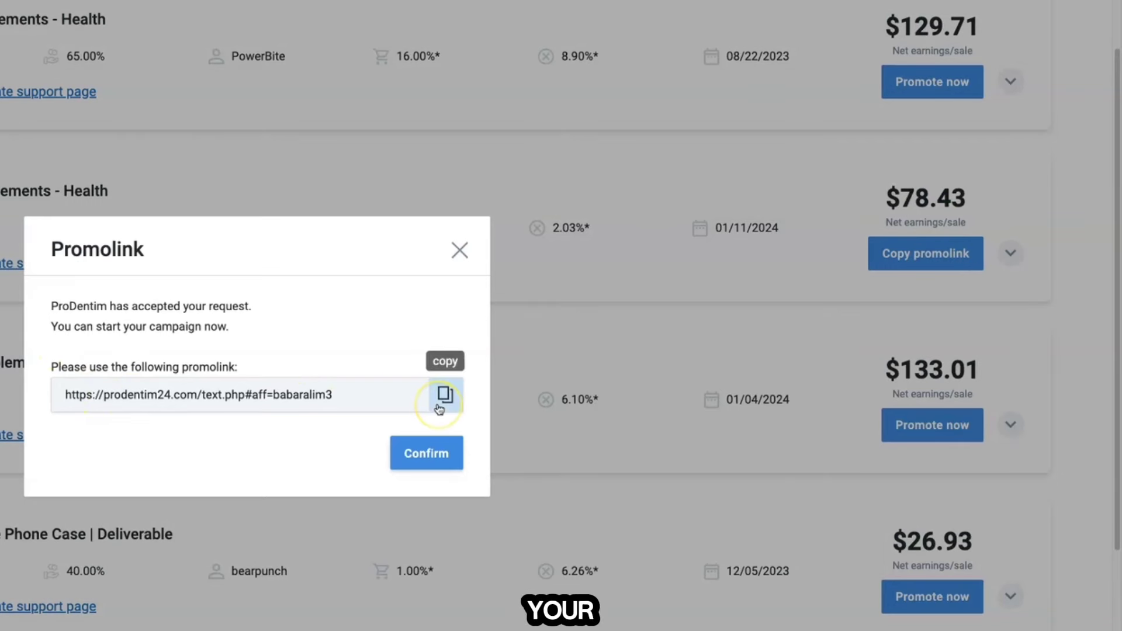
{"action": "left_click_drag", "start_coordinate": [272, 402], "coordinate": [331, 402]}
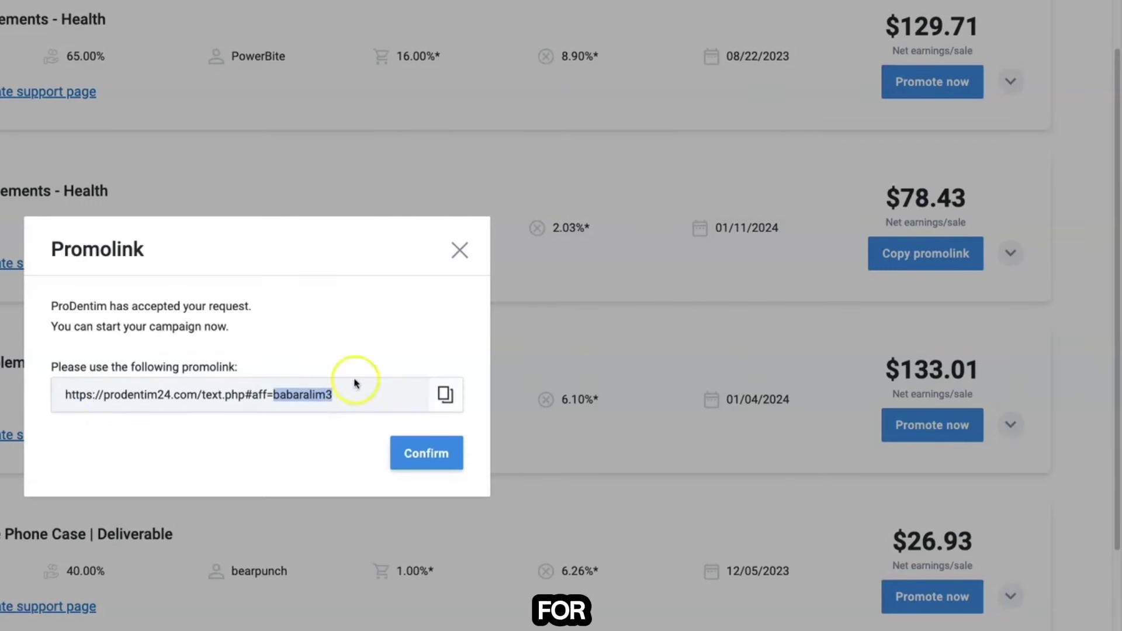
{"action": "left_click", "coordinate": [460, 252]}
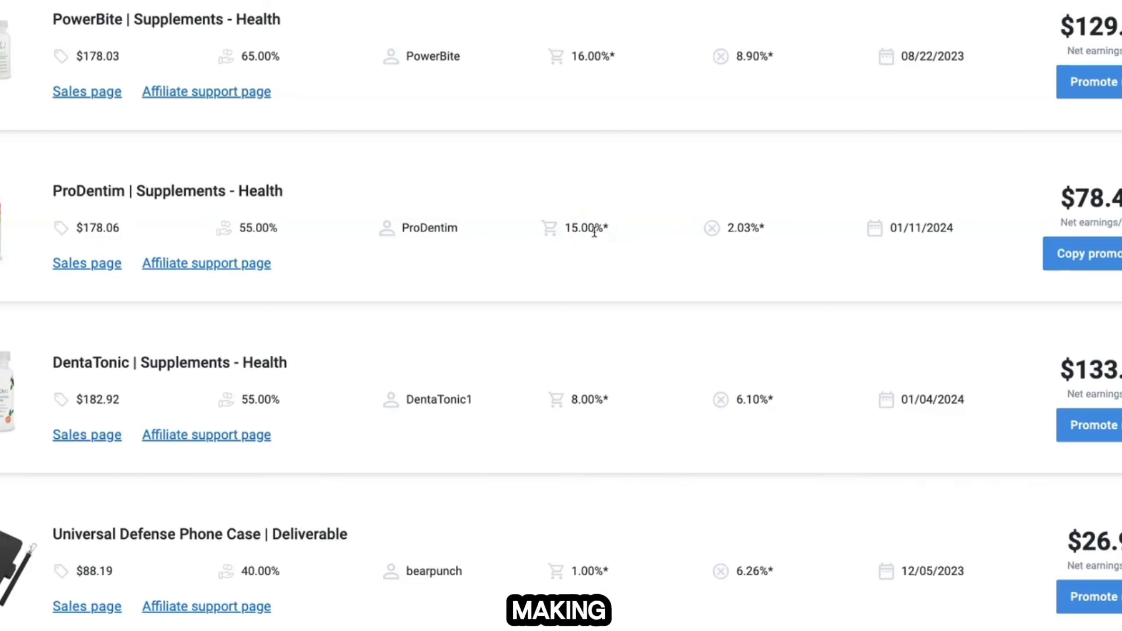
Browse the ProDentim sales page's ingredients and benefits, then return to its marketplace listing.
{"action": "left_click", "coordinate": [80, 267]}
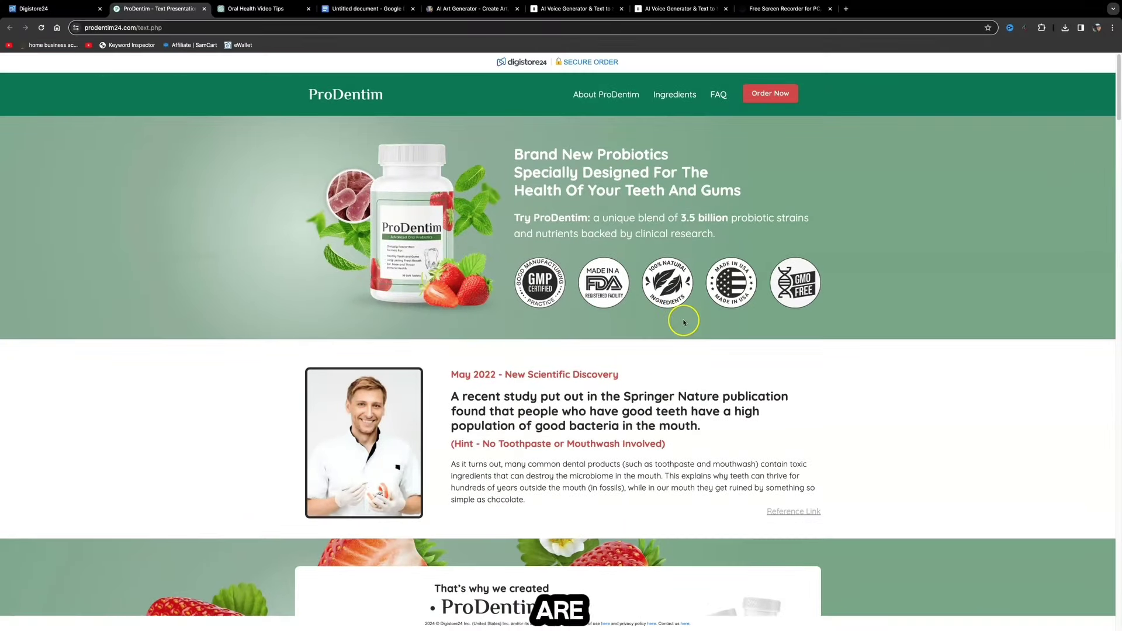
{"action": "scroll", "coordinate": [683, 322], "scroll_direction": "down", "scroll_amount": 11}
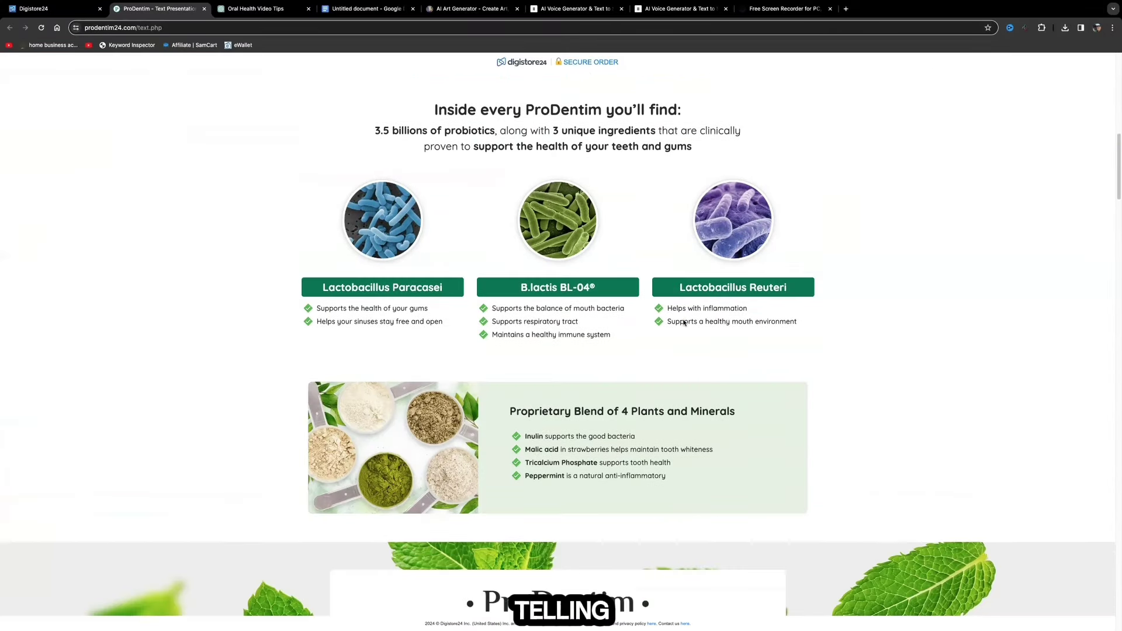
{"action": "scroll", "coordinate": [684, 322], "scroll_direction": "down", "scroll_amount": 1}
{"action": "scroll", "coordinate": [684, 323], "scroll_direction": "down", "scroll_amount": 1}
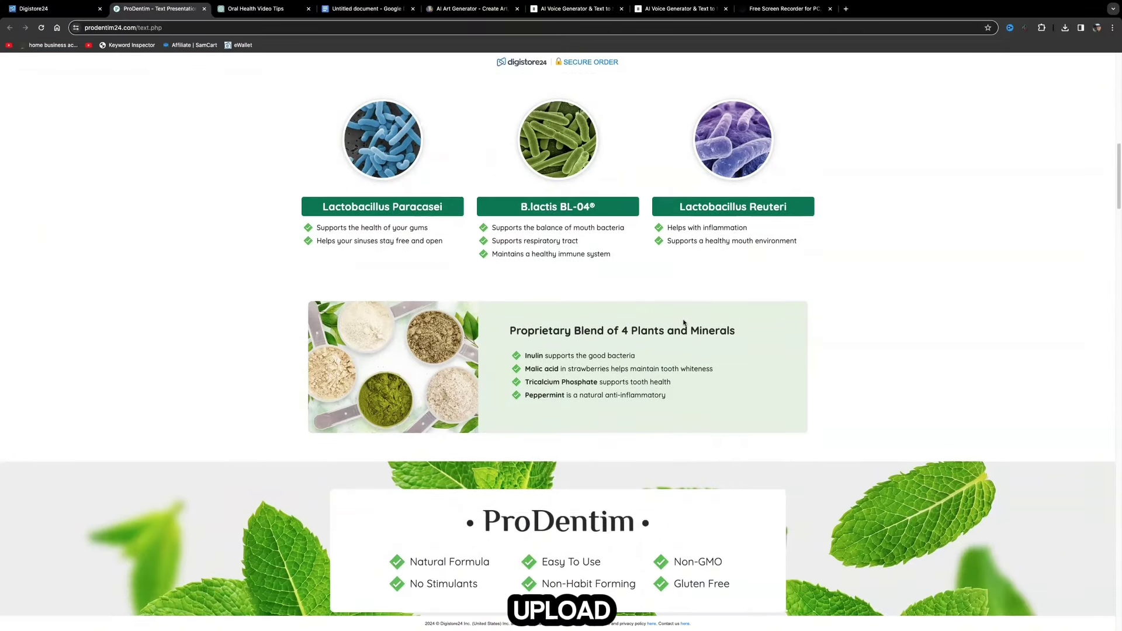
{"action": "scroll", "coordinate": [684, 322], "scroll_direction": "down", "scroll_amount": 1}
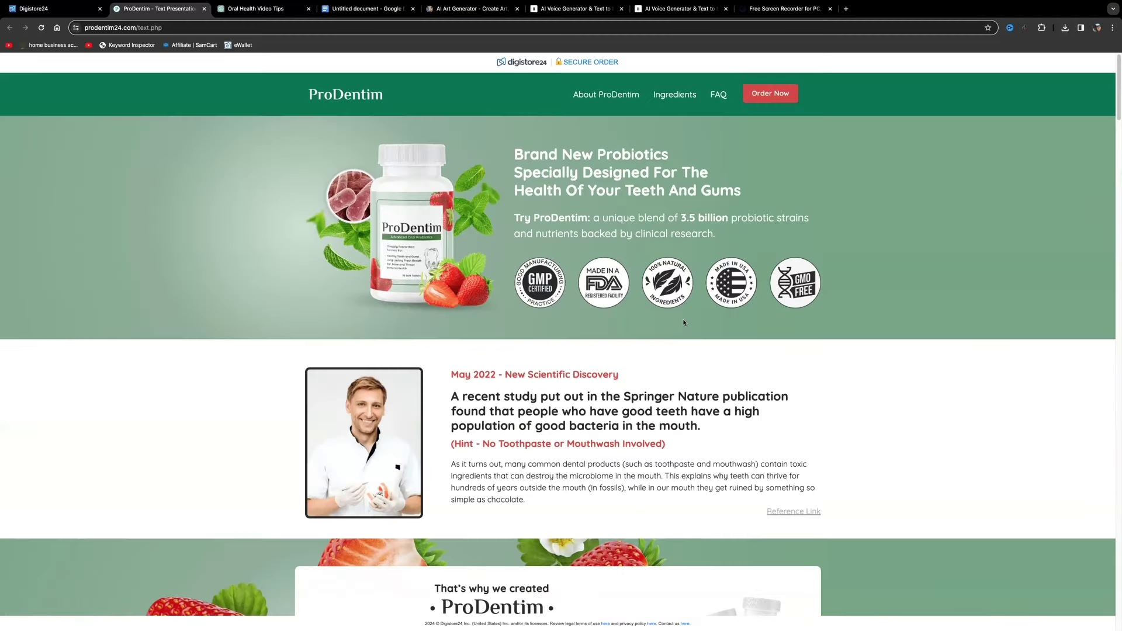
{"action": "scroll", "coordinate": [596, 232], "scroll_direction": "down", "scroll_amount": 1}
{"action": "left_click", "coordinate": [596, 232]}
{"action": "scroll", "coordinate": [596, 232], "scroll_direction": "up", "scroll_amount": 1}
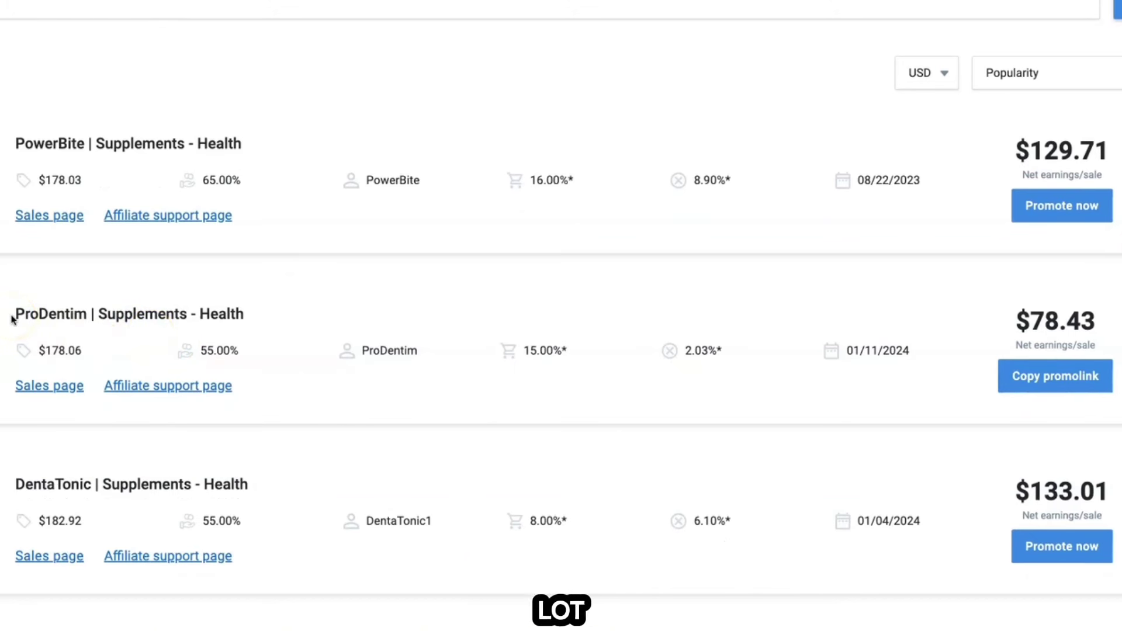
{"action": "left_click_drag", "start_coordinate": [19, 318], "coordinate": [86, 318]}
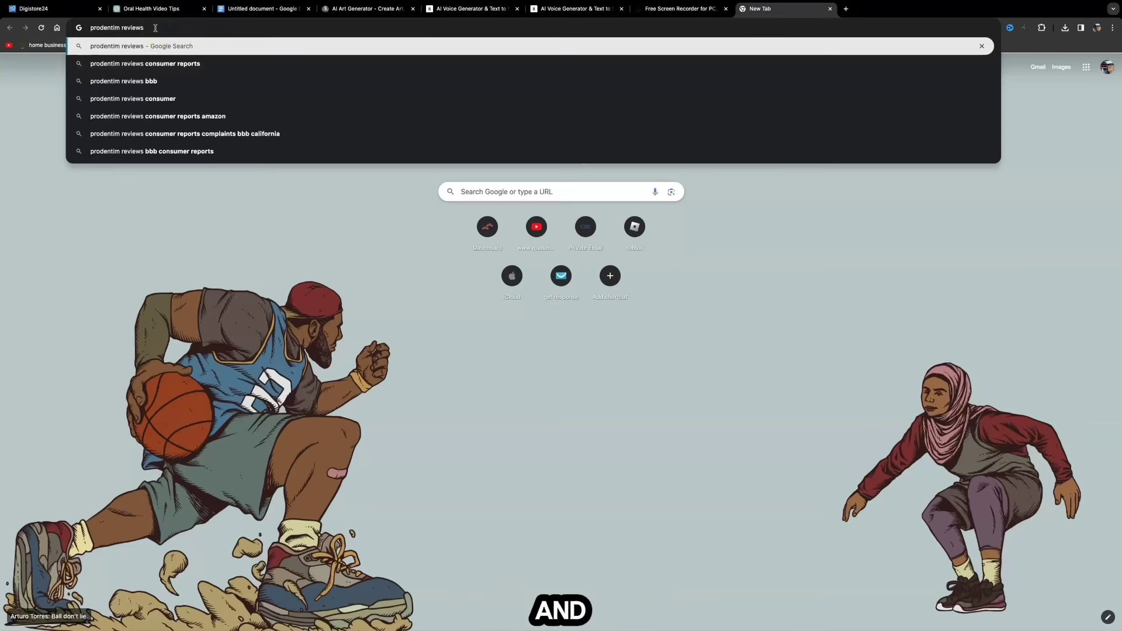
Search Google for 'prodentim reviews' and scroll through the review results.
{"action": "key", "text": "Return"}
{"action": "scroll", "coordinate": [439, 252], "scroll_direction": "down", "scroll_amount": 4}
{"action": "scroll", "coordinate": [436, 253], "scroll_direction": "down", "scroll_amount": 7}
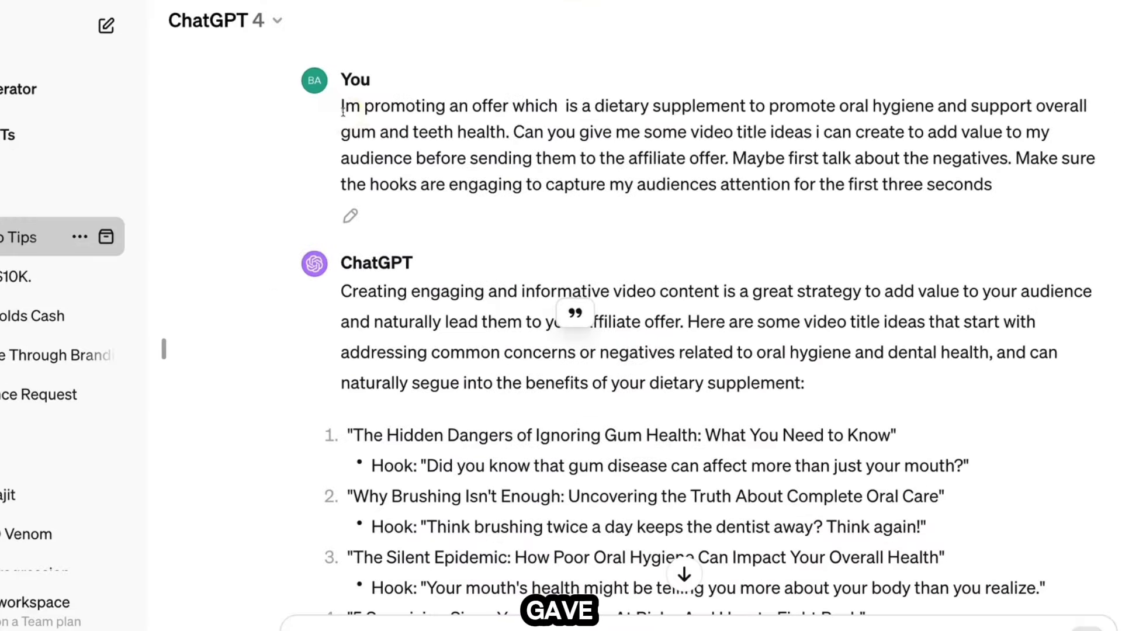
{"action": "left_click_drag", "start_coordinate": [361, 112], "coordinate": [1014, 194]}
{"action": "left_click", "coordinate": [738, 170]}
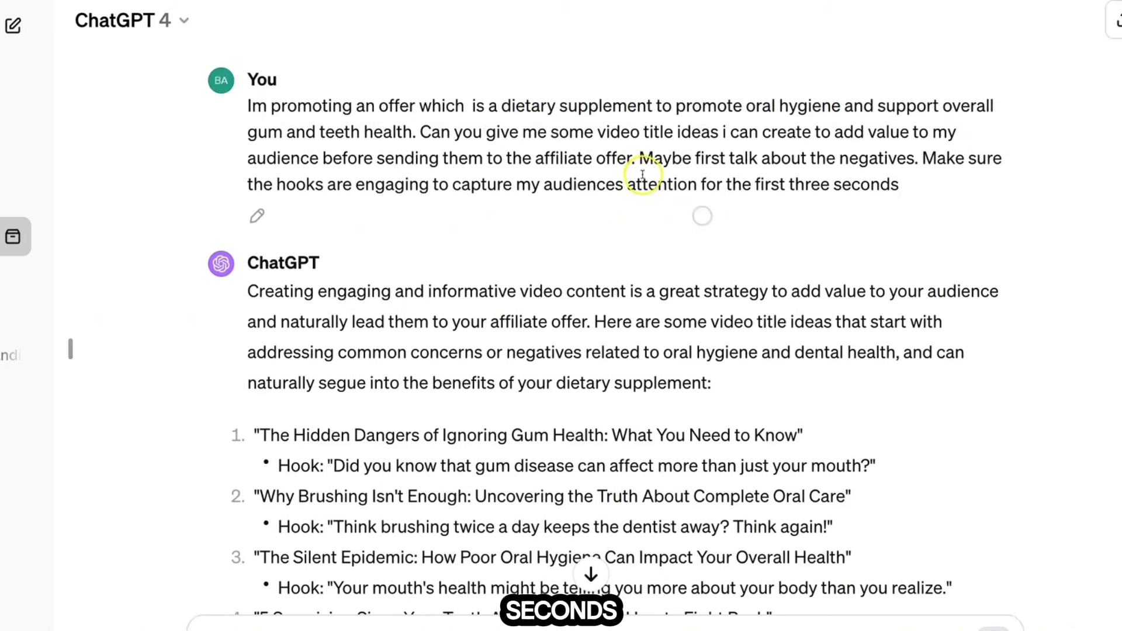
{"action": "left_click_drag", "start_coordinate": [641, 159], "coordinate": [910, 164]}
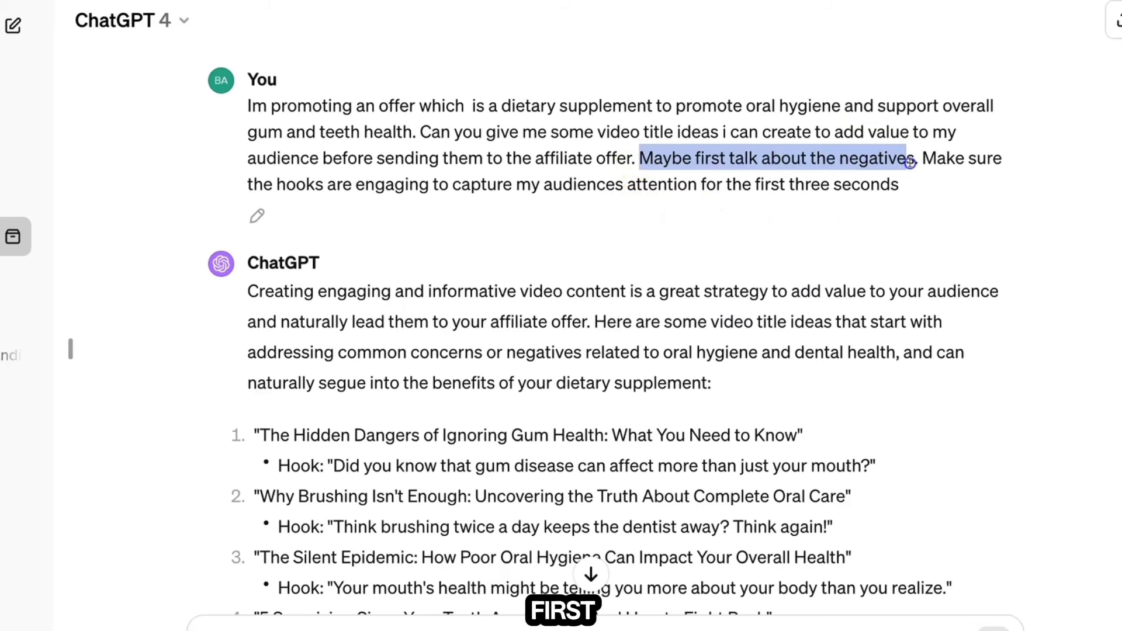
{"action": "left_click", "coordinate": [640, 129]}
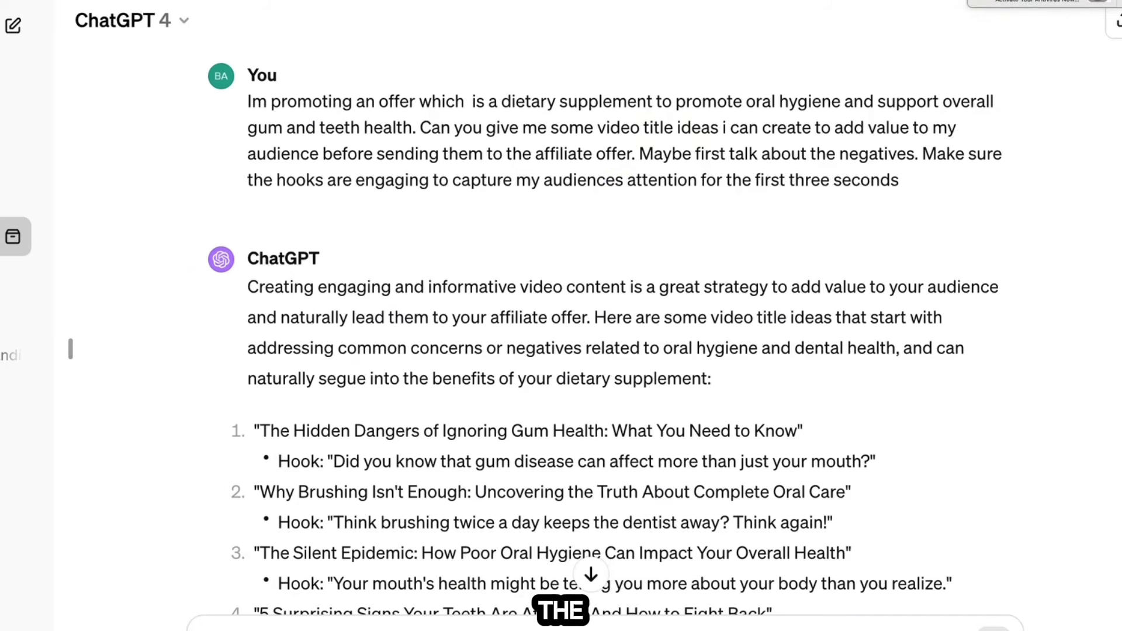
{"action": "scroll", "coordinate": [634, 253], "scroll_direction": "up", "scroll_amount": 1}
{"action": "scroll", "coordinate": [633, 253], "scroll_direction": "down", "scroll_amount": 1}
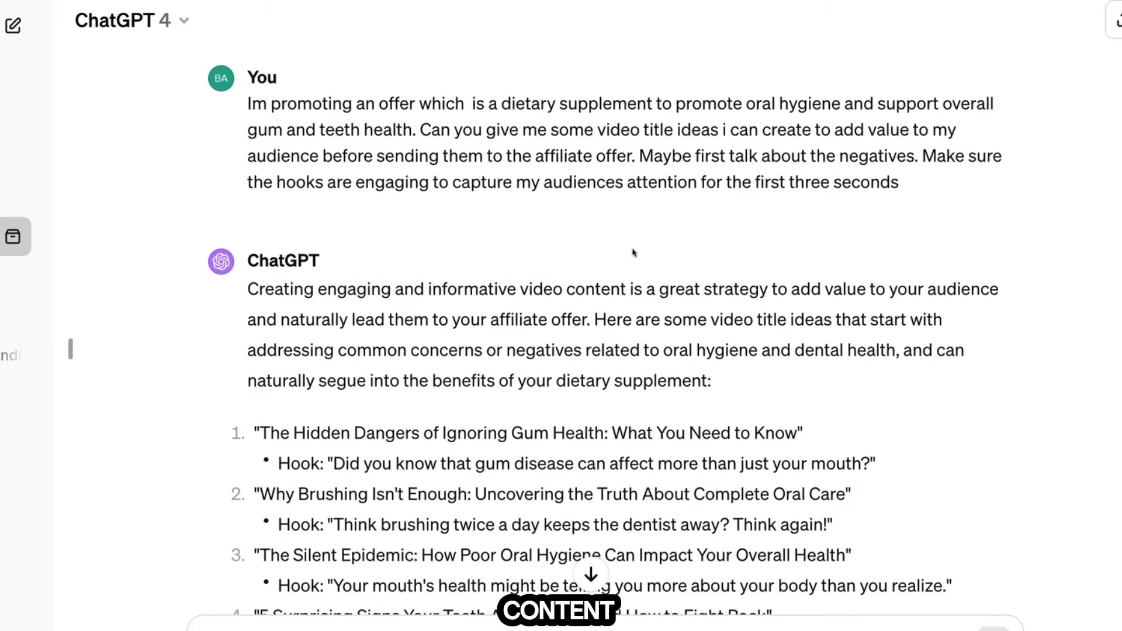
{"action": "scroll", "coordinate": [634, 253], "scroll_direction": "down", "scroll_amount": 1}
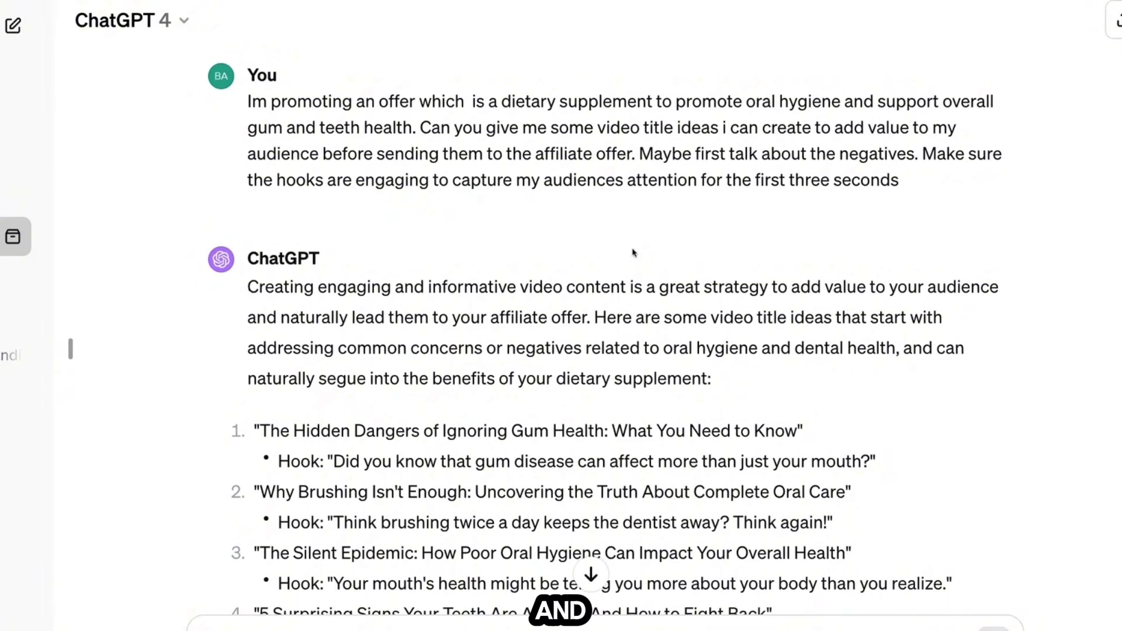
{"action": "scroll", "coordinate": [633, 253], "scroll_direction": "down", "scroll_amount": 1}
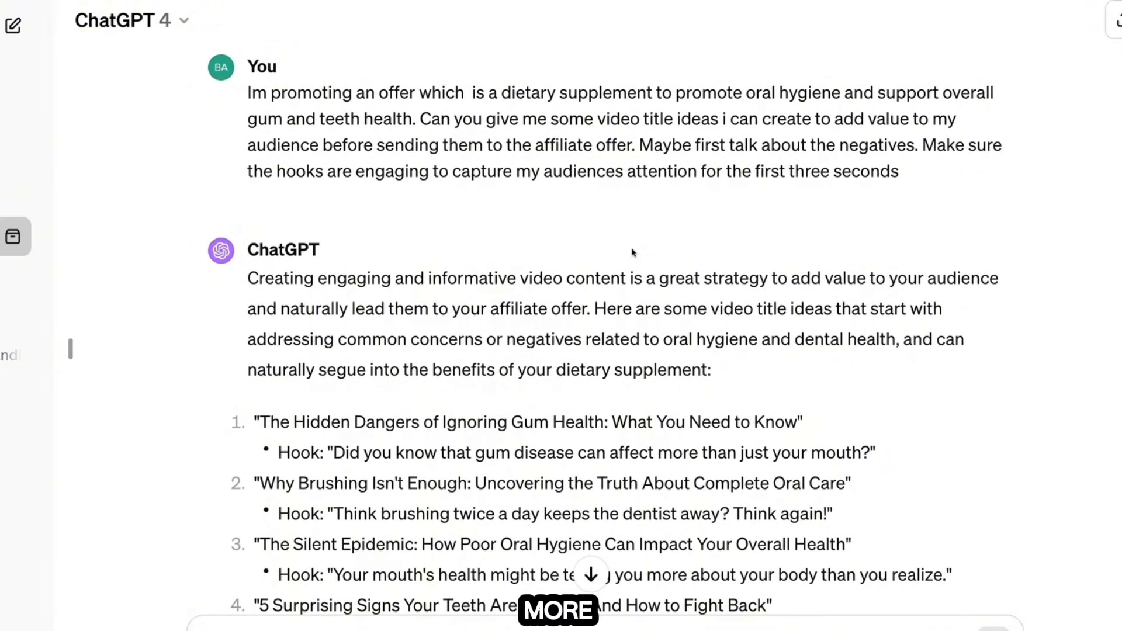
{"action": "scroll", "coordinate": [634, 252], "scroll_direction": "down", "scroll_amount": 3}
{"action": "left_click_drag", "start_coordinate": [248, 124], "coordinate": [994, 119]}
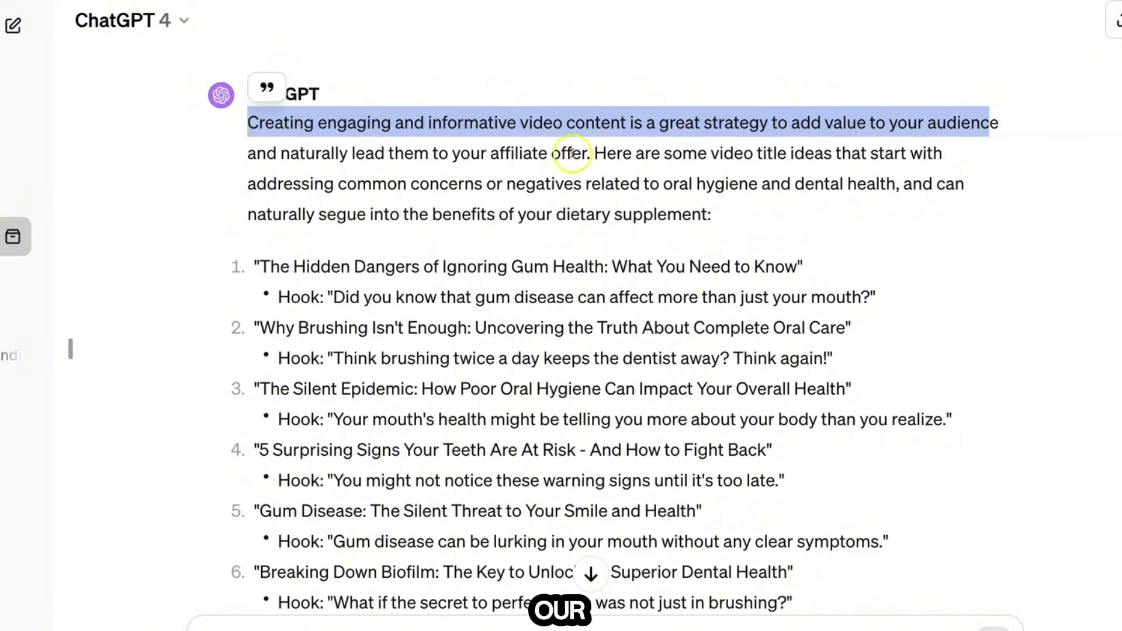
{"action": "scroll", "coordinate": [643, 199], "scroll_direction": "down", "scroll_amount": 1}
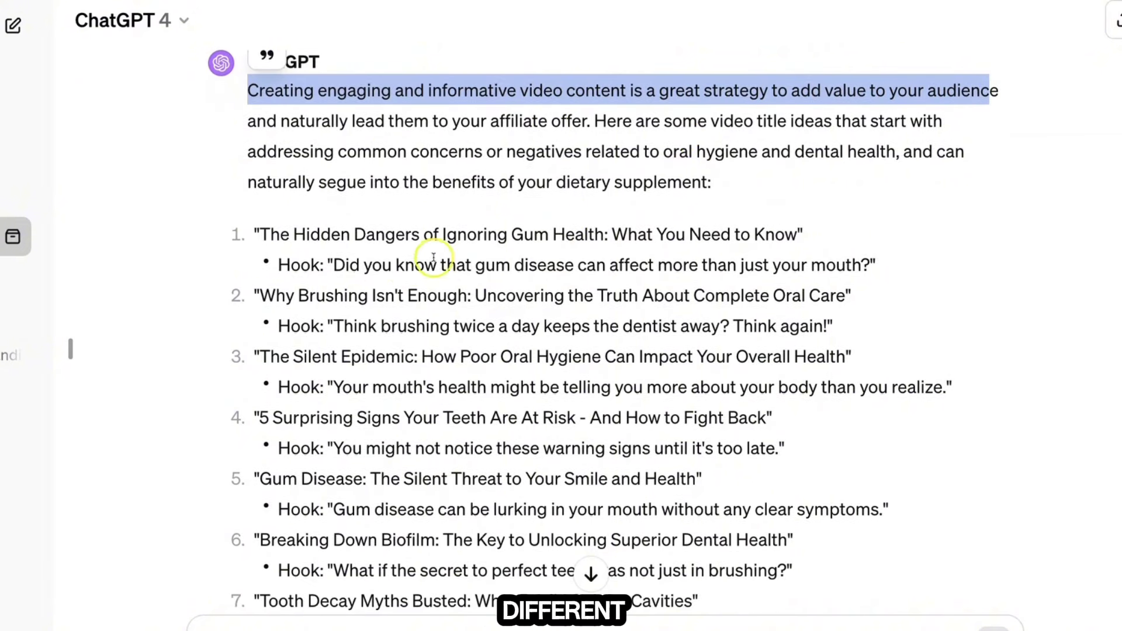
{"action": "scroll", "coordinate": [462, 266], "scroll_direction": "down", "scroll_amount": 1}
{"action": "scroll", "coordinate": [445, 266], "scroll_direction": "down", "scroll_amount": 1}
{"action": "left_click_drag", "start_coordinate": [260, 223], "coordinate": [765, 233]}
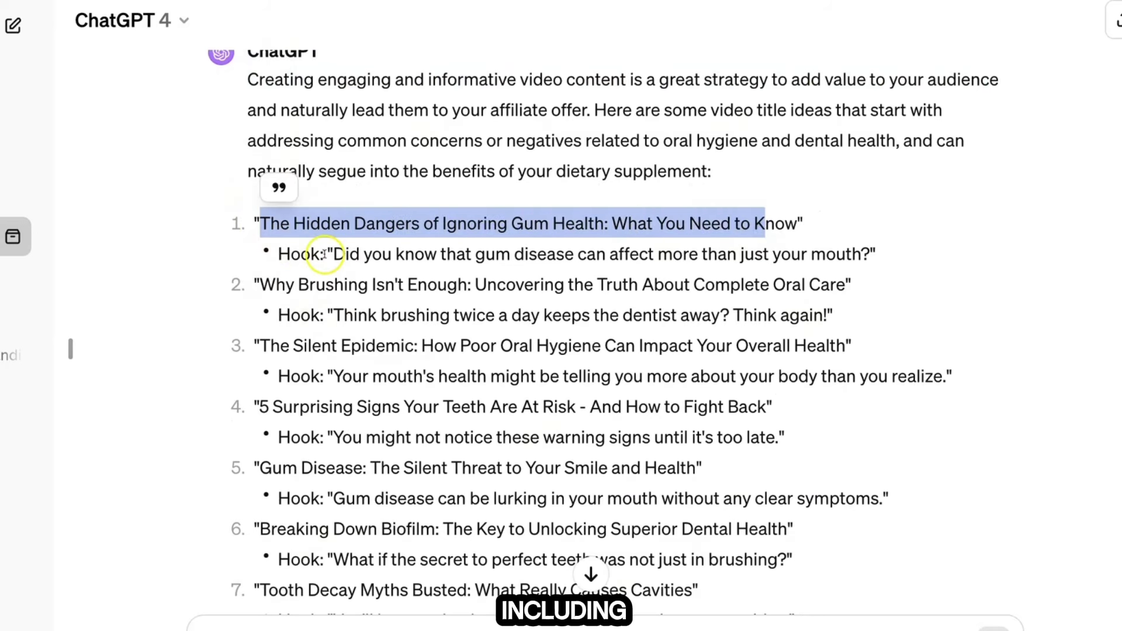
{"action": "left_click_drag", "start_coordinate": [330, 254], "coordinate": [1032, 229]}
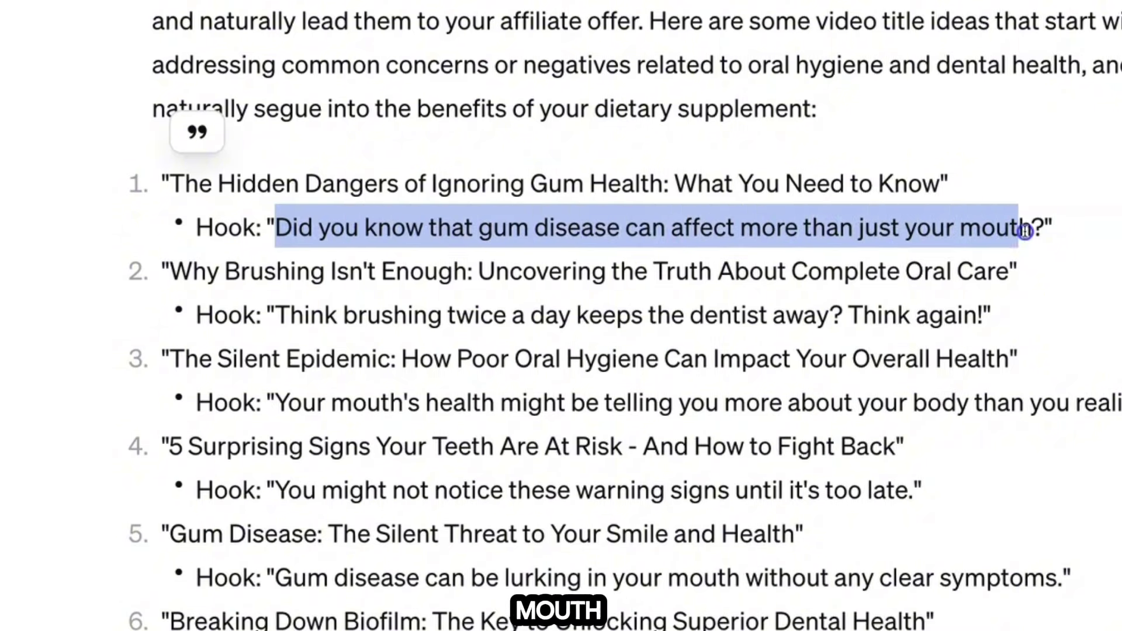
{"action": "scroll", "coordinate": [50, 168], "scroll_direction": "down", "scroll_amount": 2}
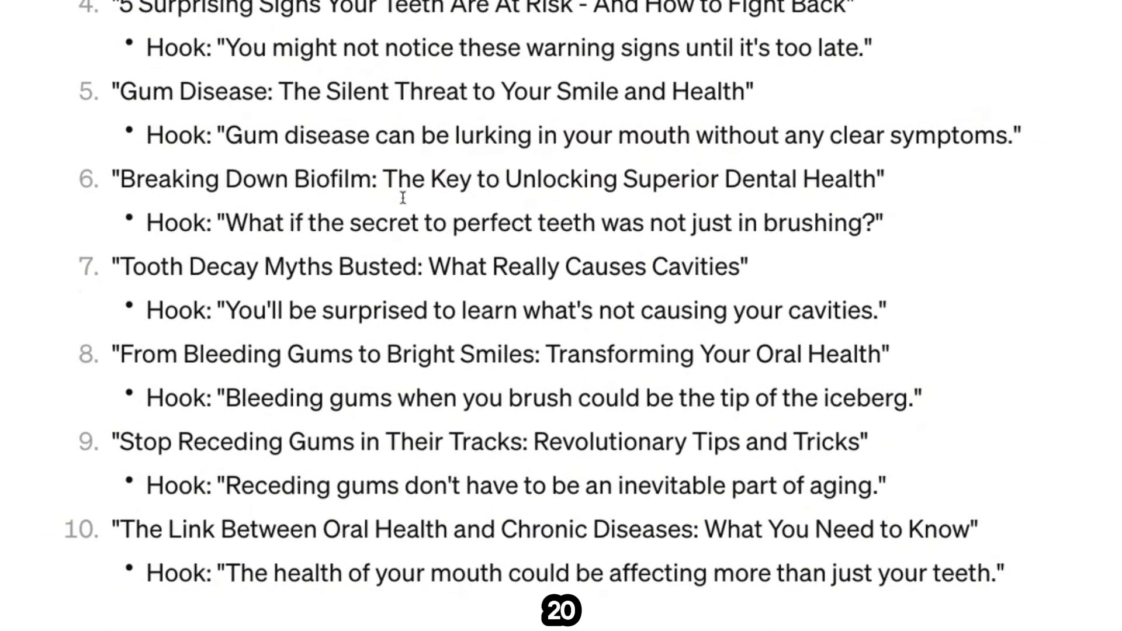
{"action": "scroll", "coordinate": [403, 197], "scroll_direction": "down", "scroll_amount": 1}
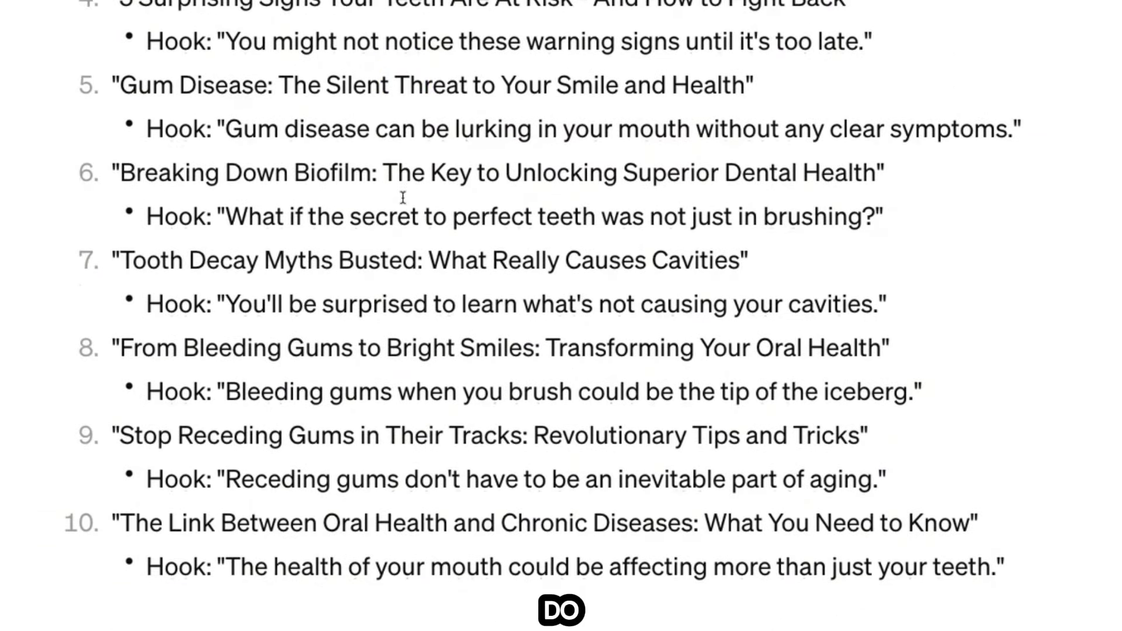
{"action": "scroll", "coordinate": [403, 197], "scroll_direction": "down", "scroll_amount": 5}
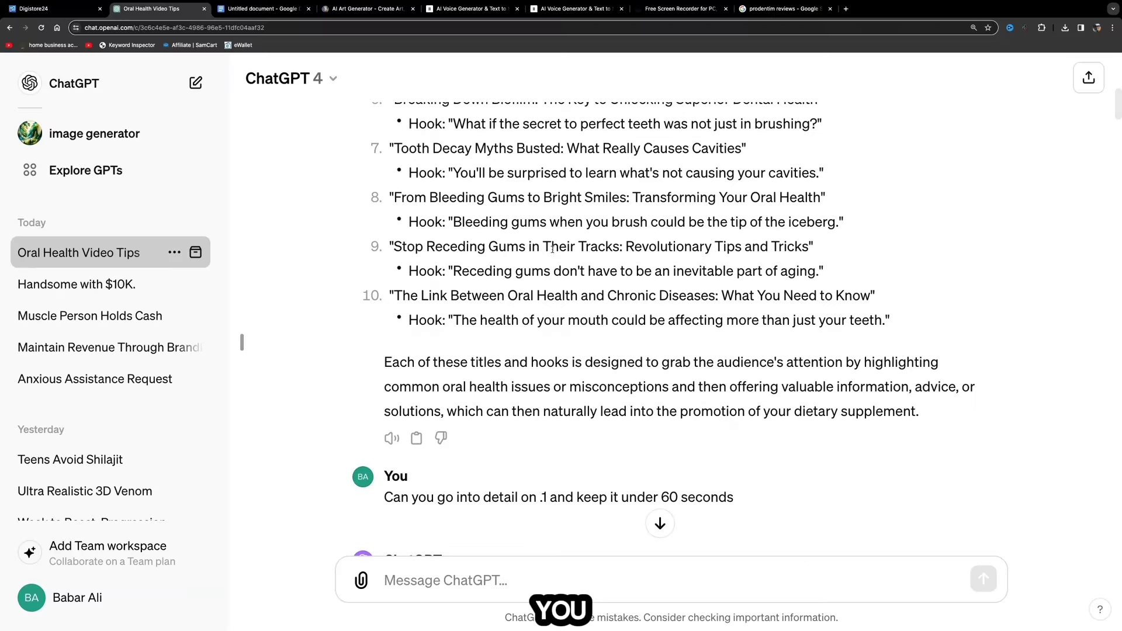
{"action": "scroll", "coordinate": [403, 197], "scroll_direction": "down", "scroll_amount": 2}
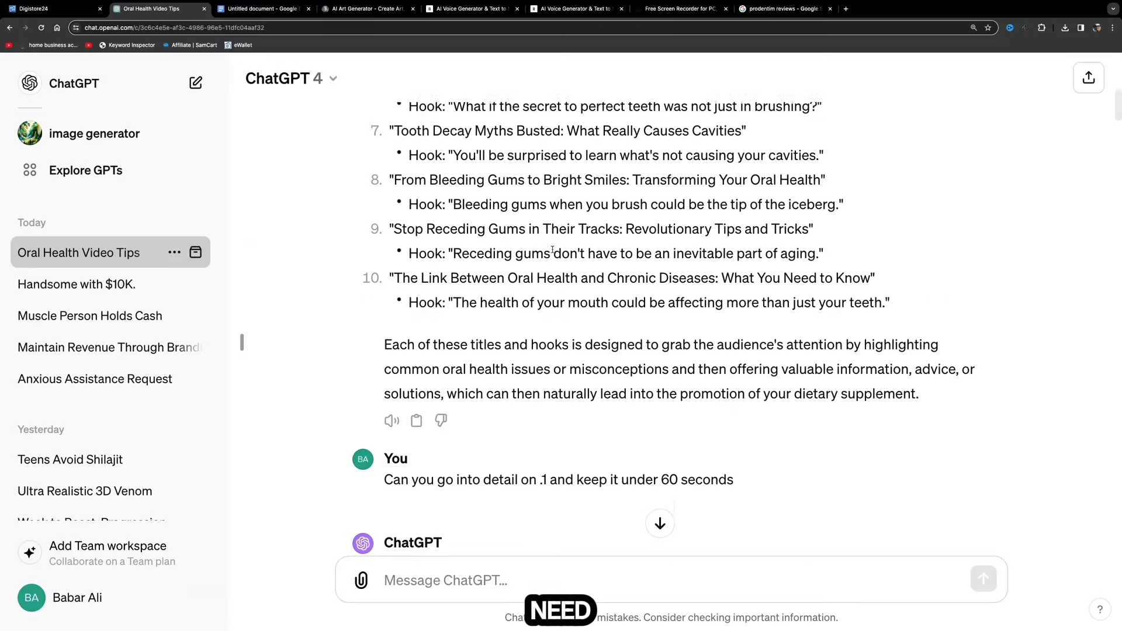
{"action": "scroll", "coordinate": [552, 250], "scroll_direction": "down", "scroll_amount": 1}
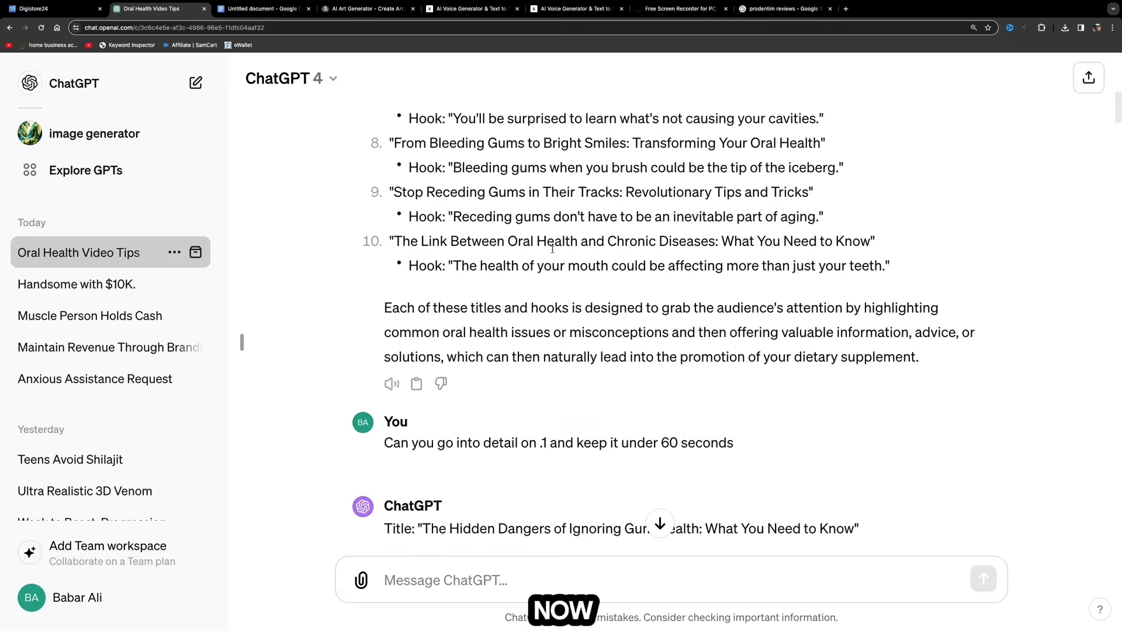
{"action": "scroll", "coordinate": [552, 249], "scroll_direction": "down", "scroll_amount": 1}
{"action": "scroll", "coordinate": [552, 250], "scroll_direction": "down", "scroll_amount": 3}
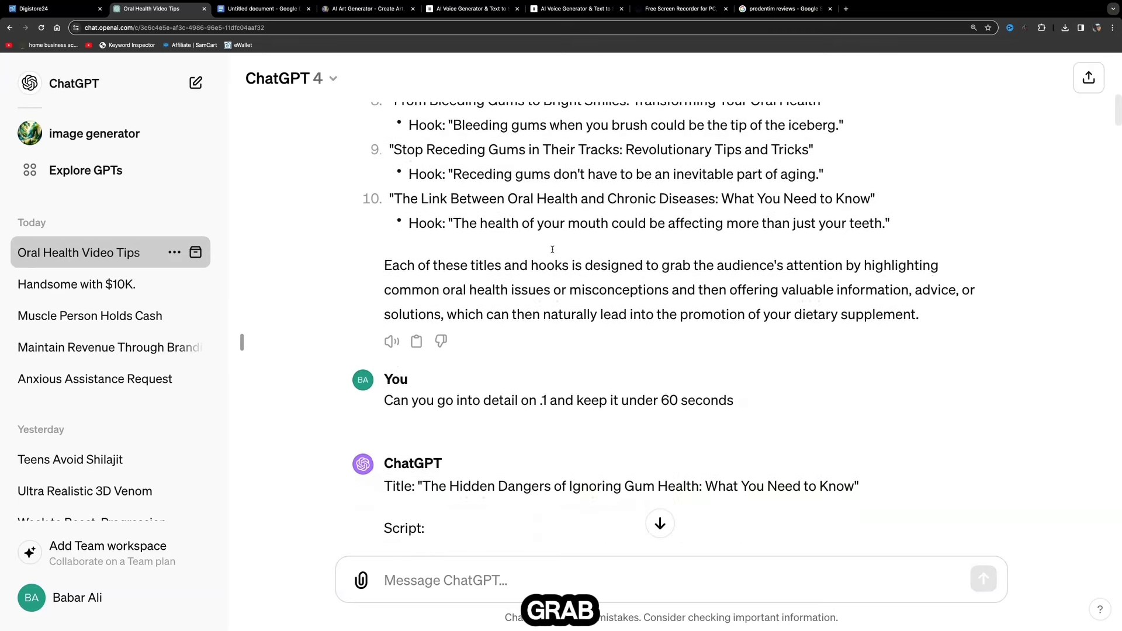
{"action": "scroll", "coordinate": [553, 250], "scroll_direction": "down", "scroll_amount": 4}
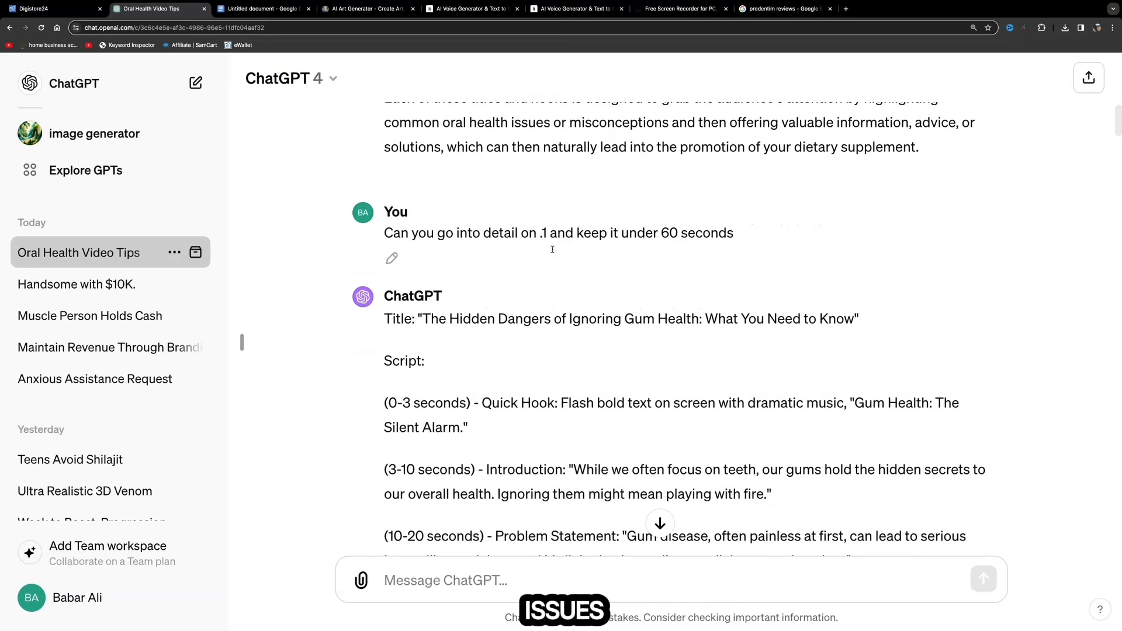
{"action": "scroll", "coordinate": [553, 250], "scroll_direction": "down", "scroll_amount": 1}
{"action": "scroll", "coordinate": [553, 250], "scroll_direction": "down", "scroll_amount": 1}
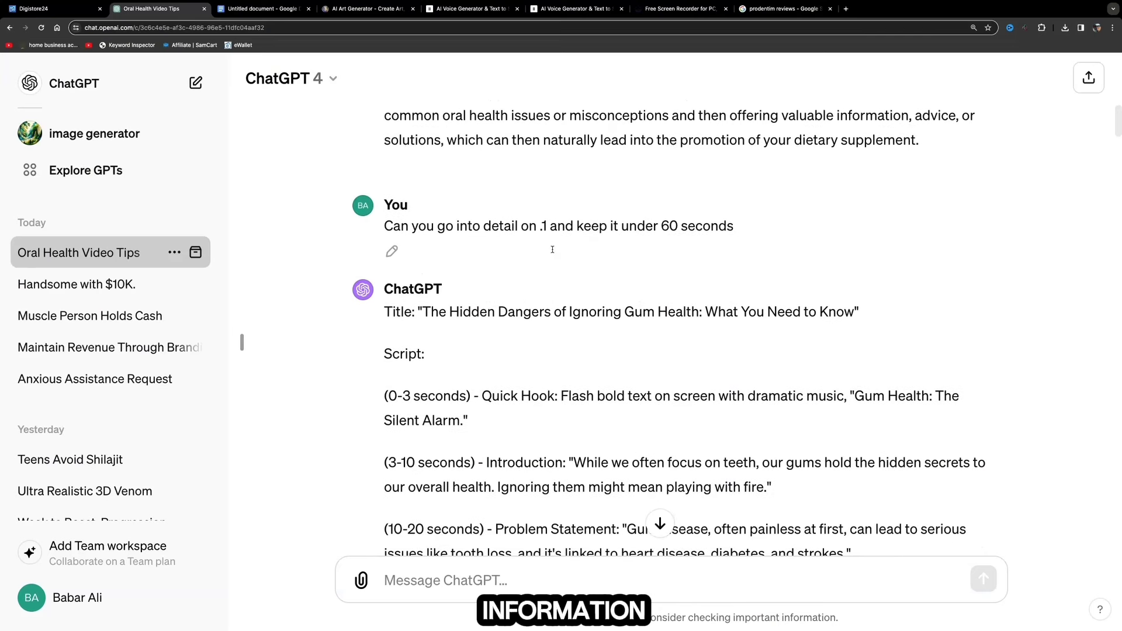
{"action": "scroll", "coordinate": [553, 249], "scroll_direction": "down", "scroll_amount": 1}
{"action": "scroll", "coordinate": [553, 249], "scroll_direction": "down", "scroll_amount": 3}
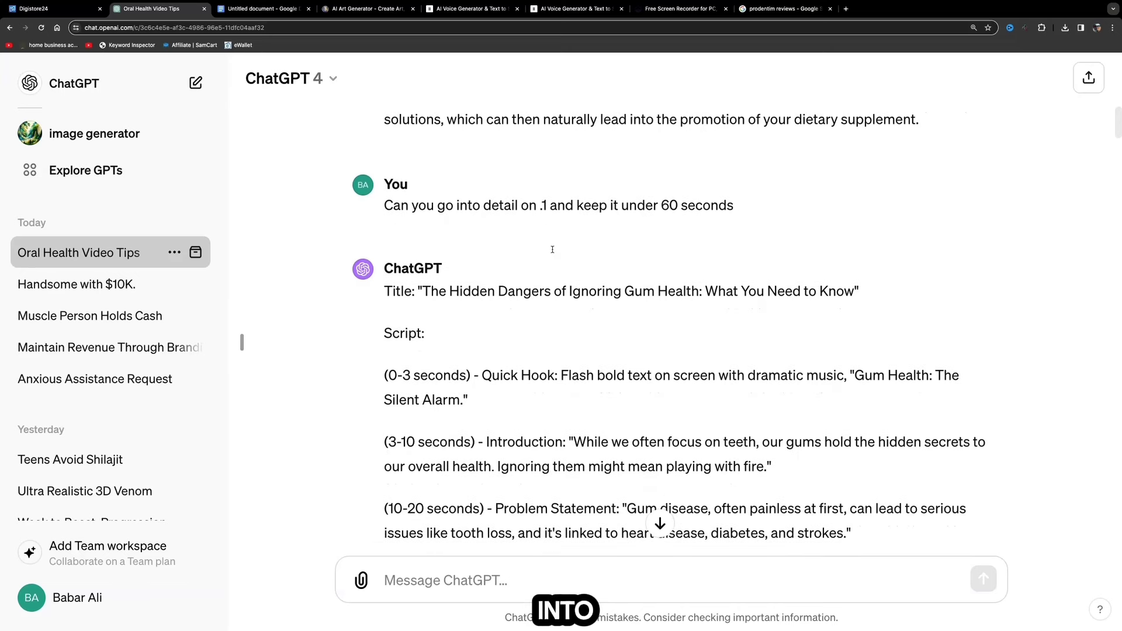
{"action": "scroll", "coordinate": [552, 250], "scroll_direction": "down", "scroll_amount": 2}
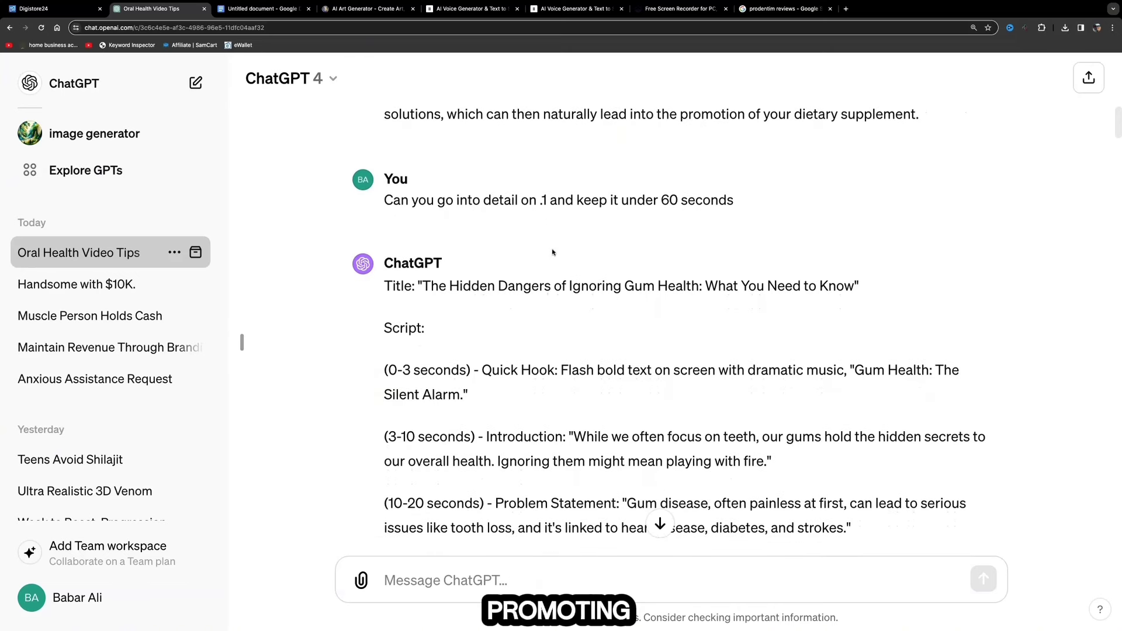
{"action": "scroll", "coordinate": [553, 252], "scroll_direction": "down", "scroll_amount": 1}
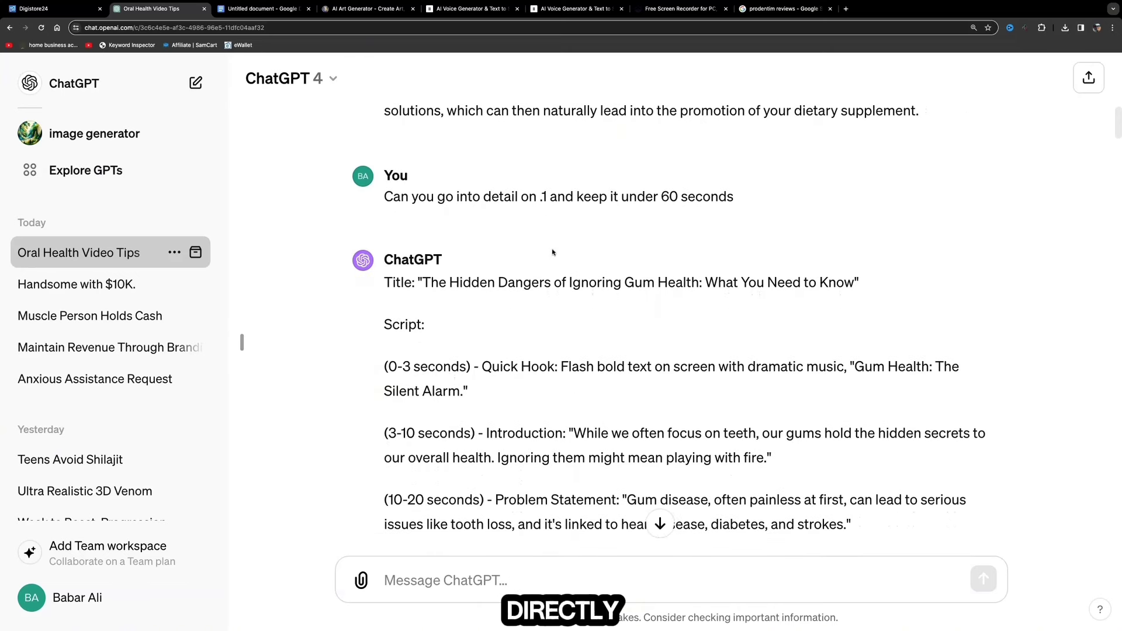
{"action": "scroll", "coordinate": [553, 252], "scroll_direction": "down", "scroll_amount": 1}
{"action": "scroll", "coordinate": [553, 252], "scroll_direction": "down", "scroll_amount": 2}
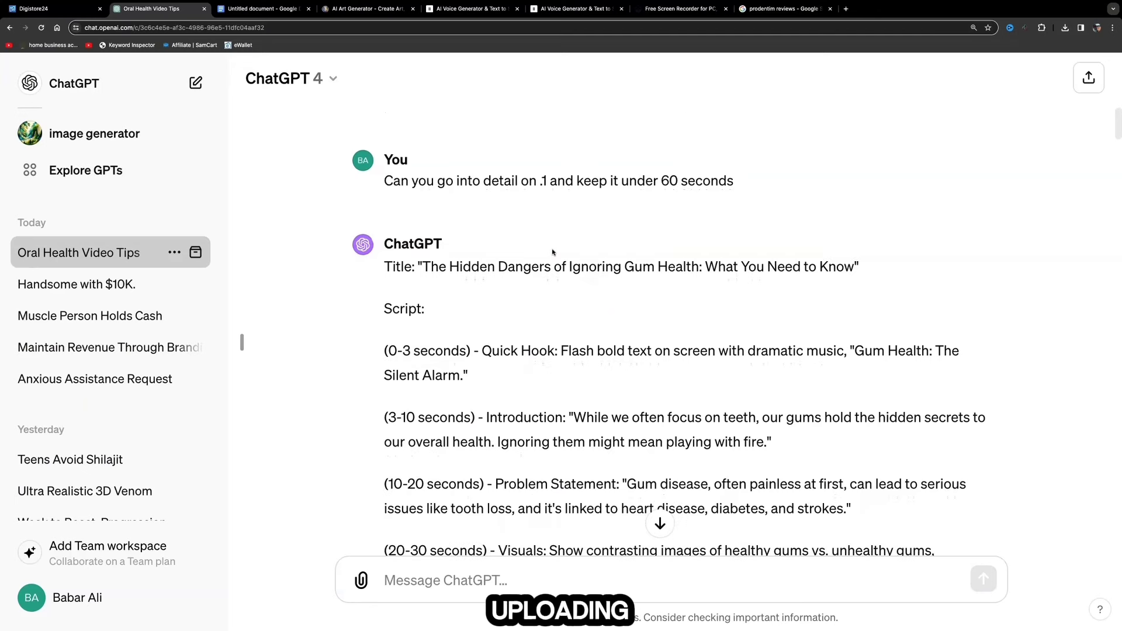
{"action": "scroll", "coordinate": [553, 252], "scroll_direction": "down", "scroll_amount": 1}
{"action": "scroll", "coordinate": [553, 252], "scroll_direction": "down", "scroll_amount": 1}
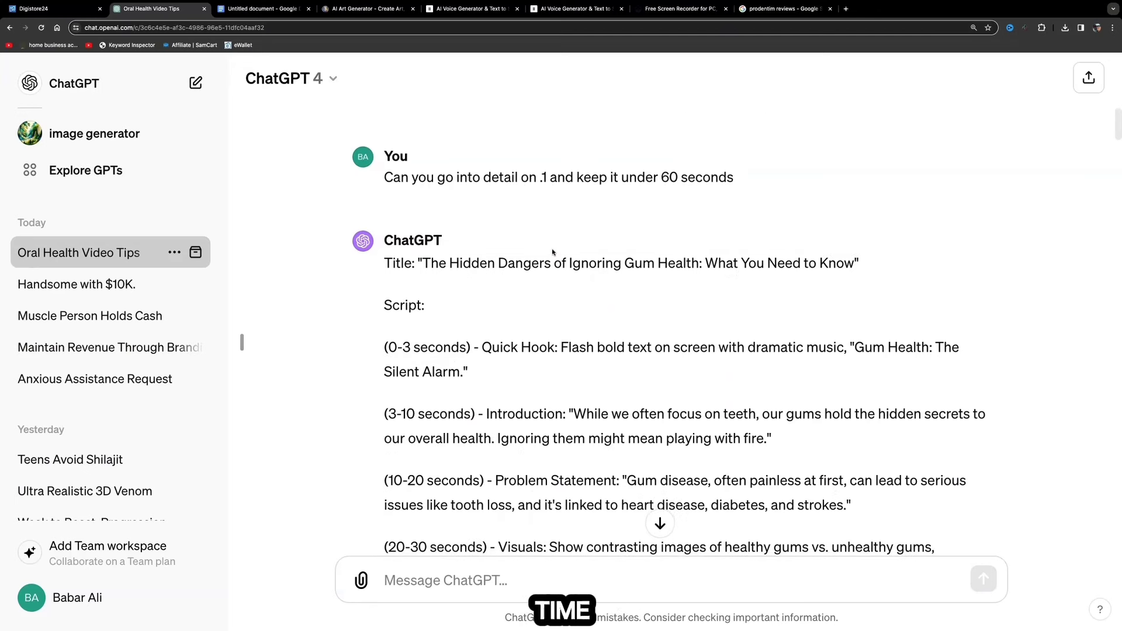
{"action": "scroll", "coordinate": [552, 252], "scroll_direction": "down", "scroll_amount": 1}
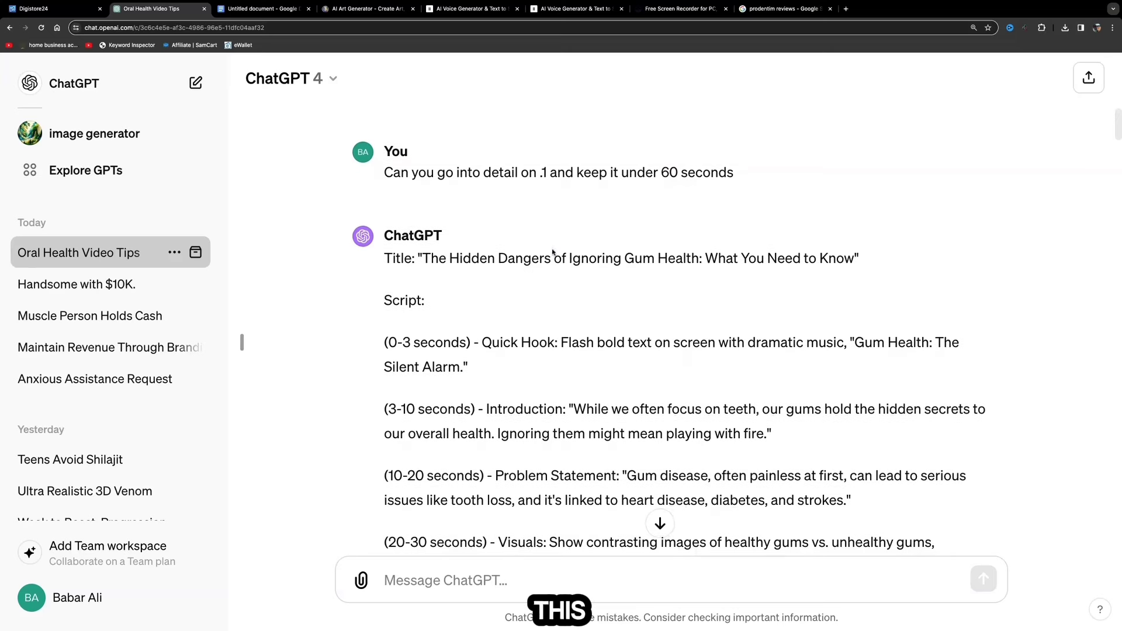
{"action": "scroll", "coordinate": [553, 252], "scroll_direction": "down", "scroll_amount": 1}
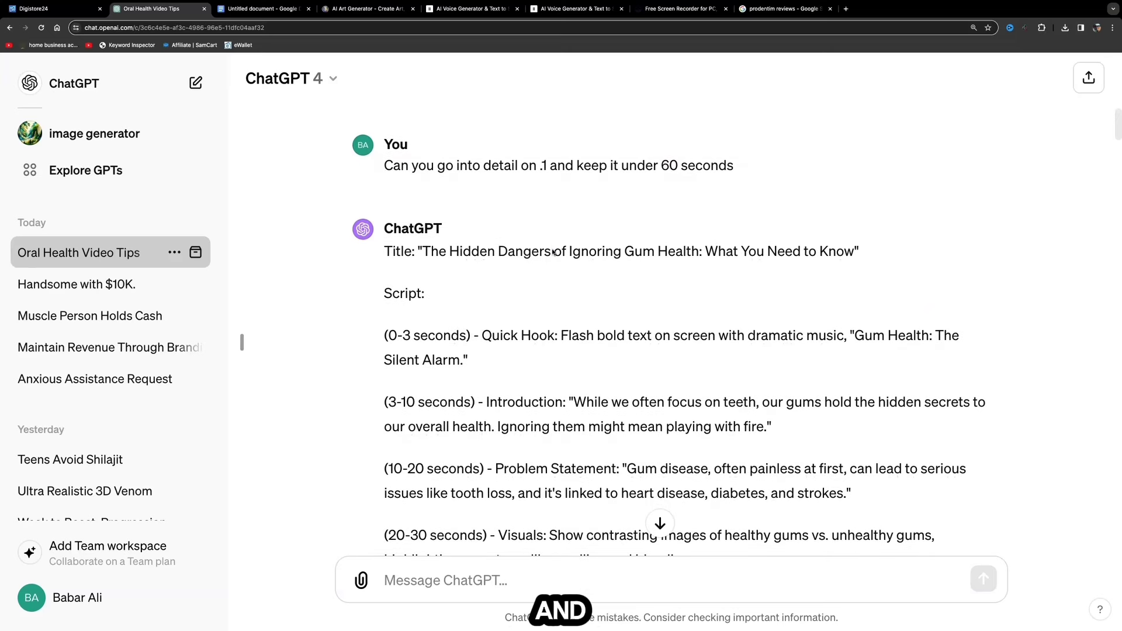
{"action": "scroll", "coordinate": [553, 252], "scroll_direction": "down", "scroll_amount": 1}
{"action": "scroll", "coordinate": [553, 252], "scroll_direction": "down", "scroll_amount": 1}
{"action": "scroll", "coordinate": [553, 252], "scroll_direction": "down", "scroll_amount": 1}
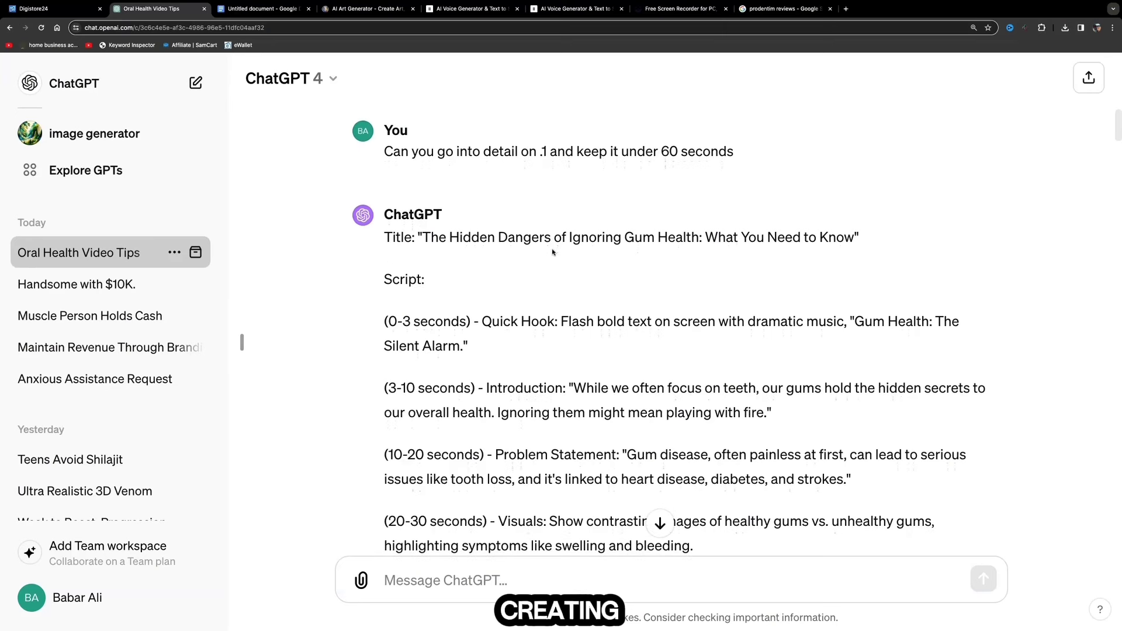
{"action": "scroll", "coordinate": [553, 252], "scroll_direction": "down", "scroll_amount": 1}
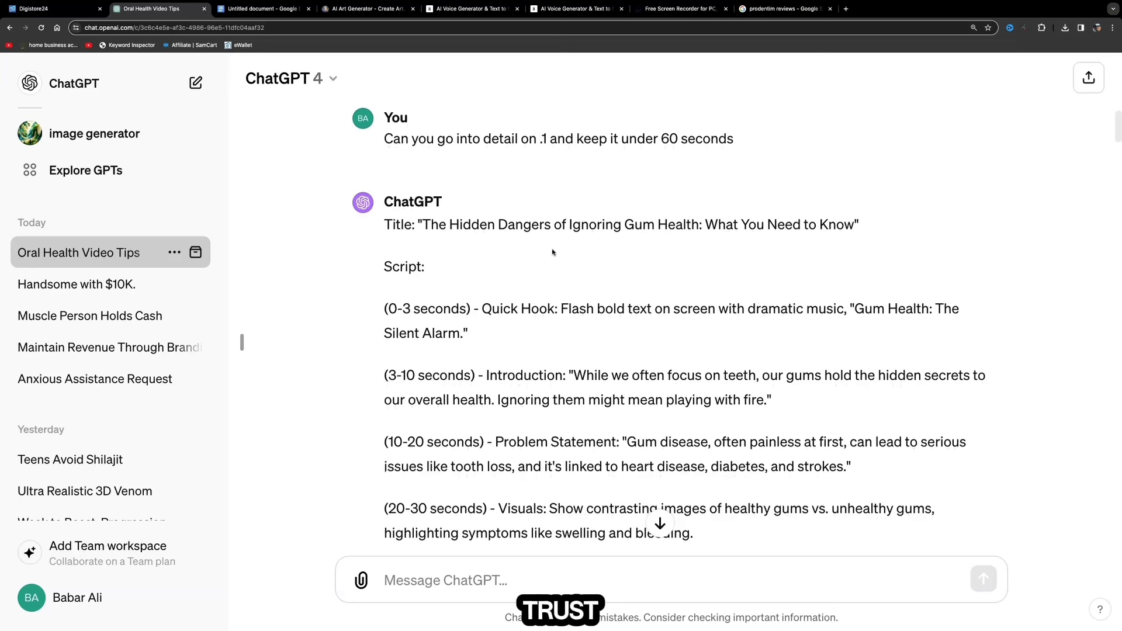
{"action": "scroll", "coordinate": [553, 252], "scroll_direction": "down", "scroll_amount": 1}
{"action": "scroll", "coordinate": [553, 252], "scroll_direction": "down", "scroll_amount": 1}
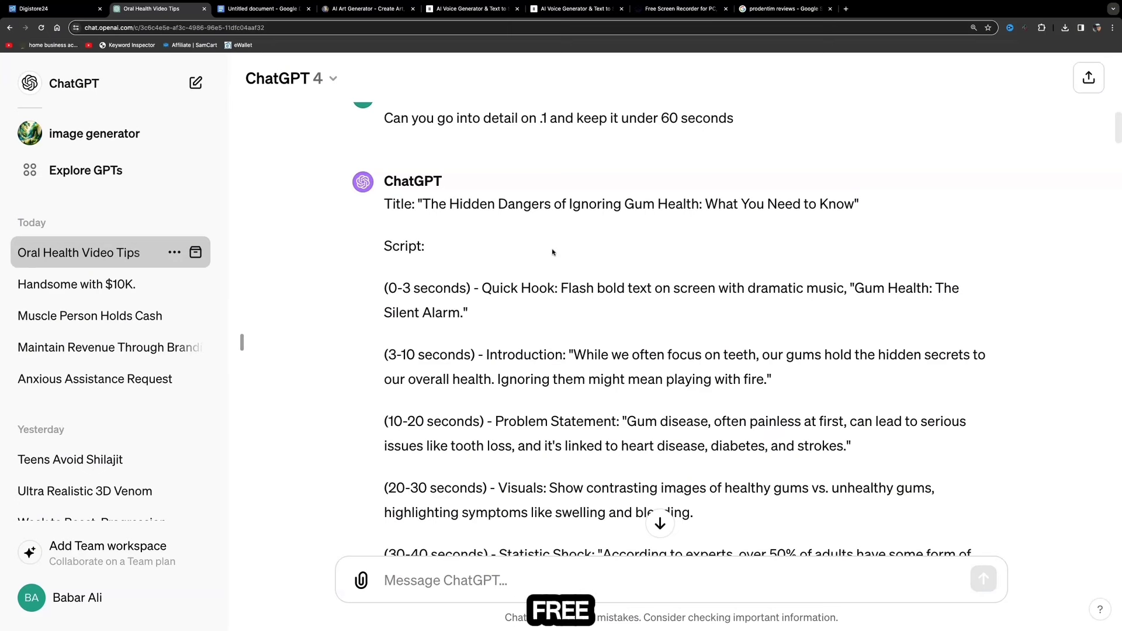
{"action": "scroll", "coordinate": [553, 252], "scroll_direction": "down", "scroll_amount": 1}
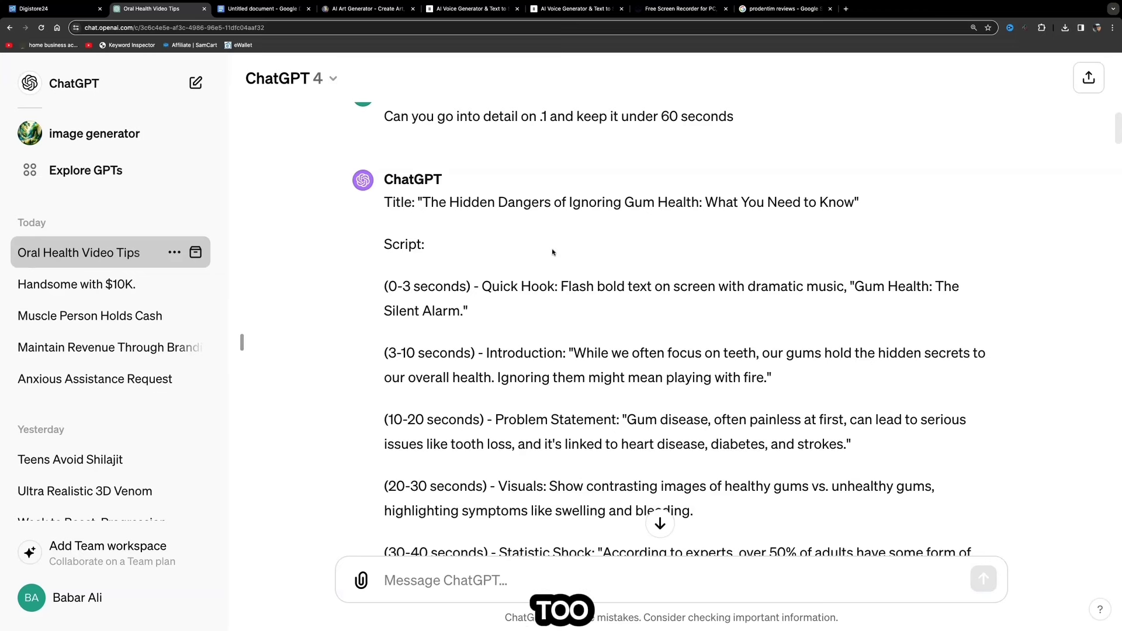
{"action": "scroll", "coordinate": [553, 251], "scroll_direction": "down", "scroll_amount": 1}
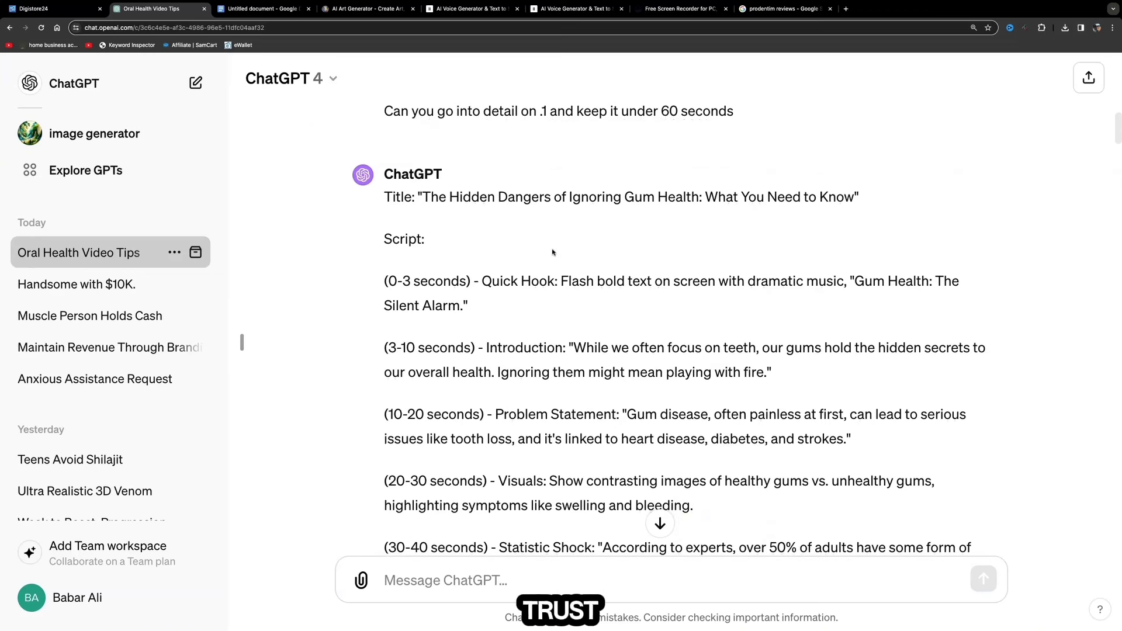
{"action": "scroll", "coordinate": [553, 252], "scroll_direction": "down", "scroll_amount": 1}
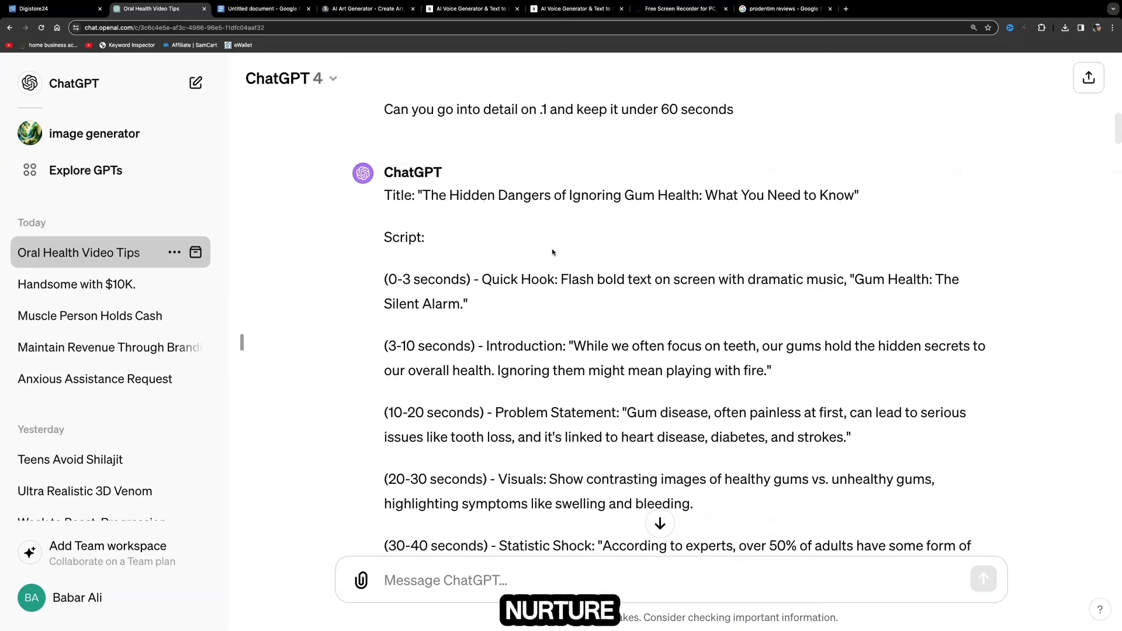
{"action": "scroll", "coordinate": [553, 252], "scroll_direction": "down", "scroll_amount": 1}
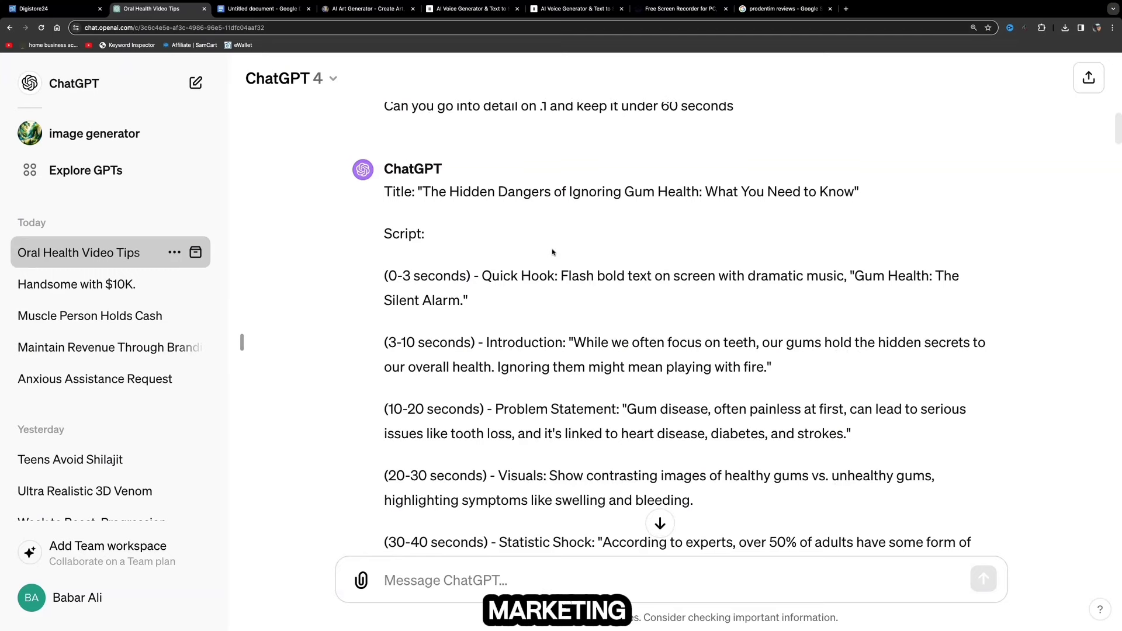
{"action": "scroll", "coordinate": [553, 252], "scroll_direction": "down", "scroll_amount": 2}
{"action": "scroll", "coordinate": [553, 252], "scroll_direction": "down", "scroll_amount": 1}
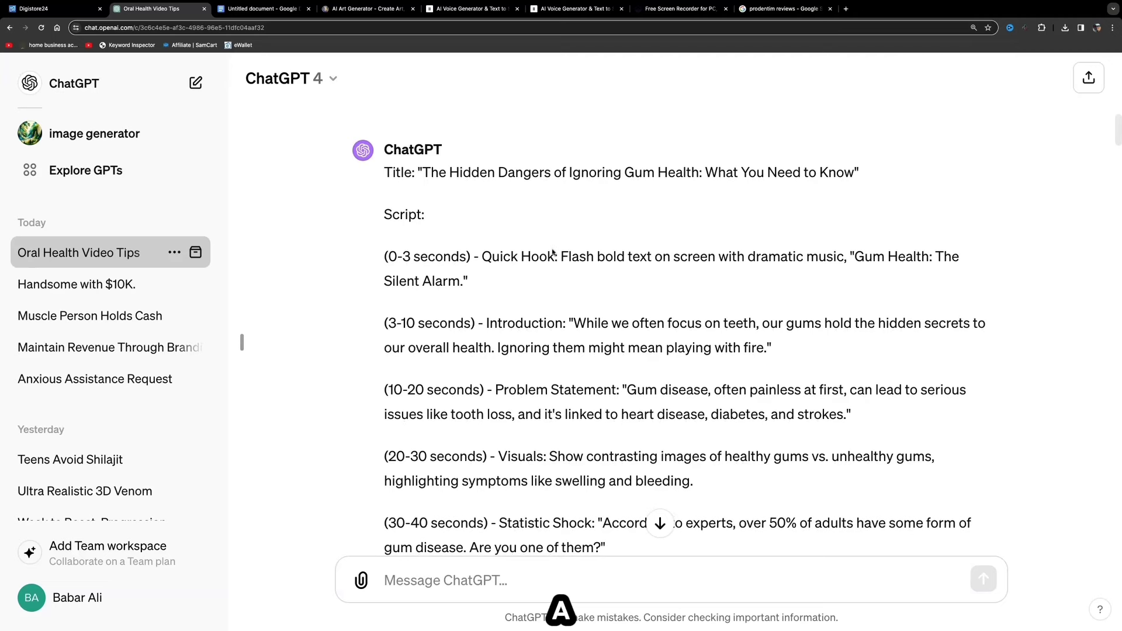
{"action": "scroll", "coordinate": [553, 252], "scroll_direction": "up", "scroll_amount": 5}
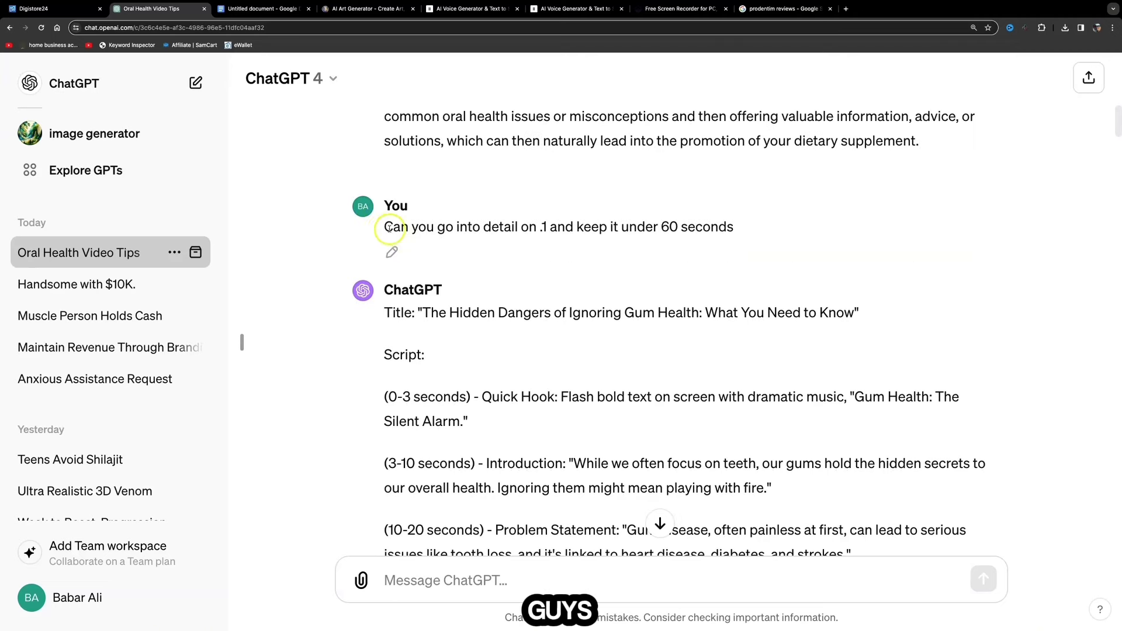
{"action": "left_click_drag", "start_coordinate": [377, 227], "coordinate": [534, 240]}
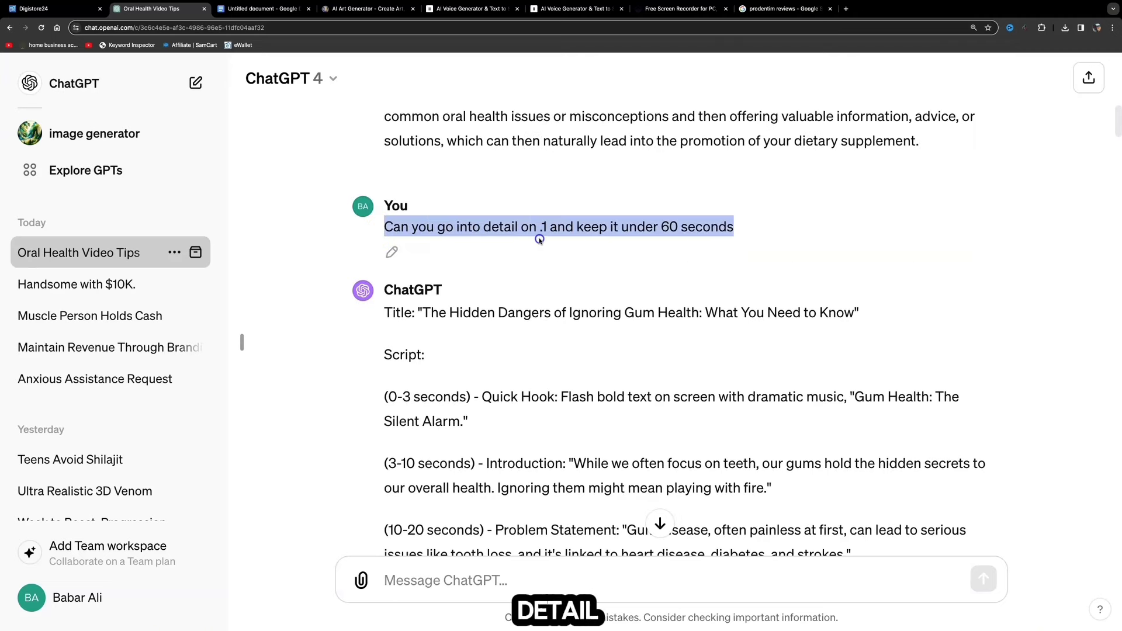
{"action": "scroll", "coordinate": [644, 243], "scroll_direction": "up", "scroll_amount": 10}
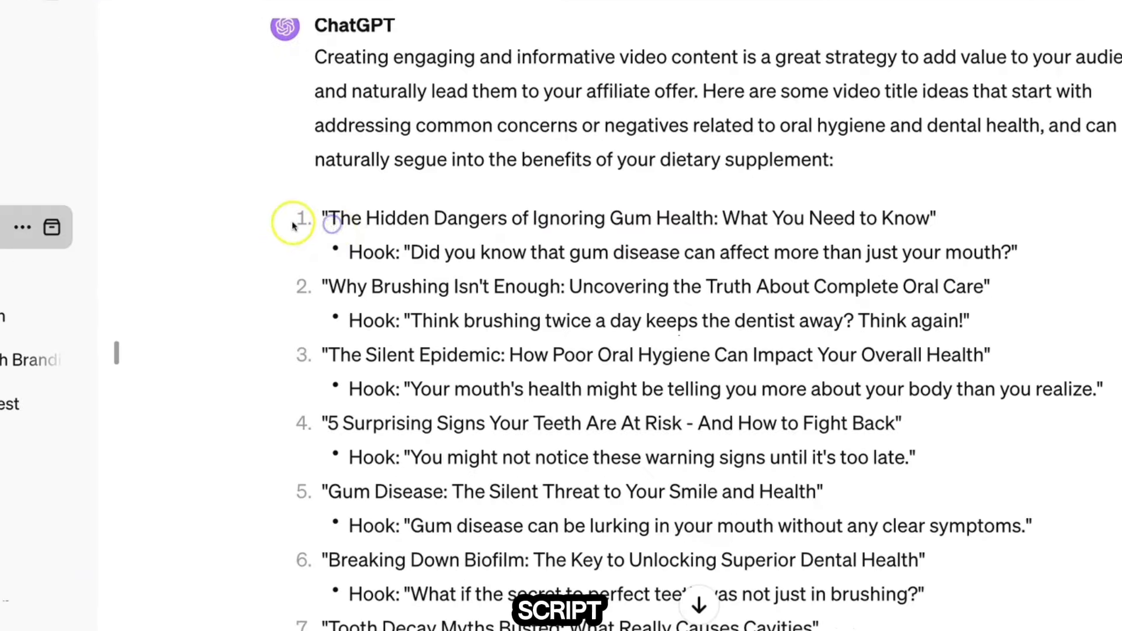
{"action": "left_click_drag", "start_coordinate": [371, 379], "coordinate": [482, 399]}
{"action": "left_click", "coordinate": [452, 250]}
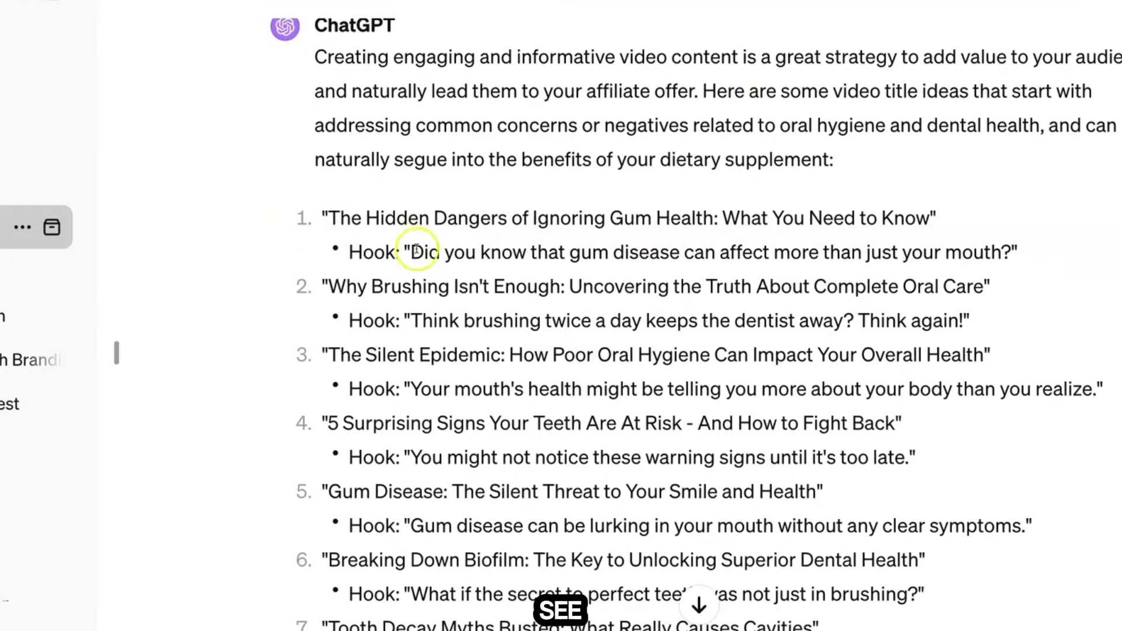
{"action": "left_click_drag", "start_coordinate": [408, 259], "coordinate": [1001, 253]}
{"action": "scroll", "coordinate": [648, 330], "scroll_direction": "down", "scroll_amount": 5}
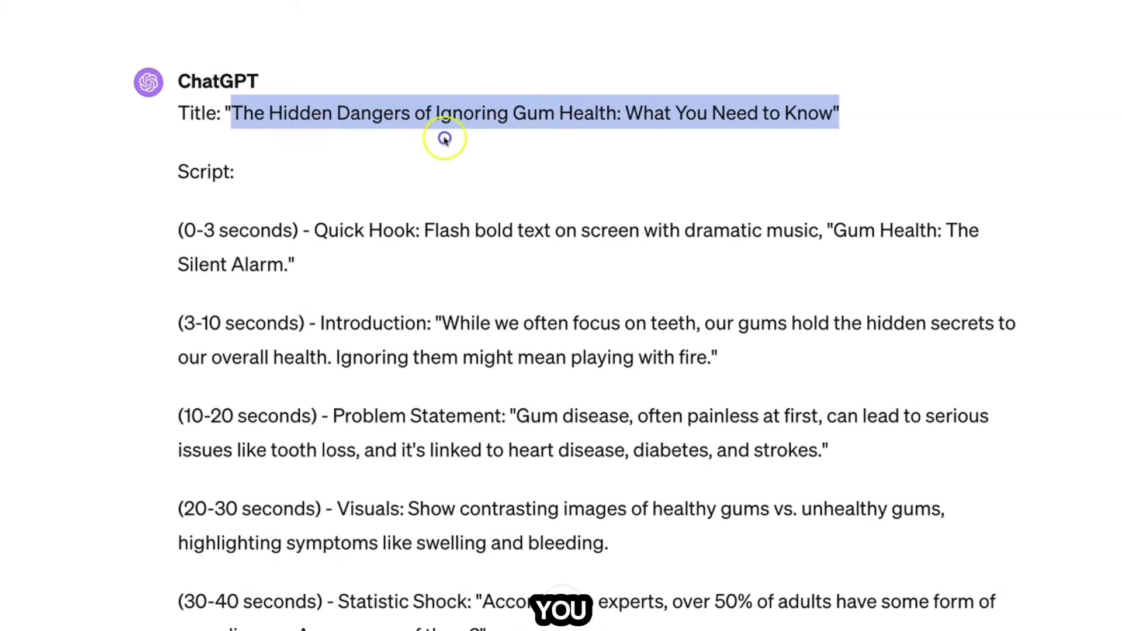
{"action": "left_click_drag", "start_coordinate": [783, 136], "coordinate": [825, 122]}
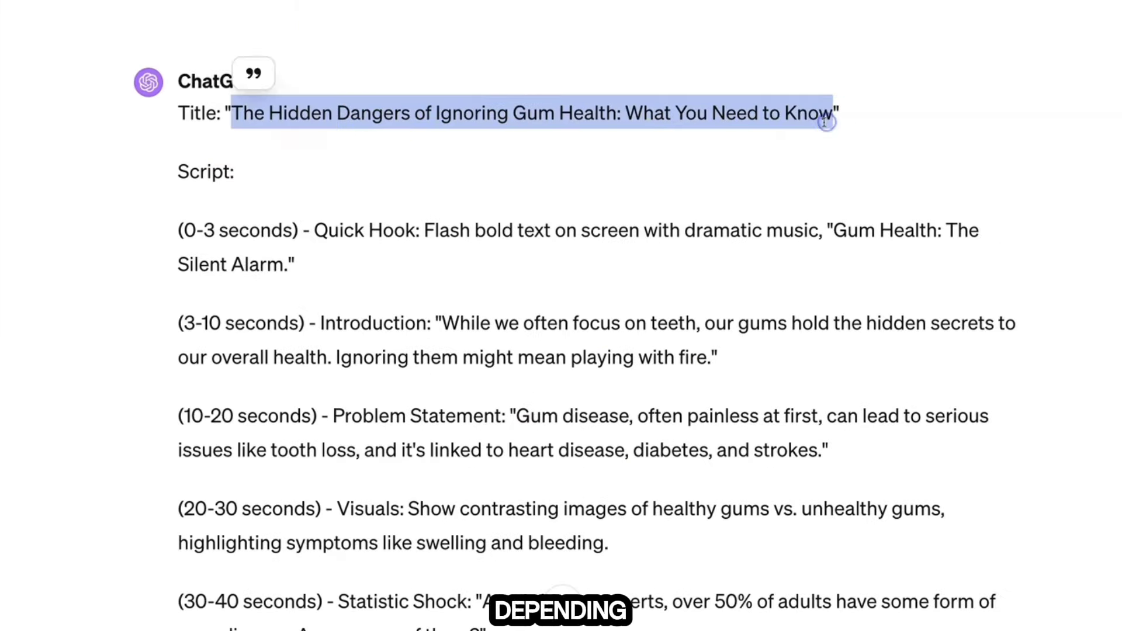
{"action": "left_click", "coordinate": [456, 165]}
{"action": "scroll", "coordinate": [290, 126], "scroll_direction": "down", "scroll_amount": 1}
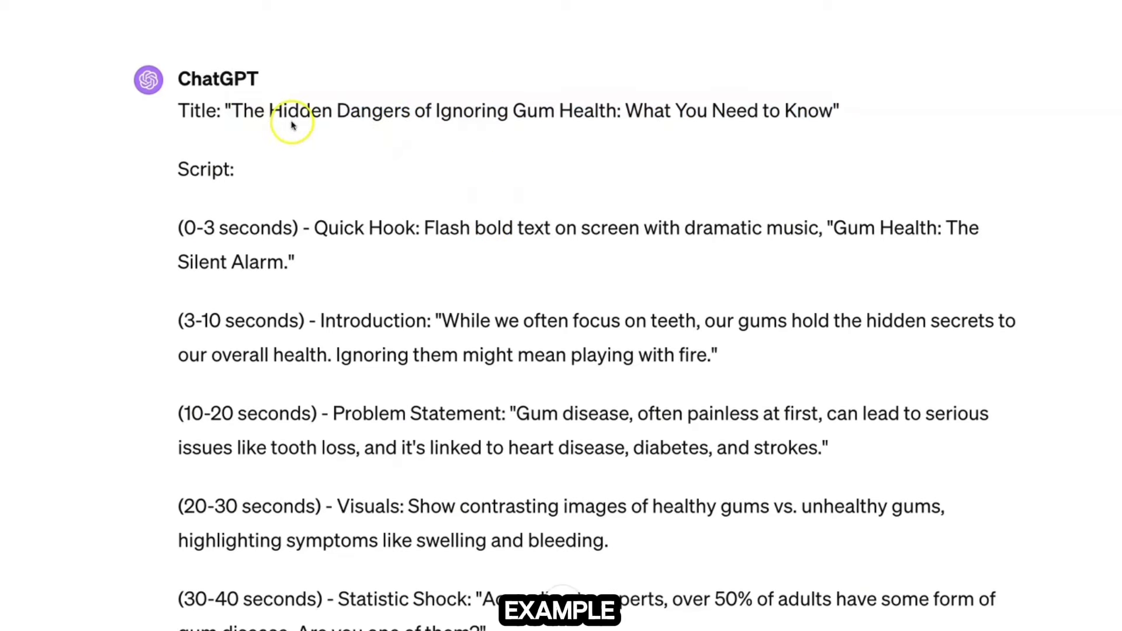
{"action": "scroll", "coordinate": [290, 138], "scroll_direction": "down", "scroll_amount": 1}
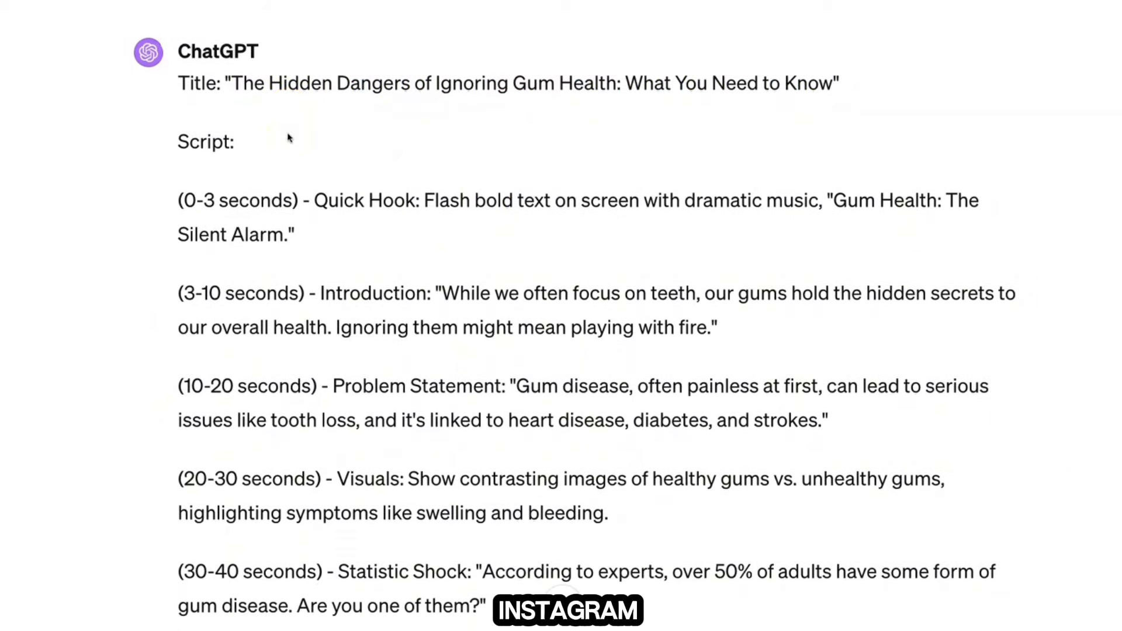
{"action": "scroll", "coordinate": [289, 137], "scroll_direction": "down", "scroll_amount": 1}
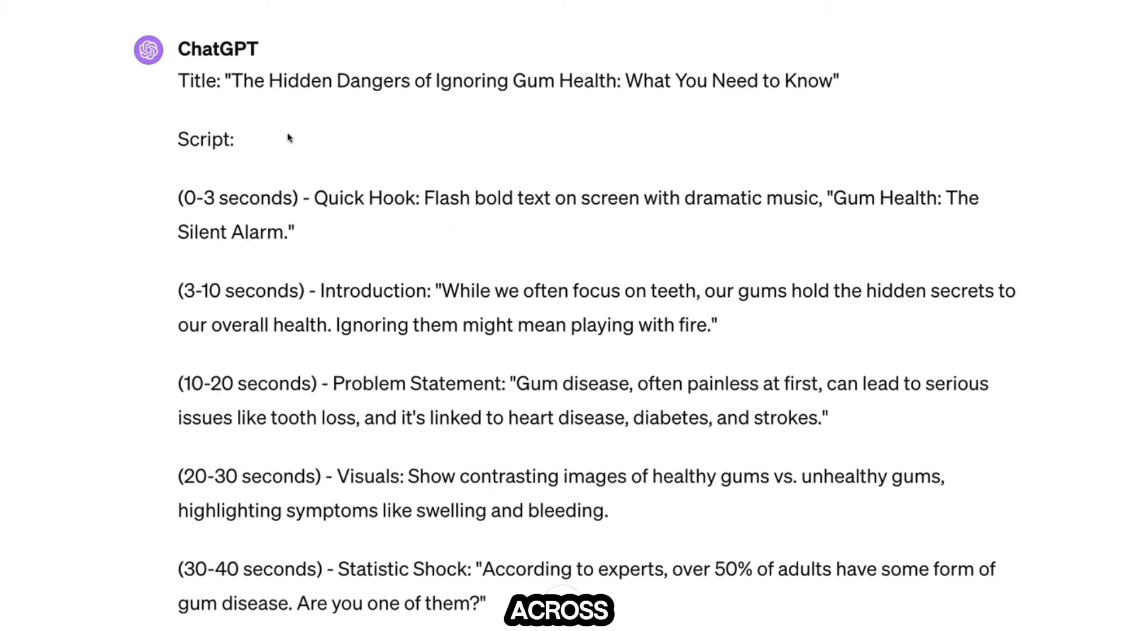
{"action": "scroll", "coordinate": [289, 137], "scroll_direction": "down", "scroll_amount": 3}
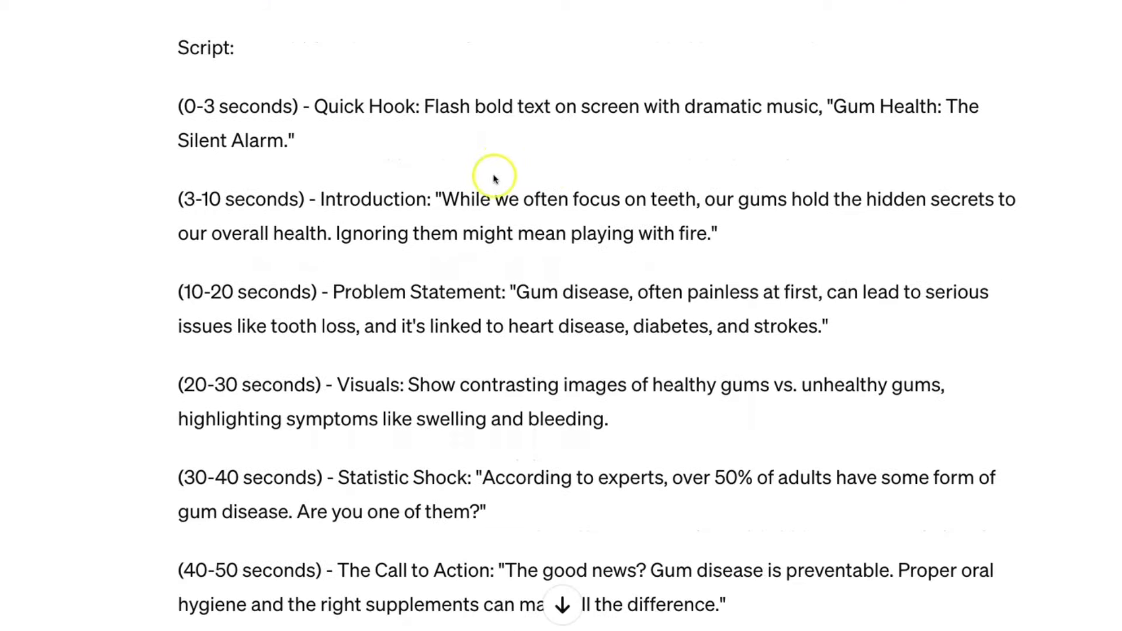
{"action": "scroll", "coordinate": [495, 166], "scroll_direction": "down", "scroll_amount": 2}
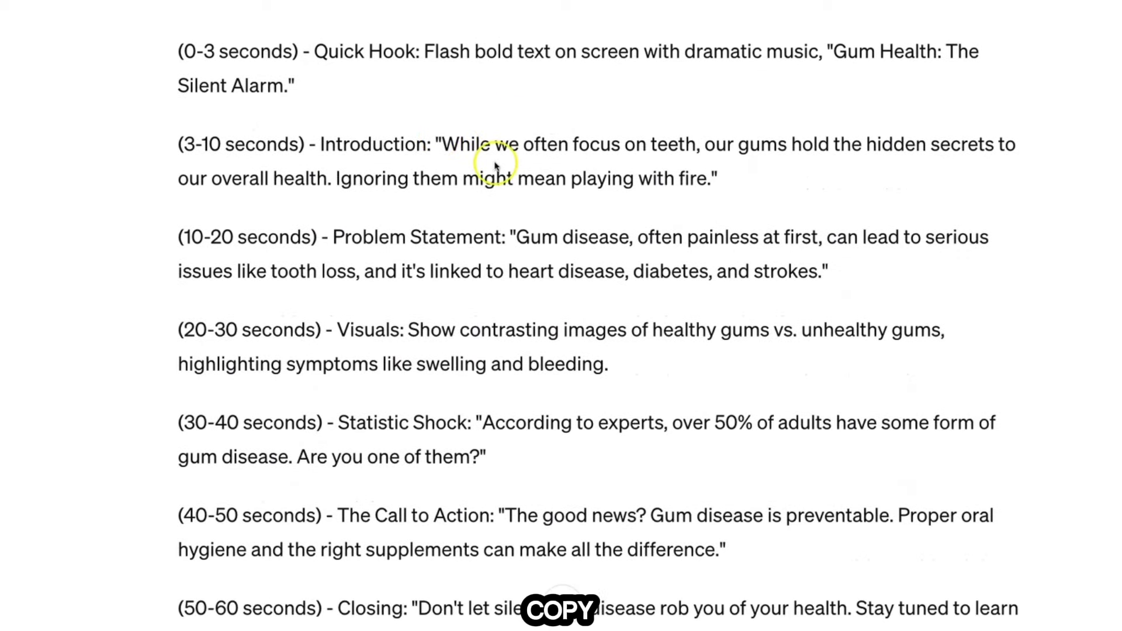
{"action": "left_click_drag", "start_coordinate": [451, 151], "coordinate": [674, 190]}
{"action": "scroll", "coordinate": [683, 188], "scroll_direction": "down", "scroll_amount": 1}
{"action": "mouse_move", "coordinate": [179, 181]}
{"action": "left_mouse_down"}
{"action": "mouse_move", "coordinate": [509, 180]}
{"action": "mouse_move", "coordinate": [507, 194]}
{"action": "mouse_move", "coordinate": [516, 180]}
{"action": "mouse_move", "coordinate": [815, 219]}
{"action": "mouse_move", "coordinate": [813, 228]}
{"action": "left_mouse_up"}
{"action": "scroll", "coordinate": [632, 228], "scroll_direction": "down", "scroll_amount": 12}
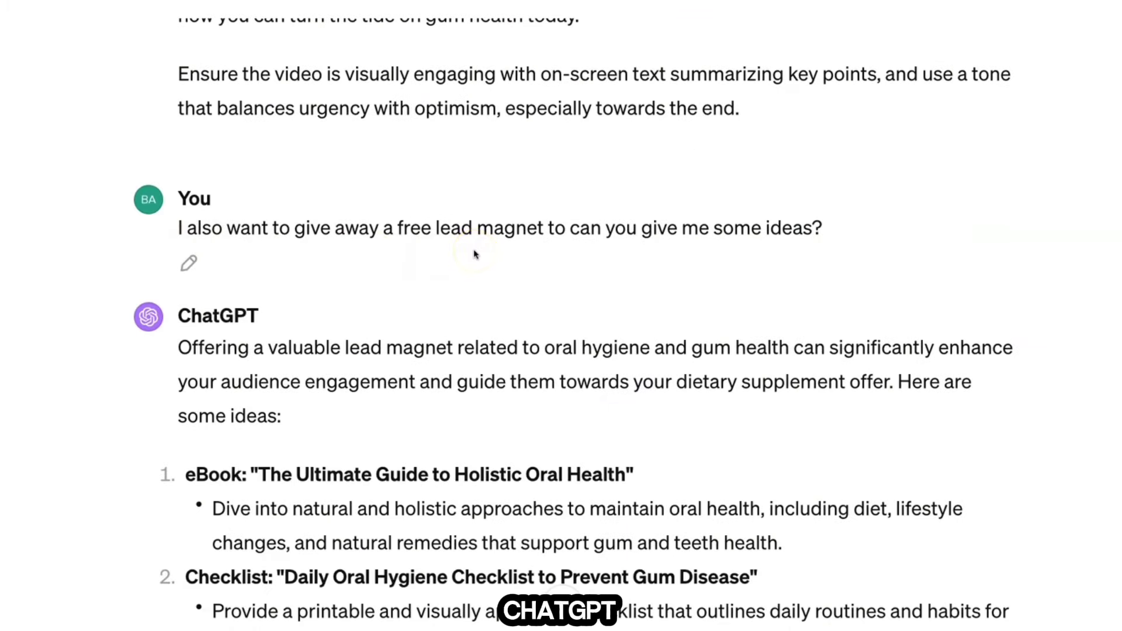
{"action": "scroll", "coordinate": [483, 251], "scroll_direction": "down", "scroll_amount": 5}
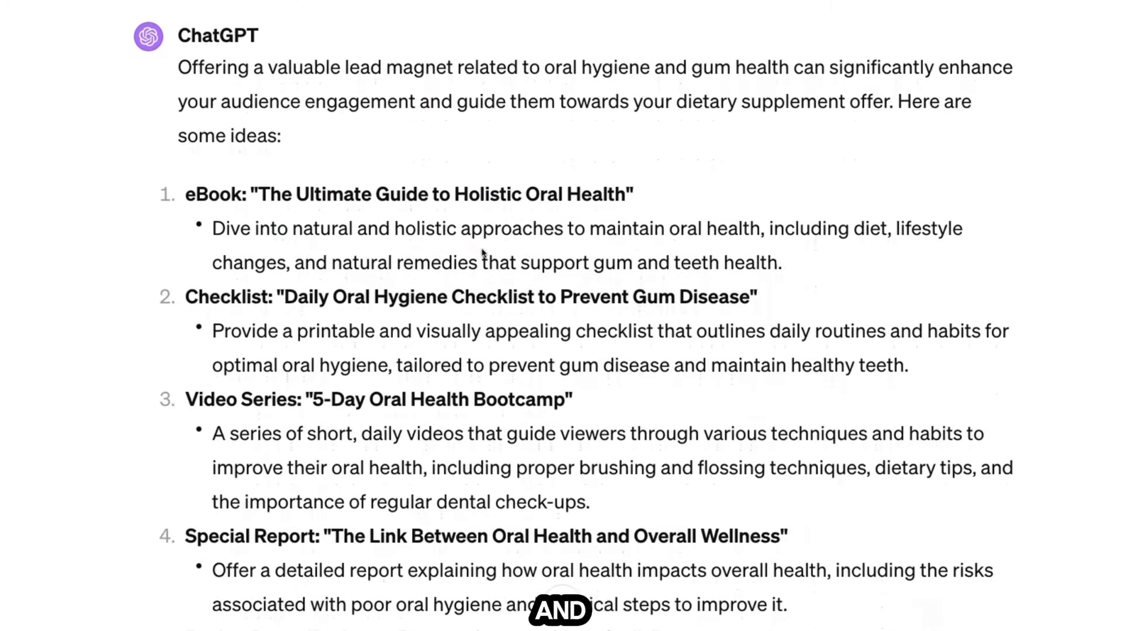
{"action": "scroll", "coordinate": [483, 252], "scroll_direction": "down", "scroll_amount": 1}
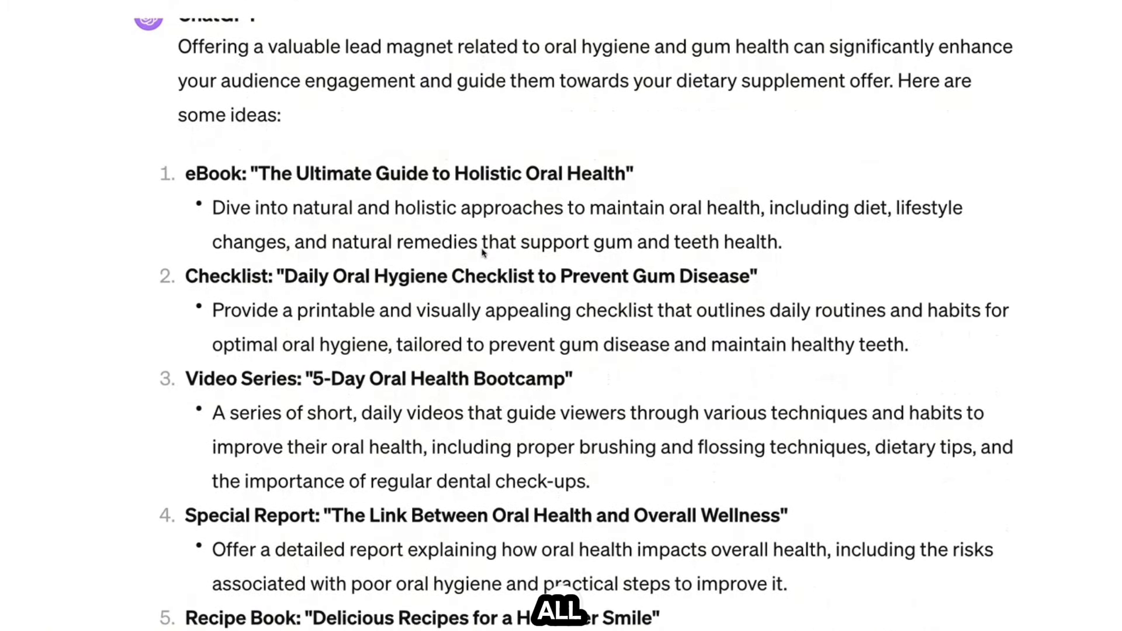
{"action": "scroll", "coordinate": [482, 252], "scroll_direction": "down", "scroll_amount": 1}
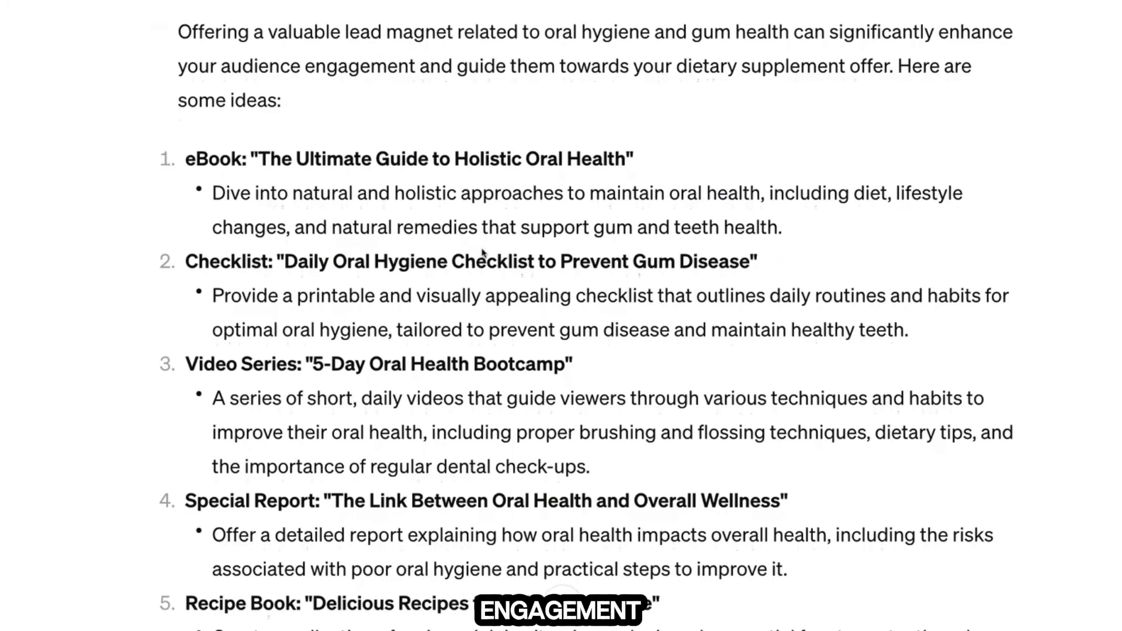
{"action": "scroll", "coordinate": [483, 252], "scroll_direction": "down", "scroll_amount": 1}
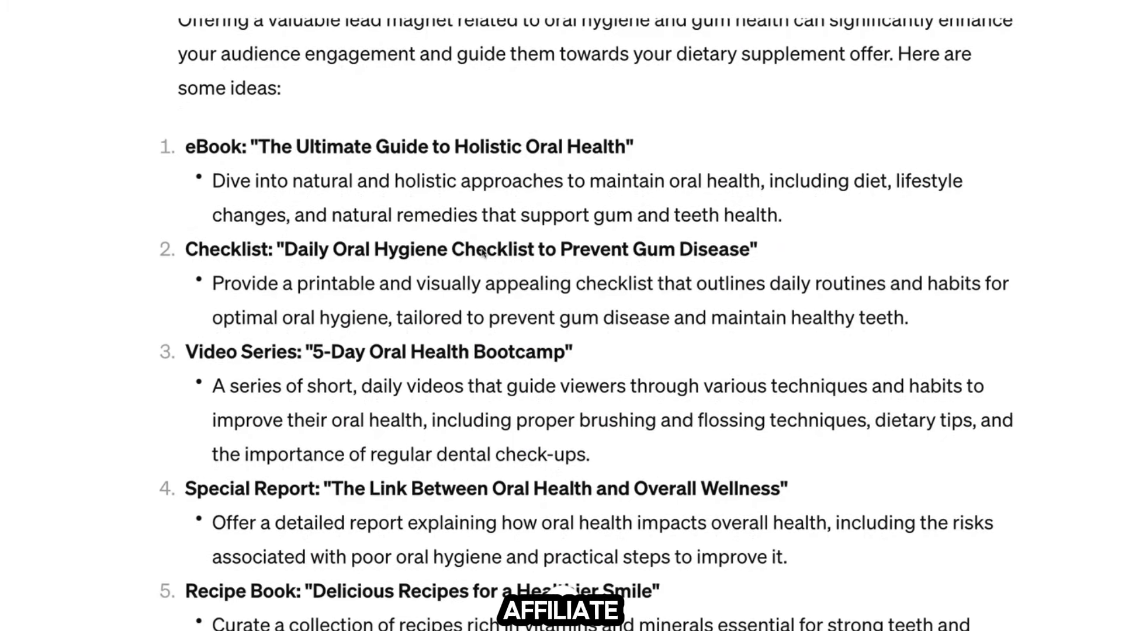
{"action": "scroll", "coordinate": [483, 252], "scroll_direction": "down", "scroll_amount": 1}
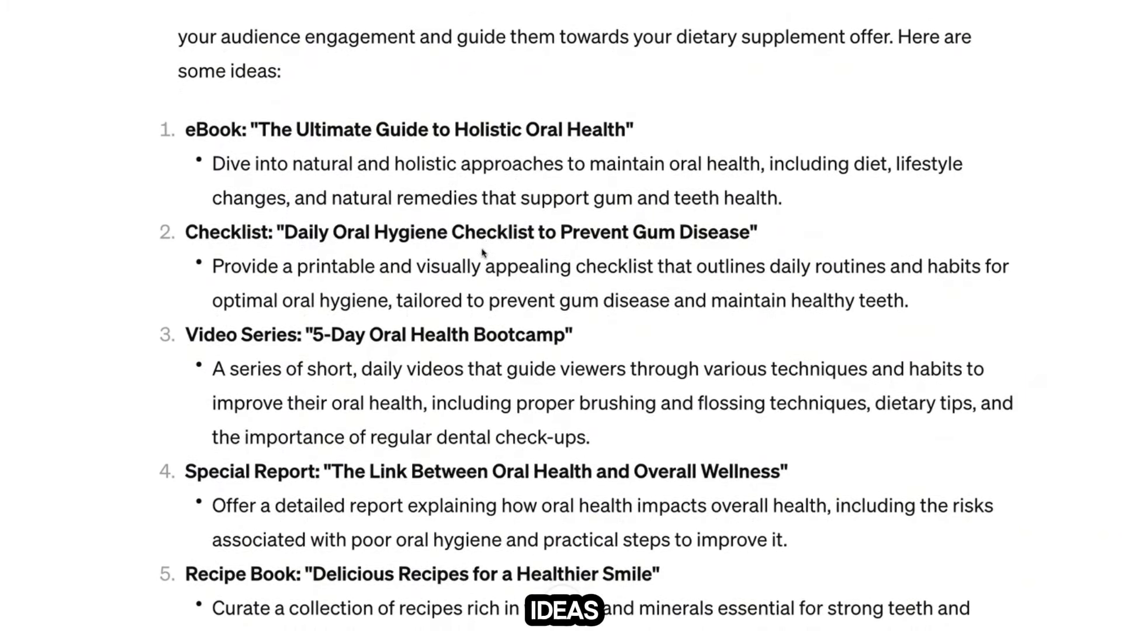
{"action": "scroll", "coordinate": [483, 252], "scroll_direction": "down", "scroll_amount": 1}
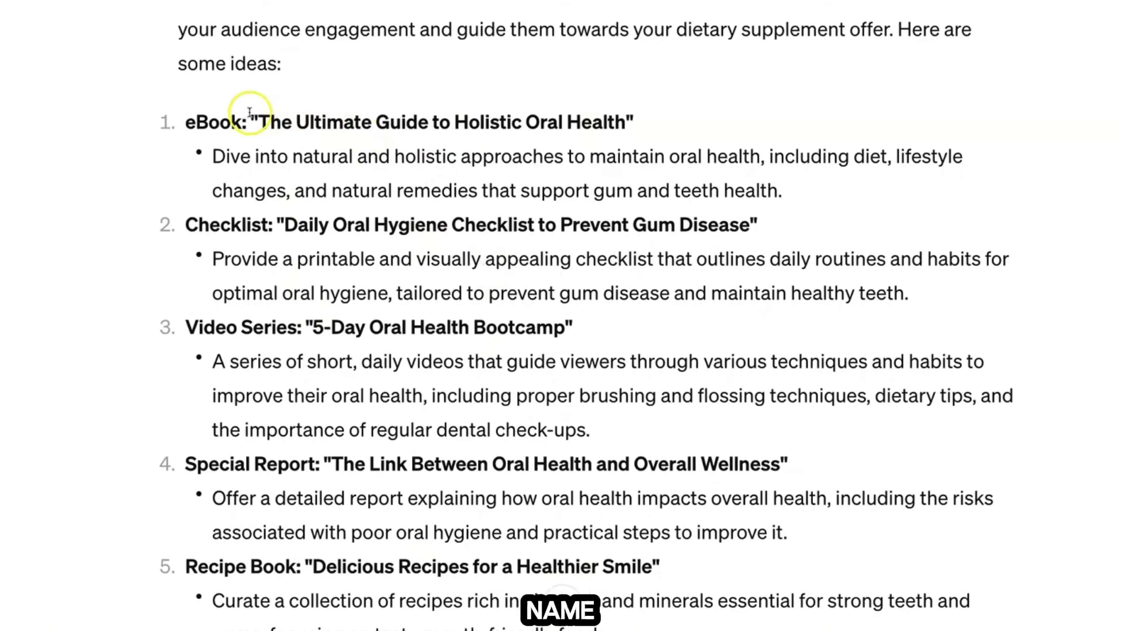
{"action": "scroll", "coordinate": [231, 118], "scroll_direction": "down", "scroll_amount": 1}
{"action": "mouse_move", "coordinate": [172, 92]}
{"action": "left_mouse_down"}
{"action": "mouse_move", "coordinate": [260, 110]}
{"action": "mouse_move", "coordinate": [625, 116]}
{"action": "mouse_move", "coordinate": [617, 111]}
{"action": "left_mouse_up"}
{"action": "scroll", "coordinate": [617, 111], "scroll_direction": "down", "scroll_amount": 1}
{"action": "left_click_drag", "start_coordinate": [185, 195], "coordinate": [600, 196]}
{"action": "scroll", "coordinate": [199, 161], "scroll_direction": "down", "scroll_amount": 3}
{"action": "scroll", "coordinate": [411, 202], "scroll_direction": "down", "scroll_amount": 1}
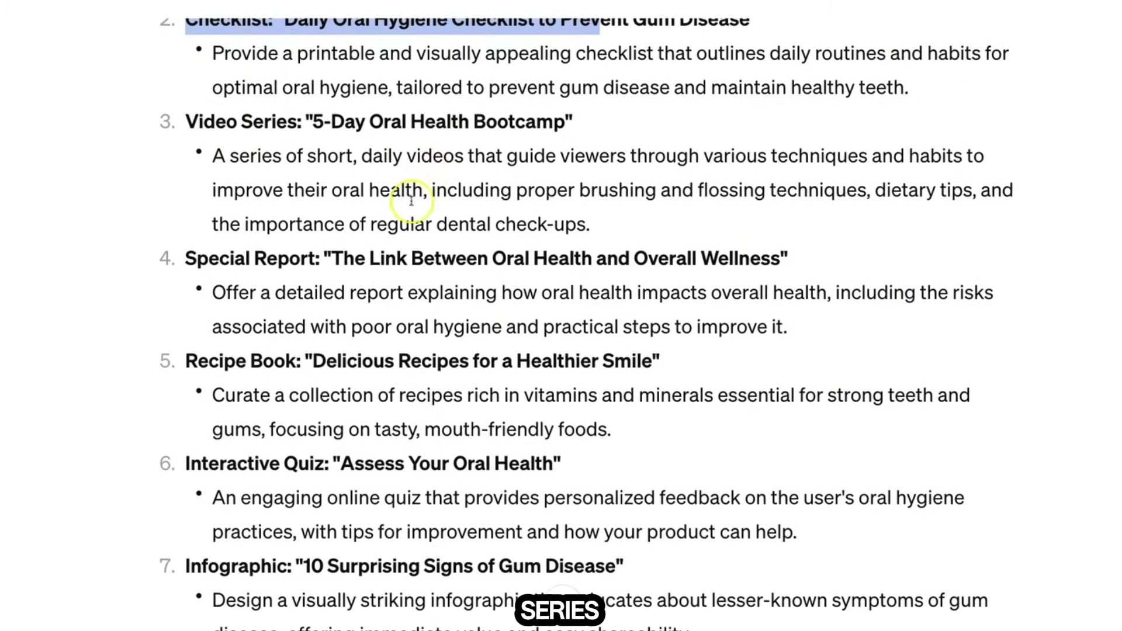
{"action": "scroll", "coordinate": [351, 234], "scroll_direction": "down", "scroll_amount": 2}
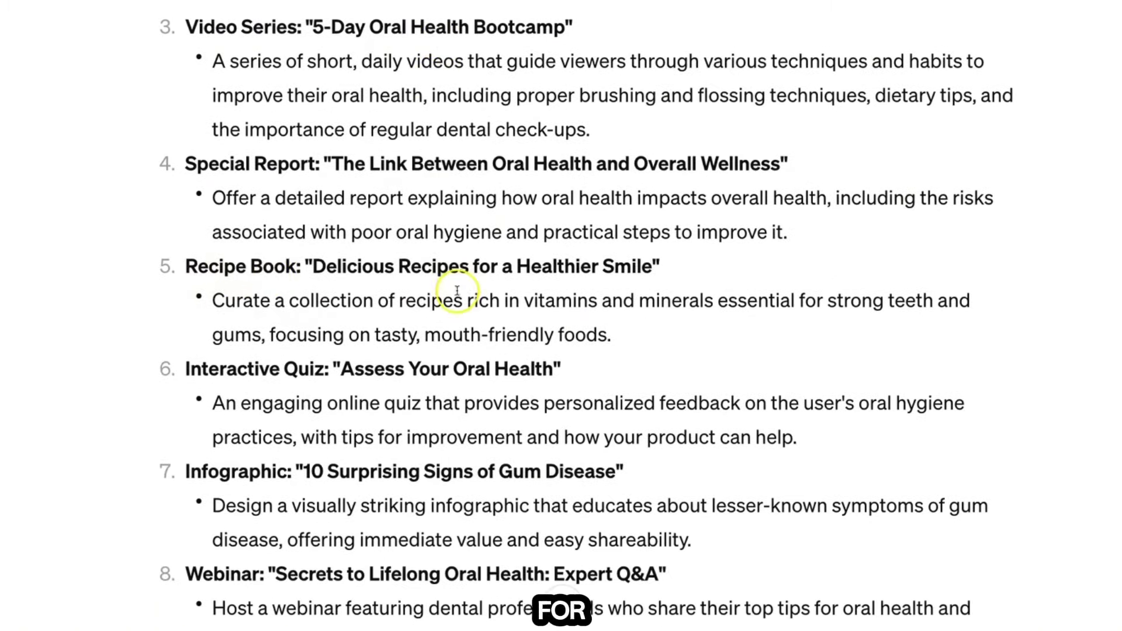
{"action": "scroll", "coordinate": [648, 272], "scroll_direction": "down", "scroll_amount": 1}
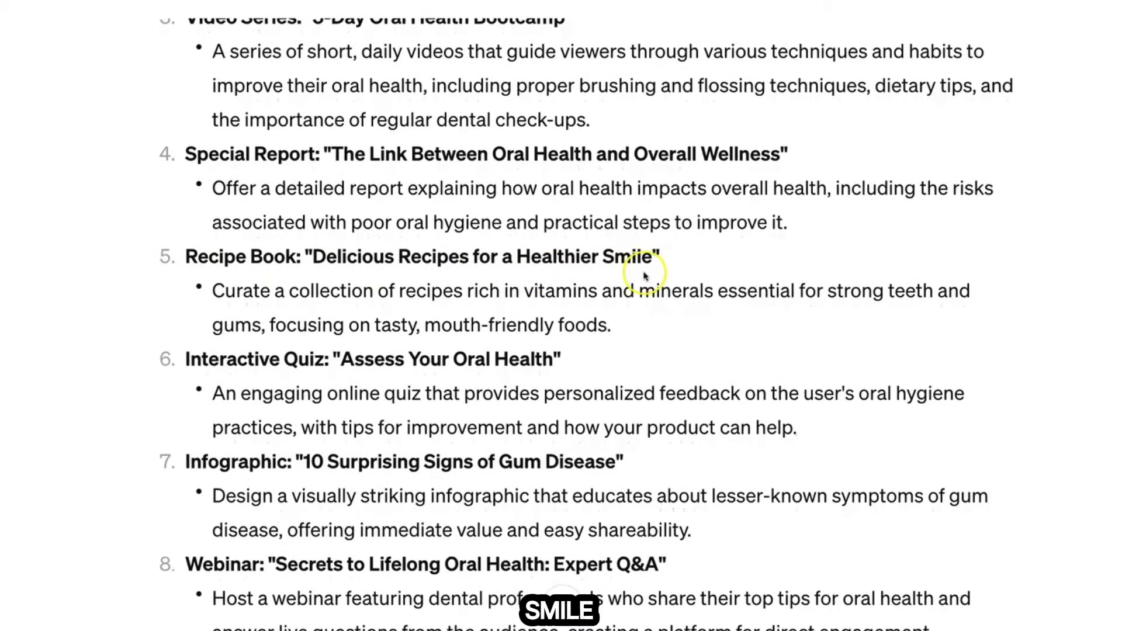
{"action": "scroll", "coordinate": [608, 266], "scroll_direction": "down", "scroll_amount": 2}
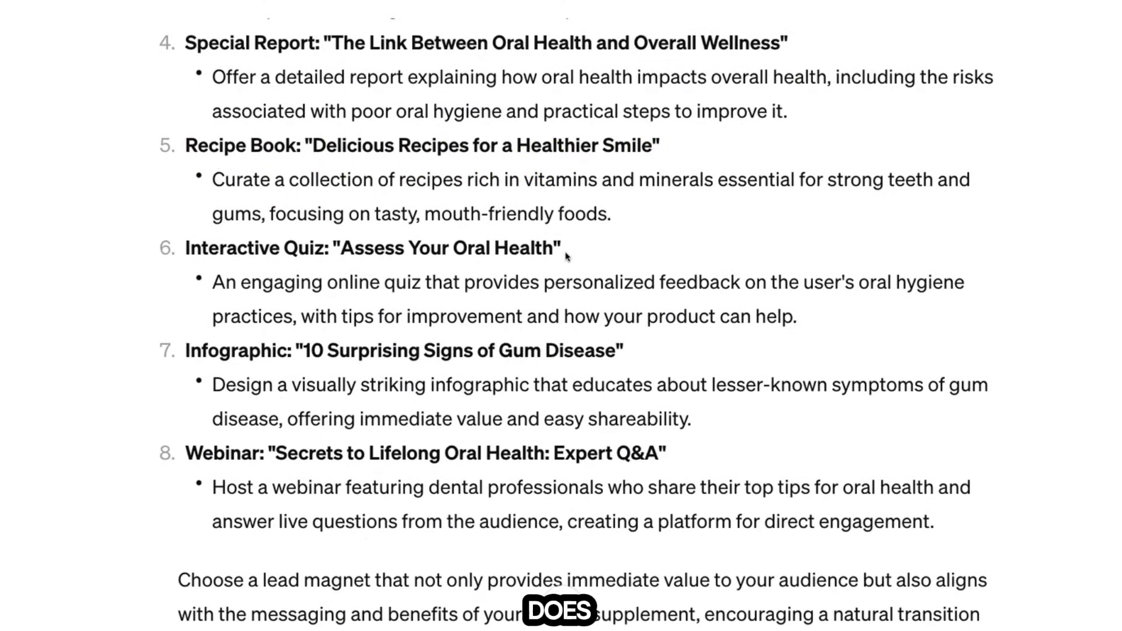
{"action": "scroll", "coordinate": [565, 256], "scroll_direction": "down", "scroll_amount": 1}
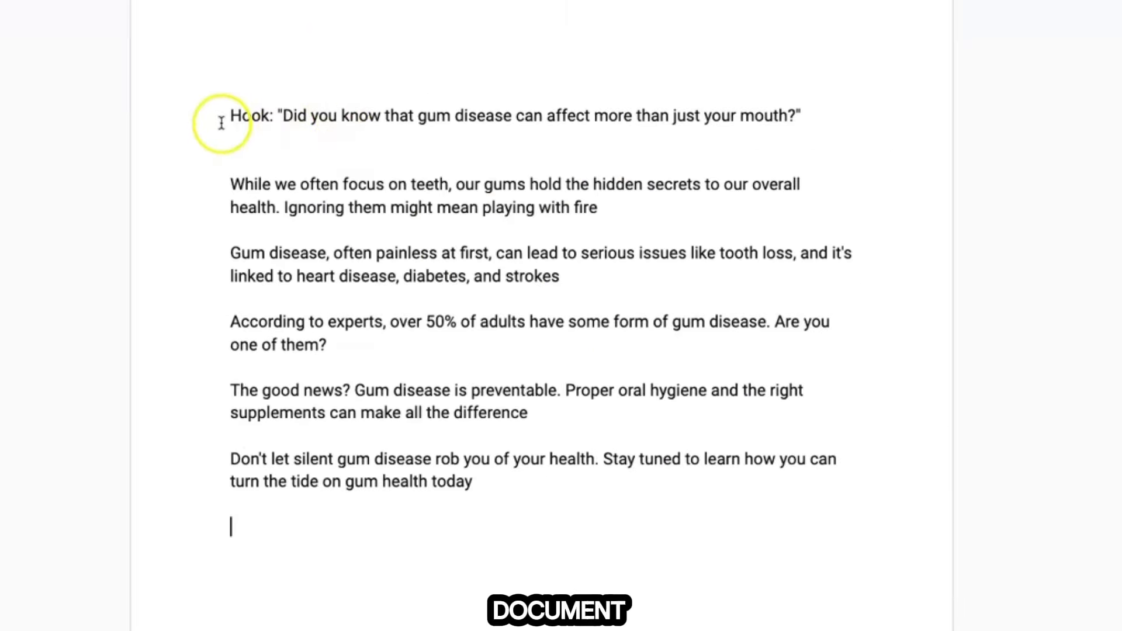
Read through the gum-disease script, from the Hook line to the stay-tuned paragraph.
{"action": "left_click_drag", "start_coordinate": [283, 115], "coordinate": [733, 135]}
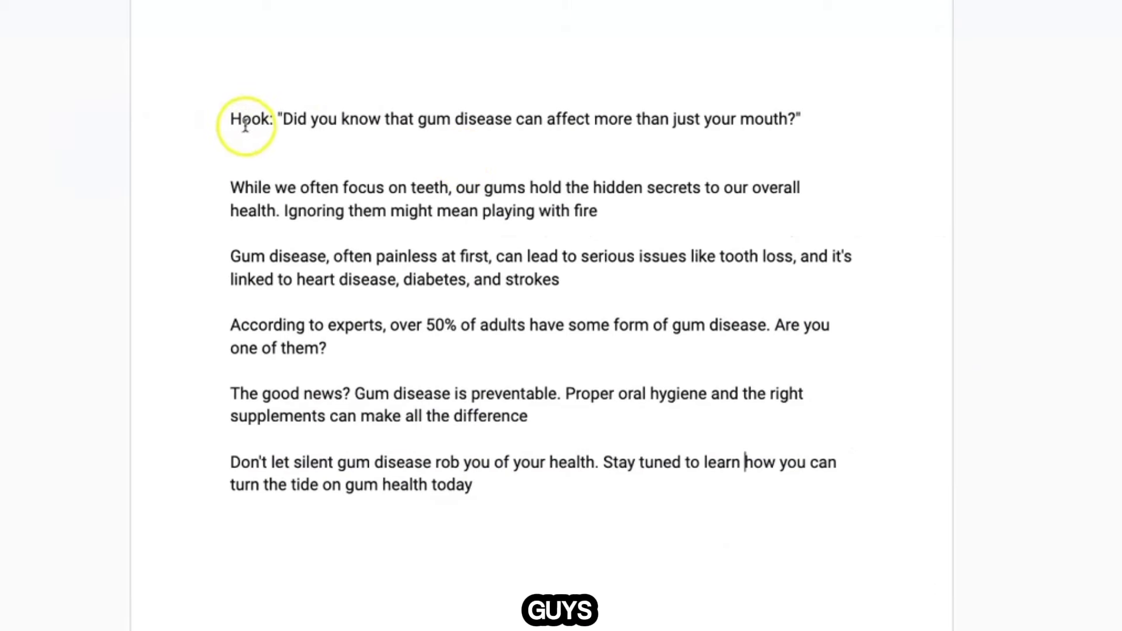
{"action": "left_click_drag", "start_coordinate": [279, 120], "coordinate": [791, 120]}
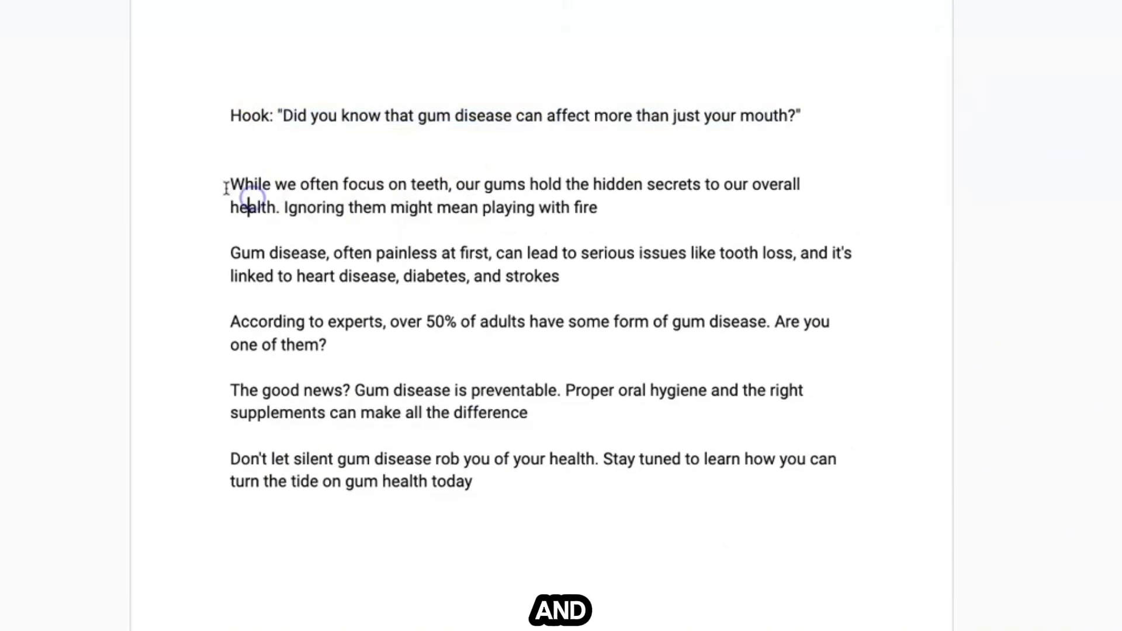
{"action": "left_click_drag", "start_coordinate": [228, 184], "coordinate": [636, 272]}
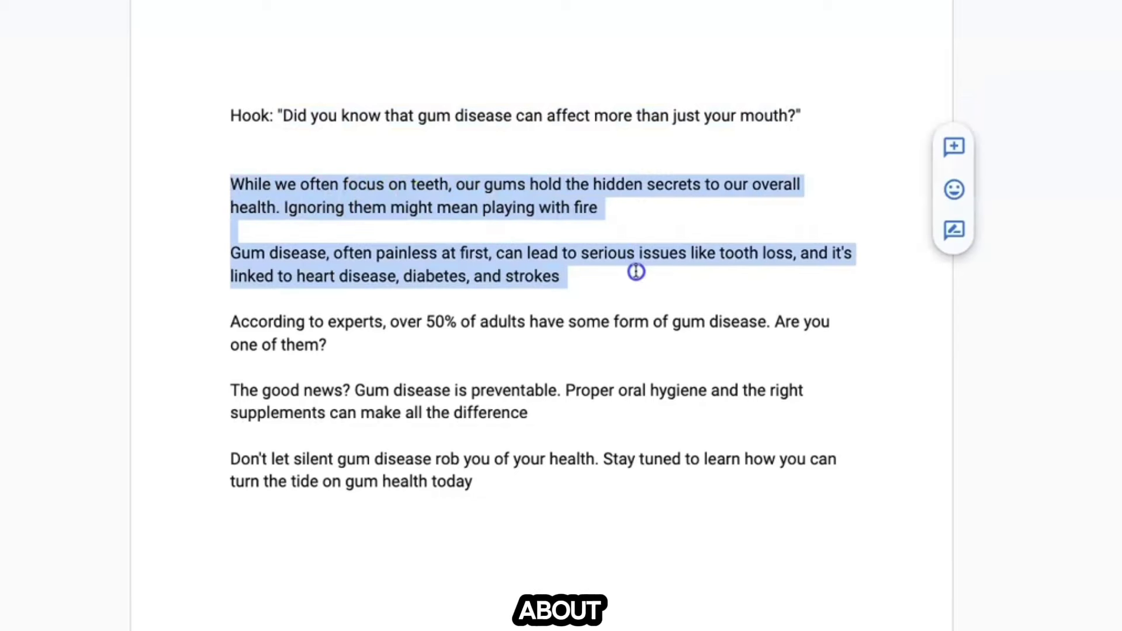
{"action": "scroll", "coordinate": [409, 328], "scroll_direction": "down", "scroll_amount": 1}
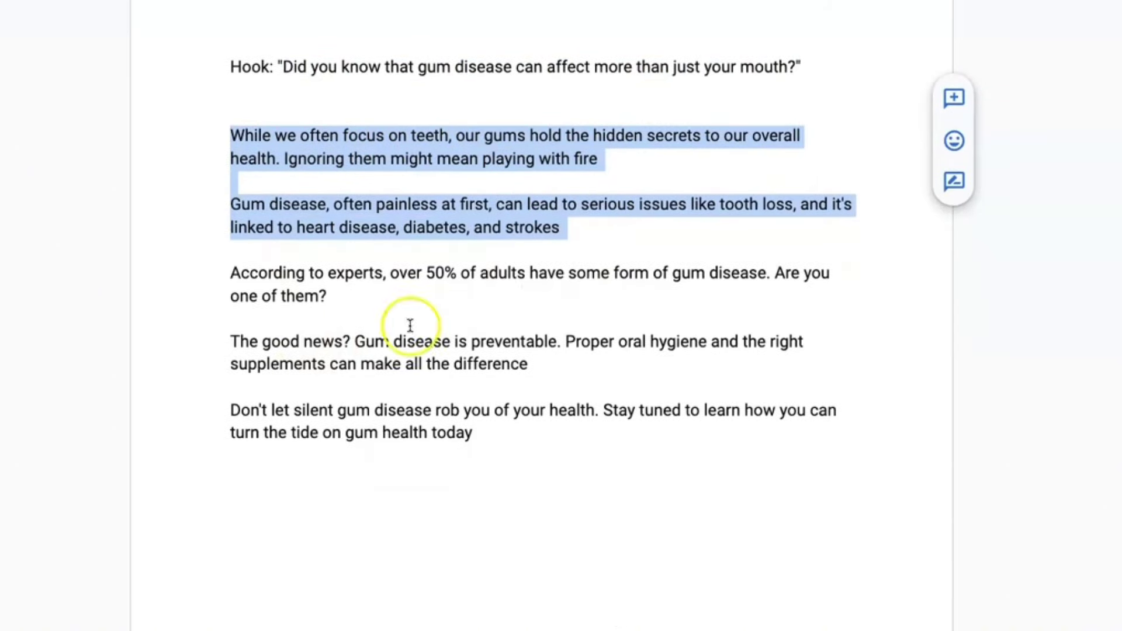
{"action": "left_click_drag", "start_coordinate": [208, 272], "coordinate": [565, 369]}
{"action": "left_click_drag", "start_coordinate": [229, 410], "coordinate": [474, 445]}
{"action": "left_click", "coordinate": [494, 435]}
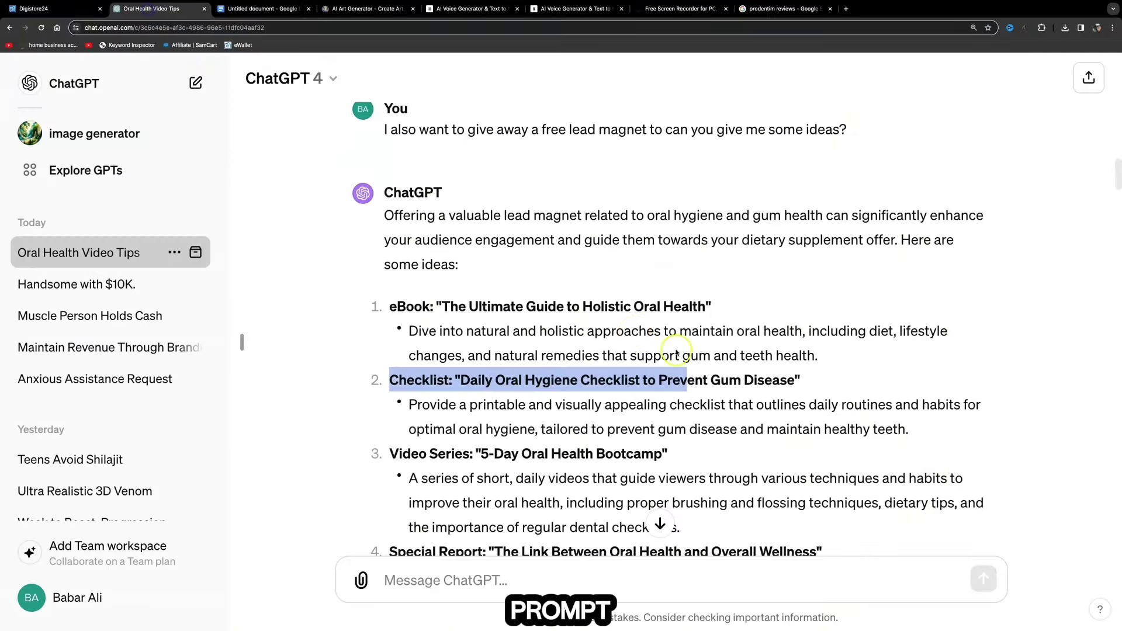
Revisit ChatGPT's lead magnet ideas, highlighting the eBook and Daily Oral Hygiene Checklist titles.
{"action": "scroll", "coordinate": [678, 365], "scroll_direction": "down", "scroll_amount": 2}
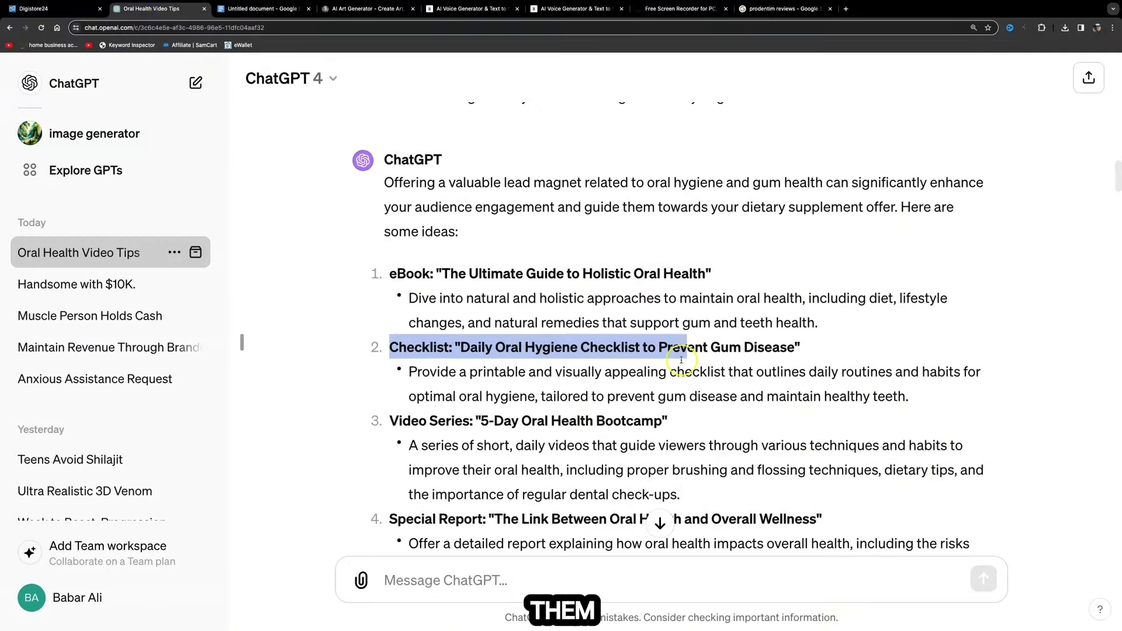
{"action": "scroll", "coordinate": [679, 368], "scroll_direction": "down", "scroll_amount": 1}
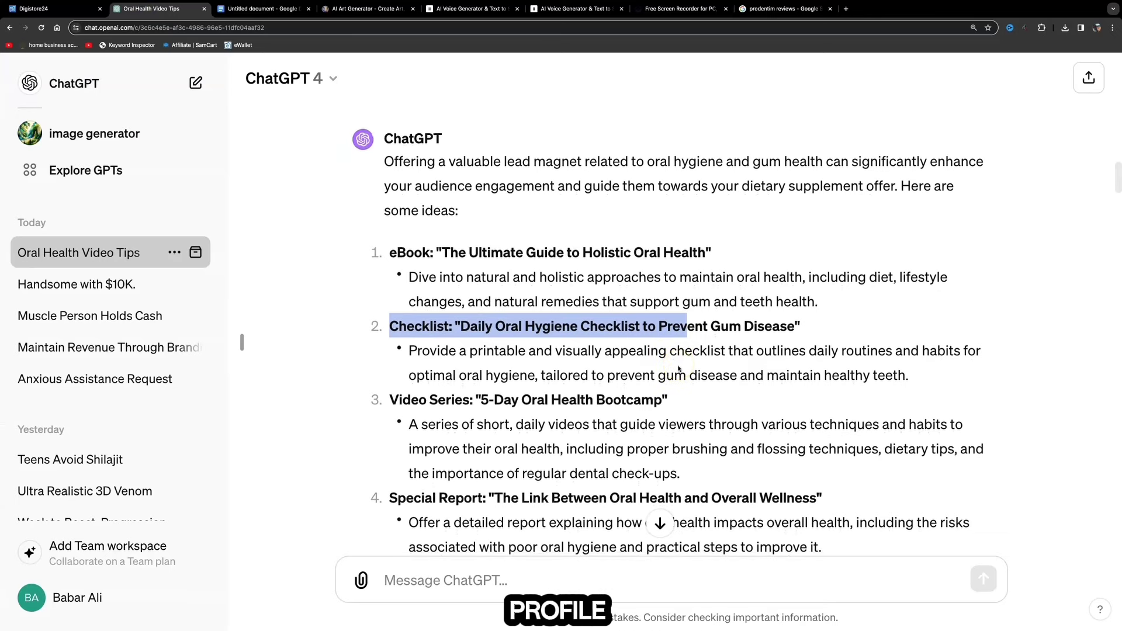
{"action": "scroll", "coordinate": [678, 368], "scroll_direction": "down", "scroll_amount": 3}
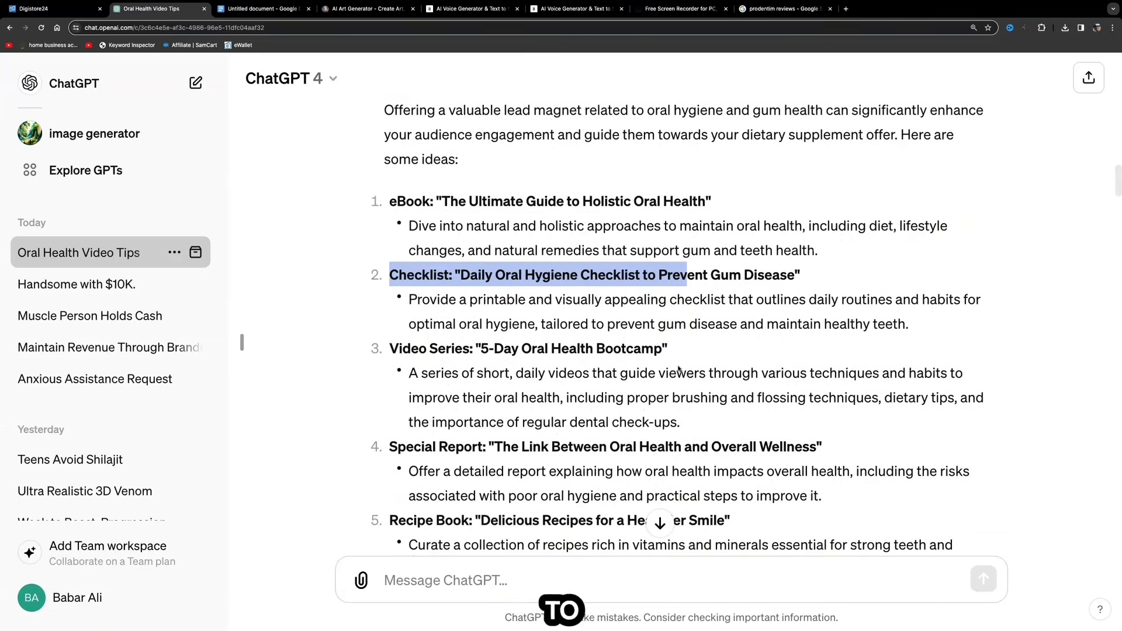
{"action": "left_click_drag", "start_coordinate": [441, 160], "coordinate": [709, 158]}
{"action": "left_click_drag", "start_coordinate": [461, 227], "coordinate": [637, 232]}
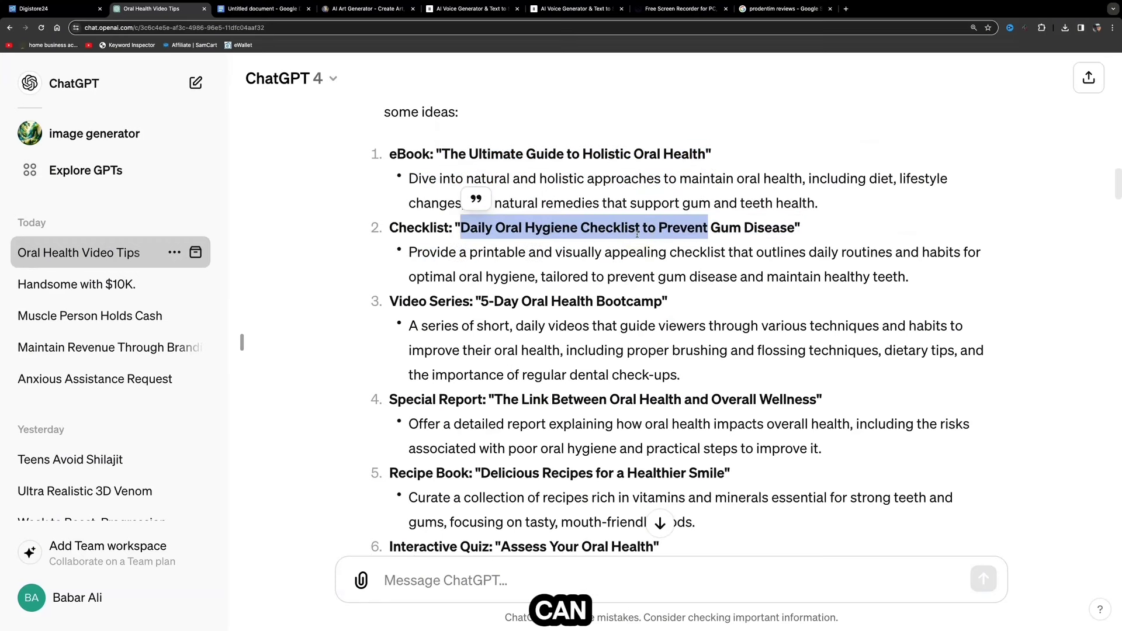
{"action": "scroll", "coordinate": [621, 270], "scroll_direction": "down", "scroll_amount": 1}
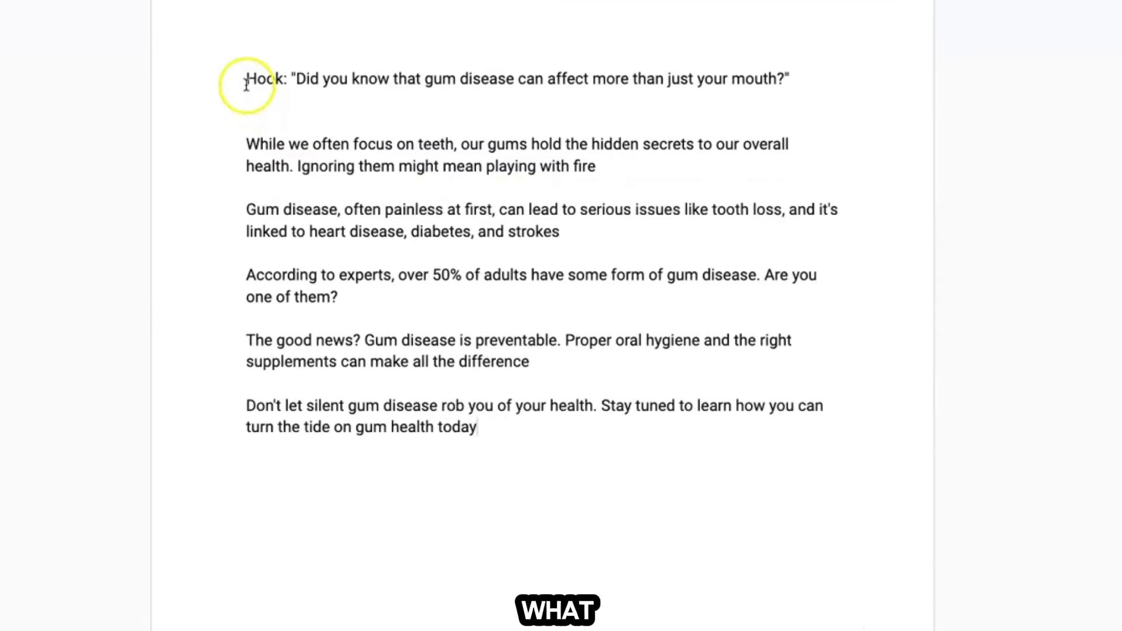
Select the entire gum-disease script to review it, then go to ElevenLabs' AI Voice Generator.
{"action": "left_click_drag", "start_coordinate": [244, 82], "coordinate": [668, 451]}
{"action": "left_click", "coordinate": [613, 434]}
{"action": "left_click", "coordinate": [599, 301]}
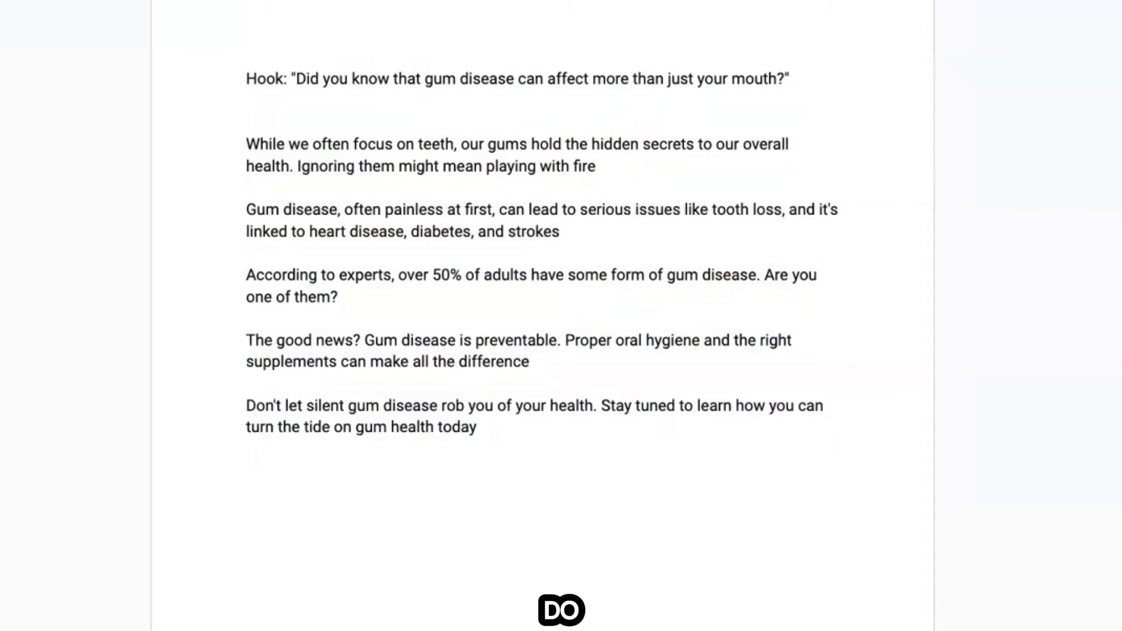
{"action": "left_click", "coordinate": [469, 9]}
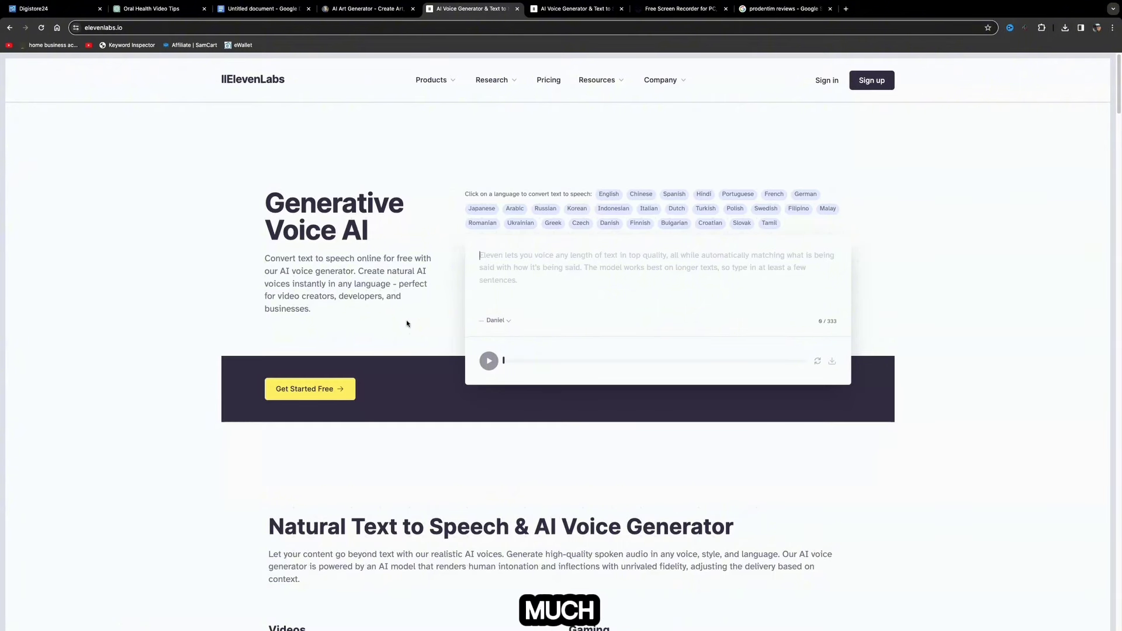
{"action": "scroll", "coordinate": [407, 324], "scroll_direction": "down", "scroll_amount": 1}
{"action": "scroll", "coordinate": [407, 323], "scroll_direction": "up", "scroll_amount": 1}
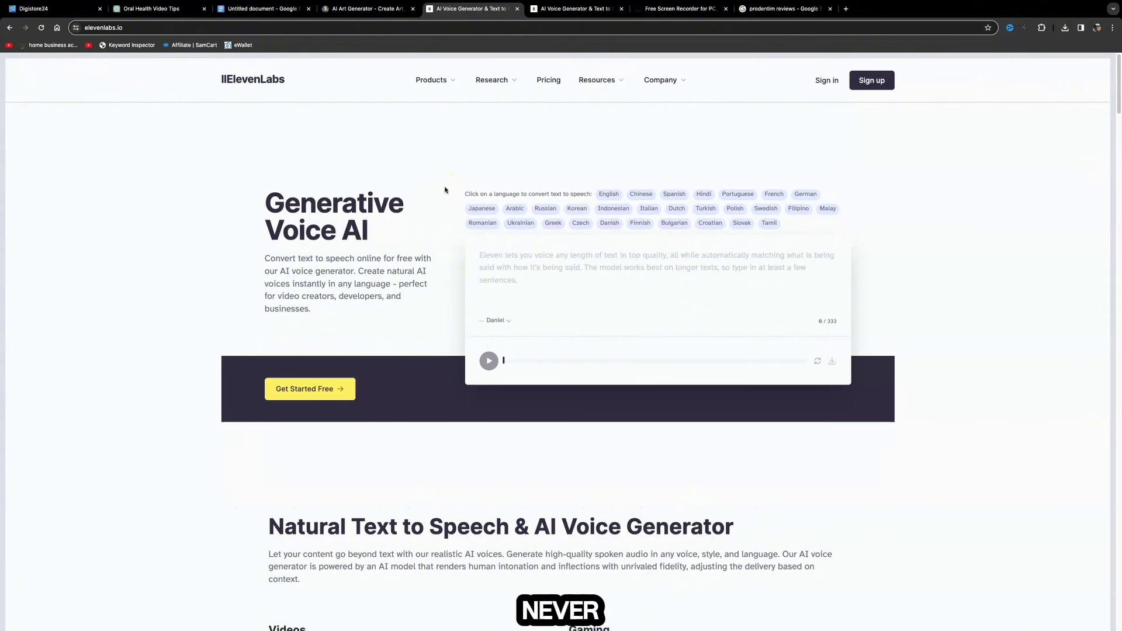
Compare the ElevenLabs subscription plans and prices on the Pricing page.
{"action": "left_click", "coordinate": [553, 84]}
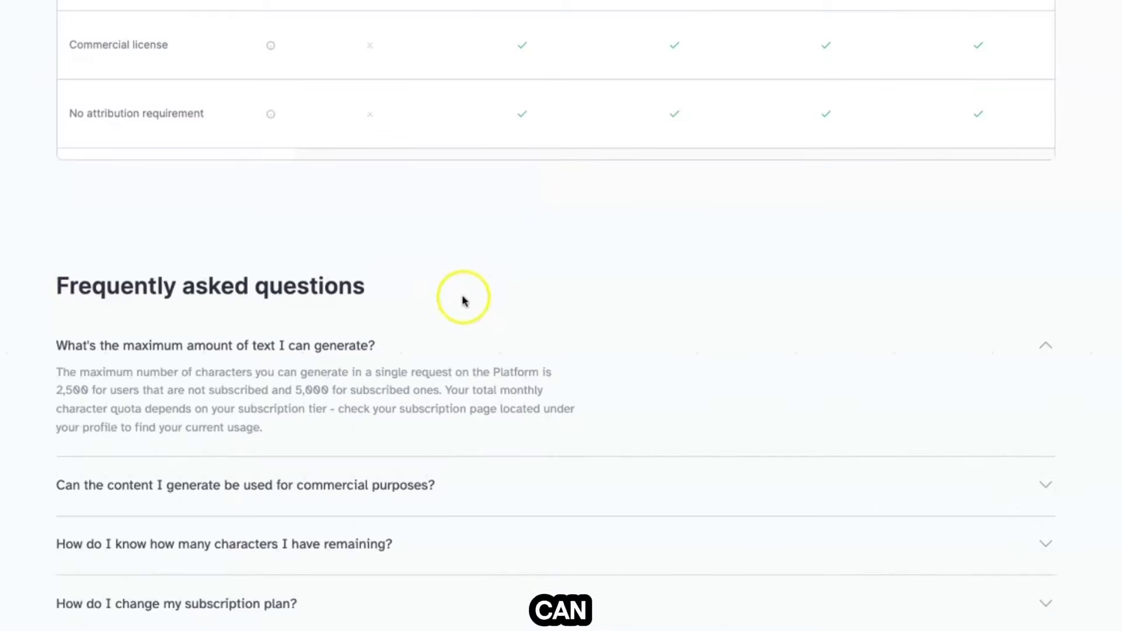
{"action": "scroll", "coordinate": [464, 301], "scroll_direction": "up", "scroll_amount": 10}
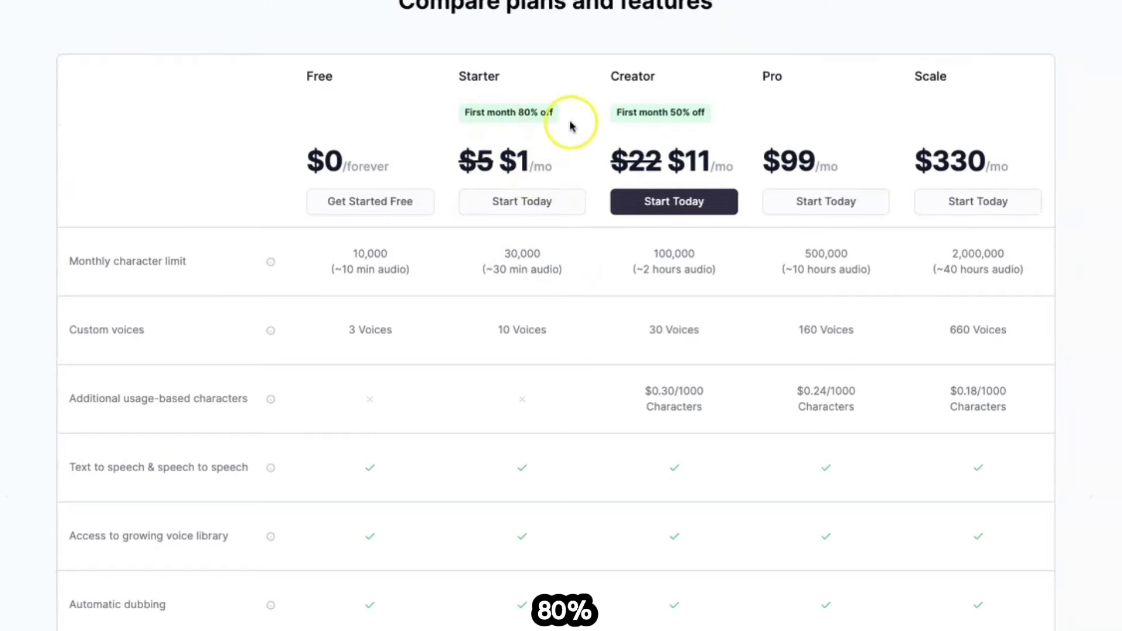
{"action": "scroll", "coordinate": [497, 233], "scroll_direction": "up", "scroll_amount": 10}
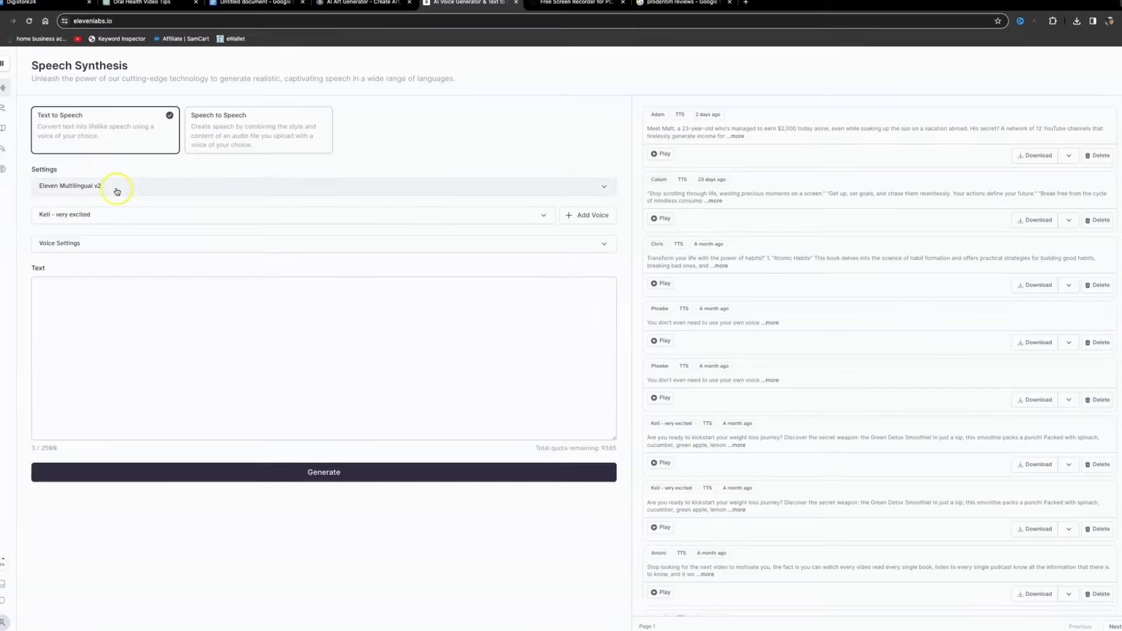
Preview the Adam voice and select it as the narration voice.
{"action": "left_click", "coordinate": [117, 191]}
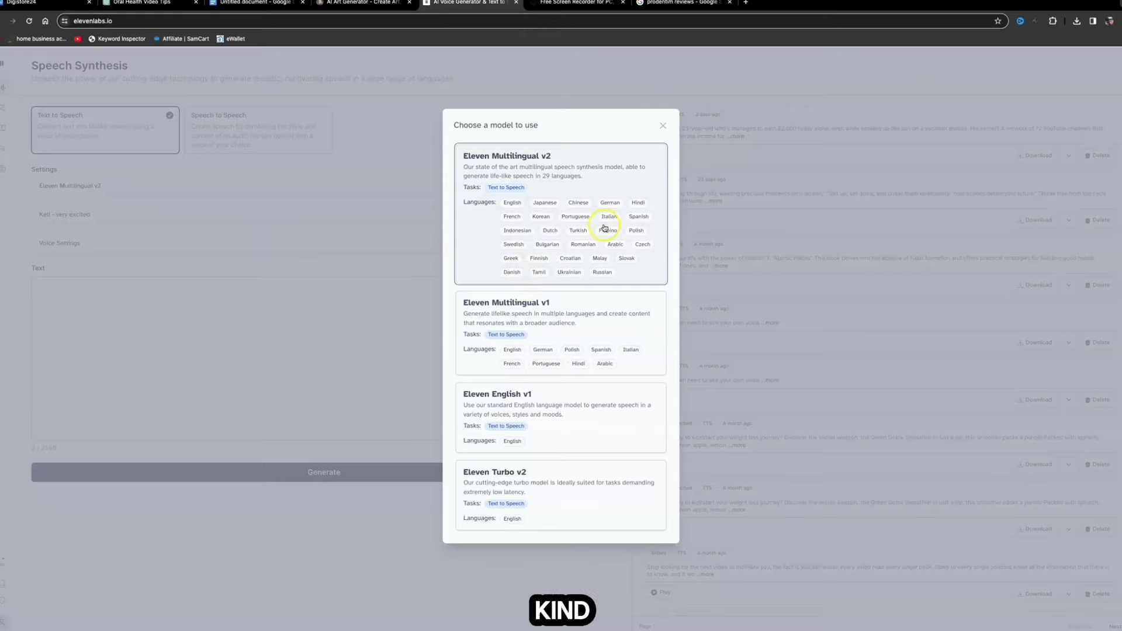
{"action": "left_click", "coordinate": [663, 126]}
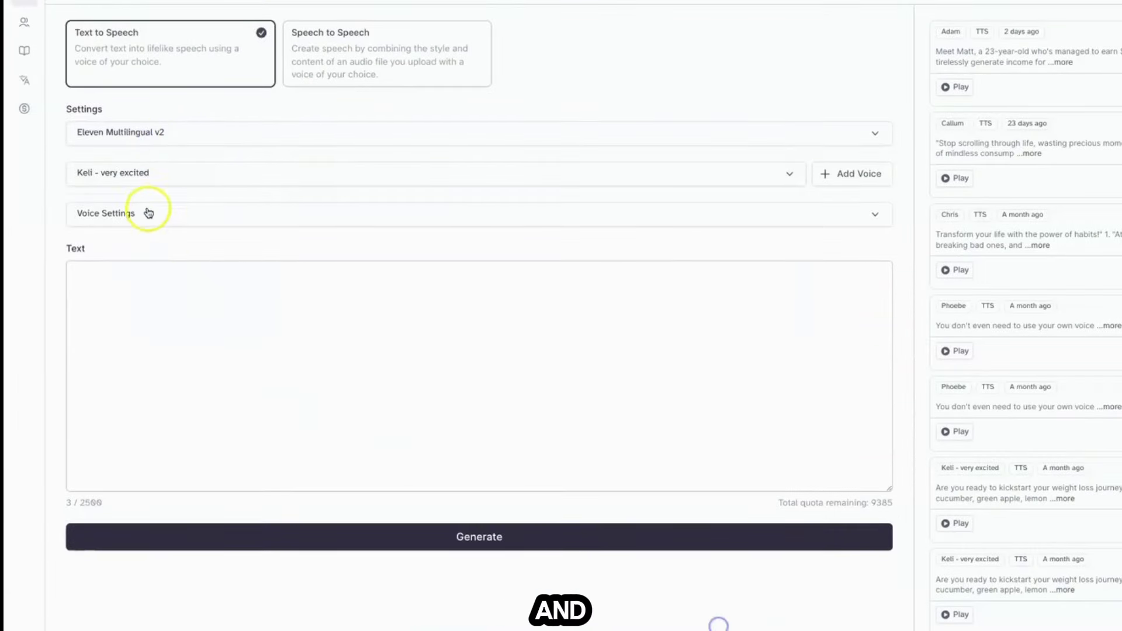
{"action": "left_click", "coordinate": [148, 175]}
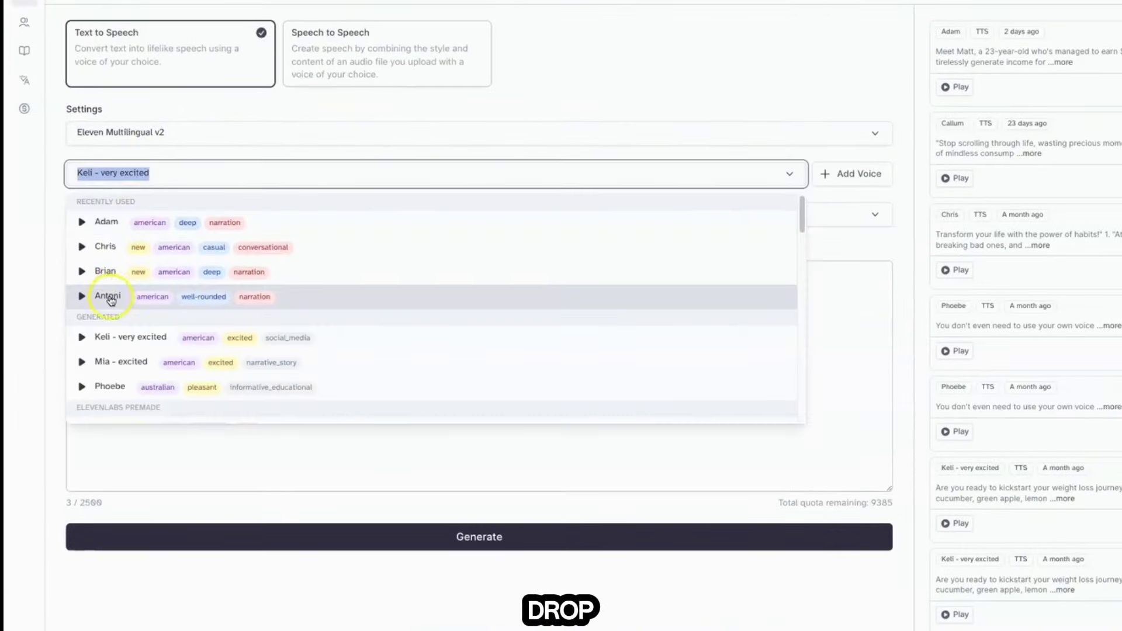
{"action": "left_click", "coordinate": [82, 225]}
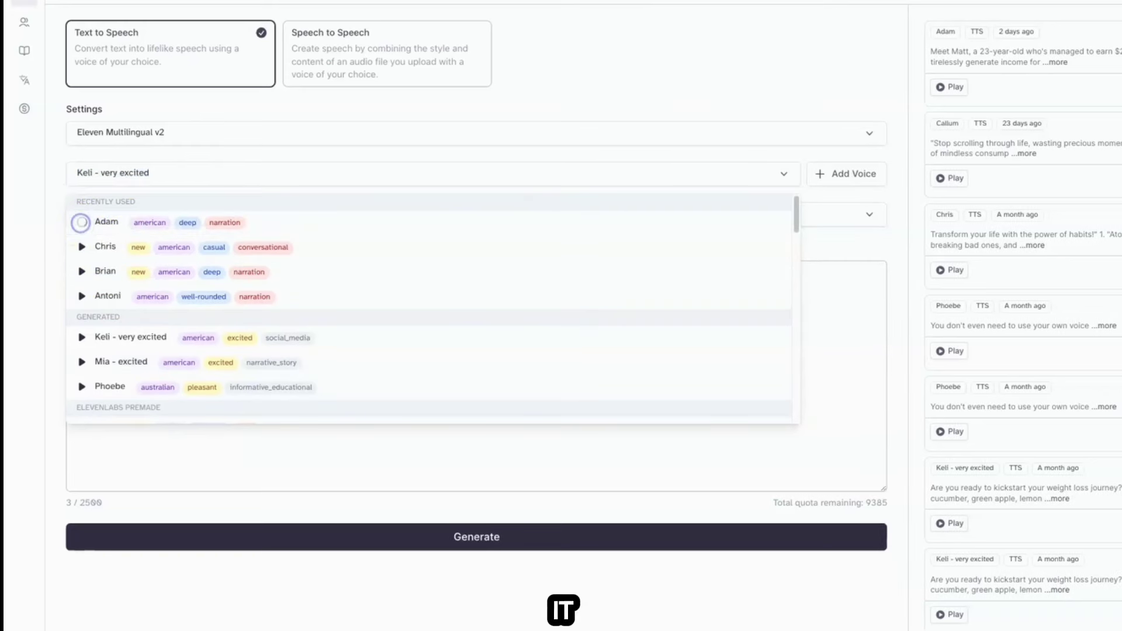
{"action": "left_click", "coordinate": [140, 183]}
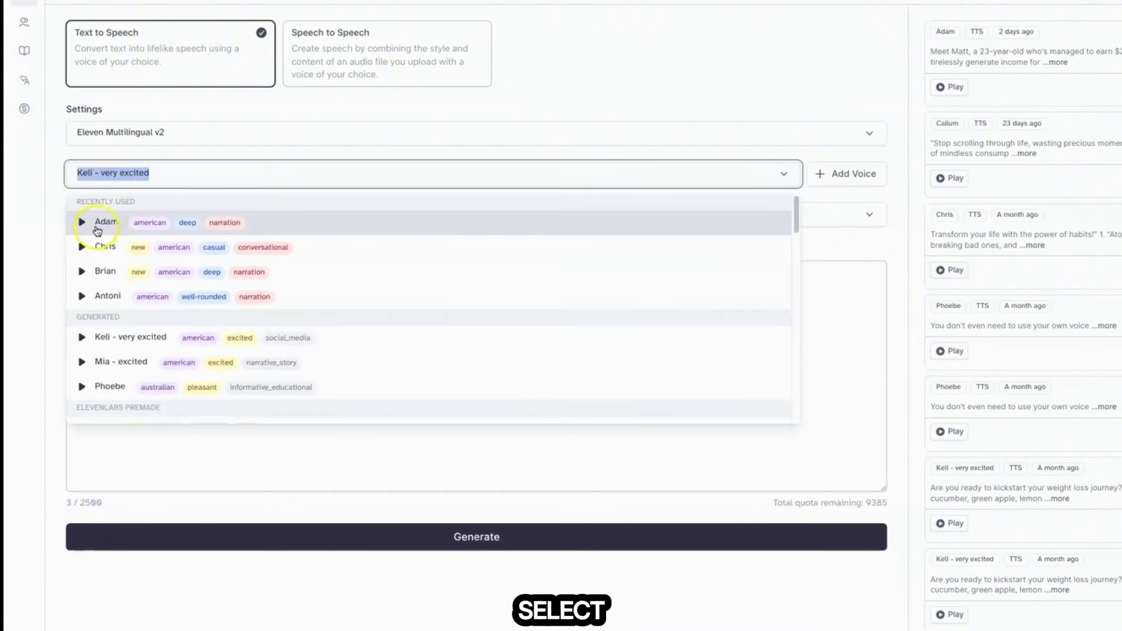
{"action": "left_click", "coordinate": [106, 221]}
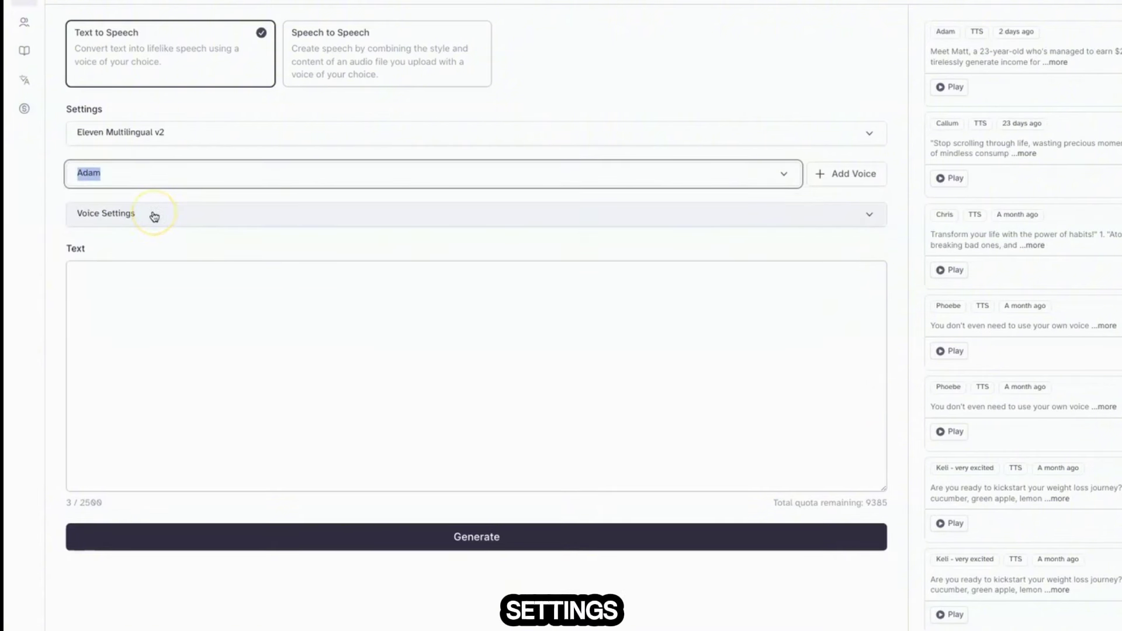
Browse the Voice Library filtered to Social Media voices.
{"action": "left_click", "coordinate": [859, 178]}
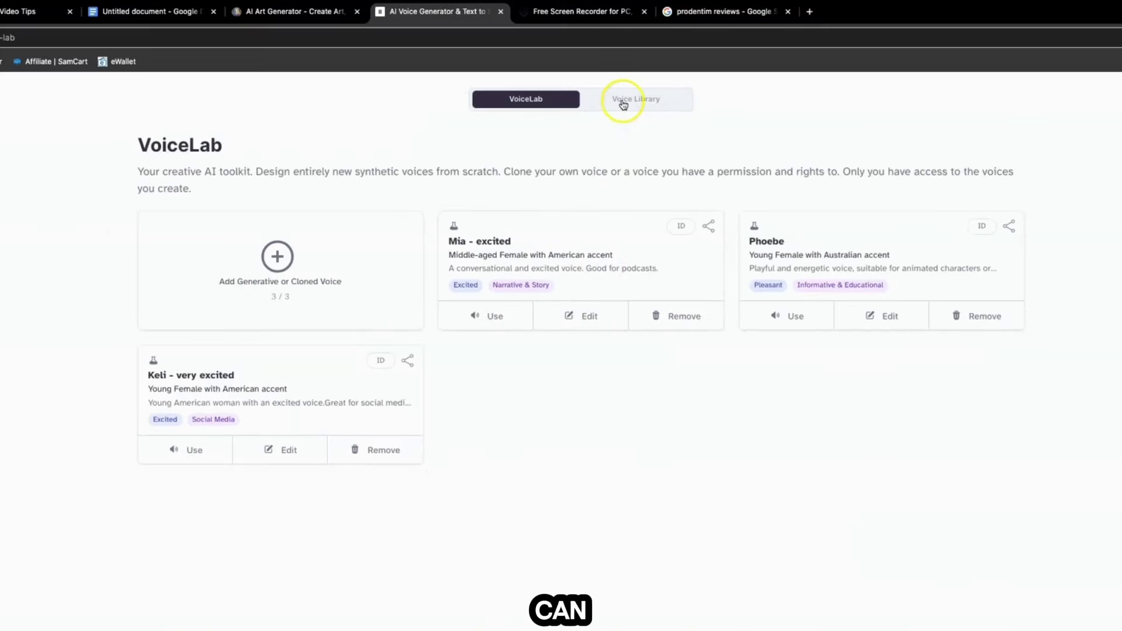
{"action": "left_click", "coordinate": [624, 103]}
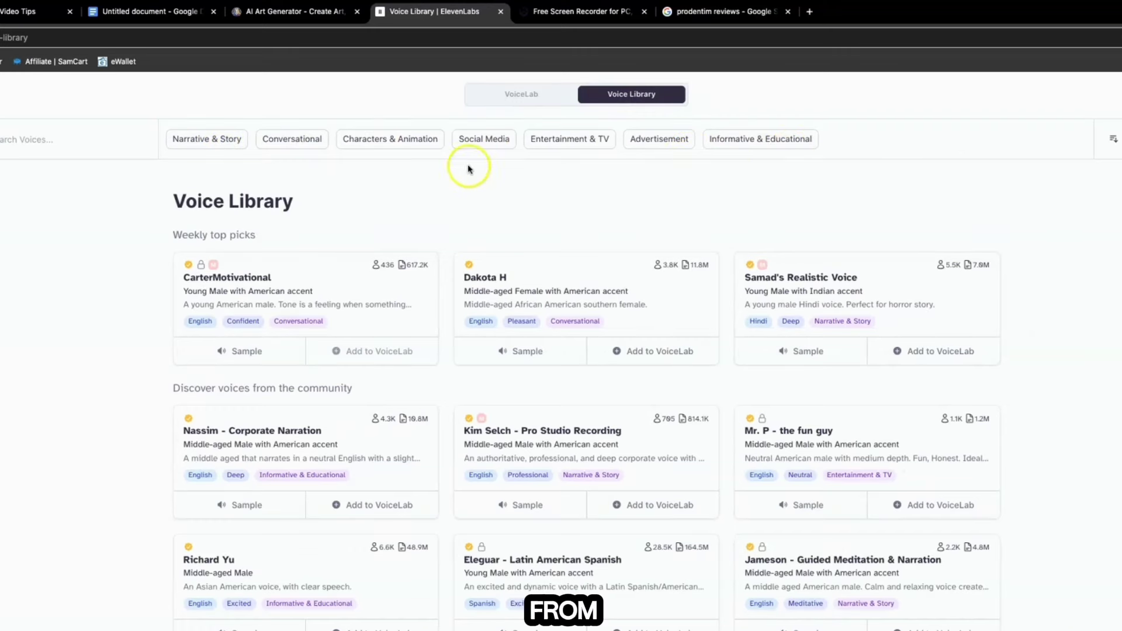
{"action": "left_click", "coordinate": [483, 140]}
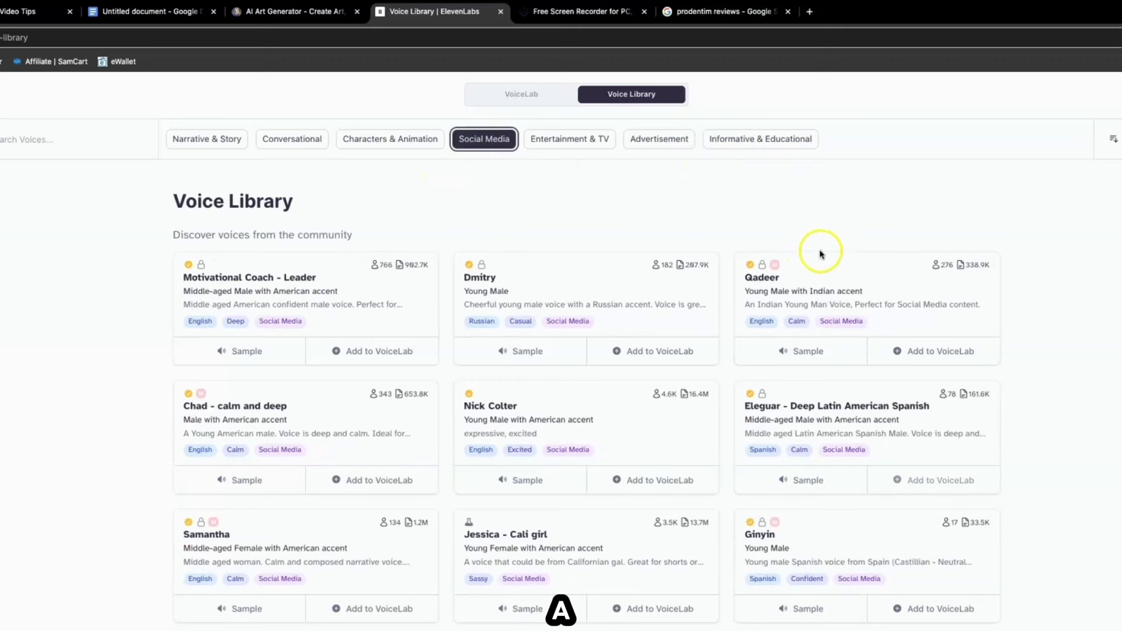
{"action": "scroll", "coordinate": [646, 253], "scroll_direction": "down", "scroll_amount": 1}
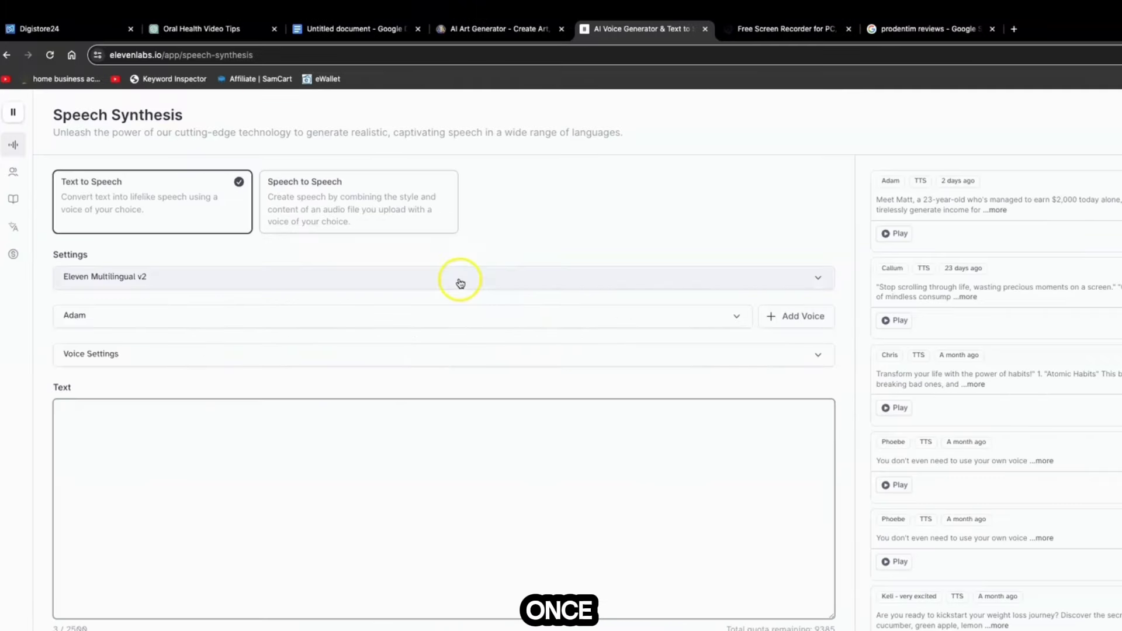
Confirm Adam stays the ElevenLabs voice, then go to the gum-disease script in Google Docs.
{"action": "left_click", "coordinate": [117, 319]}
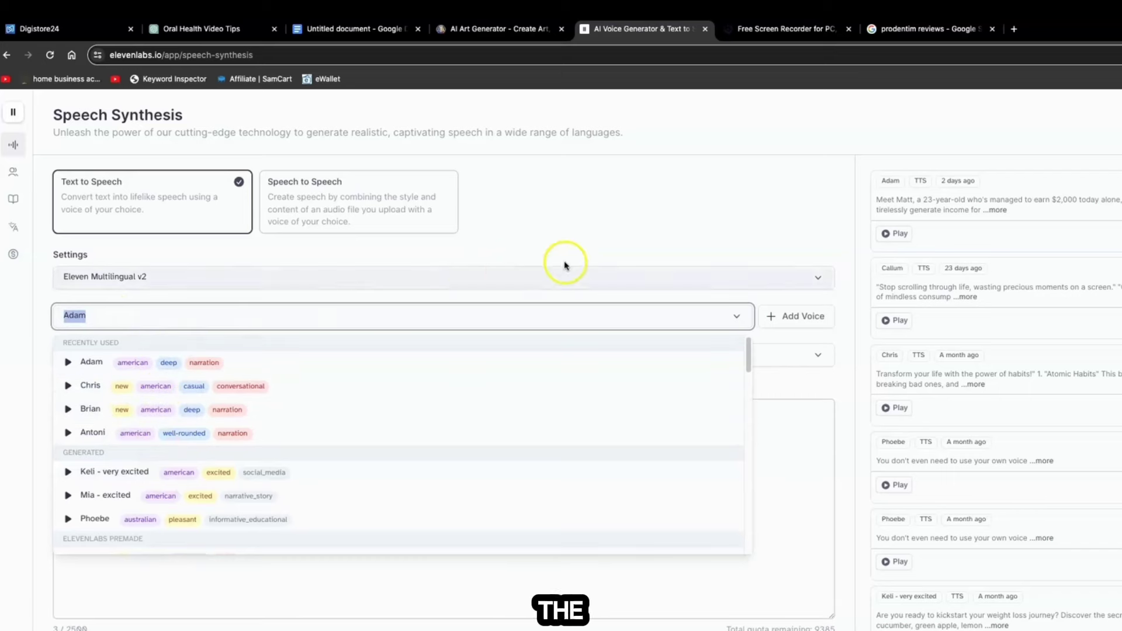
{"action": "left_click", "coordinate": [624, 230]}
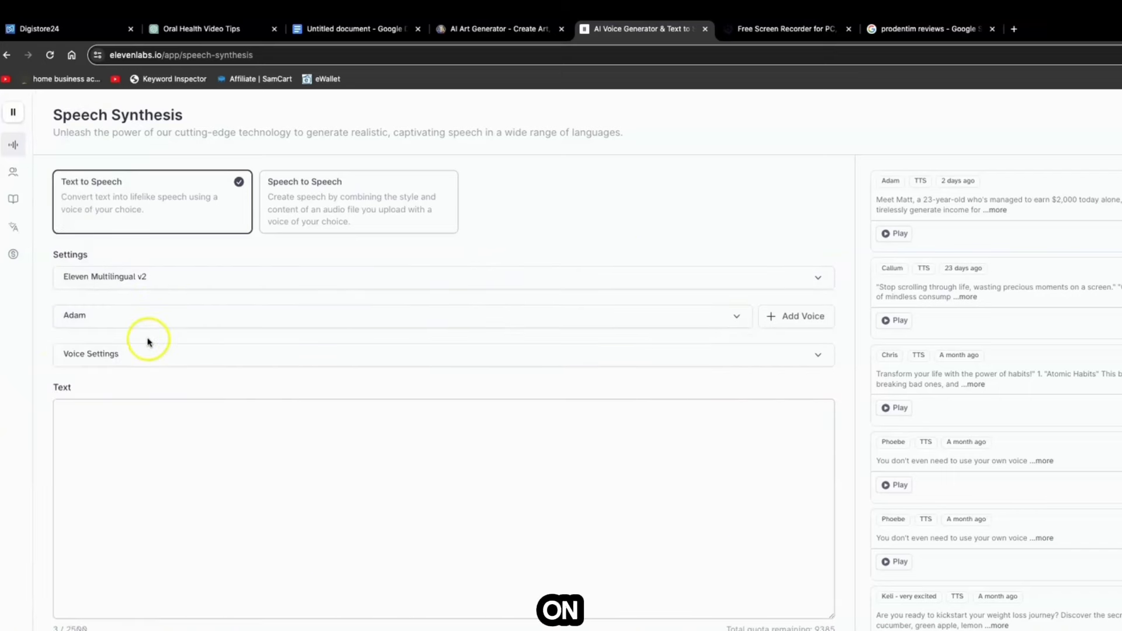
{"action": "left_click", "coordinate": [353, 29]}
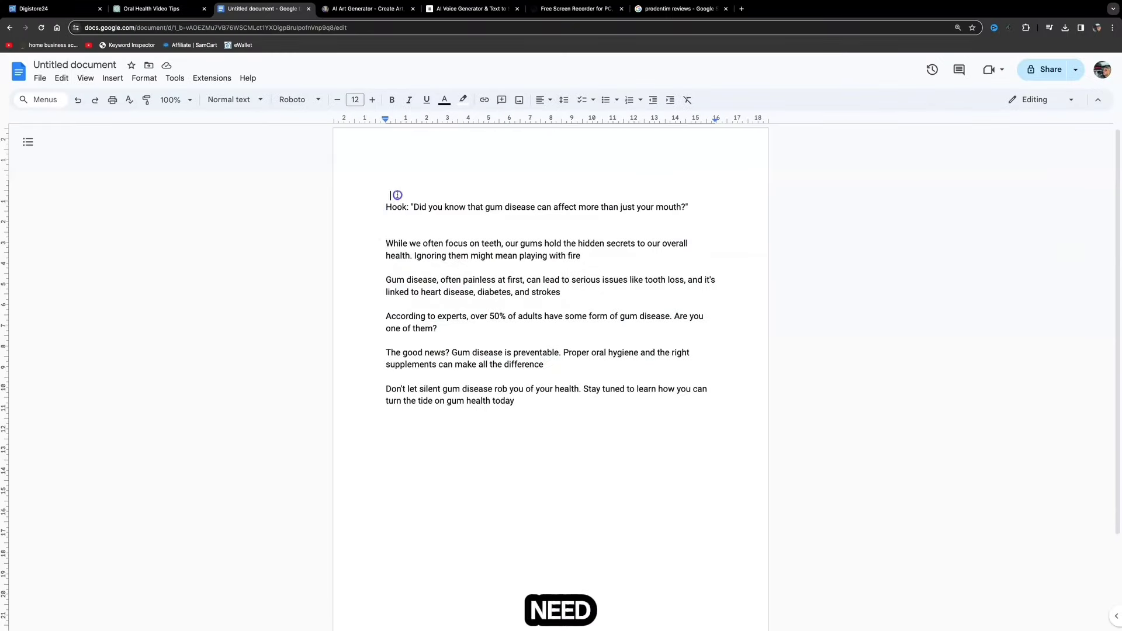
Bring the gum-disease script into the ElevenLabs Text box and remove its blank lines.
{"action": "left_click_drag", "start_coordinate": [384, 206], "coordinate": [520, 399]}
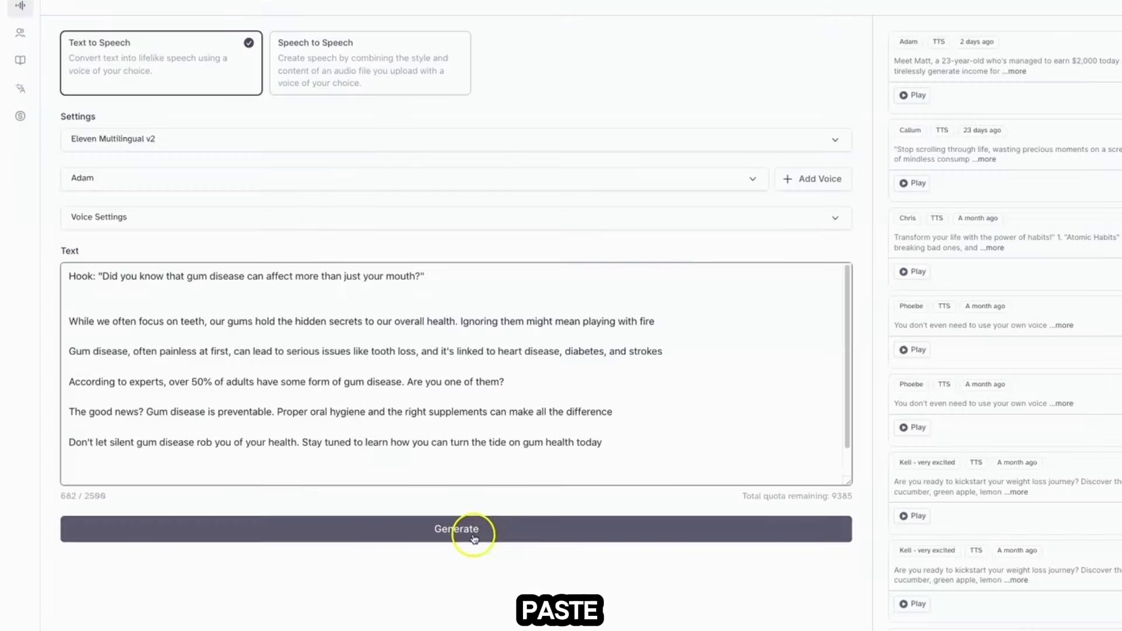
{"action": "left_click", "coordinate": [70, 325]}
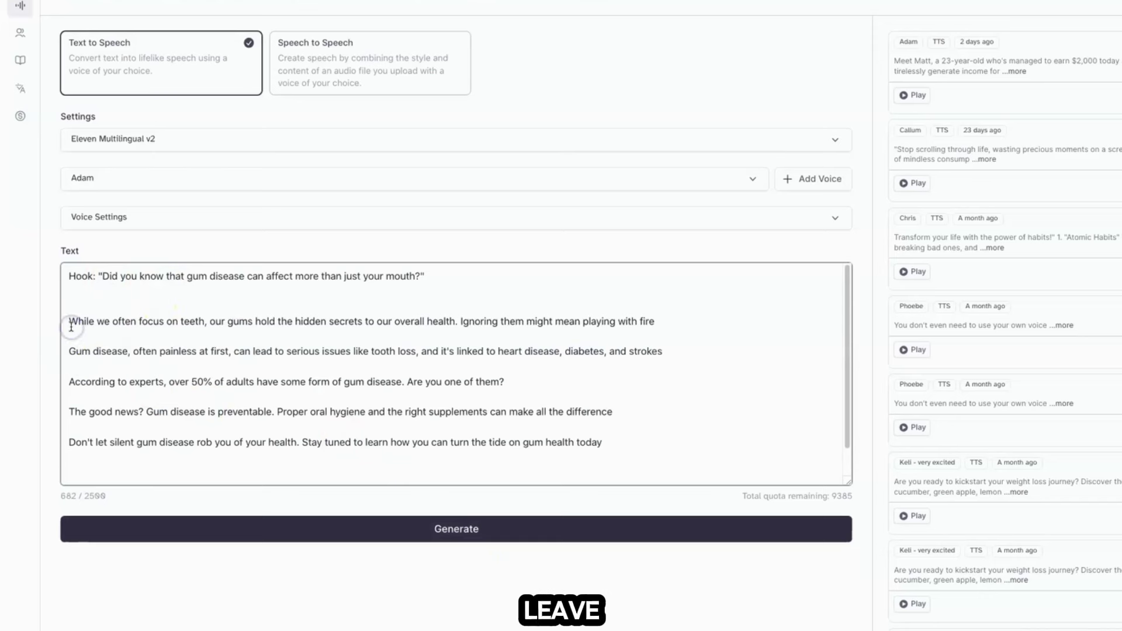
{"action": "key", "text": "BackSpace"}
{"action": "key", "text": "BackSpace"}
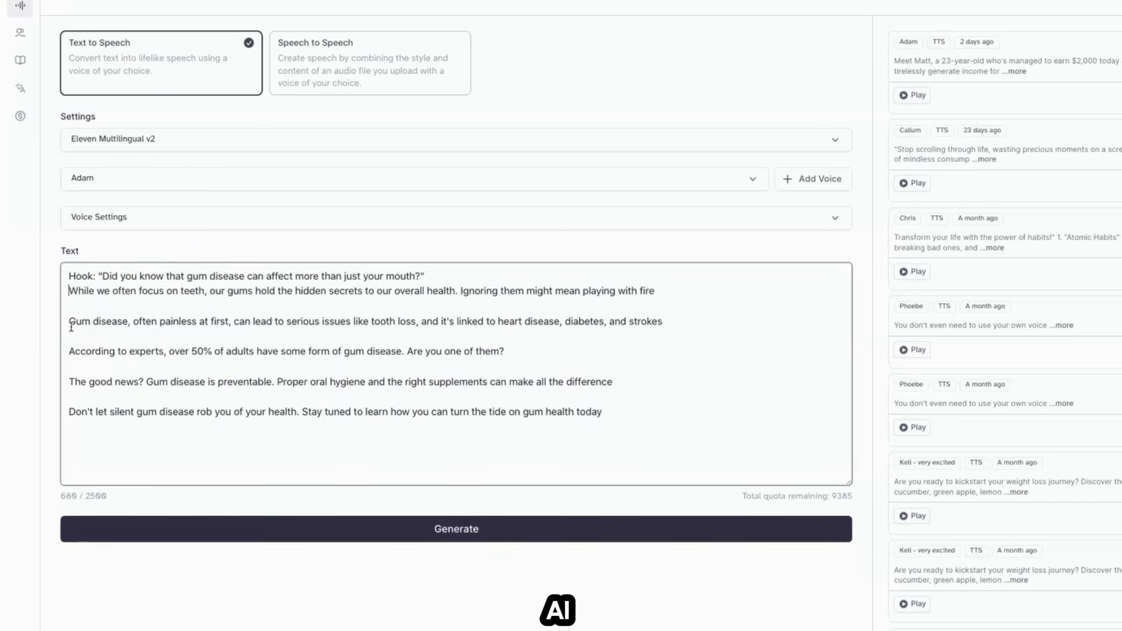
{"action": "key", "text": "BackSpace"}
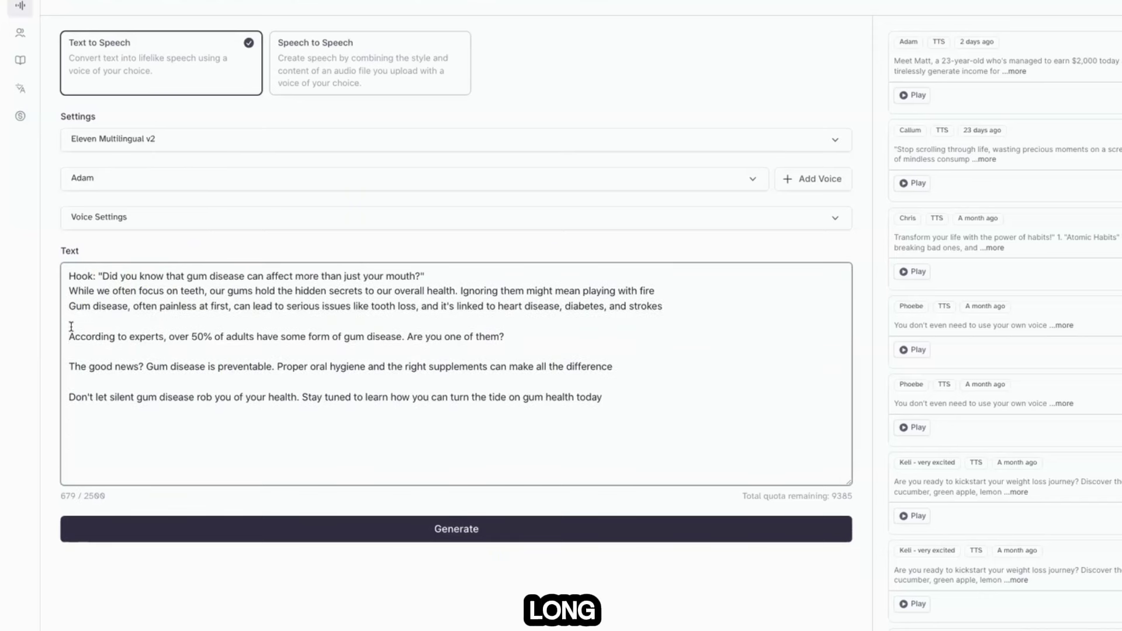
{"action": "key", "text": "BackSpace"}
{"action": "key", "text": "BackSpace"}
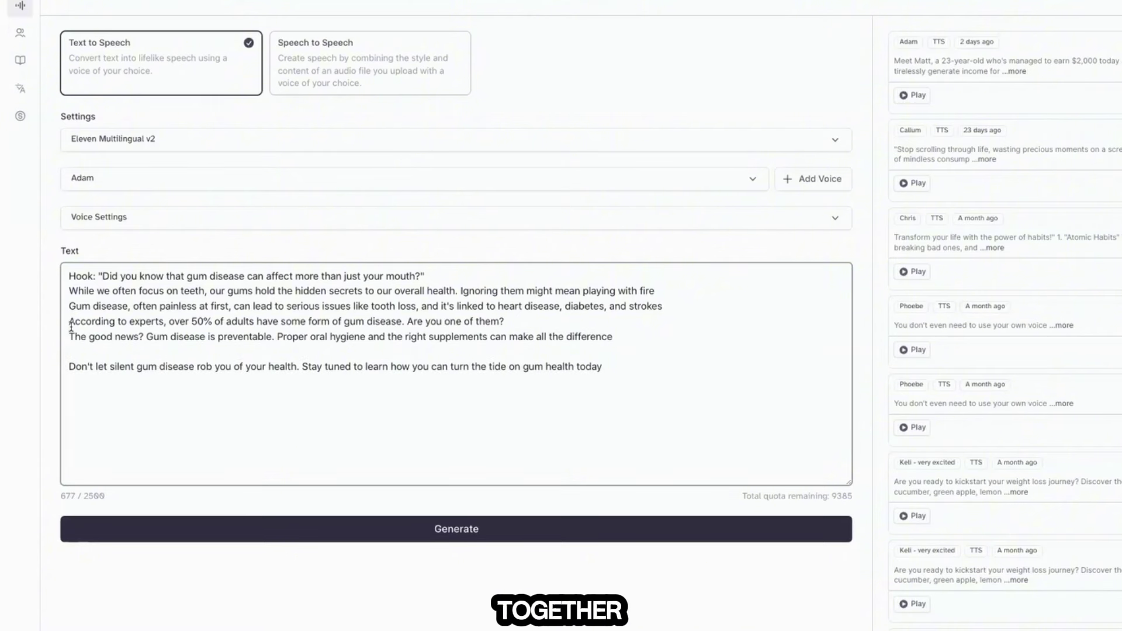
{"action": "key", "text": "Down"}
{"action": "key", "text": "Down"}
{"action": "key", "text": "BackSpace"}
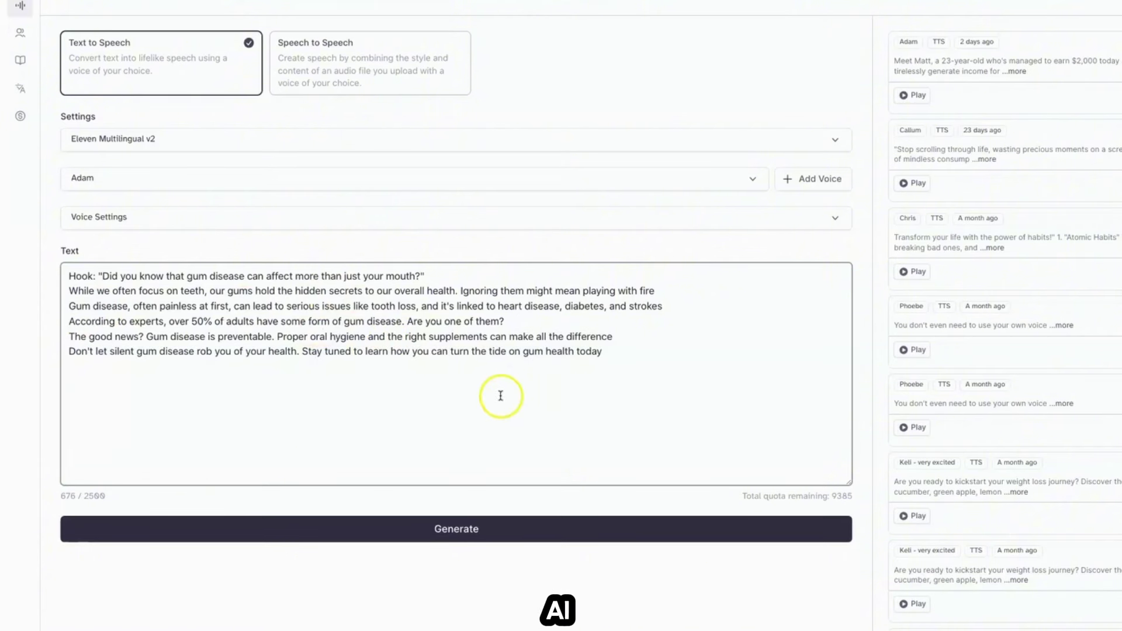
Generate the speech in Adam's voice, play it back, and download the audio.
{"action": "scroll", "coordinate": [456, 351], "scroll_direction": "down", "scroll_amount": 2}
{"action": "left_click", "coordinate": [470, 403]}
{"action": "left_click", "coordinate": [70, 602]}
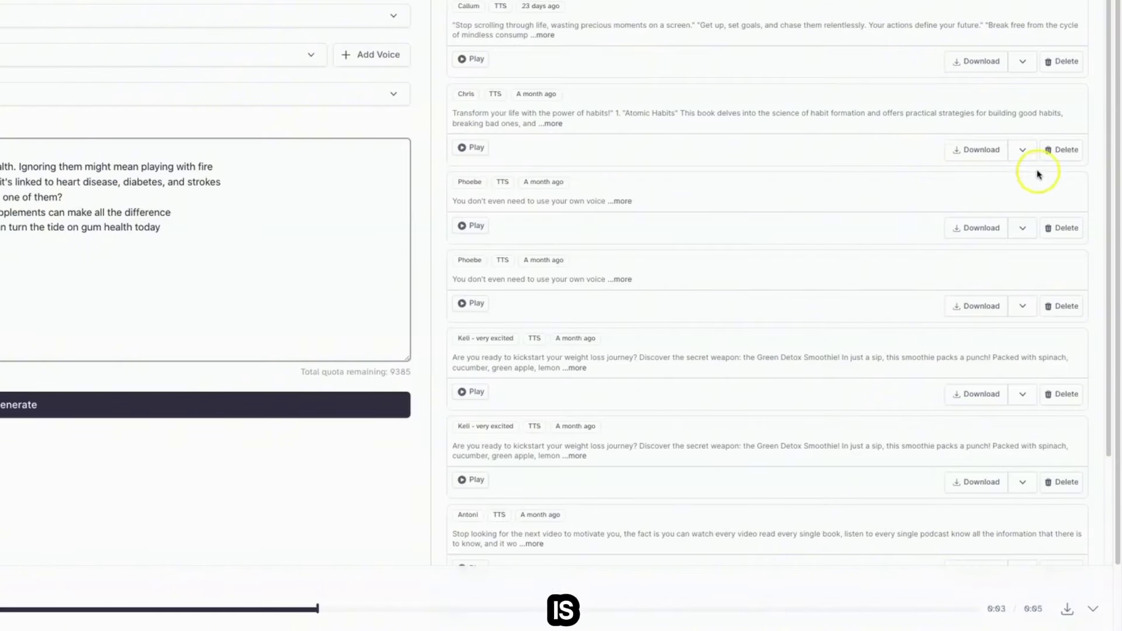
{"action": "left_click", "coordinate": [1075, 615]}
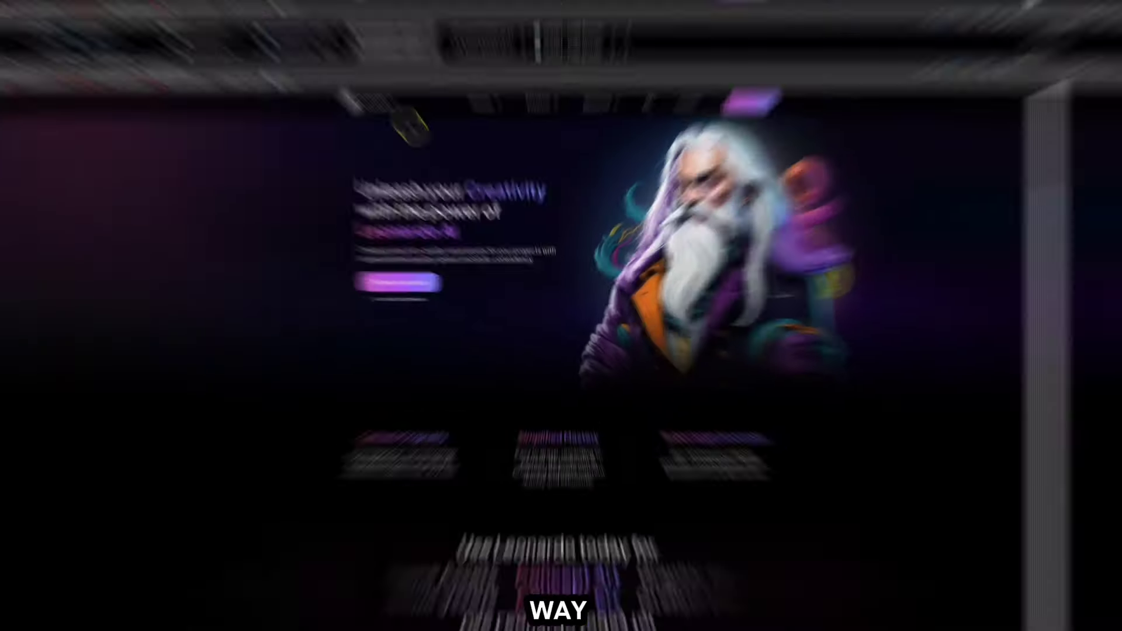
{"action": "left_click", "coordinate": [442, 107]}
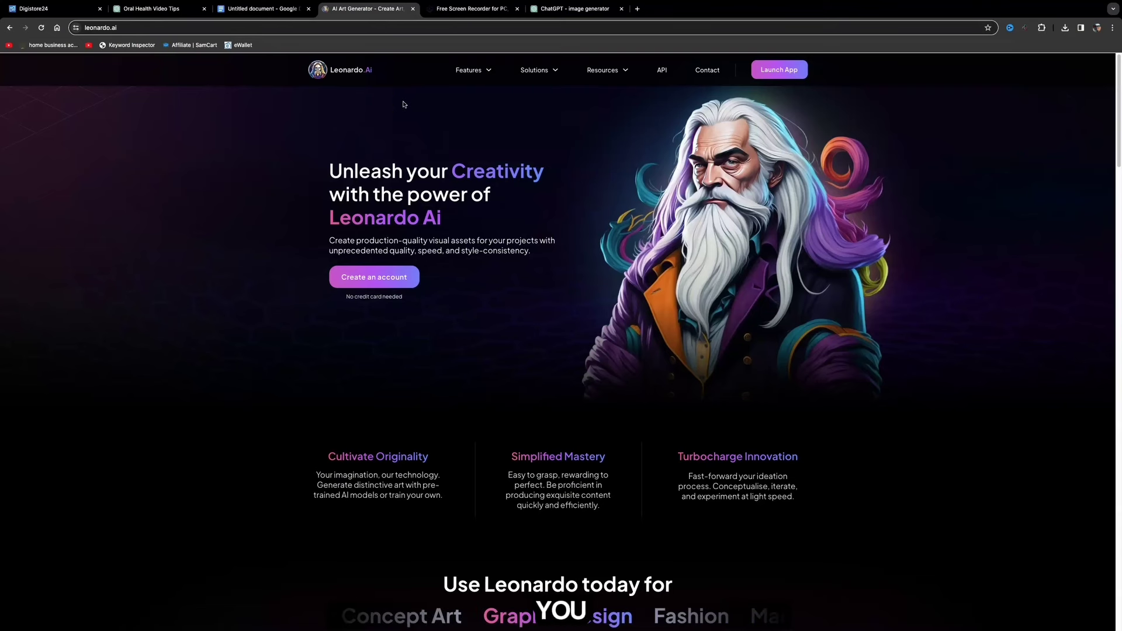
Launch the Leonardo.Ai app and open AI Image Generation, checking image count and dimensions.
{"action": "left_click", "coordinate": [458, 131]}
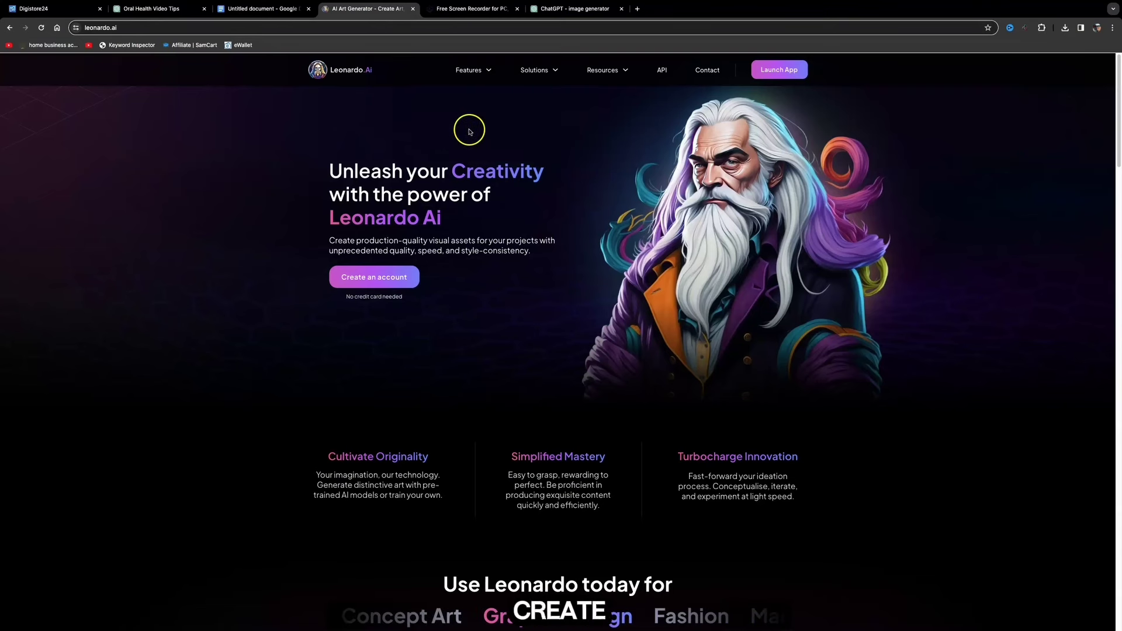
{"action": "scroll", "coordinate": [534, 131], "scroll_direction": "down", "scroll_amount": 1}
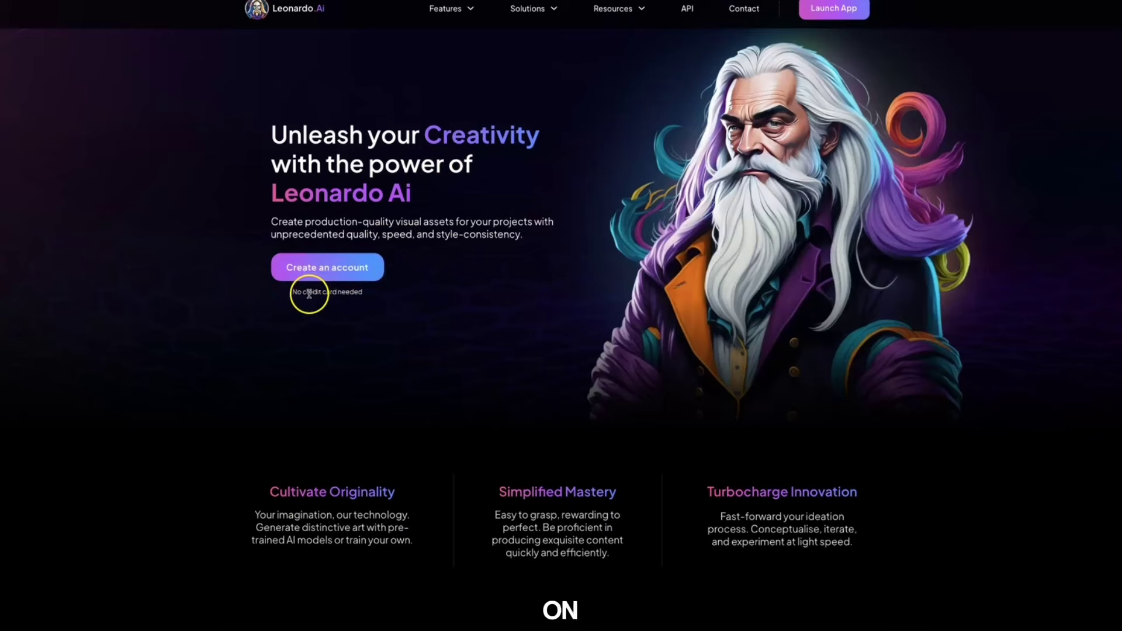
{"action": "left_click", "coordinate": [350, 270]}
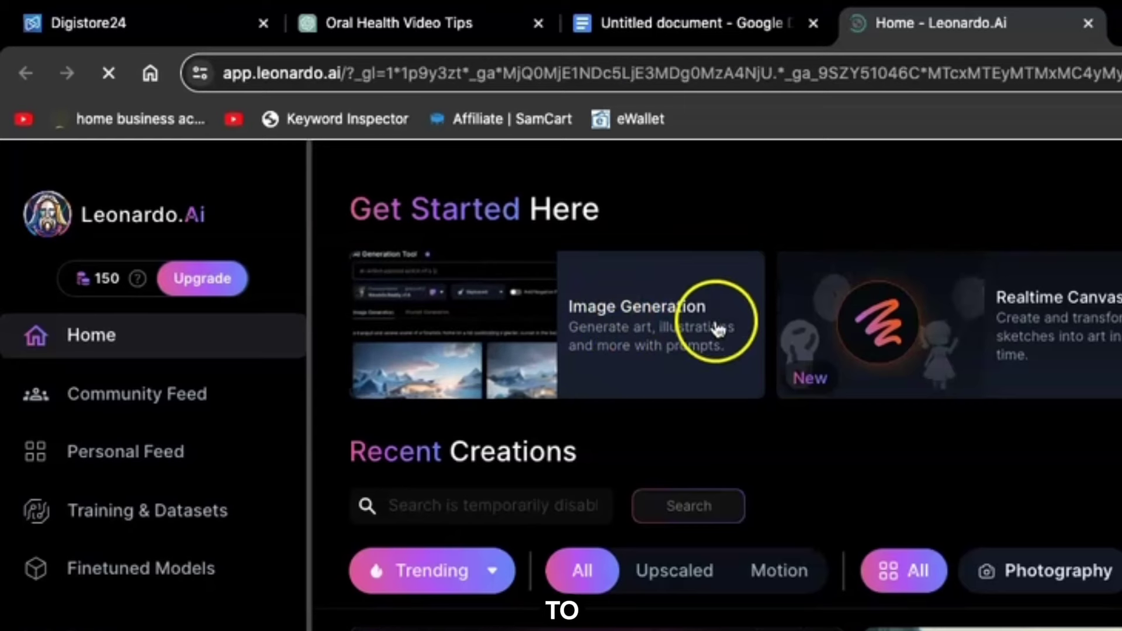
{"action": "left_click", "coordinate": [715, 326]}
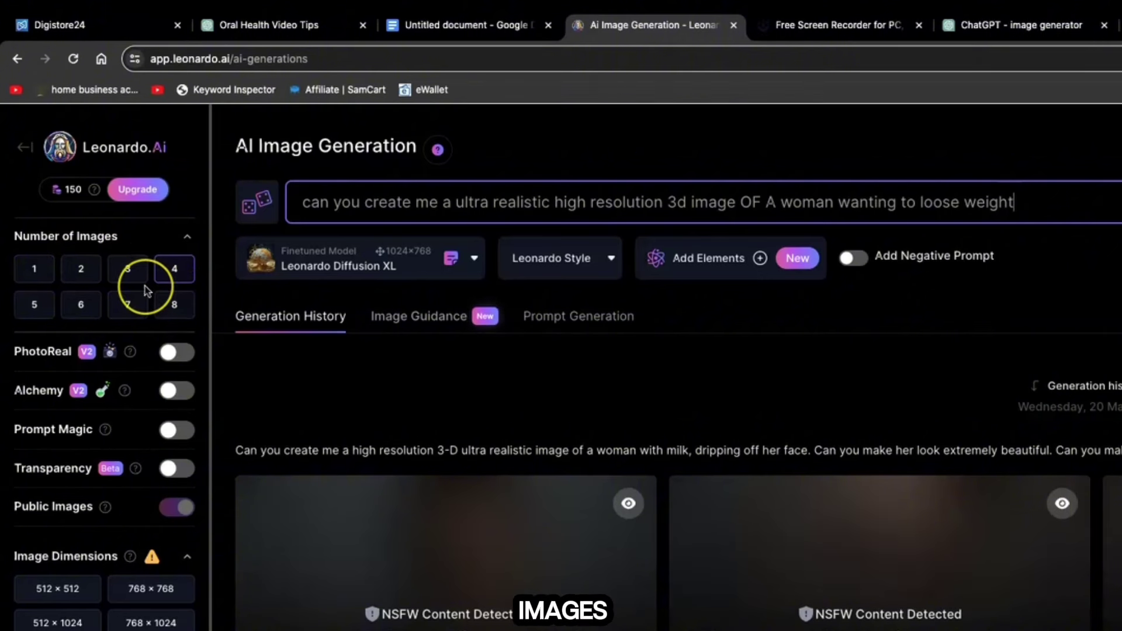
{"action": "scroll", "coordinate": [145, 286], "scroll_direction": "down", "scroll_amount": 2}
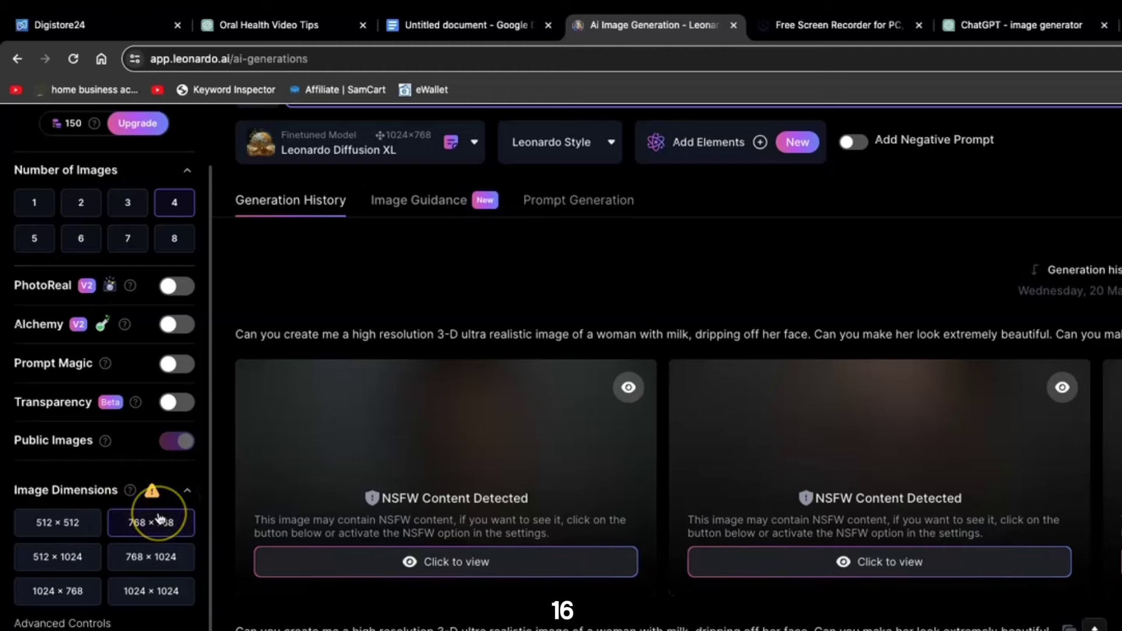
{"action": "scroll", "coordinate": [155, 518], "scroll_direction": "up", "scroll_amount": 1}
{"action": "scroll", "coordinate": [485, 172], "scroll_direction": "down", "scroll_amount": 1}
{"action": "scroll", "coordinate": [485, 173], "scroll_direction": "up", "scroll_amount": 3}
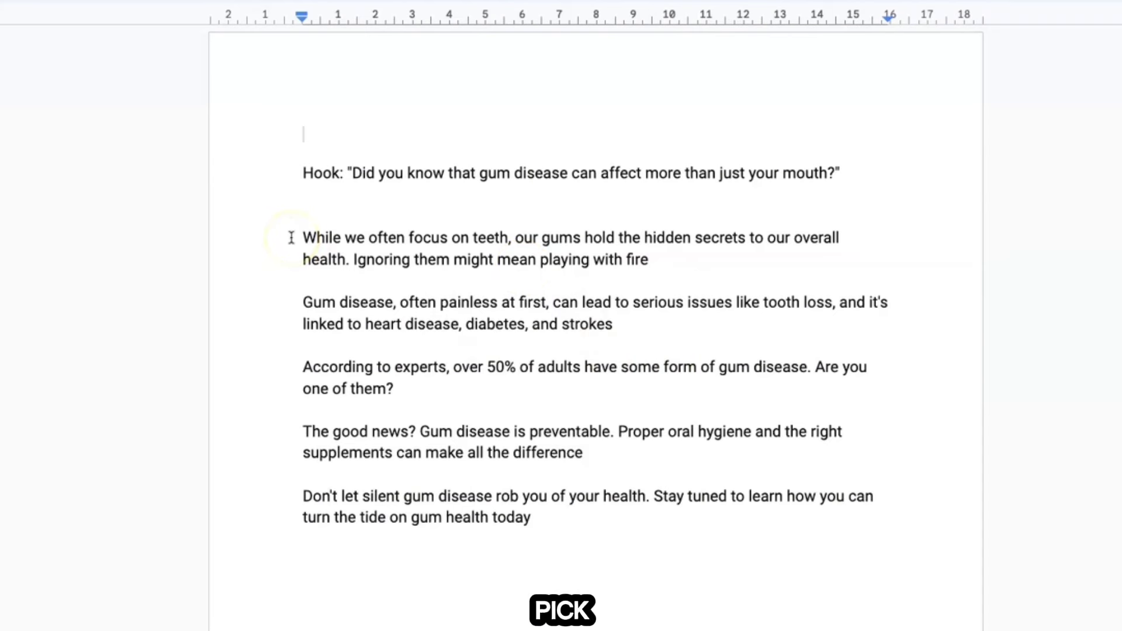
Build the bathroom-mirror smiling prompt, adding 'focus on teeth' from the script.
{"action": "left_click_drag", "start_coordinate": [406, 240], "coordinate": [500, 246]}
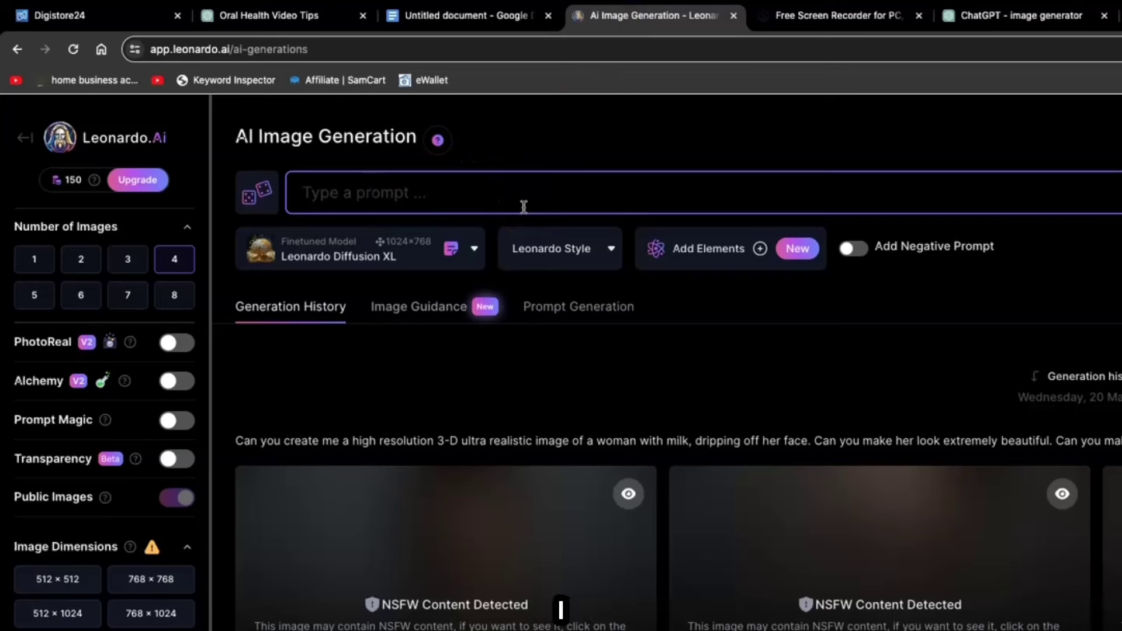
{"action": "left_click_drag", "start_coordinate": [302, 192], "coordinate": [698, 192]}
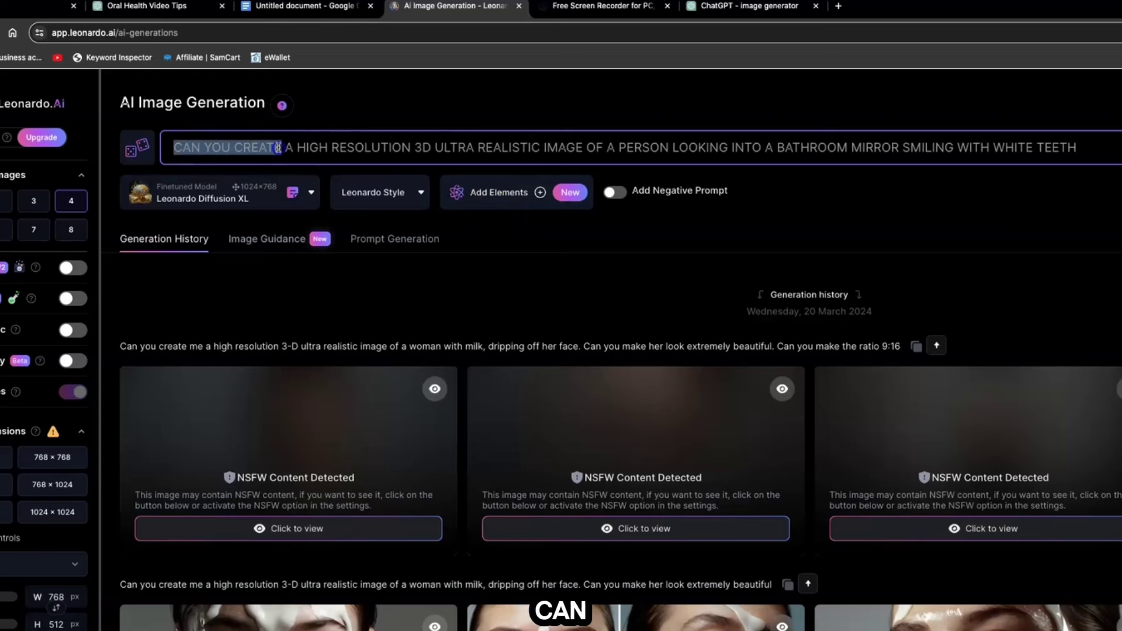
{"action": "left_click_drag", "start_coordinate": [490, 147], "coordinate": [1030, 159]}
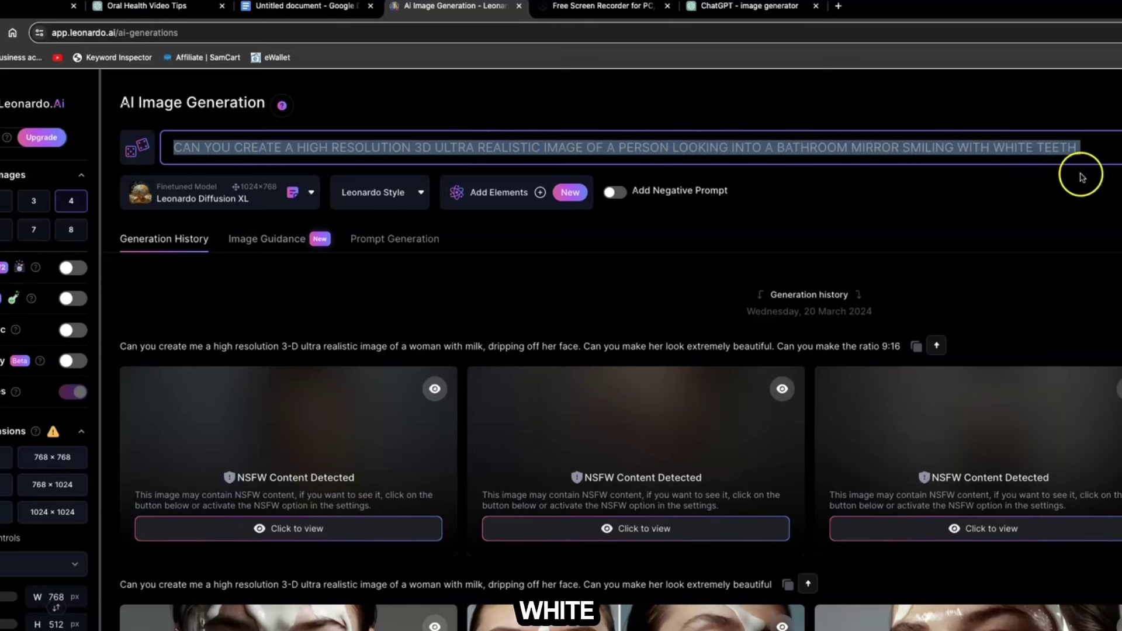
{"action": "key", "text": "ctrl+shift+Tab"}
{"action": "left_click_drag", "start_coordinate": [565, 339], "coordinate": [634, 337]}
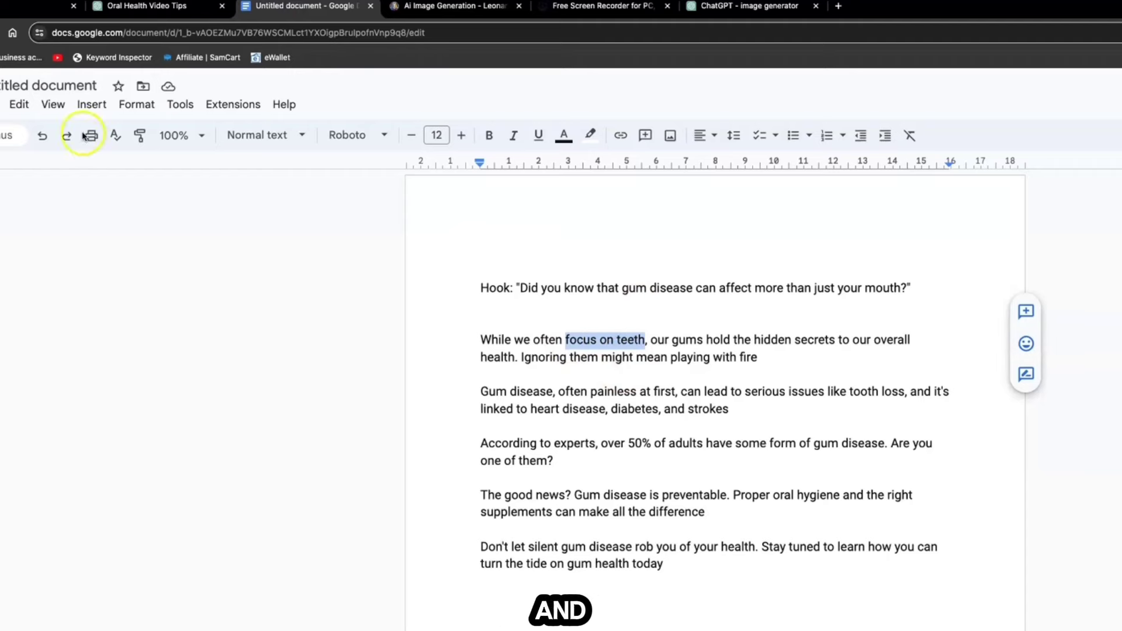
{"action": "left_click", "coordinate": [456, 6]}
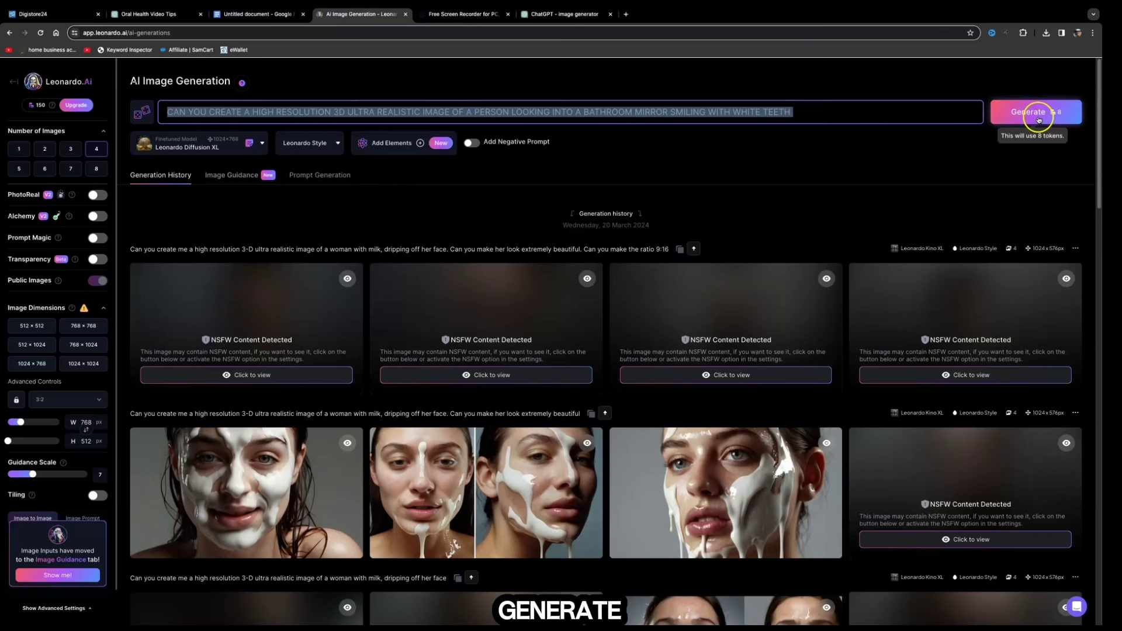
Generate four images, then select 'our gums hold the hidden secrets' and 'playing with fire' in the script.
{"action": "left_click", "coordinate": [1039, 120]}
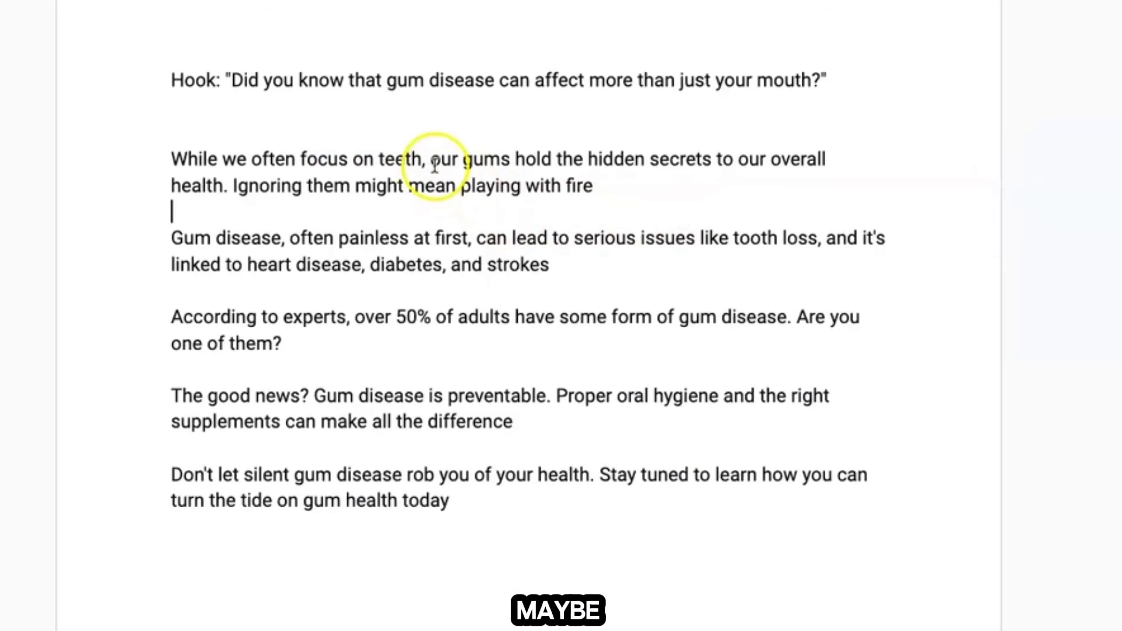
{"action": "left_click_drag", "start_coordinate": [433, 161], "coordinate": [773, 168]}
{"action": "left_click_drag", "start_coordinate": [460, 188], "coordinate": [632, 196]}
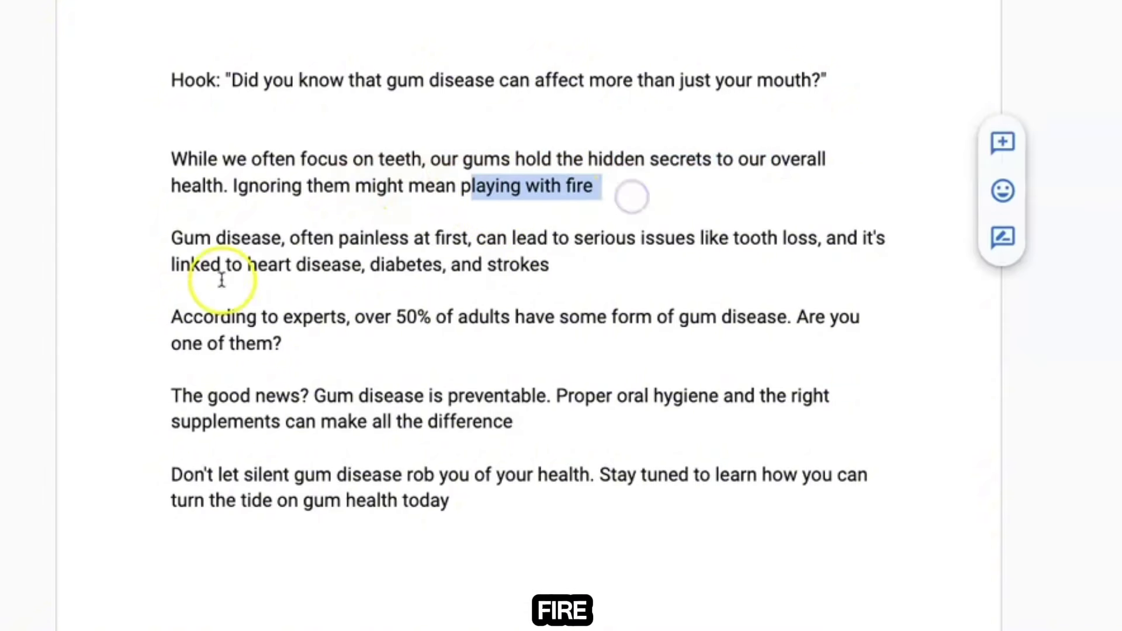
{"action": "left_click", "coordinate": [168, 241]}
{"action": "left_click_drag", "start_coordinate": [218, 240], "coordinate": [463, 240]}
{"action": "mouse_move", "coordinate": [734, 240]}
{"action": "left_mouse_down"}
{"action": "mouse_move", "coordinate": [814, 251]}
{"action": "mouse_move", "coordinate": [818, 240]}
{"action": "left_mouse_up"}
{"action": "left_click_drag", "start_coordinate": [247, 266], "coordinate": [549, 266]}
{"action": "left_click_drag", "start_coordinate": [171, 318], "coordinate": [345, 312]}
{"action": "left_click", "coordinate": [335, 306]}
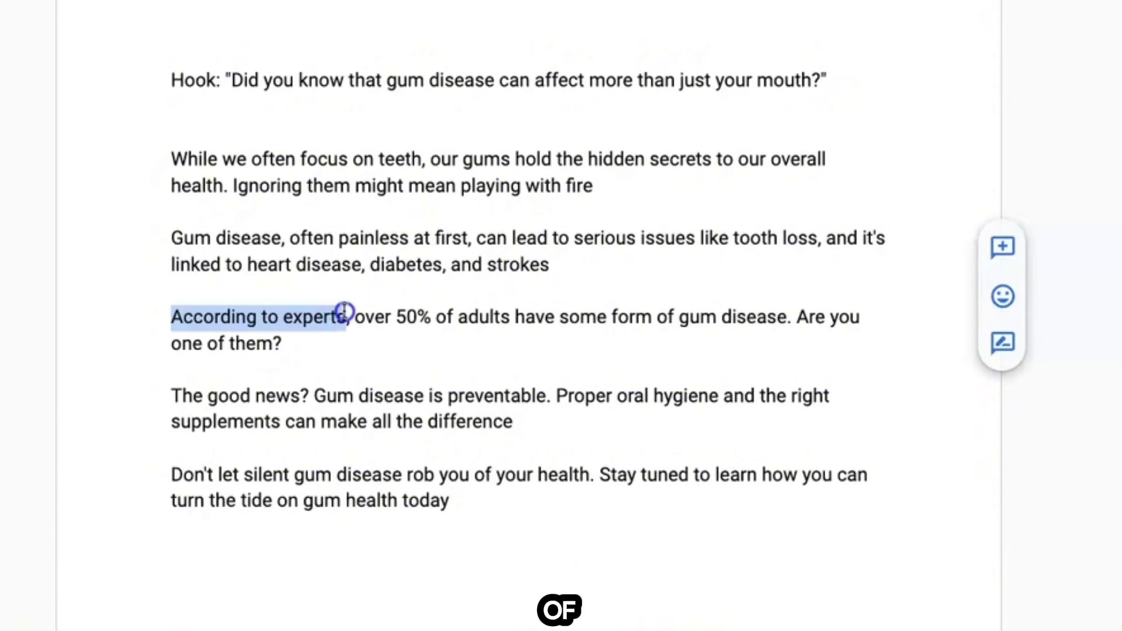
{"action": "left_click_drag", "start_coordinate": [356, 319], "coordinate": [866, 338]}
{"action": "left_click", "coordinate": [801, 316]}
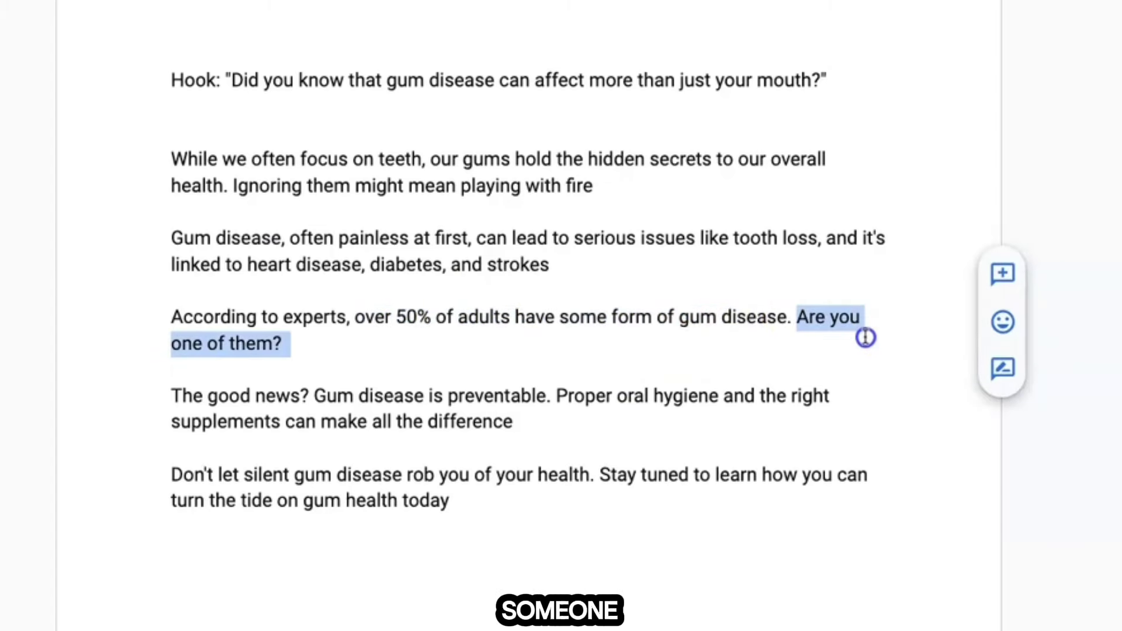
{"action": "scroll", "coordinate": [275, 353], "scroll_direction": "down", "scroll_amount": 1}
{"action": "left_click", "coordinate": [275, 354]}
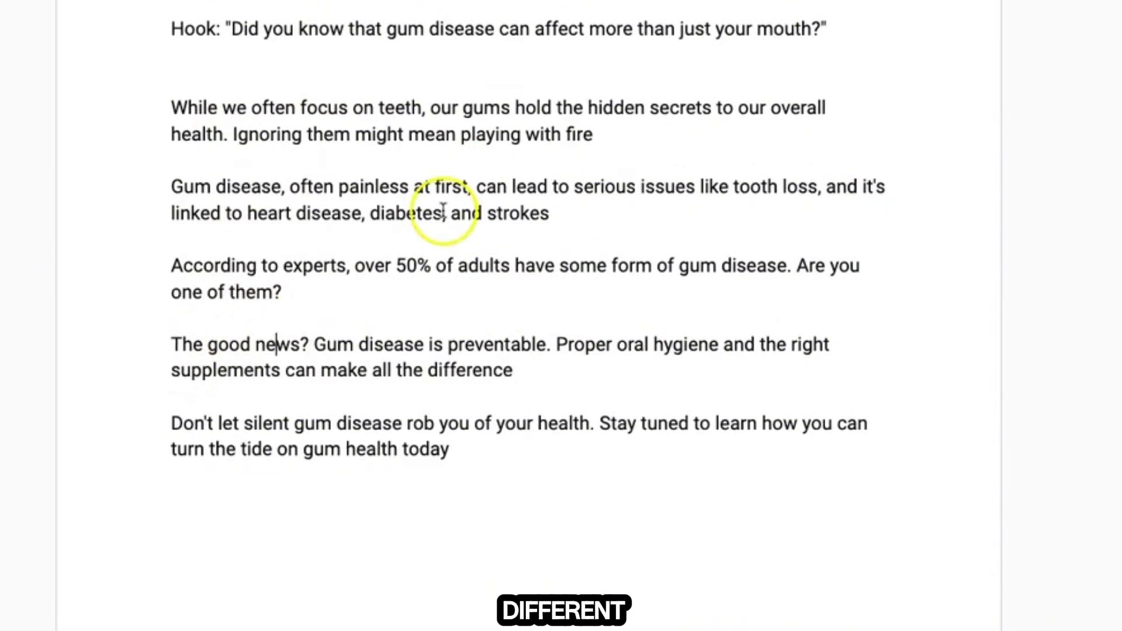
{"action": "scroll", "coordinate": [444, 210], "scroll_direction": "down", "scroll_amount": 1}
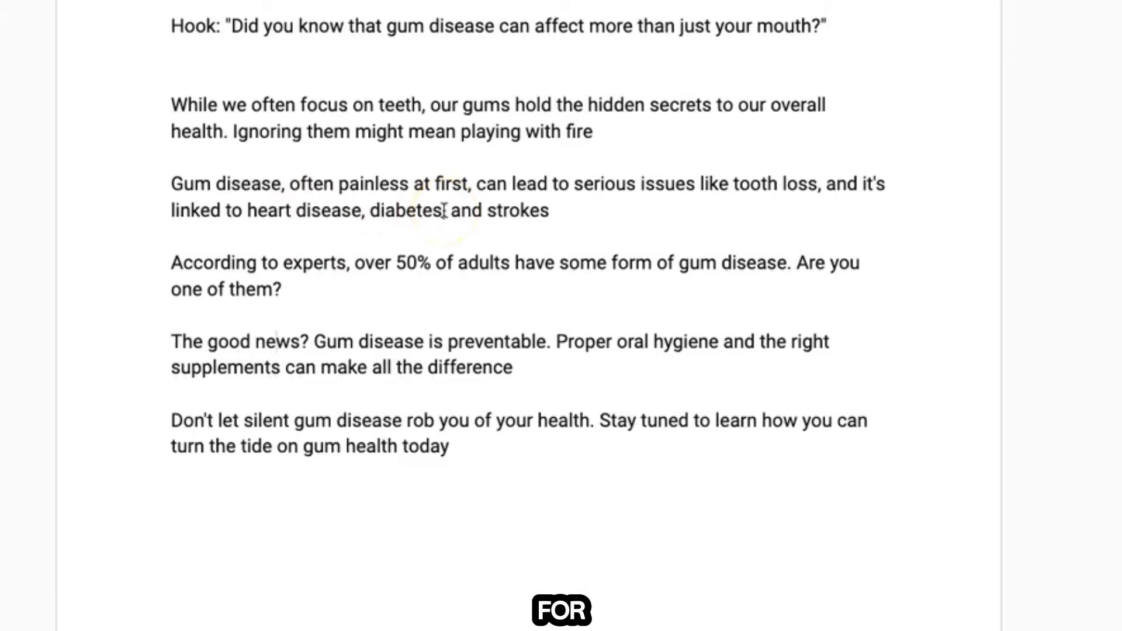
{"action": "scroll", "coordinate": [451, 218], "scroll_direction": "up", "scroll_amount": 1}
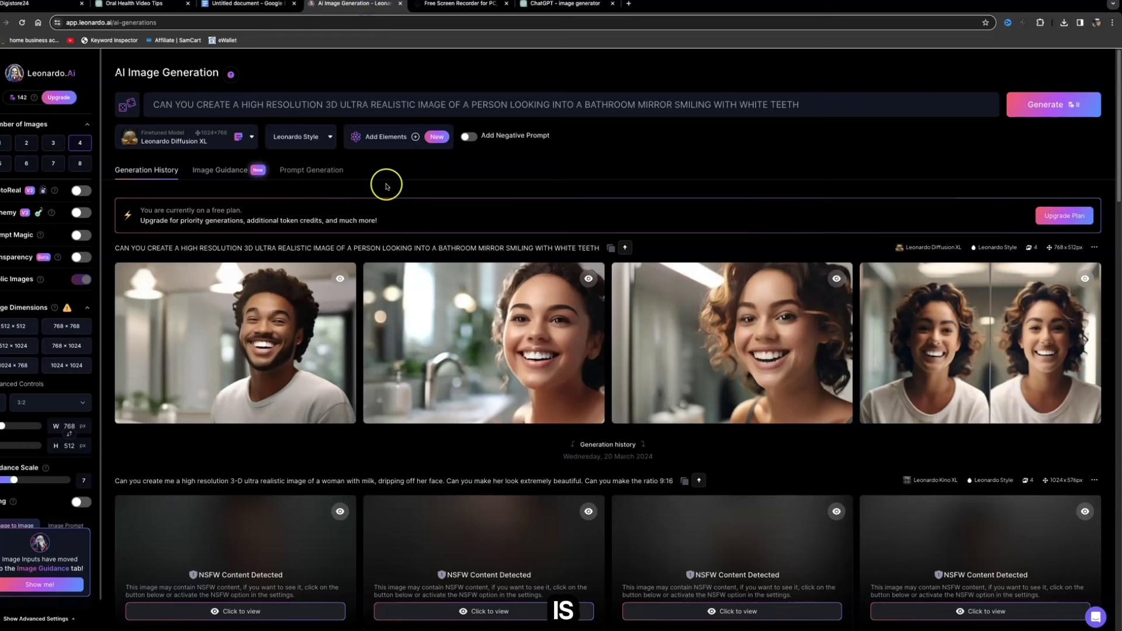
Download the first Generation History image, the man smiling into the bathroom mirror.
{"action": "mouse_move", "coordinate": [318, 343]}
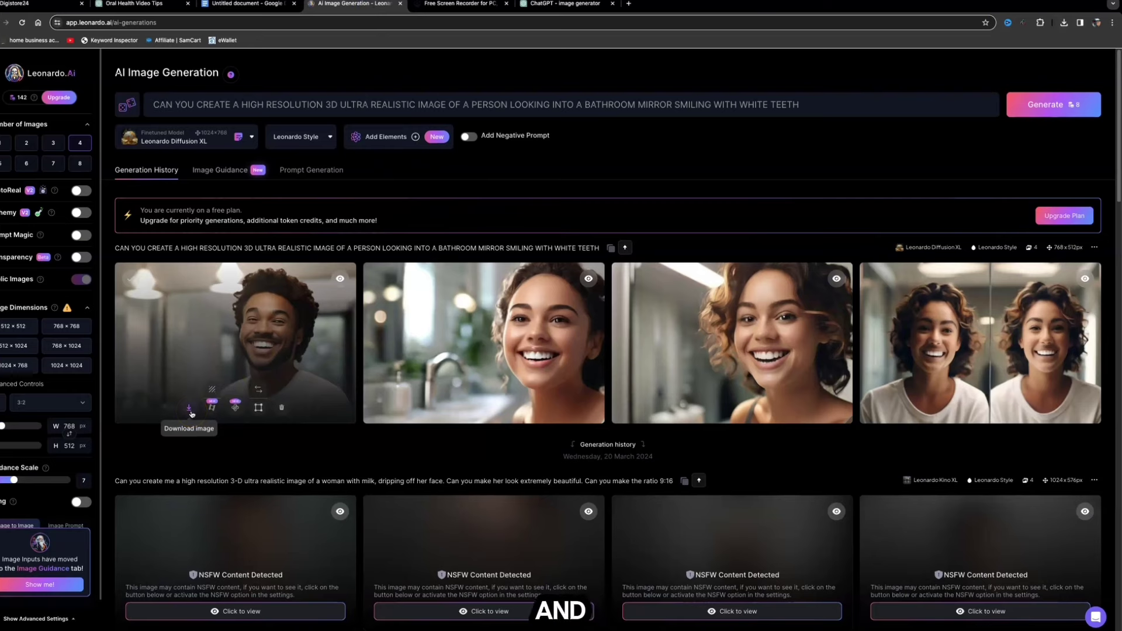
{"action": "left_click", "coordinate": [547, 146]}
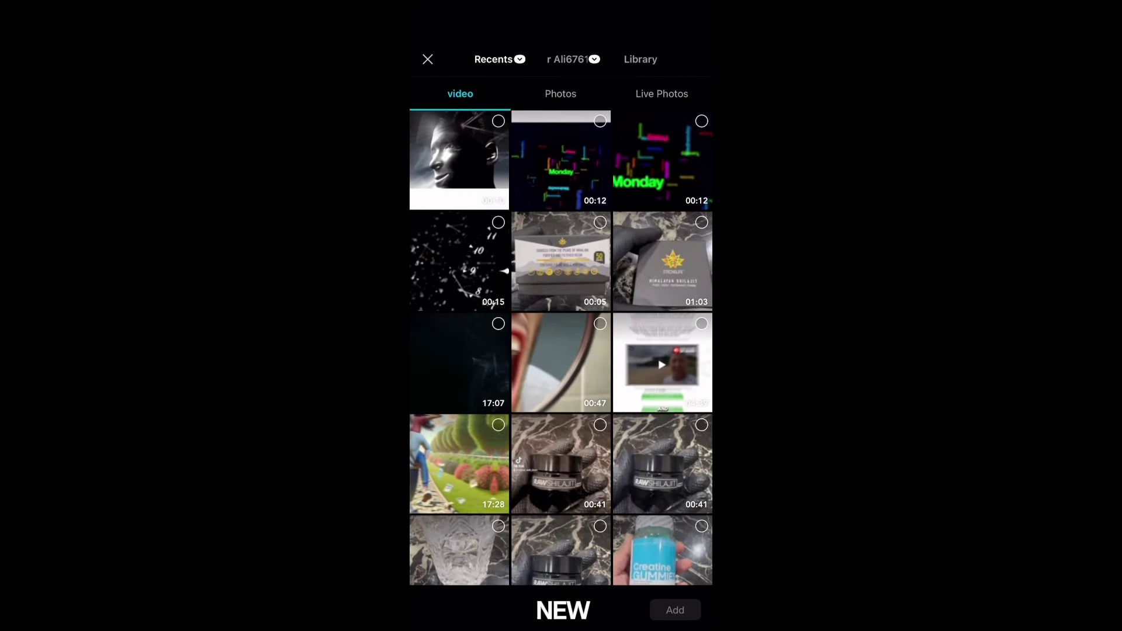
Switch CapCut's media picker to Photos and browse the generated image thumbnails.
{"action": "left_click", "coordinate": [560, 93]}
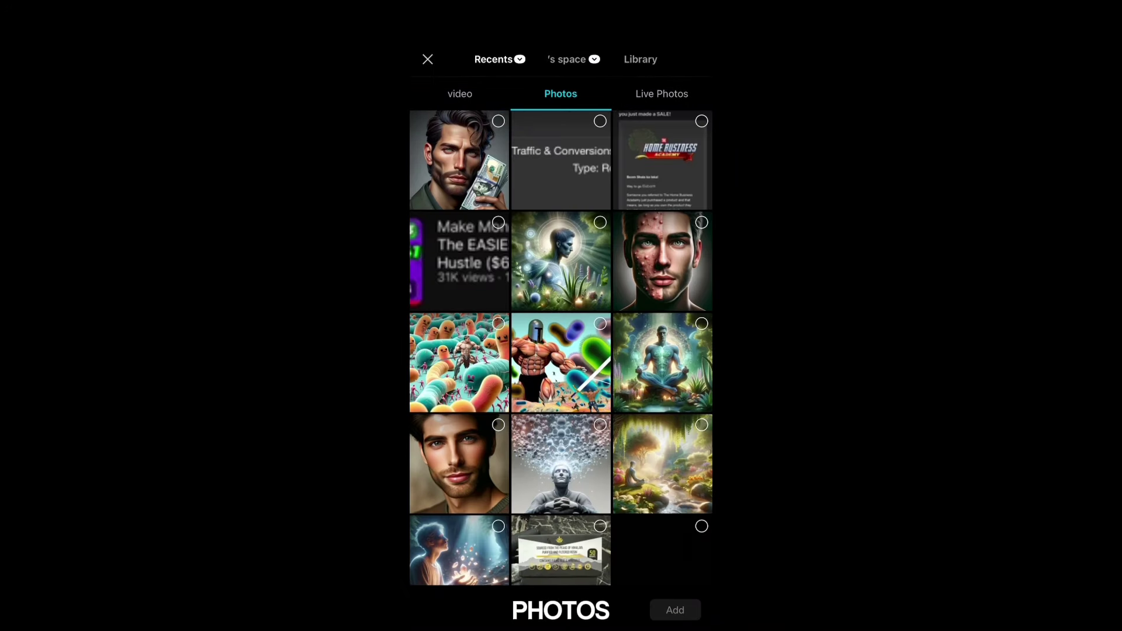
{"action": "scroll", "coordinate": [561, 347], "scroll_direction": "down", "scroll_amount": 10}
{"action": "scroll", "coordinate": [562, 348], "scroll_direction": "down", "scroll_amount": 3}
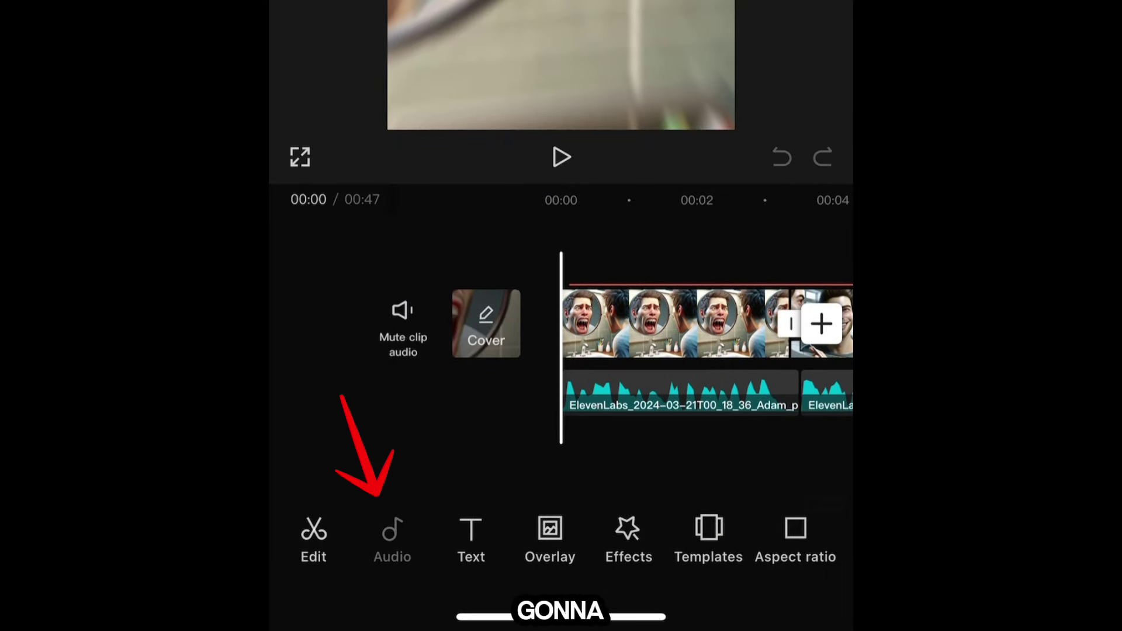
Add the first ElevenLabs audio file from the device as the project's voiceover.
{"action": "left_click", "coordinate": [392, 535]}
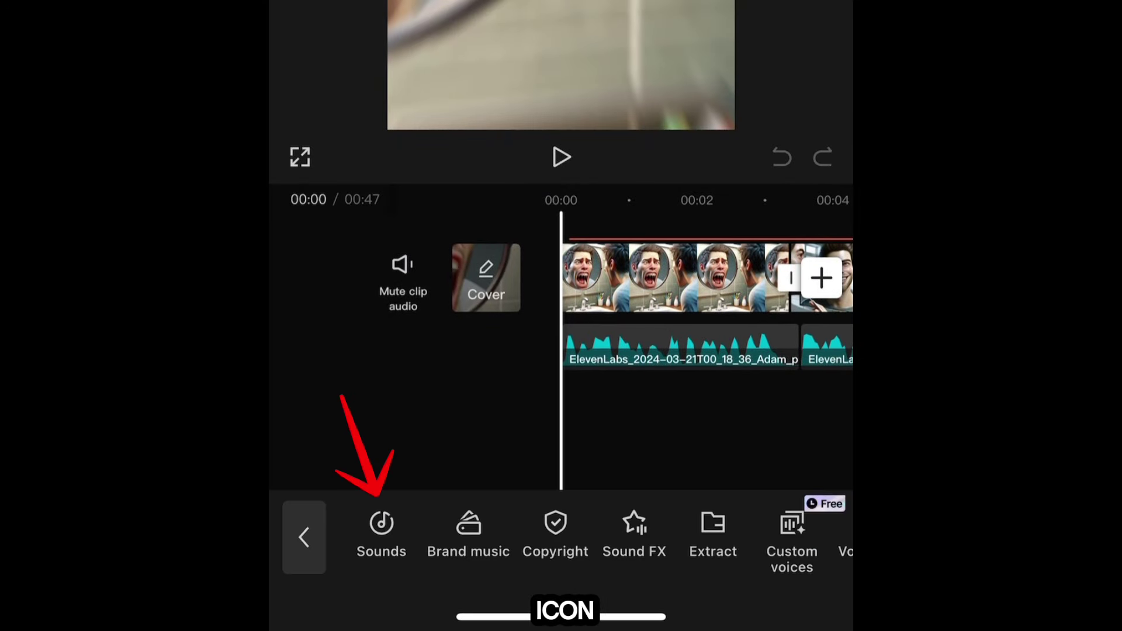
{"action": "left_click", "coordinate": [380, 526]}
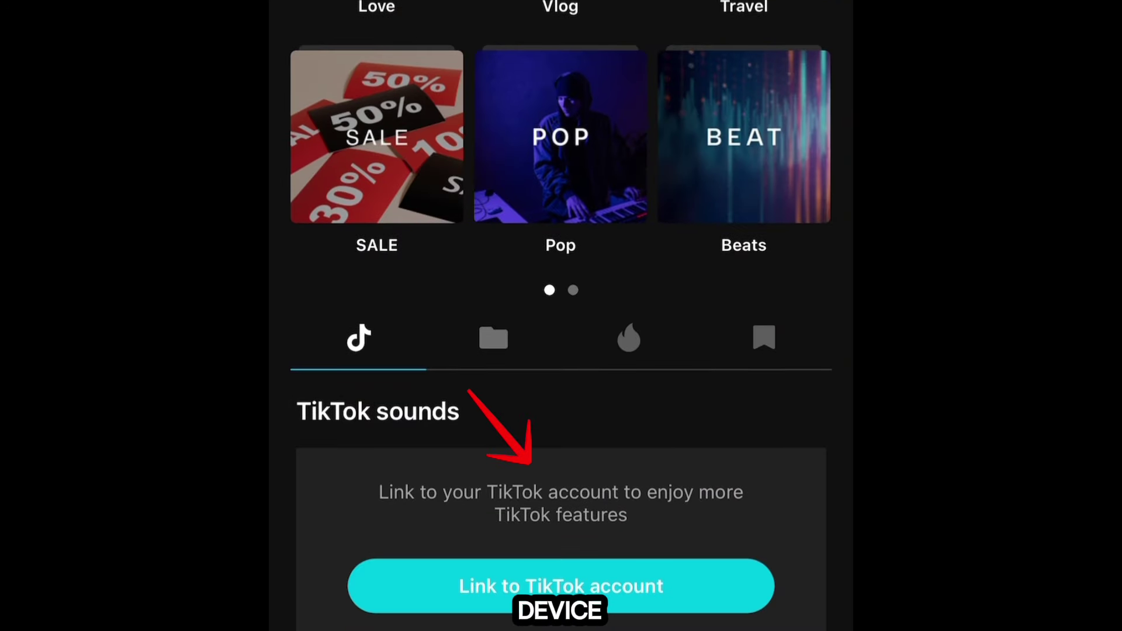
{"action": "left_click", "coordinate": [494, 338]}
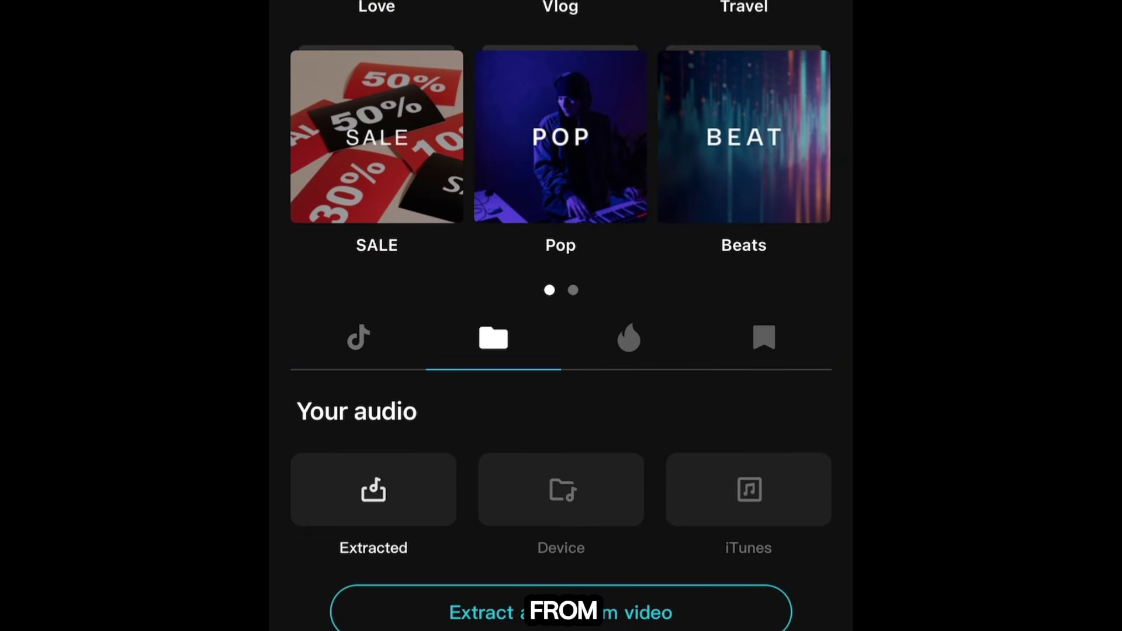
{"action": "left_click", "coordinate": [562, 490]}
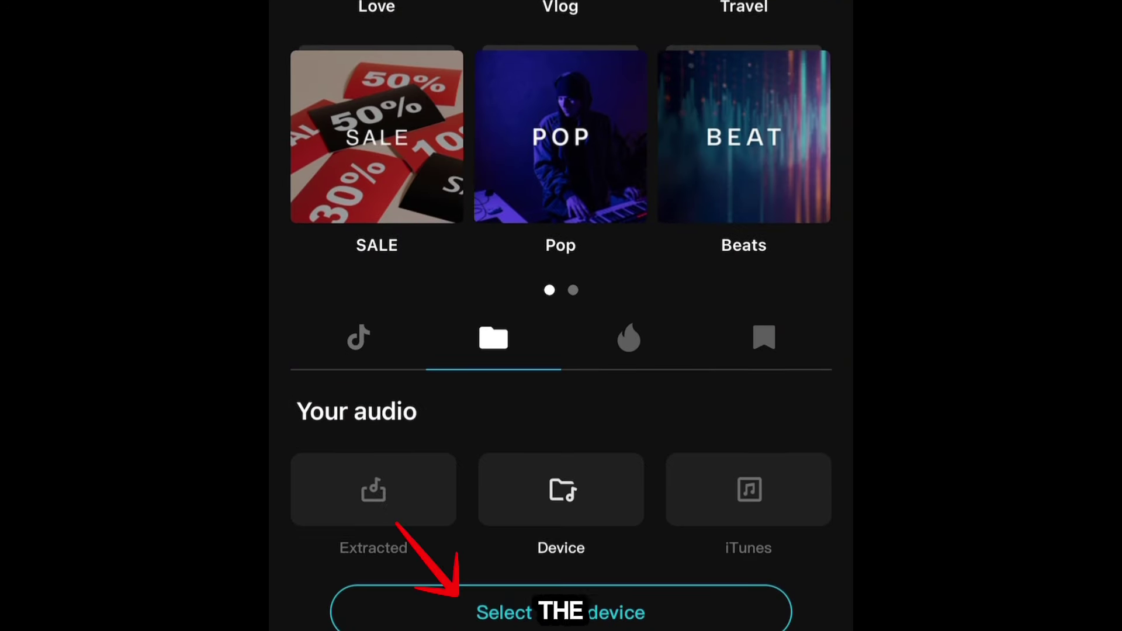
{"action": "left_click", "coordinate": [561, 612]}
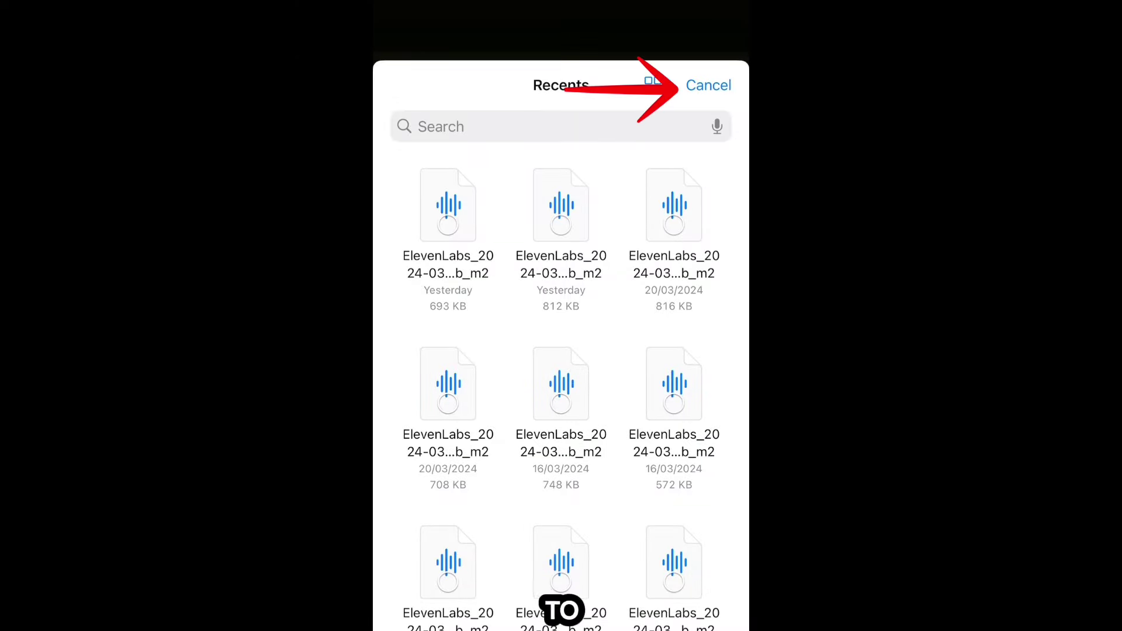
{"action": "left_click", "coordinate": [448, 204]}
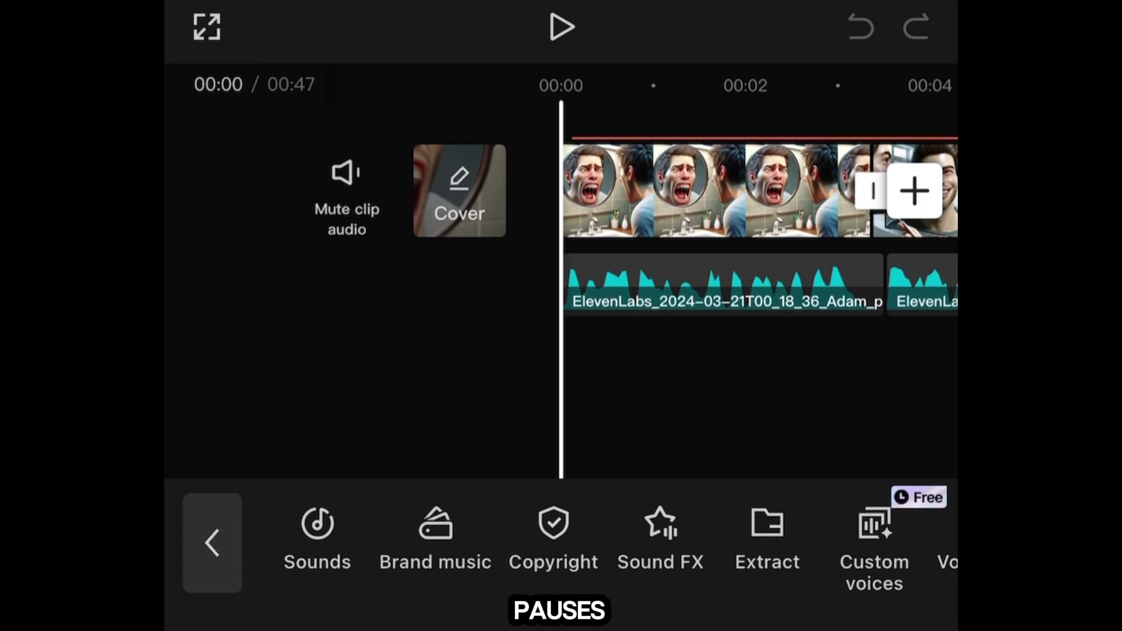
Split out the short pause near 1 second, delete it, and slide the next audio left.
{"action": "scroll", "coordinate": [595, 228], "scroll_direction": "right", "scroll_amount": 3}
{"action": "left_click", "coordinate": [643, 285]}
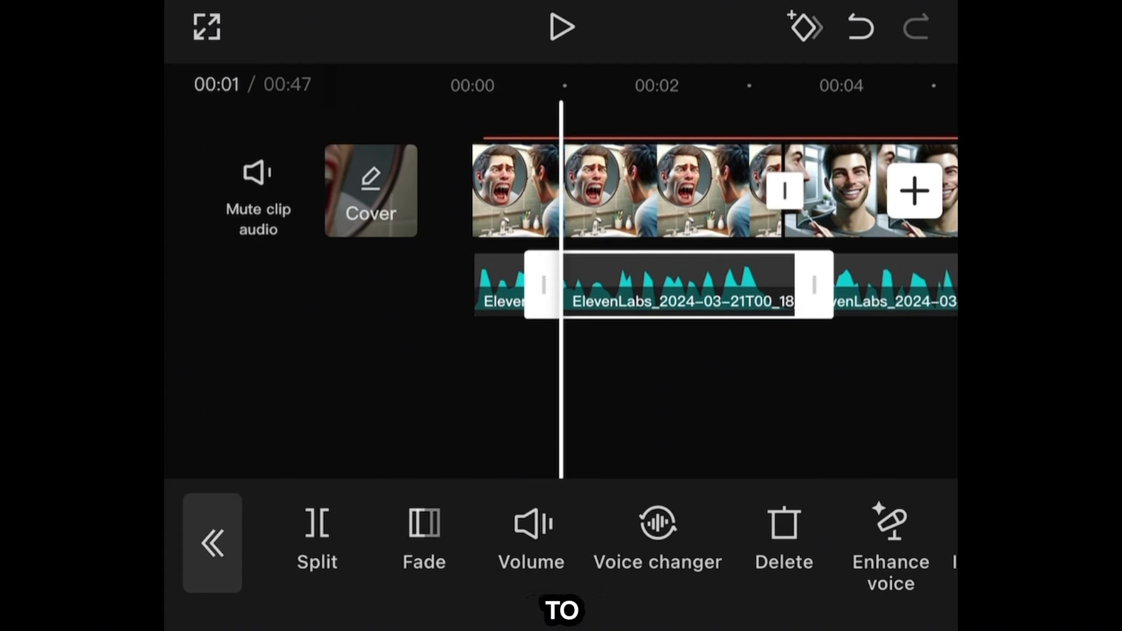
{"action": "scroll", "coordinate": [585, 228], "scroll_direction": "right", "scroll_amount": 2}
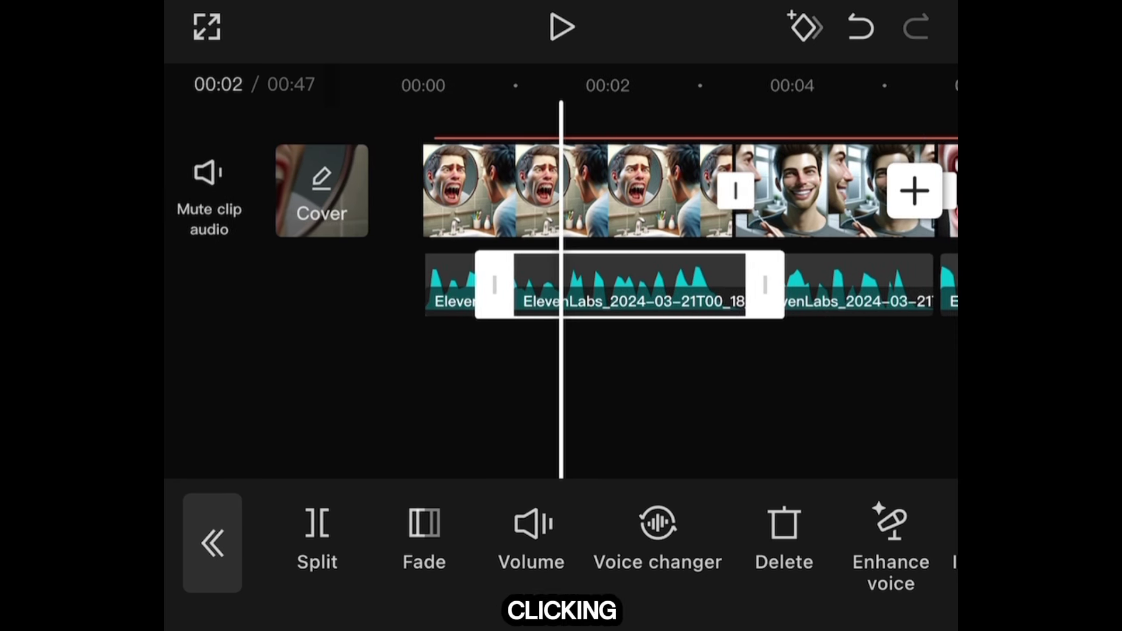
{"action": "left_click", "coordinate": [317, 538]}
{"action": "scroll", "coordinate": [585, 228], "scroll_direction": "left", "scroll_amount": 2}
{"action": "left_click", "coordinate": [318, 538]}
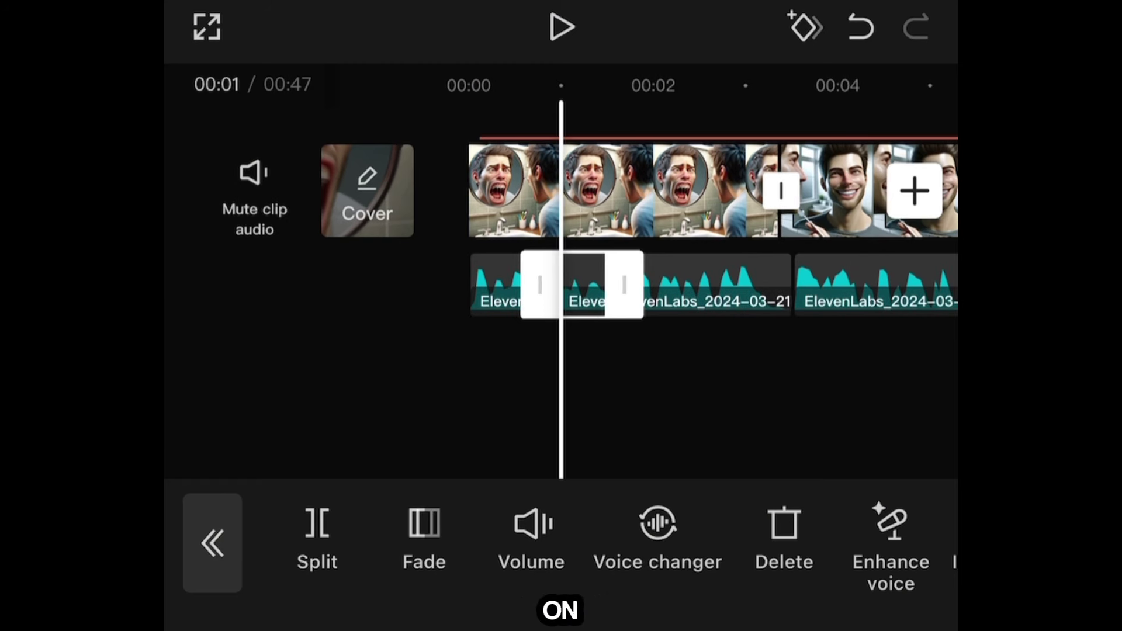
{"action": "left_click", "coordinate": [784, 538]}
{"action": "left_click_drag", "start_coordinate": [700, 285], "coordinate": [656, 285]}
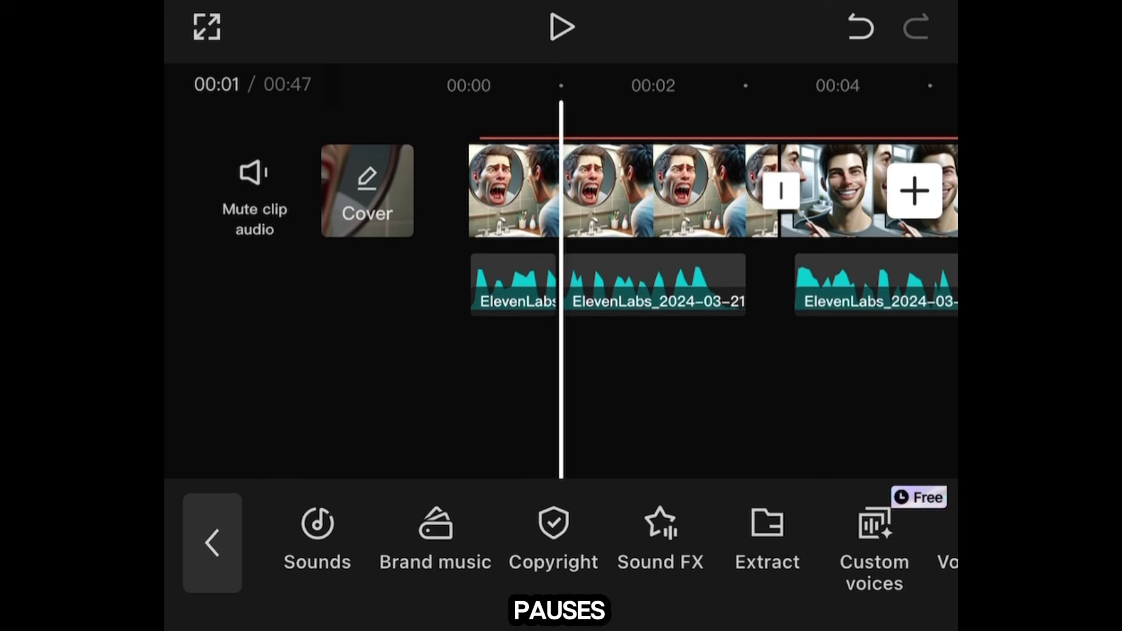
{"action": "left_click", "coordinate": [585, 190]}
Apply the Combo Zoom 1 animation to the first mirror image clip and confirm it.
{"action": "left_click", "coordinate": [576, 191]}
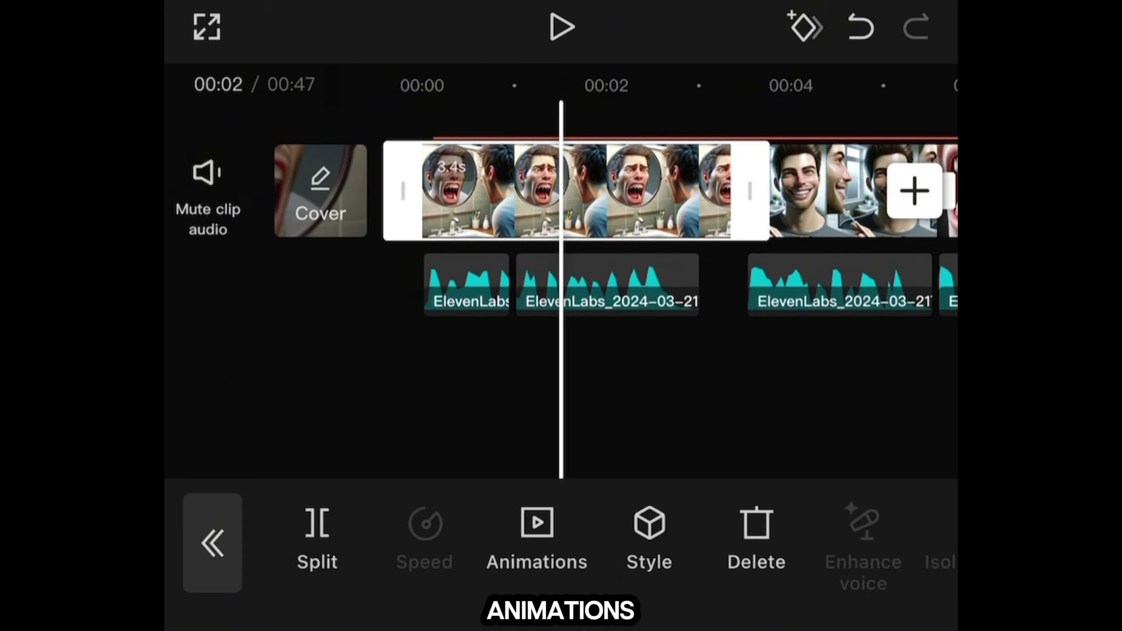
{"action": "left_click", "coordinate": [536, 535]}
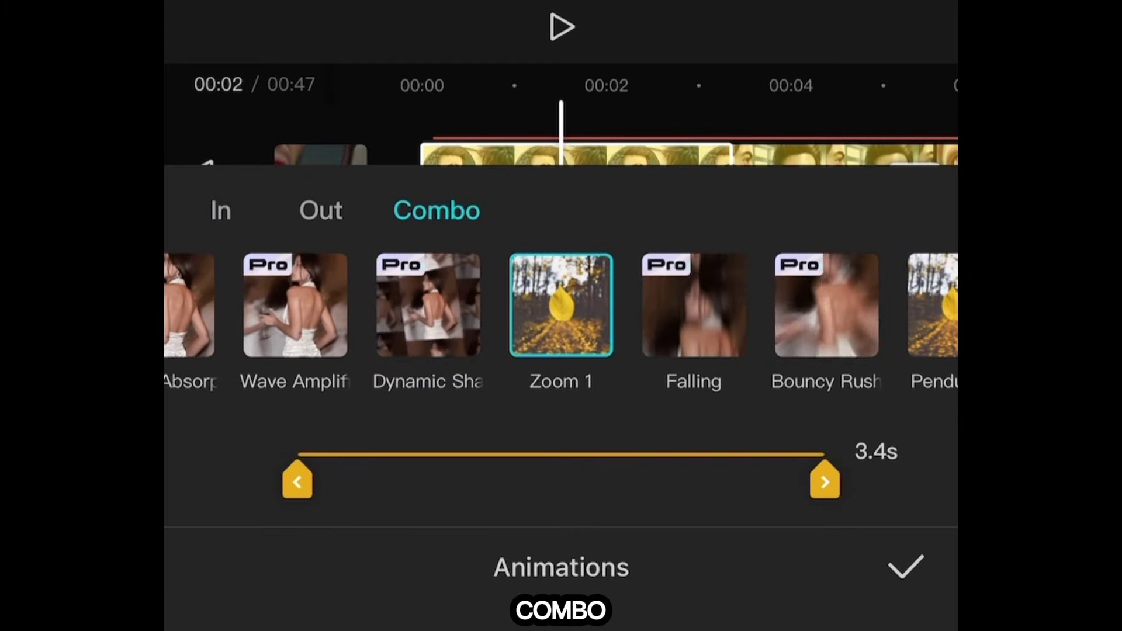
{"action": "scroll", "coordinate": [561, 305], "scroll_direction": "right", "scroll_amount": 5}
{"action": "scroll", "coordinate": [562, 305], "scroll_direction": "left", "scroll_amount": 5}
{"action": "scroll", "coordinate": [561, 305], "scroll_direction": "right", "scroll_amount": 5}
{"action": "scroll", "coordinate": [562, 306], "scroll_direction": "right", "scroll_amount": 10}
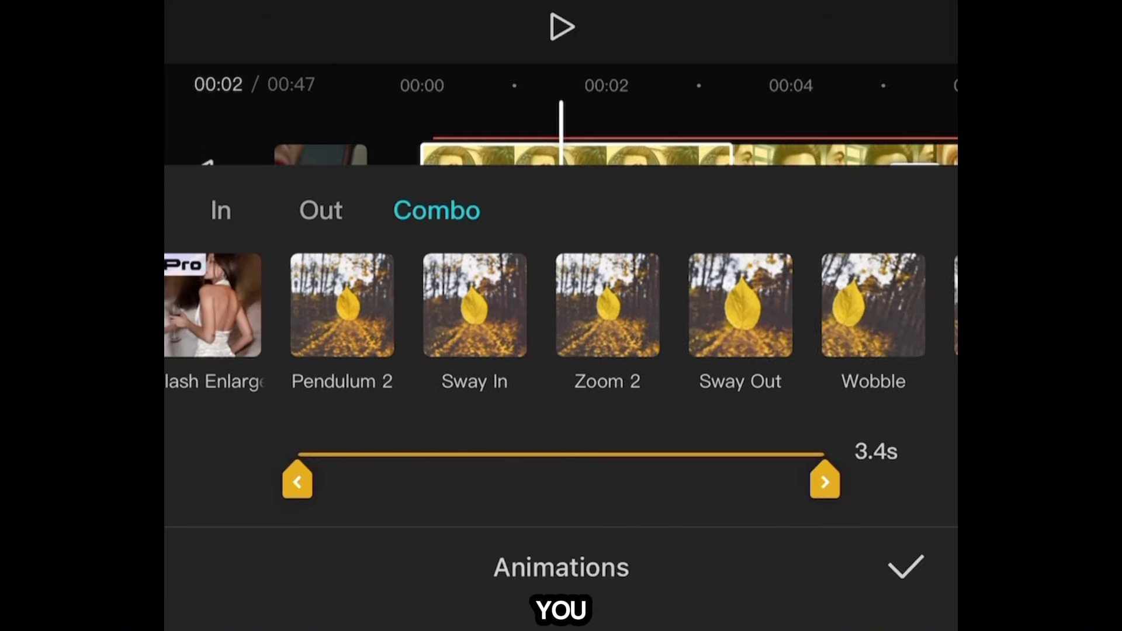
{"action": "left_click", "coordinate": [906, 567]}
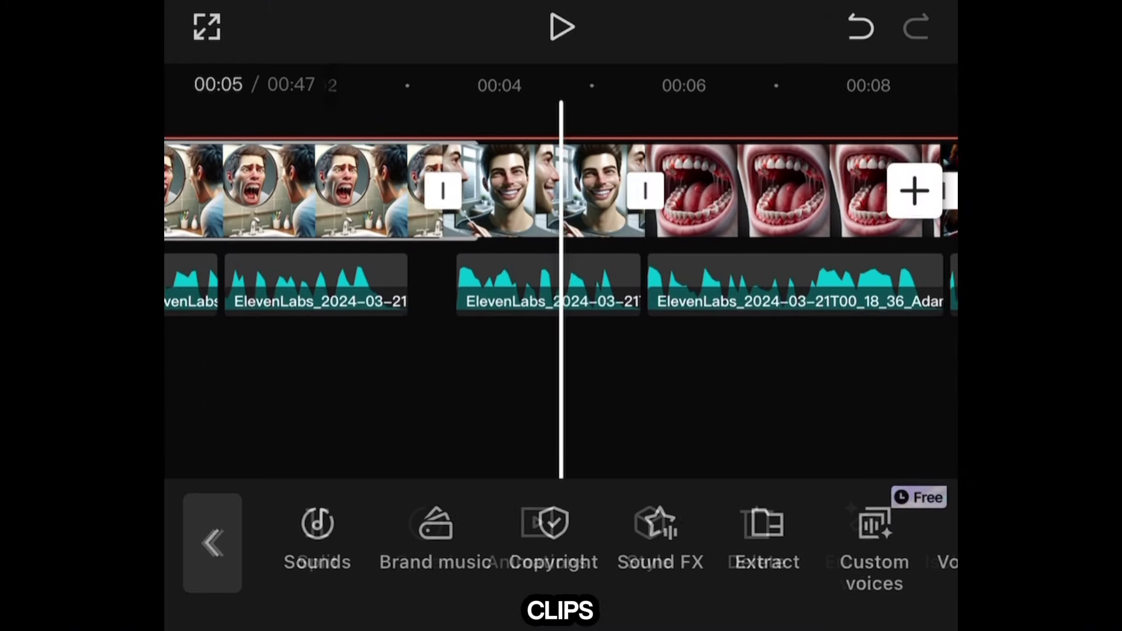
{"action": "scroll", "coordinate": [561, 234], "scroll_direction": "right", "scroll_amount": 3}
{"action": "scroll", "coordinate": [561, 234], "scroll_direction": "right", "scroll_amount": 5}
{"action": "scroll", "coordinate": [561, 234], "scroll_direction": "left", "scroll_amount": 5}
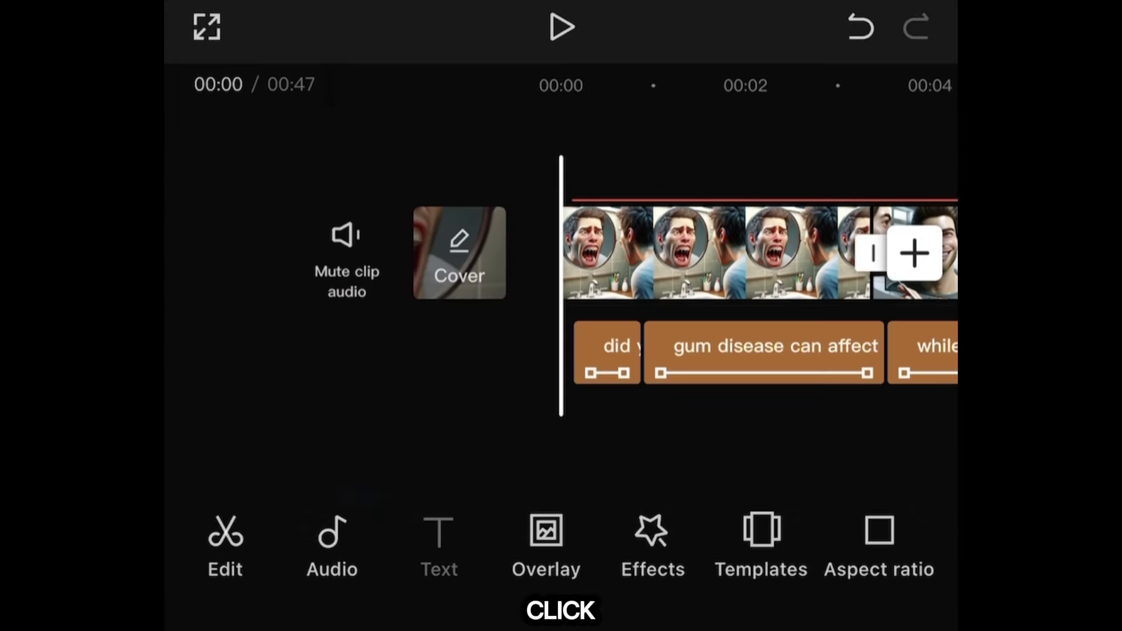
Auto-caption the voiceover with the first bold white-on-black template and drag captions higher.
{"action": "left_click", "coordinate": [439, 544]}
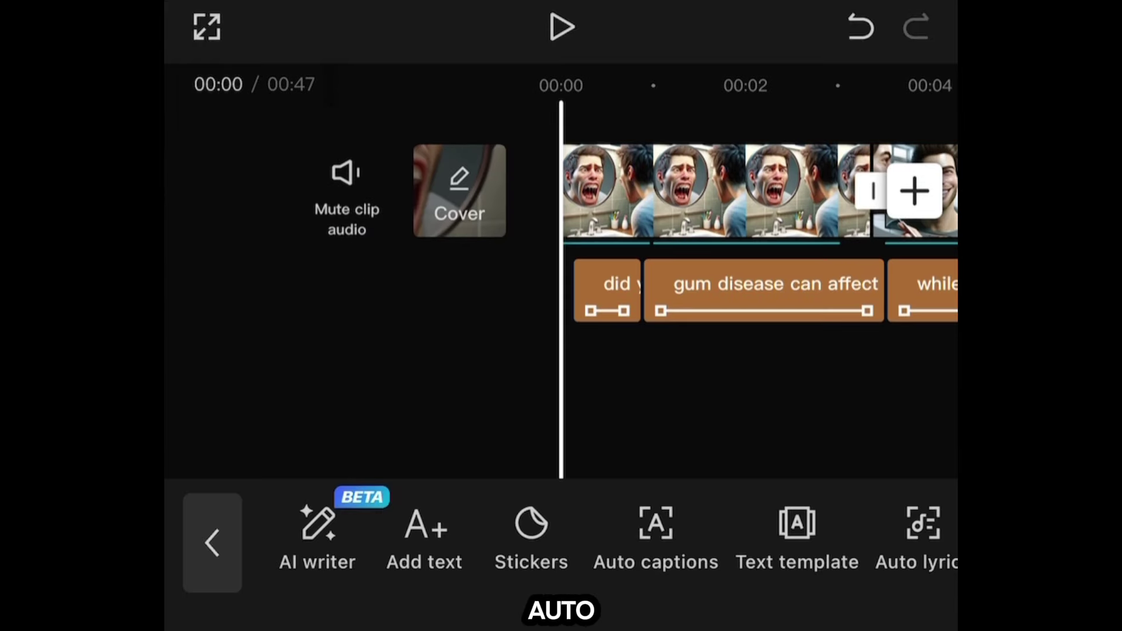
{"action": "left_click", "coordinate": [656, 535]}
{"action": "scroll", "coordinate": [561, 325], "scroll_direction": "right", "scroll_amount": 10}
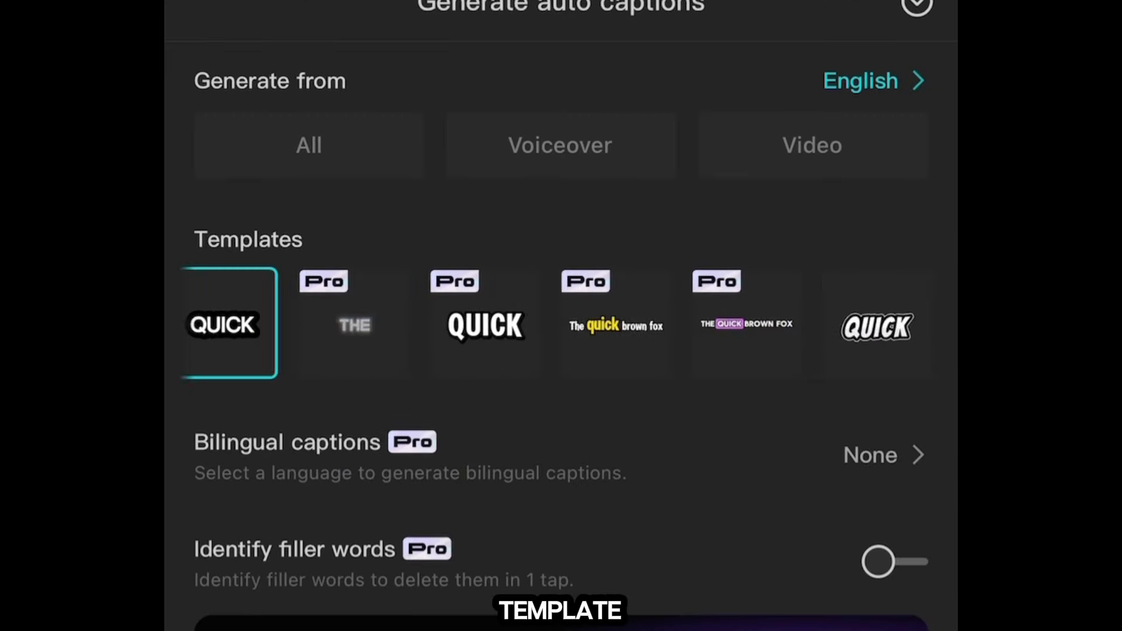
{"action": "scroll", "coordinate": [561, 325], "scroll_direction": "right", "scroll_amount": 10}
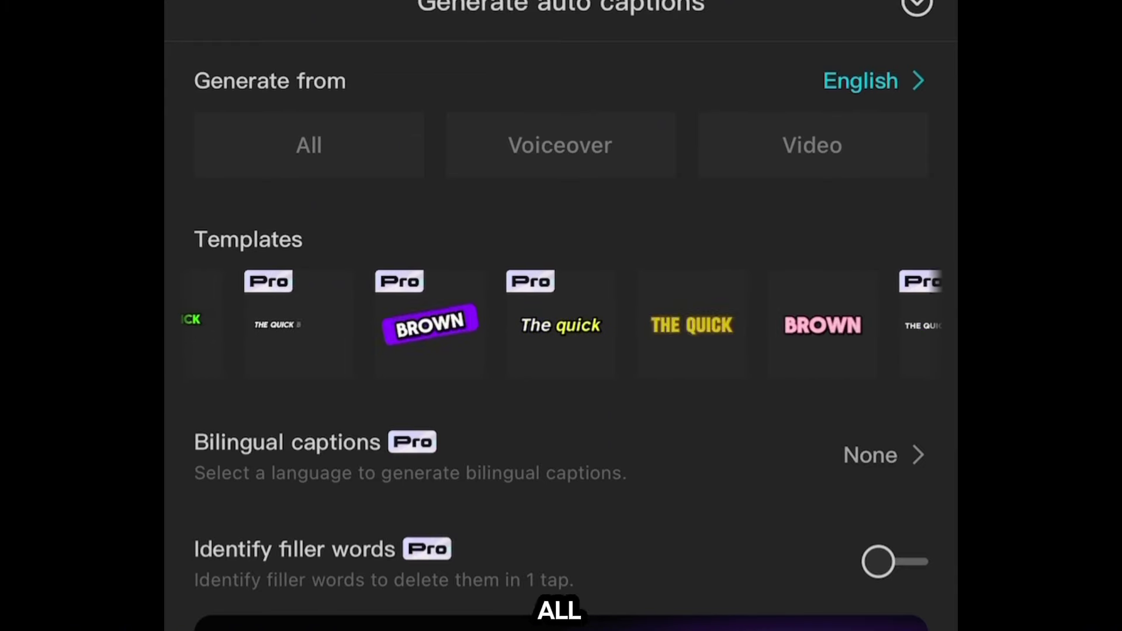
{"action": "scroll", "coordinate": [561, 316], "scroll_direction": "down", "scroll_amount": 5}
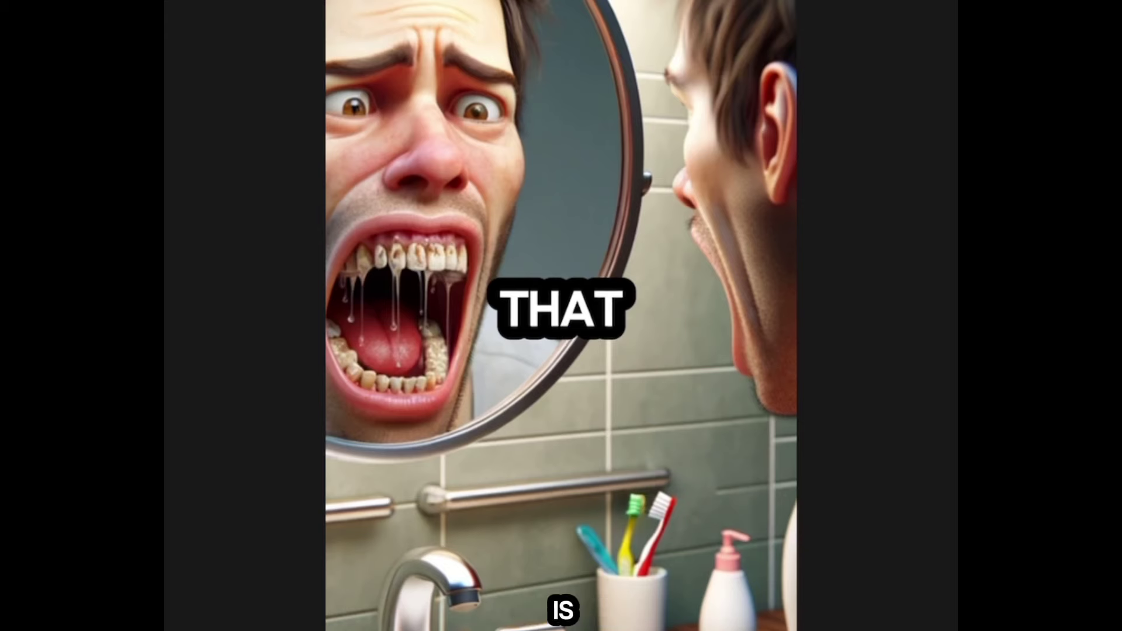
{"action": "left_click", "coordinate": [561, 308]}
{"action": "mouse_move", "coordinate": [561, 309]}
{"action": "left_mouse_down"}
{"action": "mouse_move", "coordinate": [564, 394]}
{"action": "mouse_move", "coordinate": [561, 250]}
{"action": "mouse_move", "coordinate": [561, 308]}
{"action": "mouse_move", "coordinate": [541, 356]}
{"action": "mouse_move", "coordinate": [539, 293]}
{"action": "mouse_move", "coordinate": [561, 291]}
{"action": "left_mouse_up"}
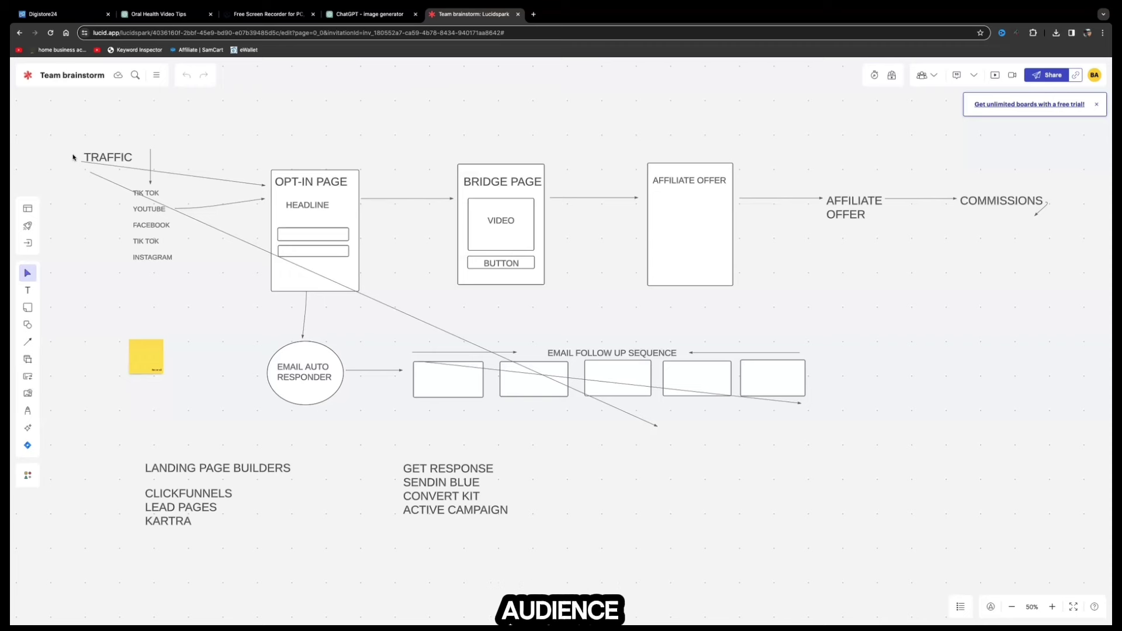
{"action": "left_click_drag", "start_coordinate": [65, 149], "coordinate": [907, 551]}
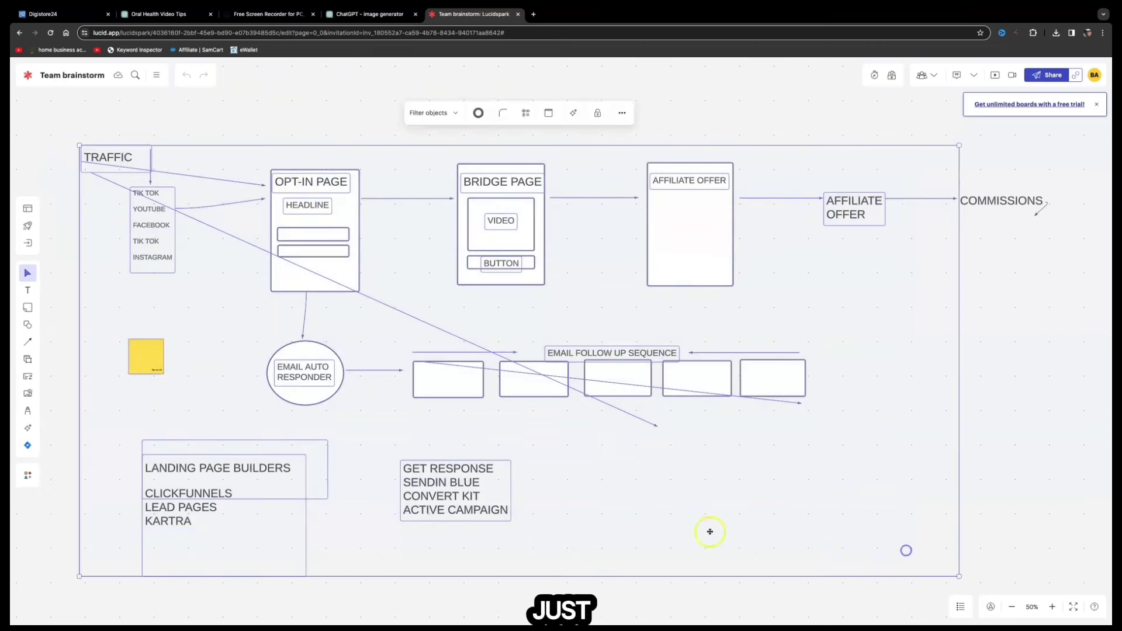
{"action": "right_click", "coordinate": [255, 92]}
{"action": "left_click", "coordinate": [117, 129]}
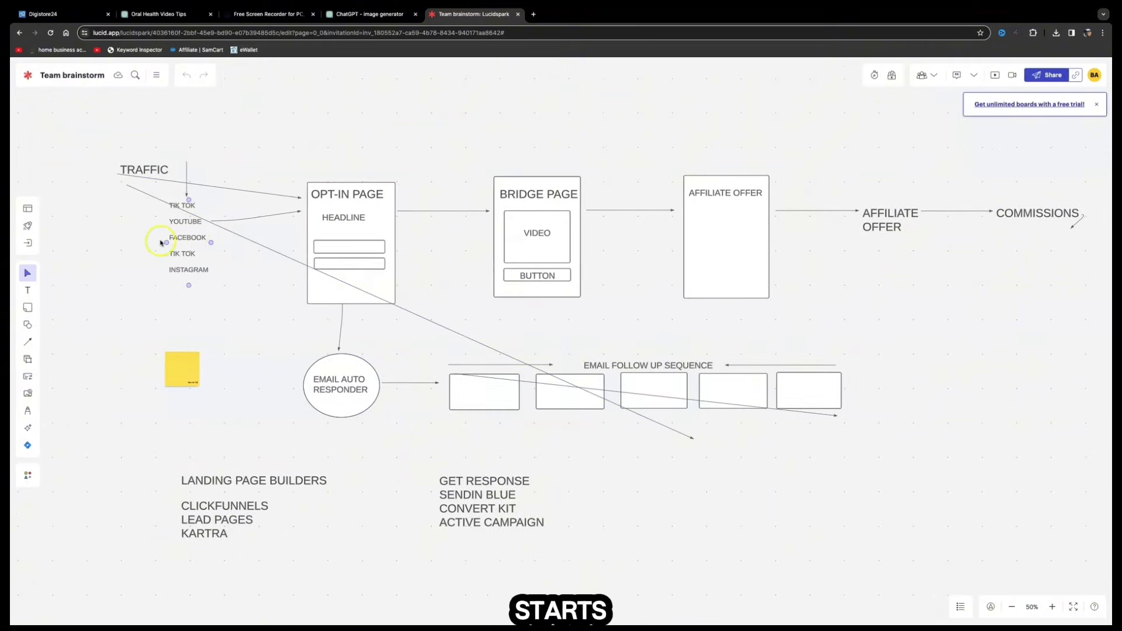
{"action": "left_click", "coordinate": [337, 210]}
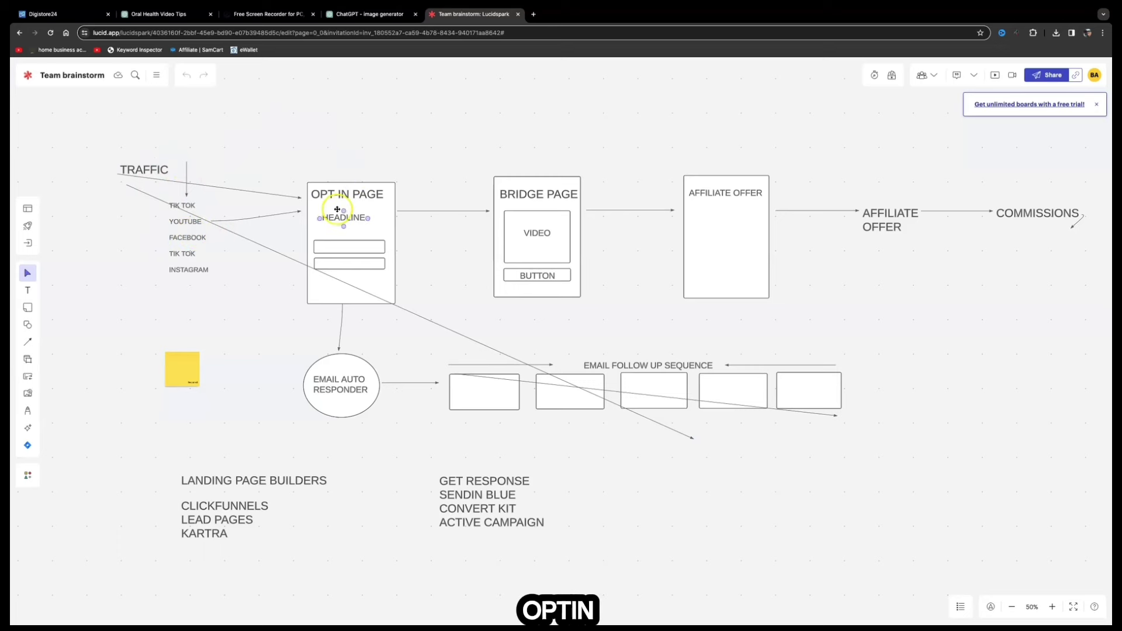
{"action": "left_click", "coordinate": [353, 202]}
{"action": "left_click", "coordinate": [170, 14]}
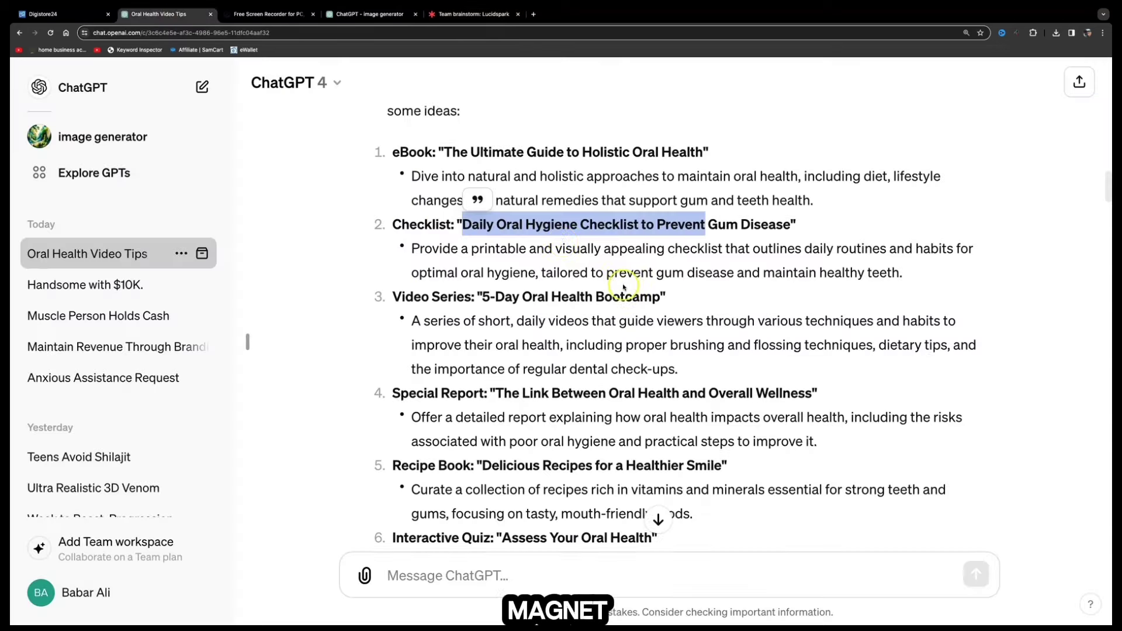
{"action": "left_click", "coordinate": [508, 224]}
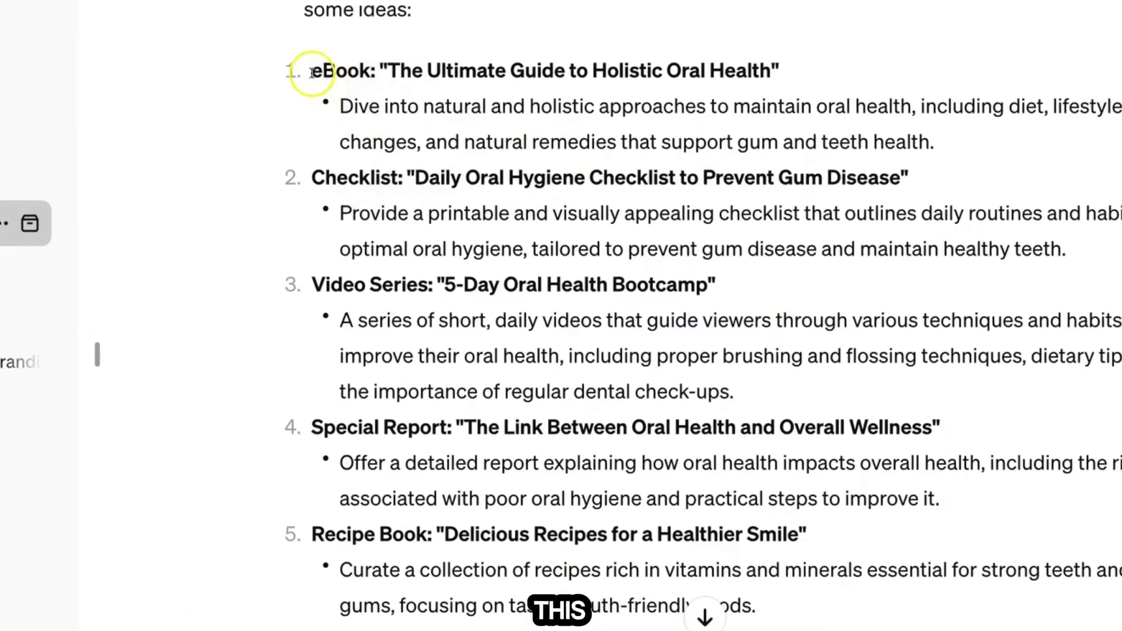
{"action": "double_click", "coordinate": [393, 152]}
{"action": "left_click", "coordinate": [397, 151]}
{"action": "left_click_drag", "start_coordinate": [313, 73], "coordinate": [348, 73]}
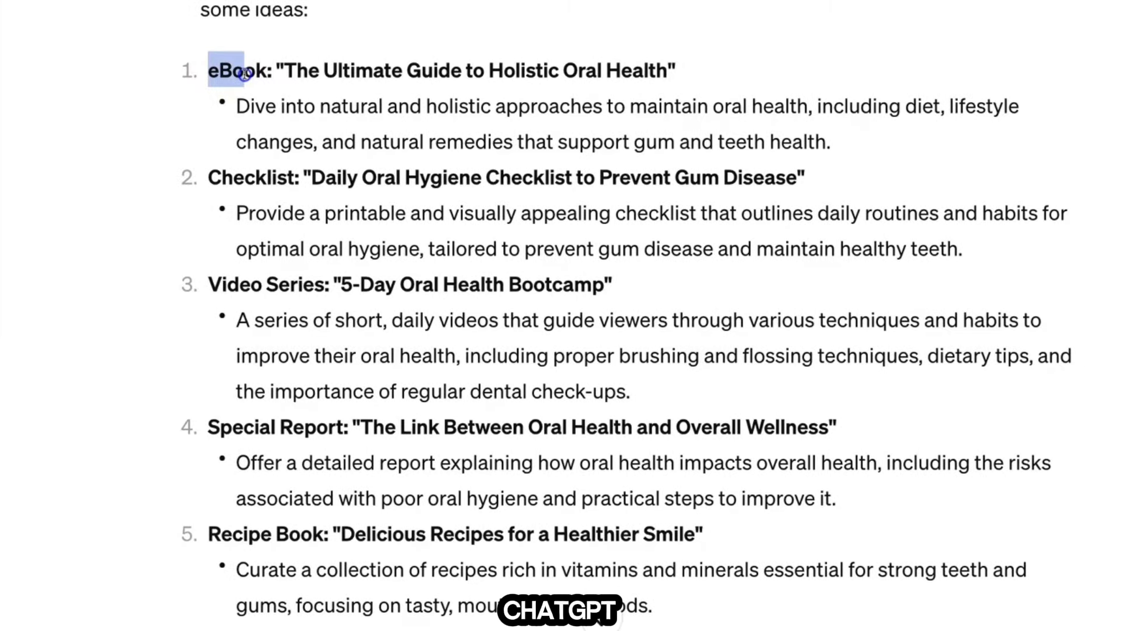
{"action": "mouse_move", "coordinate": [245, 72]}
{"action": "left_mouse_down"}
{"action": "mouse_move", "coordinate": [514, 71]}
{"action": "mouse_move", "coordinate": [655, 55]}
{"action": "left_mouse_up"}
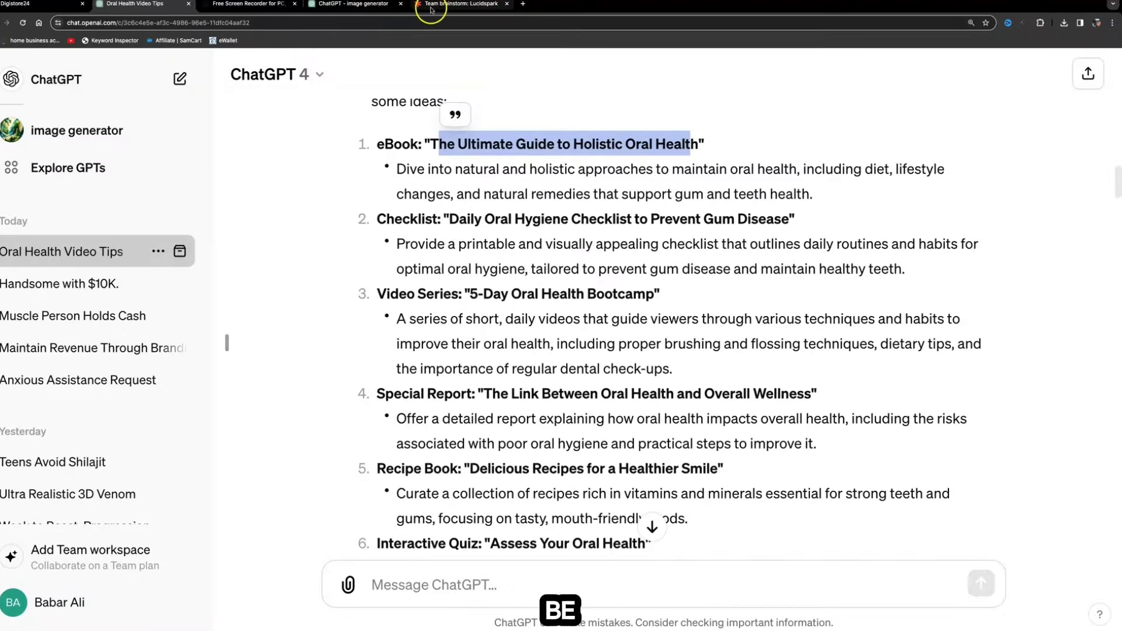
{"action": "left_click", "coordinate": [433, 5]}
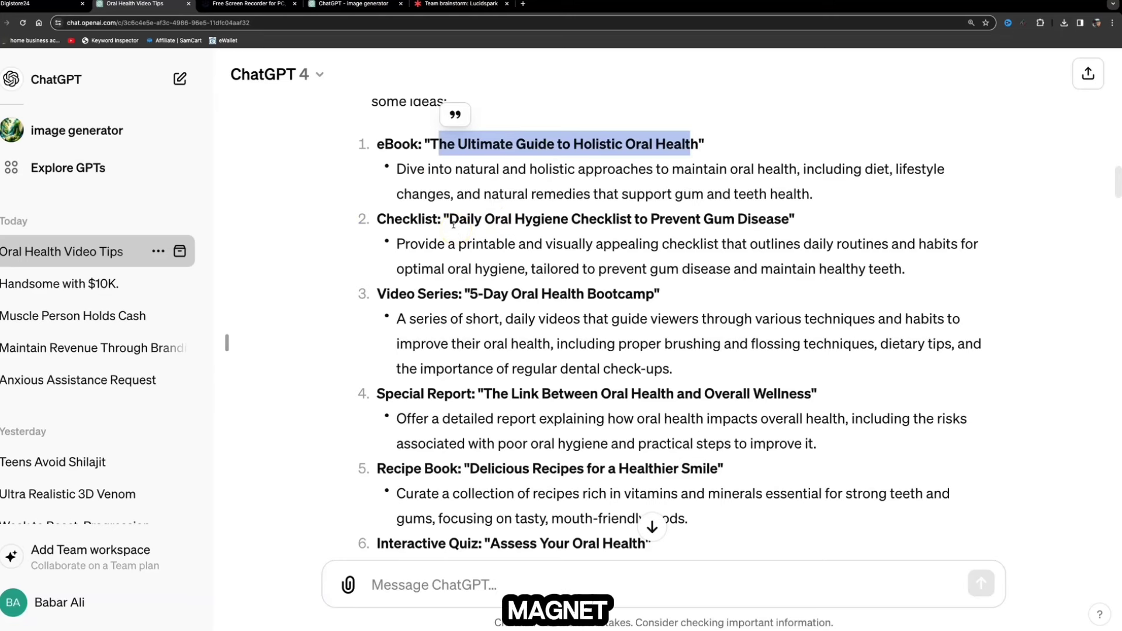
{"action": "left_click_drag", "start_coordinate": [450, 223], "coordinate": [759, 228]}
Review the funnel's OPT-IN PAGE, HEADLINE, form field, AFFILIATE OFFER, BRIDGE PAGE and BUTTON shapes.
{"action": "left_click", "coordinate": [442, 4]}
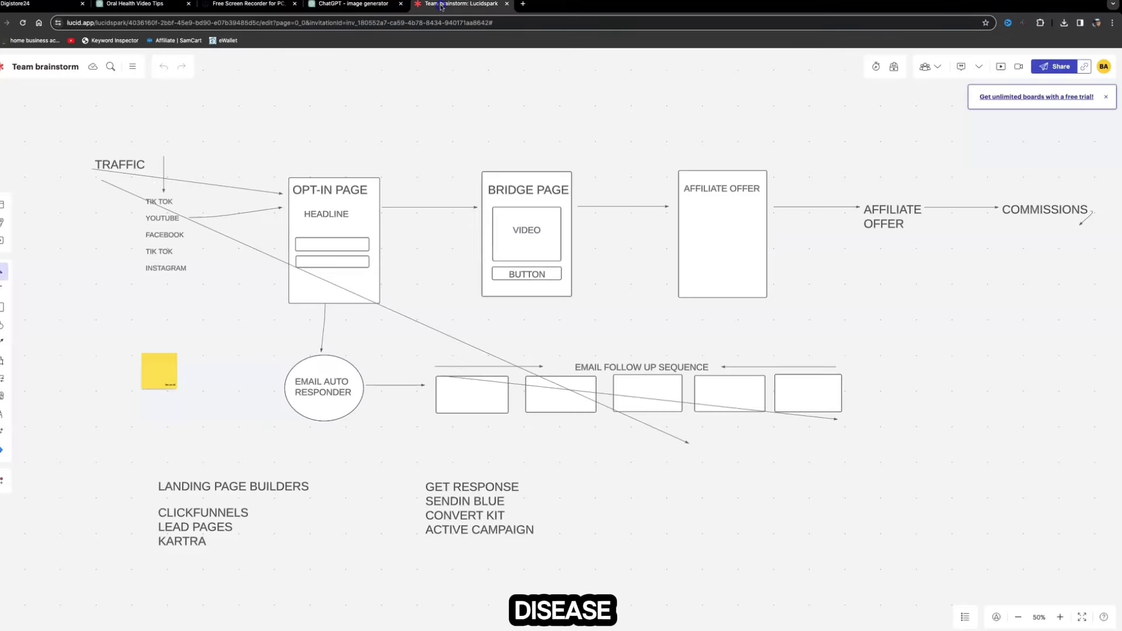
{"action": "left_click", "coordinate": [354, 187]}
{"action": "left_click", "coordinate": [384, 196]}
{"action": "left_click", "coordinate": [307, 225]}
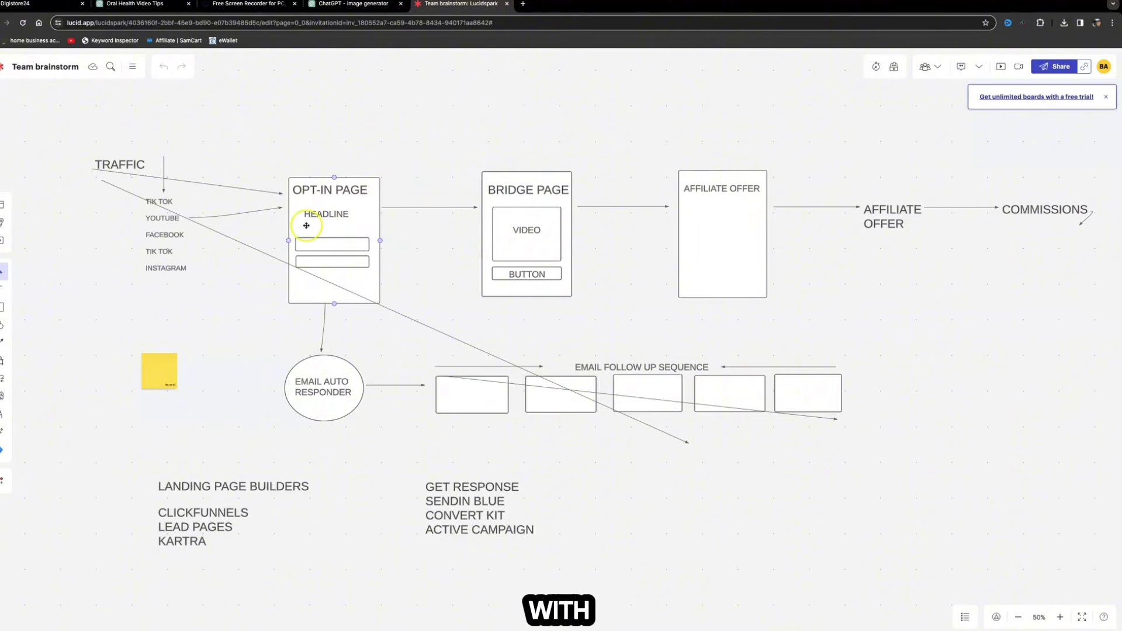
{"action": "left_click", "coordinate": [341, 272]}
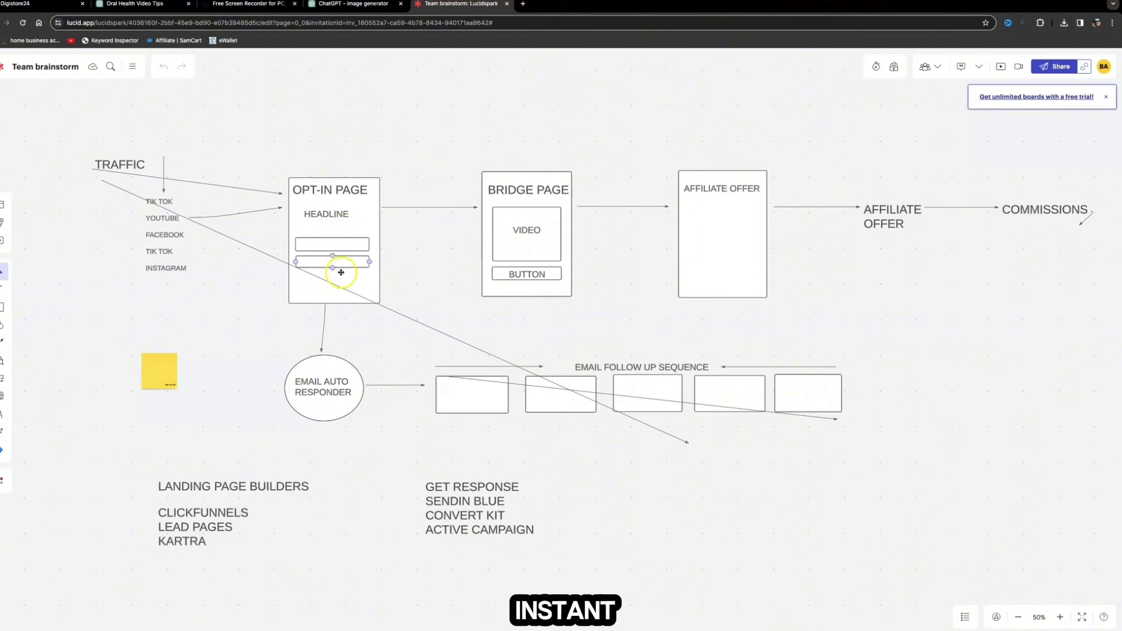
{"action": "left_click", "coordinate": [418, 151]}
{"action": "left_click", "coordinate": [734, 197]}
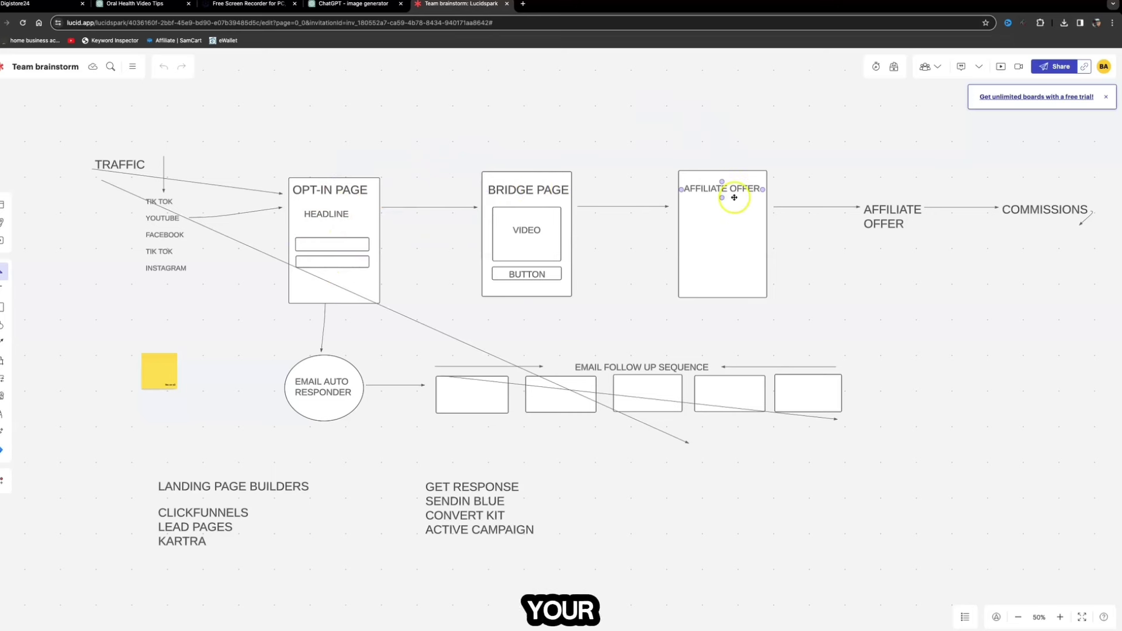
{"action": "left_click", "coordinate": [556, 199]}
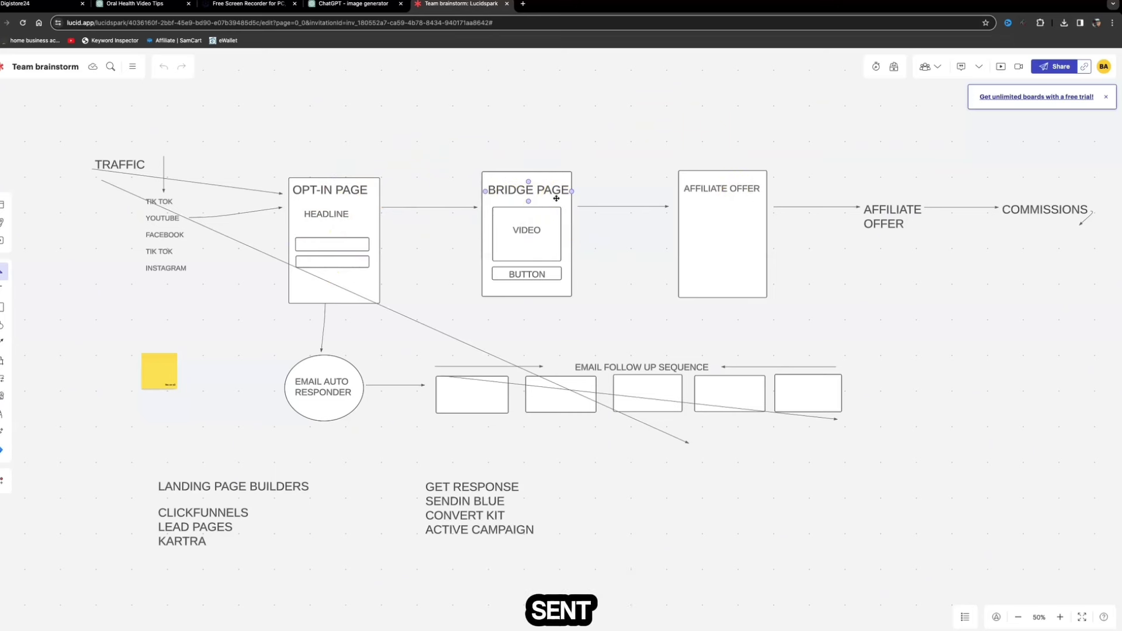
{"action": "left_click", "coordinate": [552, 276]}
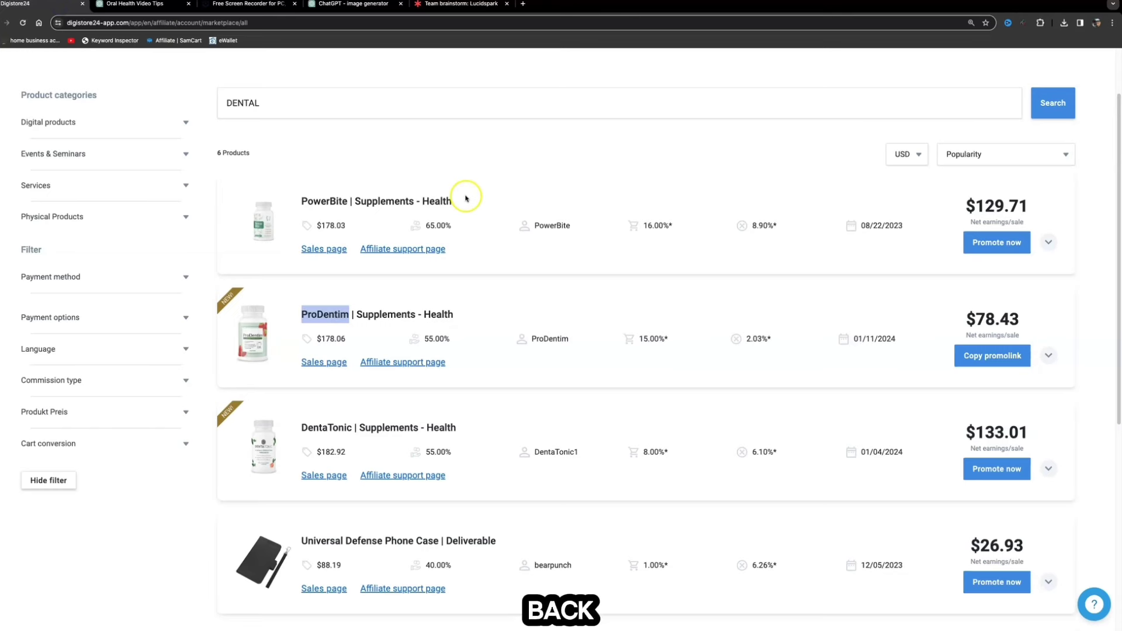
Open the ProDentim sales page and highlight 'to support the health of your teeth and gums'.
{"action": "left_click", "coordinate": [320, 360]}
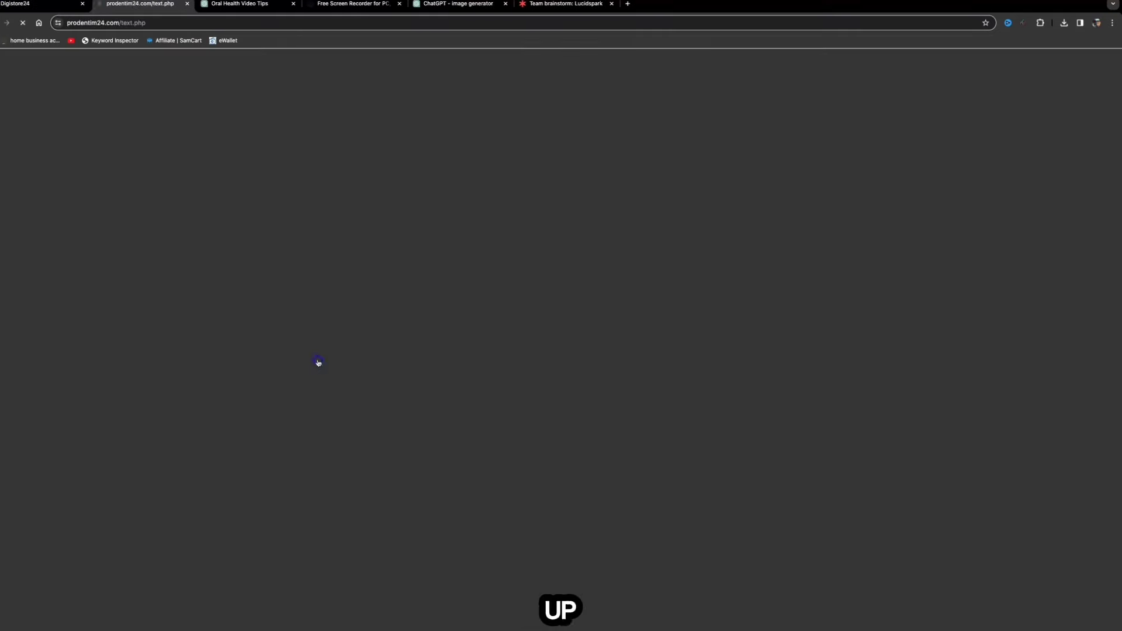
{"action": "scroll", "coordinate": [558, 246], "scroll_direction": "down", "scroll_amount": 3}
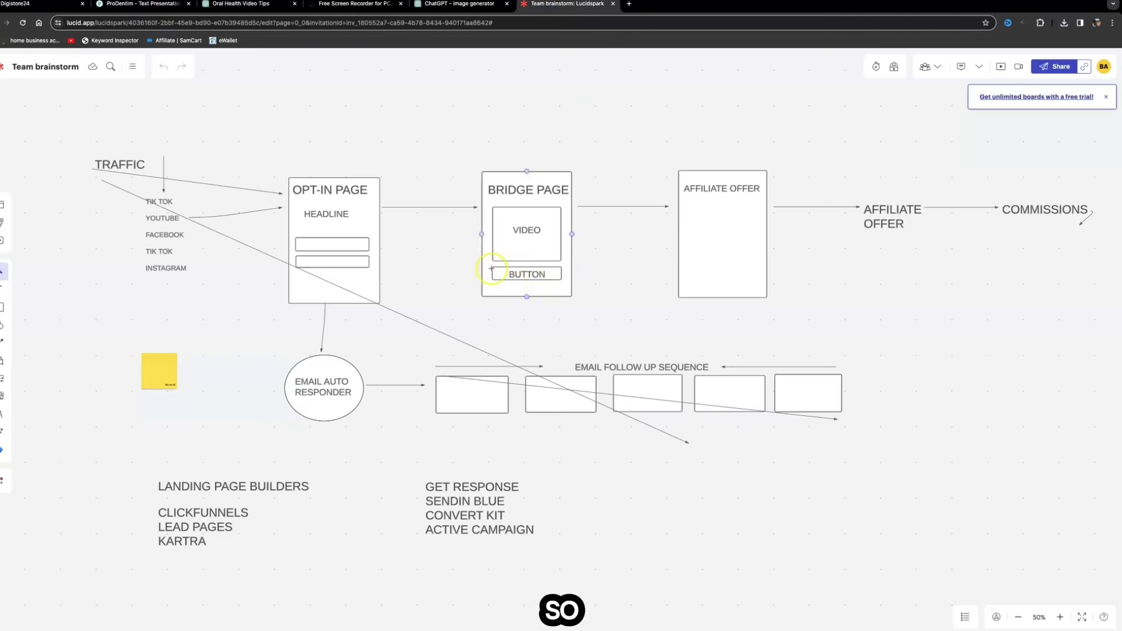
{"action": "left_click", "coordinate": [535, 283]}
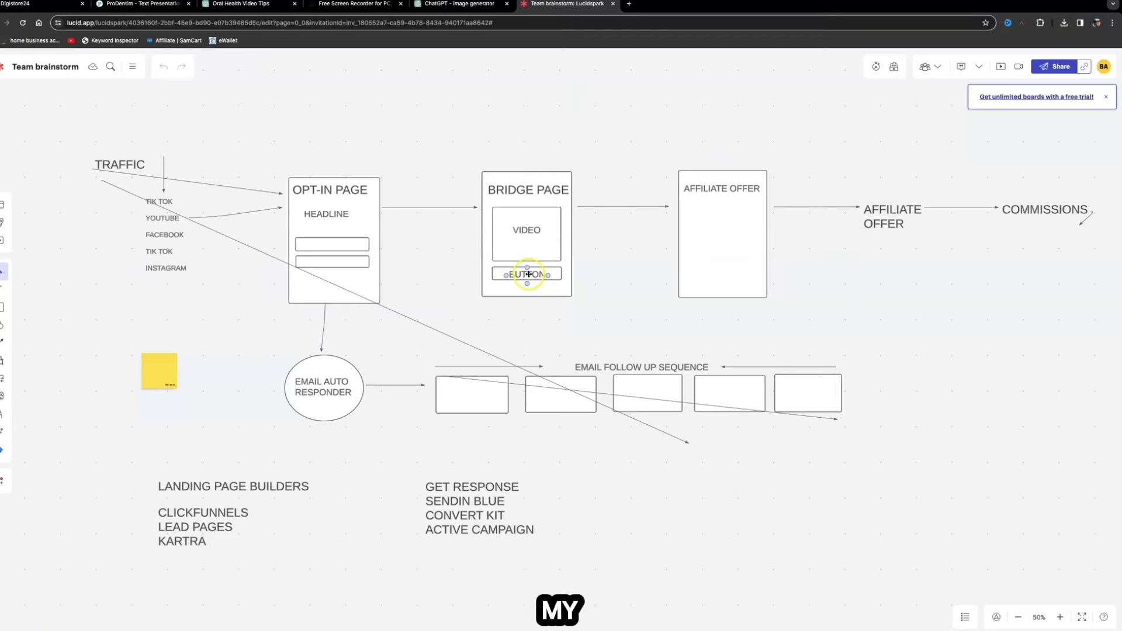
{"action": "left_click", "coordinate": [226, 137]}
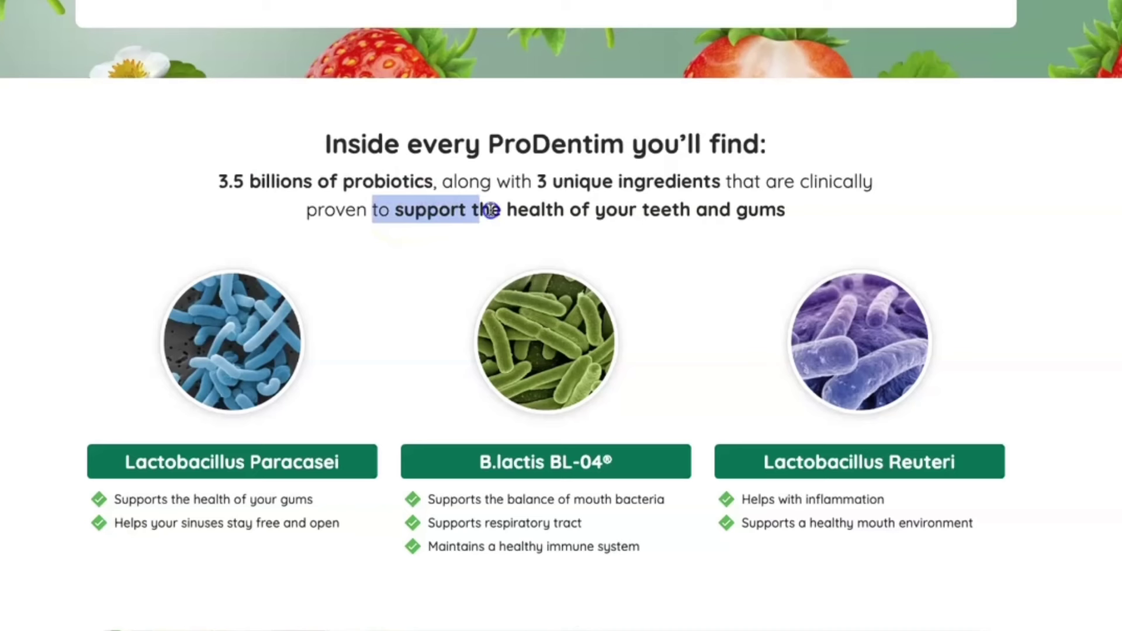
{"action": "left_click_drag", "start_coordinate": [492, 210], "coordinate": [776, 213]}
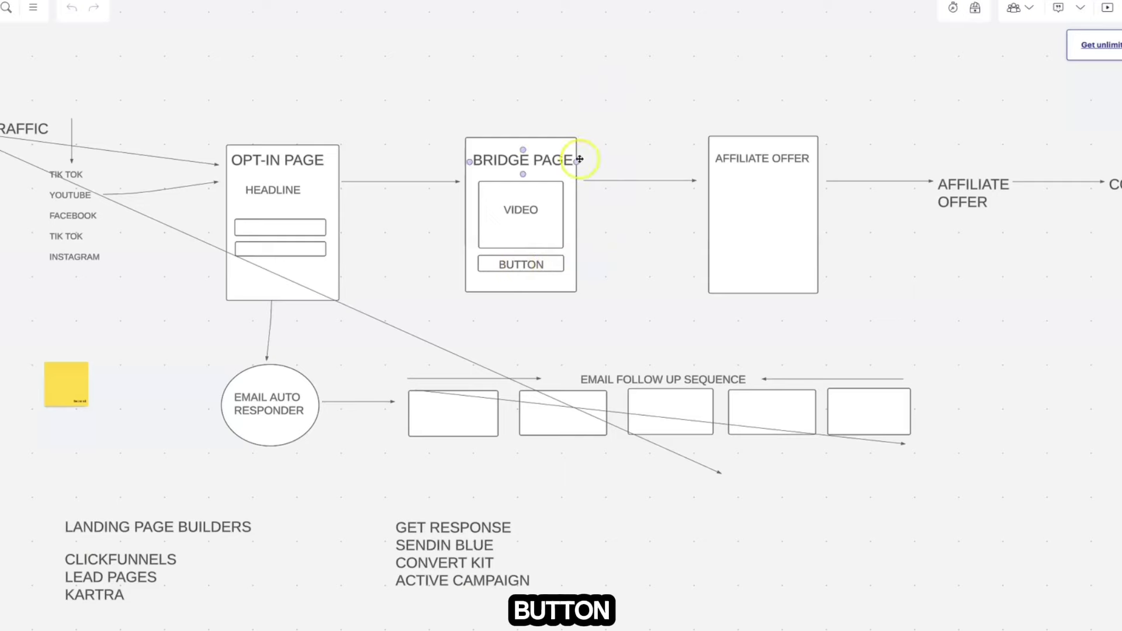
Select and then deselect the AFFILIATE OFFER box on the bridge page.
{"action": "left_click", "coordinate": [796, 198]}
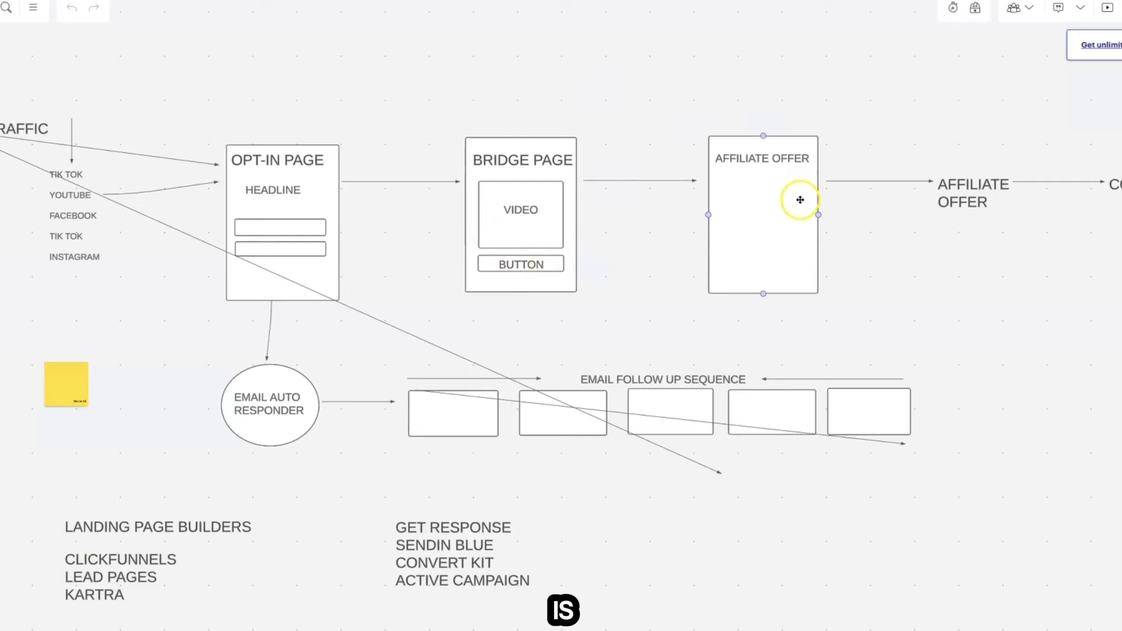
{"action": "left_click", "coordinate": [427, 156]}
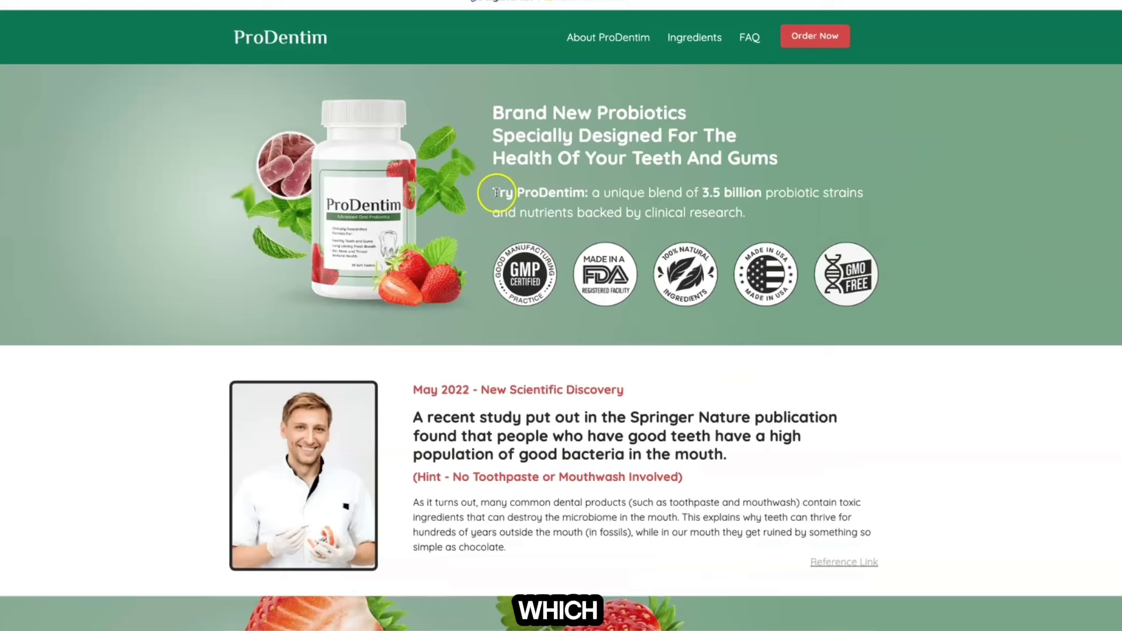
{"action": "scroll", "coordinate": [538, 187], "scroll_direction": "down", "scroll_amount": 3}
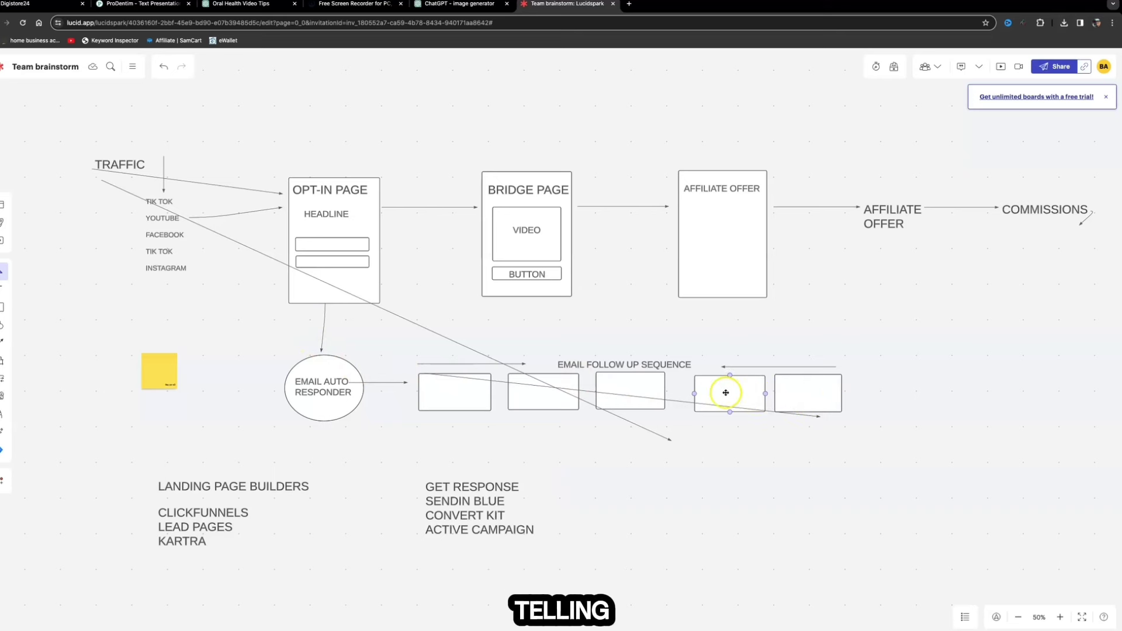
Marquee-select the entire funnel diagram, clear the selection, and return to the ProDentim tab with Ctrl+2.
{"action": "left_click_drag", "start_coordinate": [73, 157], "coordinate": [1075, 483]}
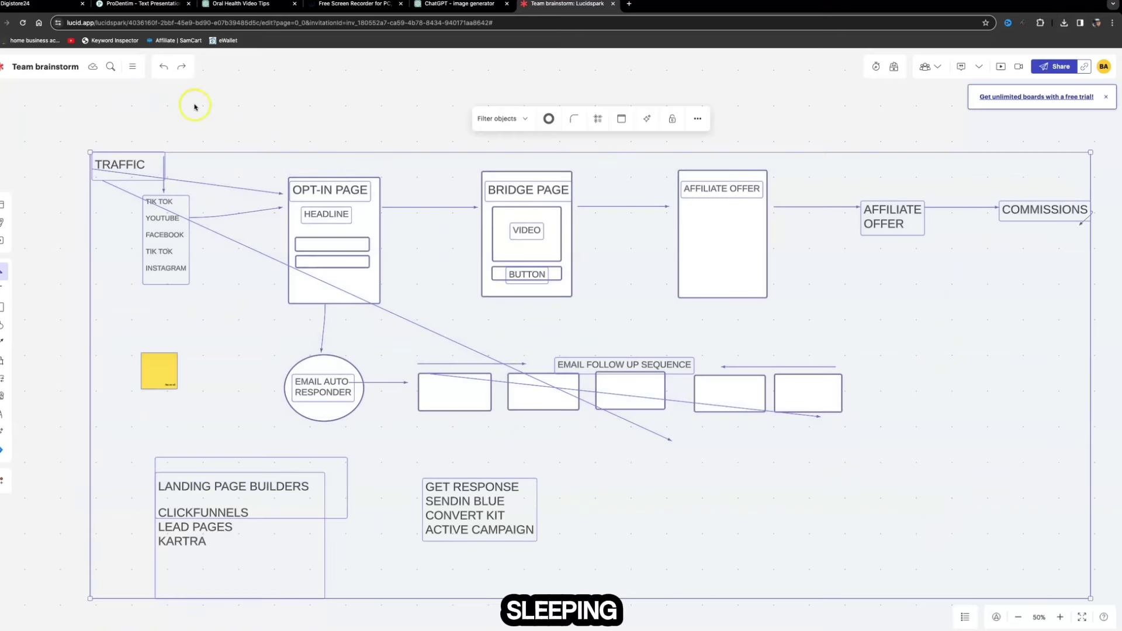
{"action": "left_click", "coordinate": [148, 107]}
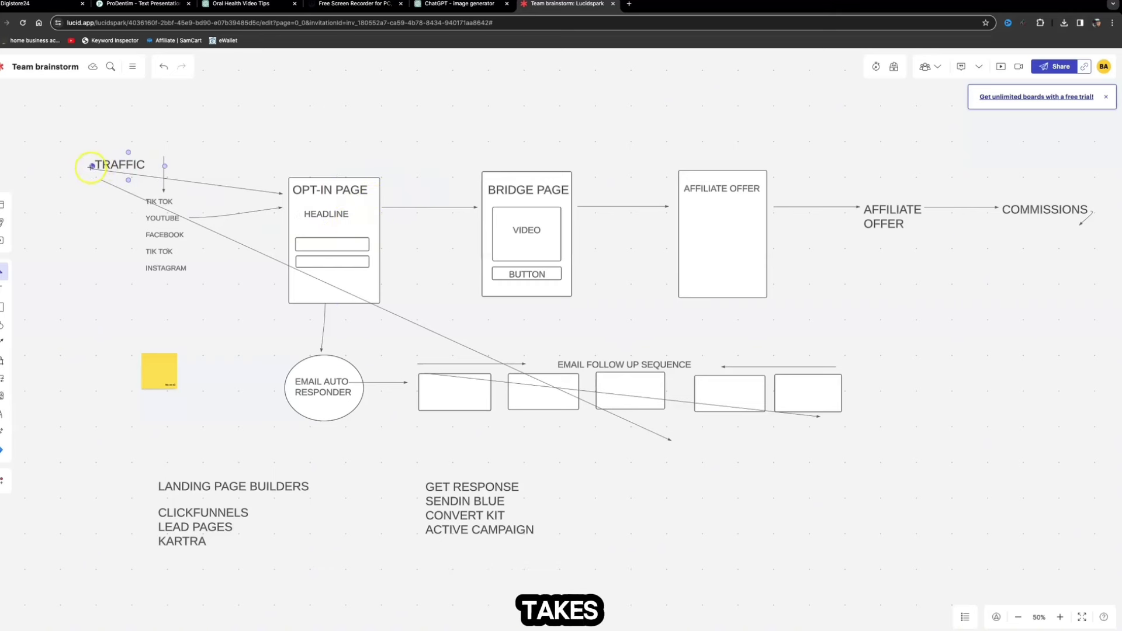
{"action": "key", "text": "ctrl+2"}
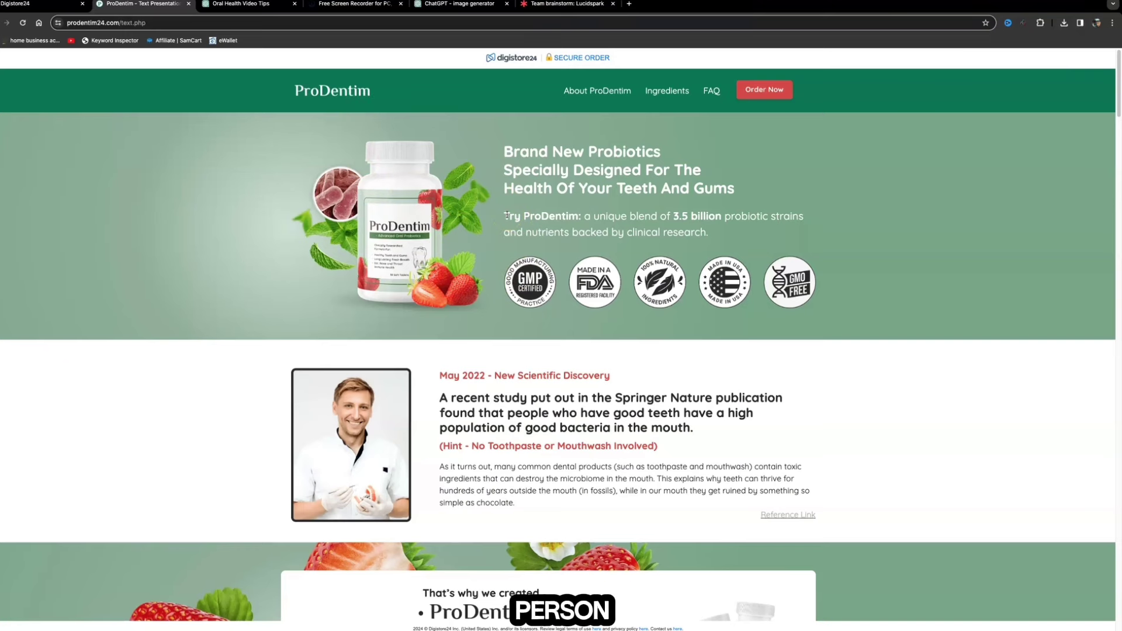
Select the last email follow-up box on the funnel board, then return to ProDentim.
{"action": "key", "text": "ctrl+6"}
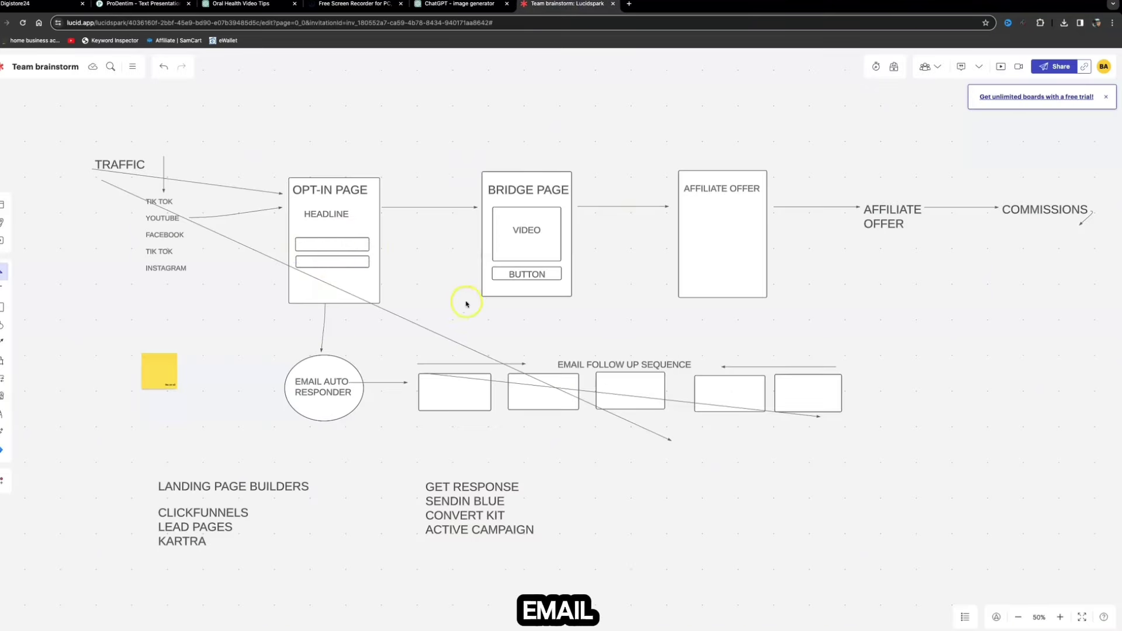
{"action": "left_click", "coordinate": [818, 391]}
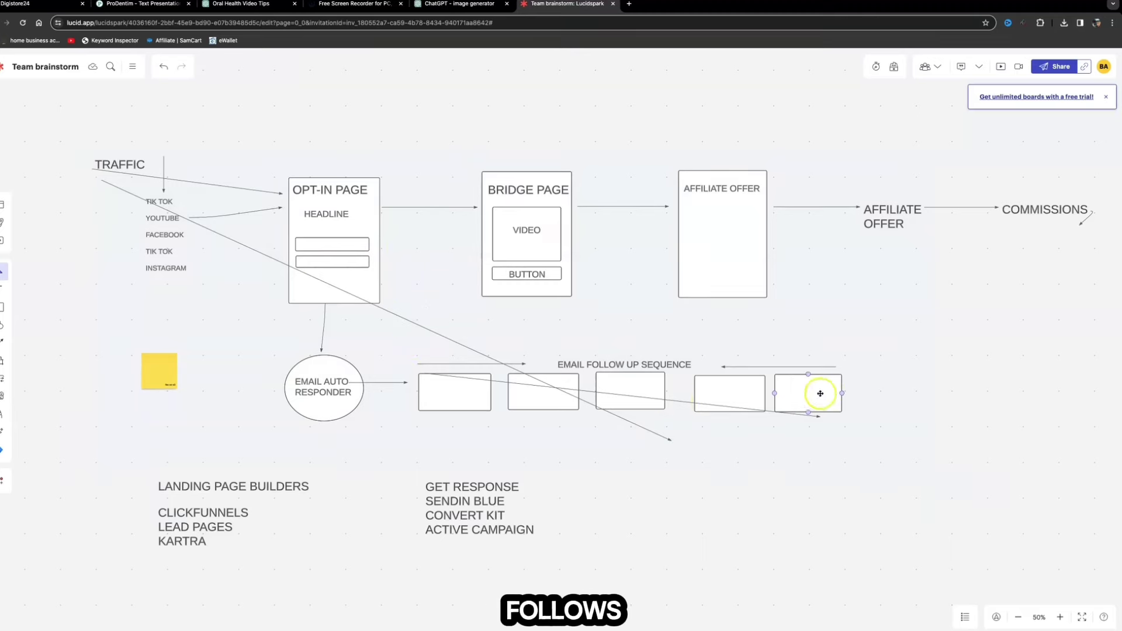
{"action": "key", "text": "ctrl+2"}
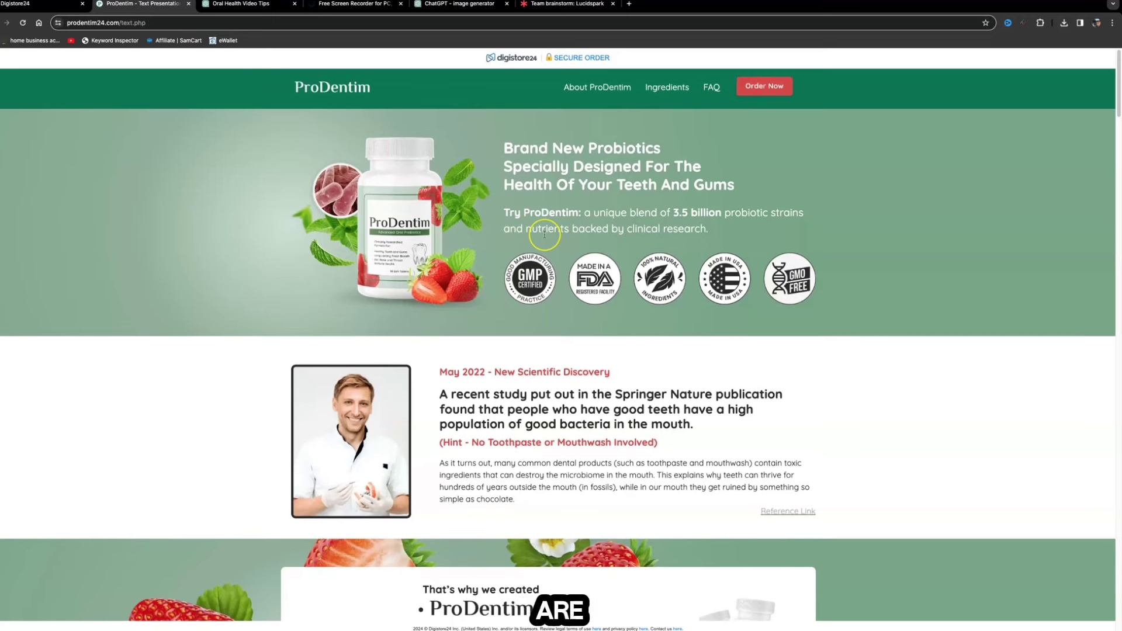
Scroll through the ProDentim probiotic ingredients section.
{"action": "scroll", "coordinate": [545, 235], "scroll_direction": "down", "scroll_amount": 1}
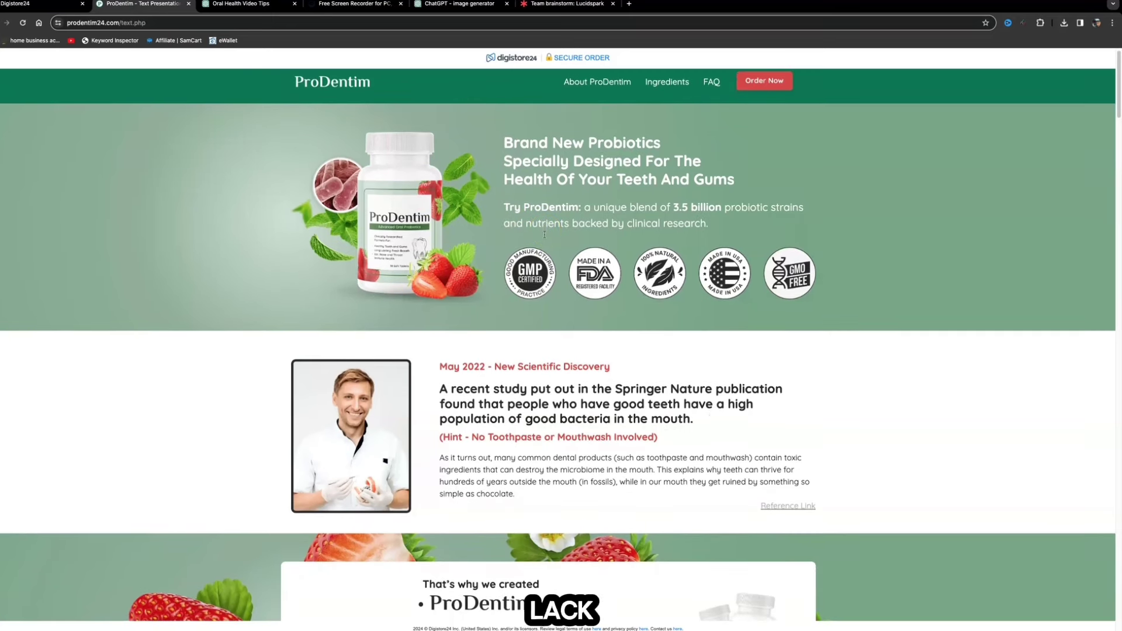
{"action": "scroll", "coordinate": [544, 234], "scroll_direction": "down", "scroll_amount": 1}
{"action": "scroll", "coordinate": [544, 235], "scroll_direction": "down", "scroll_amount": 1}
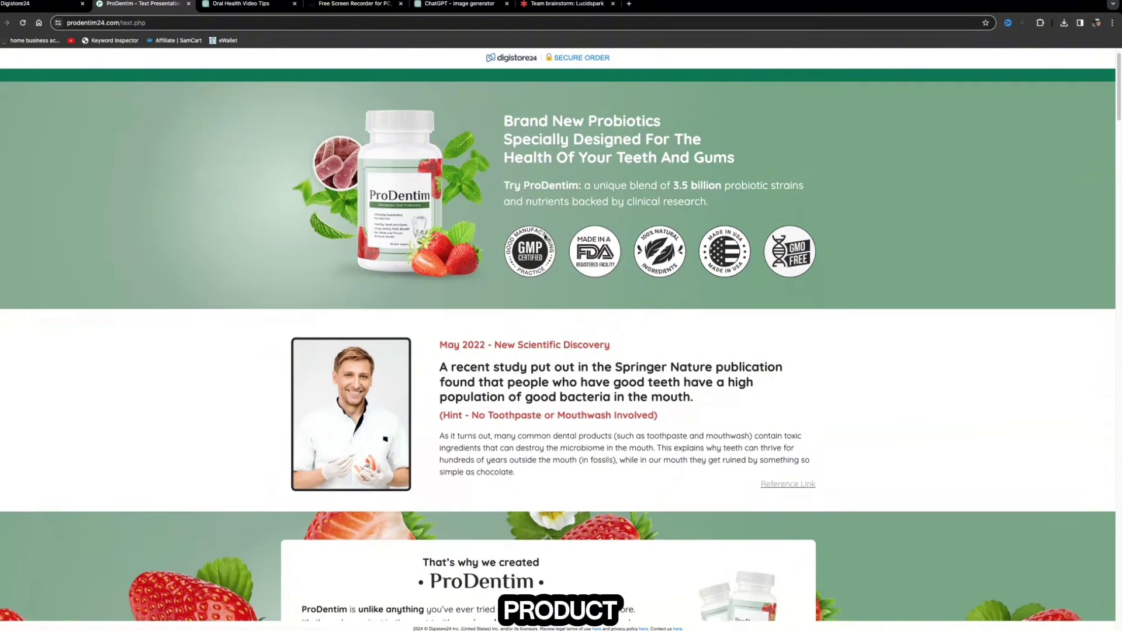
{"action": "scroll", "coordinate": [544, 234], "scroll_direction": "down", "scroll_amount": 3}
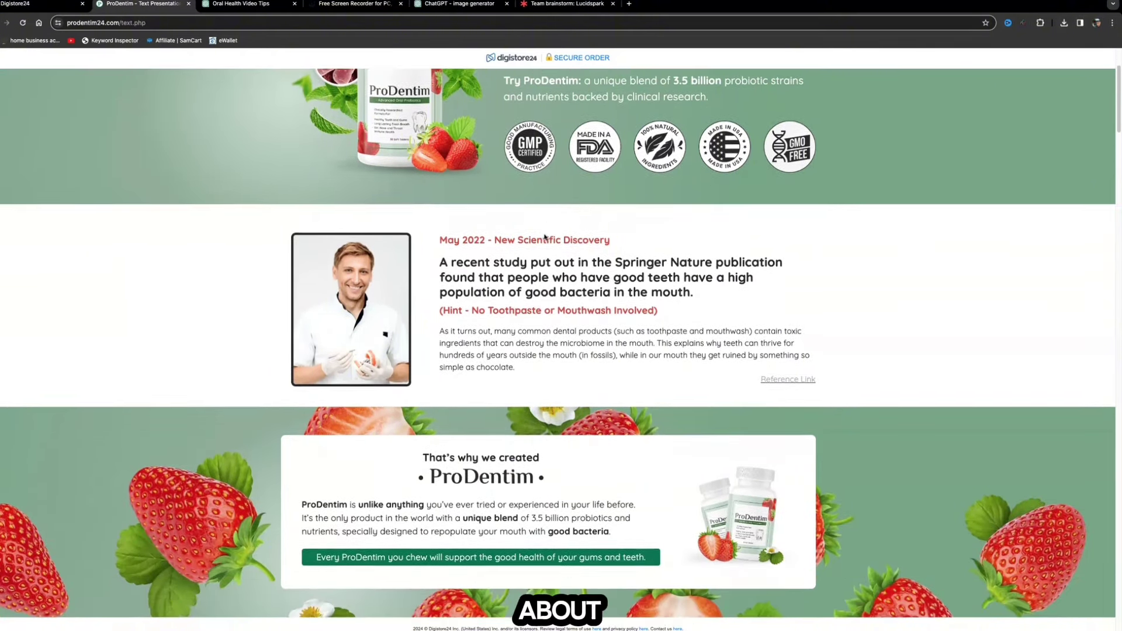
{"action": "scroll", "coordinate": [544, 236], "scroll_direction": "down", "scroll_amount": 5}
{"action": "scroll", "coordinate": [545, 237], "scroll_direction": "down", "scroll_amount": 3}
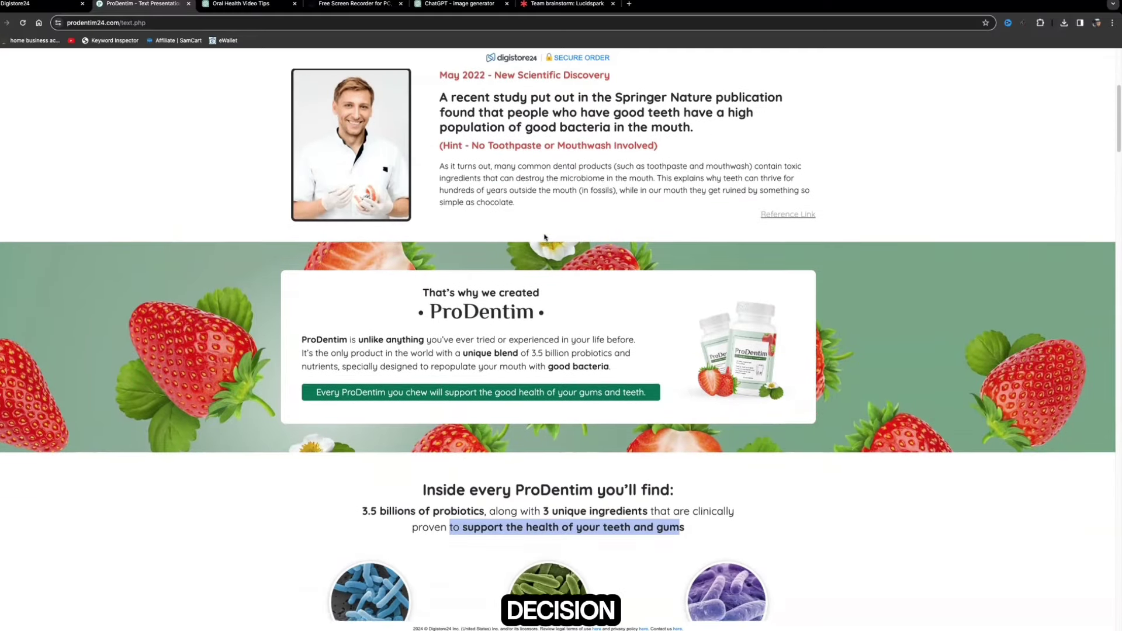
{"action": "scroll", "coordinate": [544, 237], "scroll_direction": "down", "scroll_amount": 2}
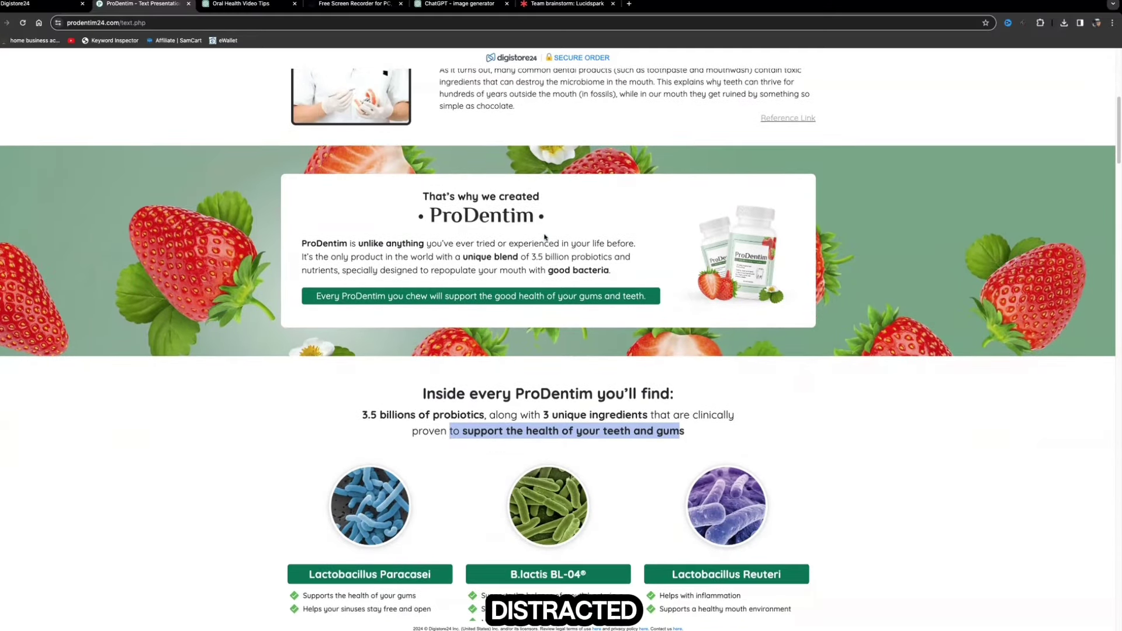
{"action": "scroll", "coordinate": [544, 236], "scroll_direction": "down", "scroll_amount": 1}
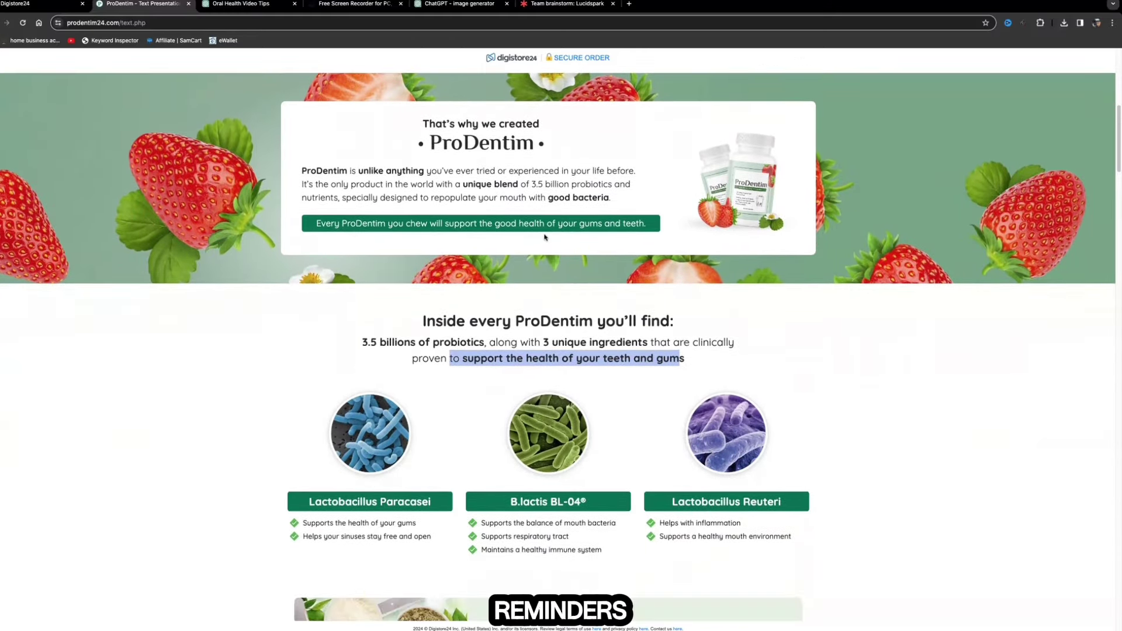
{"action": "scroll", "coordinate": [544, 236], "scroll_direction": "down", "scroll_amount": 4}
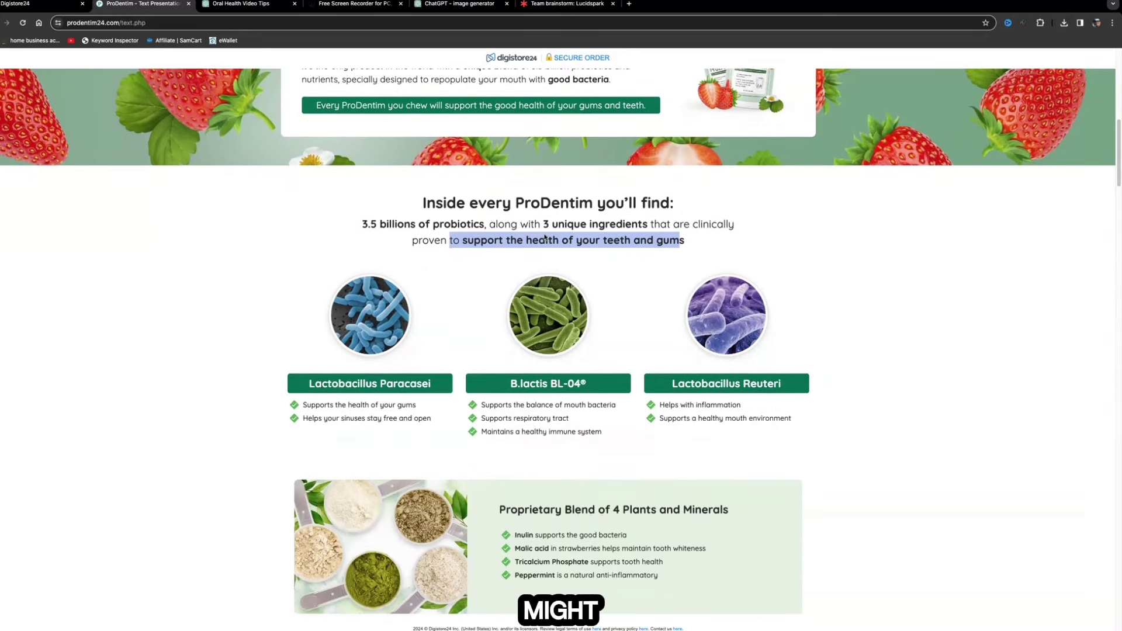
{"action": "scroll", "coordinate": [544, 236], "scroll_direction": "down", "scroll_amount": 2}
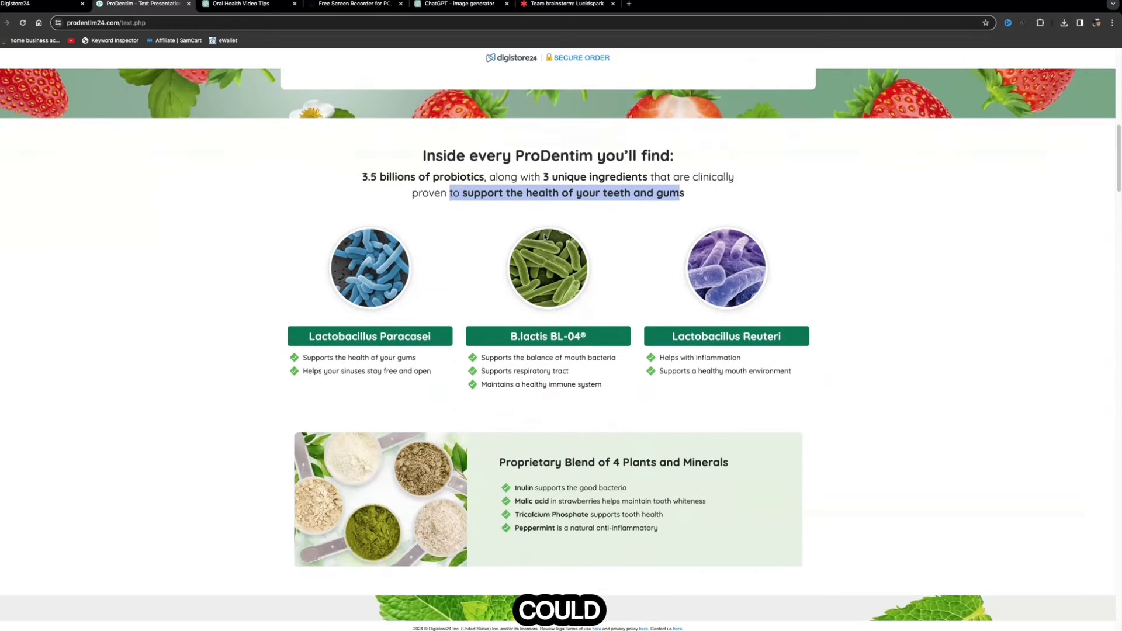
{"action": "scroll", "coordinate": [544, 237], "scroll_direction": "down", "scroll_amount": 2}
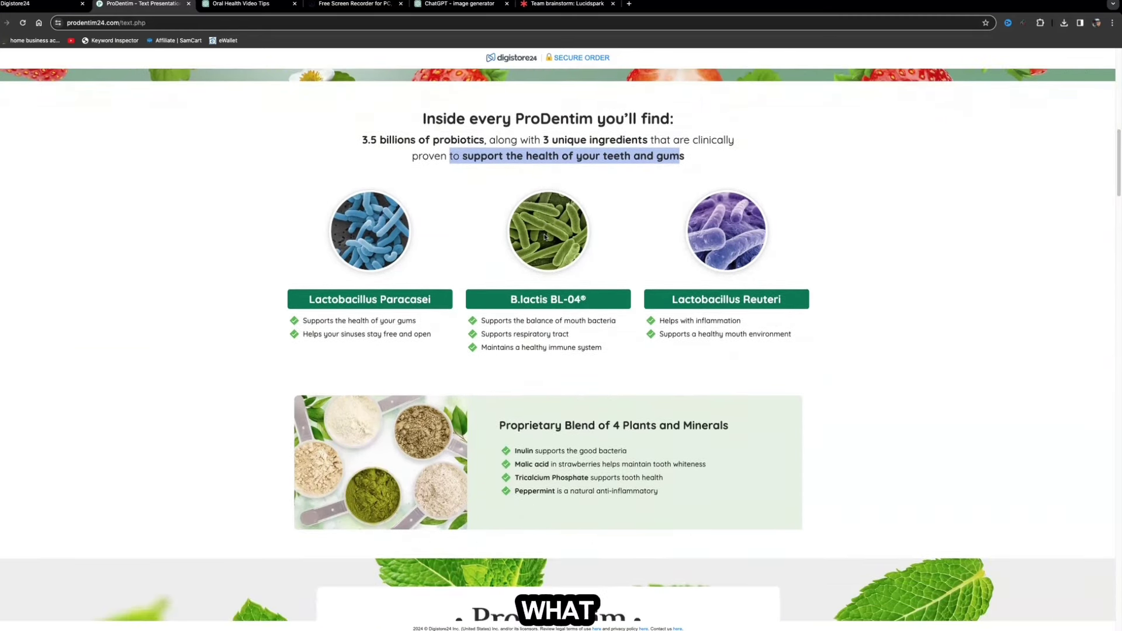
{"action": "scroll", "coordinate": [544, 236], "scroll_direction": "down", "scroll_amount": 3}
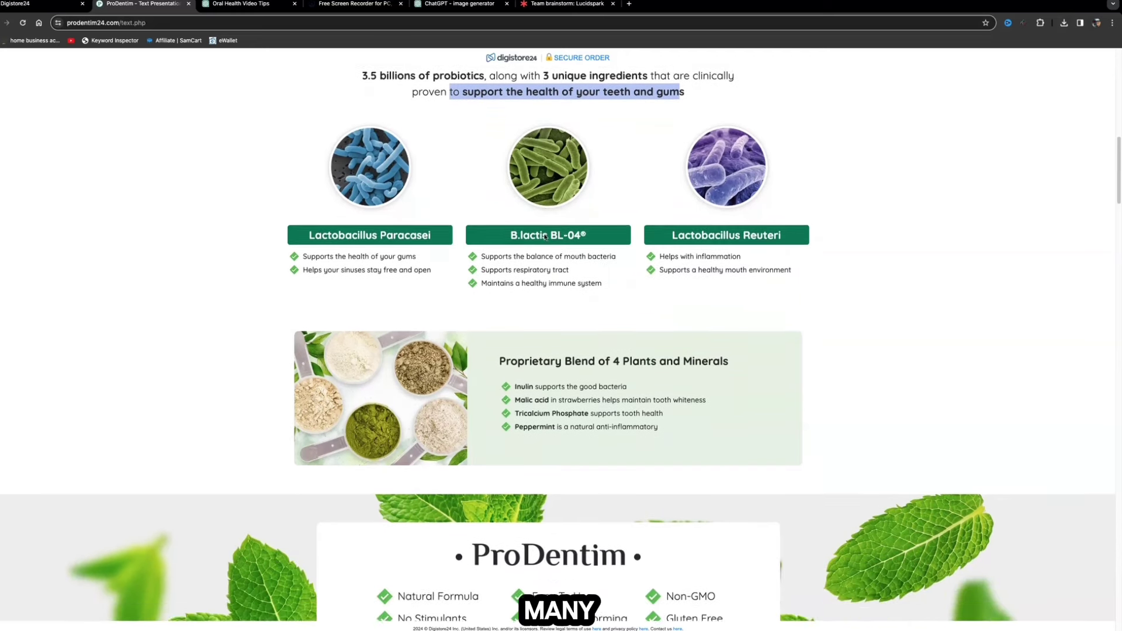
{"action": "scroll", "coordinate": [544, 237], "scroll_direction": "down", "scroll_amount": 1}
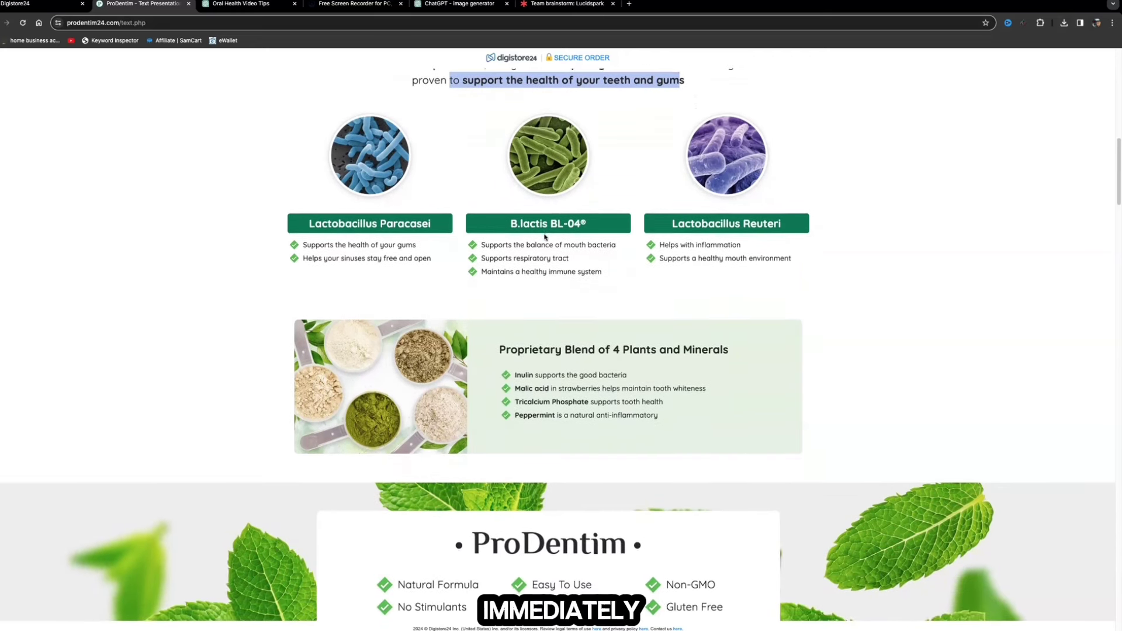
{"action": "scroll", "coordinate": [544, 237], "scroll_direction": "down", "scroll_amount": 1}
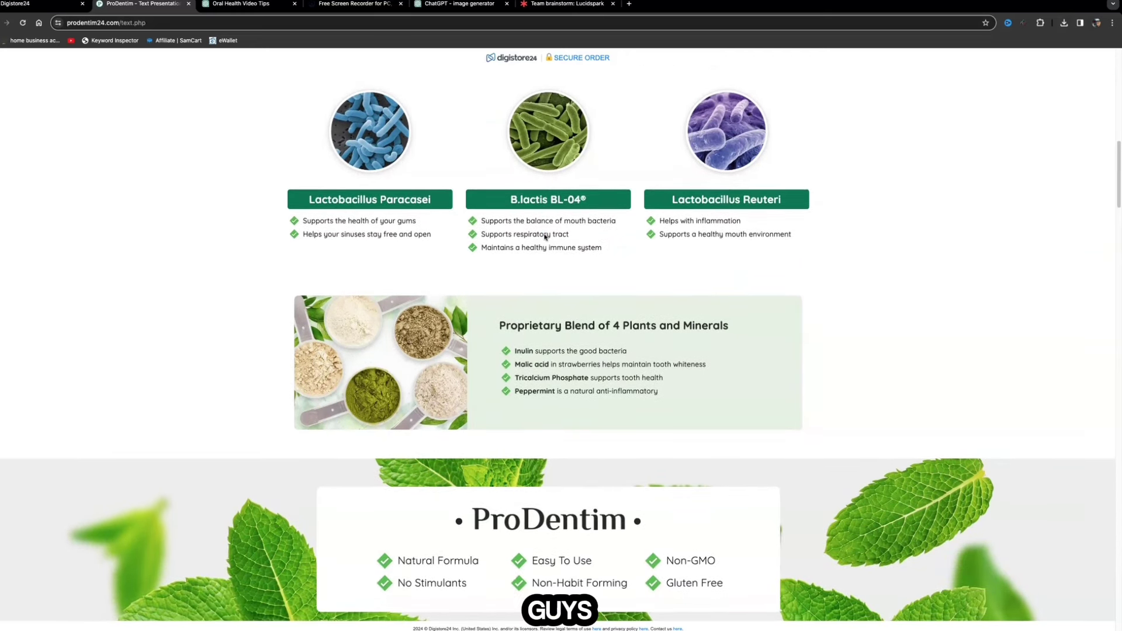
{"action": "scroll", "coordinate": [544, 236], "scroll_direction": "down", "scroll_amount": 3}
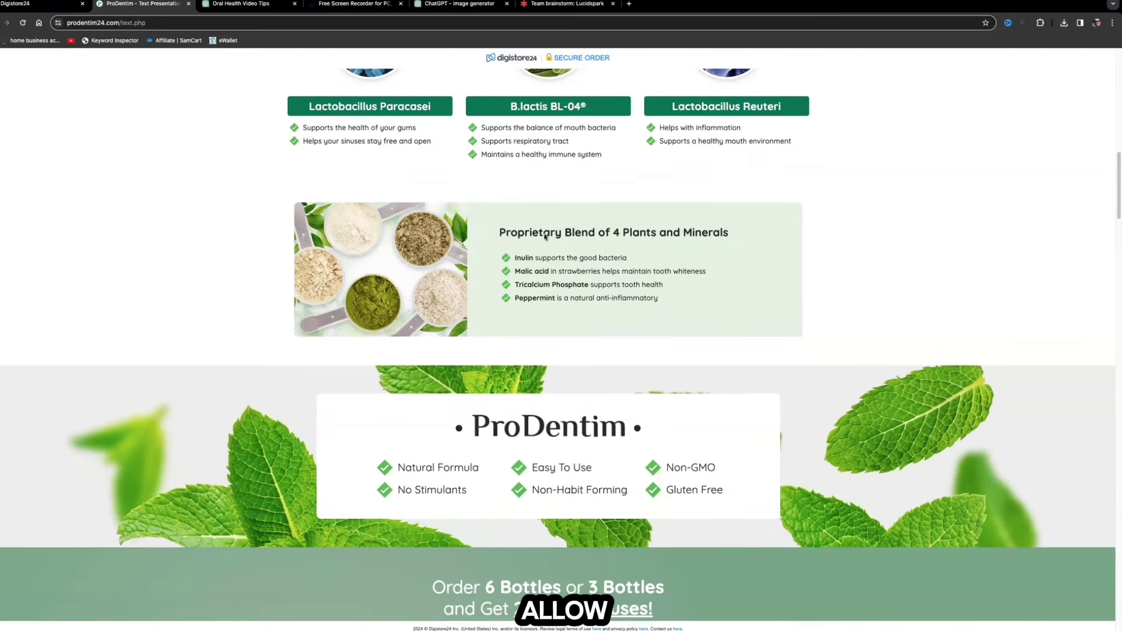
{"action": "scroll", "coordinate": [545, 237], "scroll_direction": "down", "scroll_amount": 1}
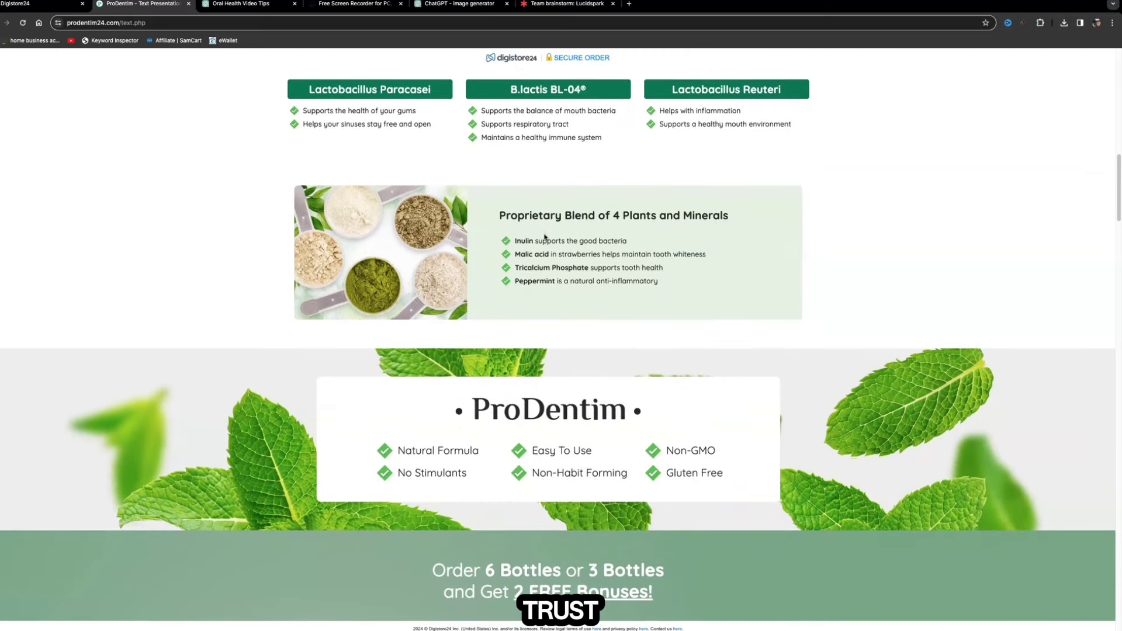
{"action": "scroll", "coordinate": [545, 237], "scroll_direction": "down", "scroll_amount": 1}
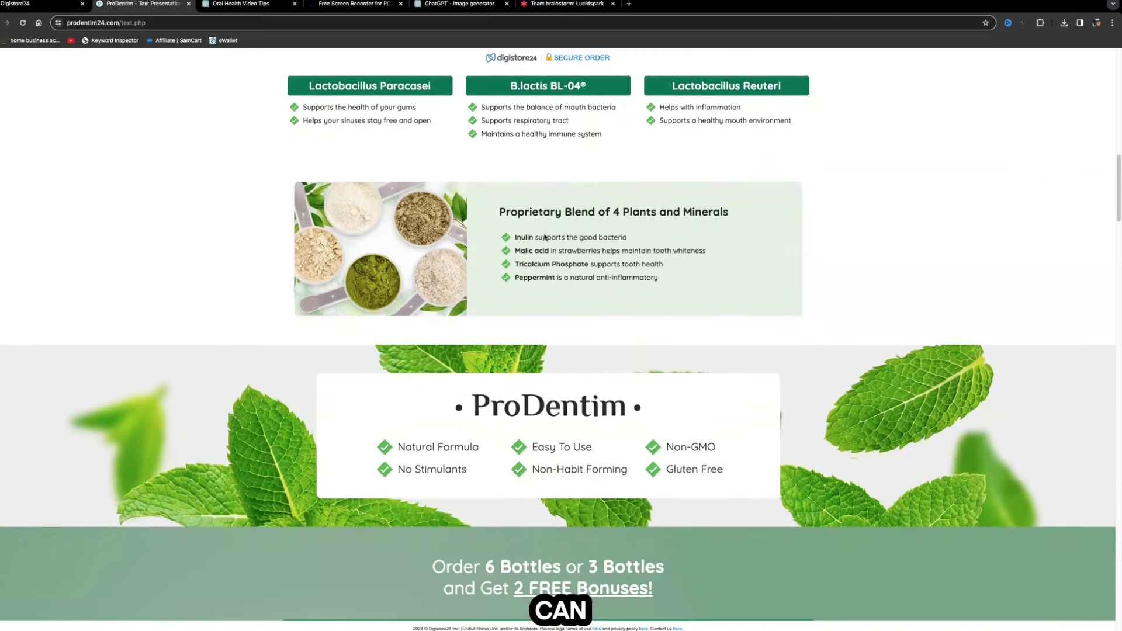
{"action": "scroll", "coordinate": [544, 237], "scroll_direction": "down", "scroll_amount": 1}
{"action": "scroll", "coordinate": [545, 237], "scroll_direction": "down", "scroll_amount": 1}
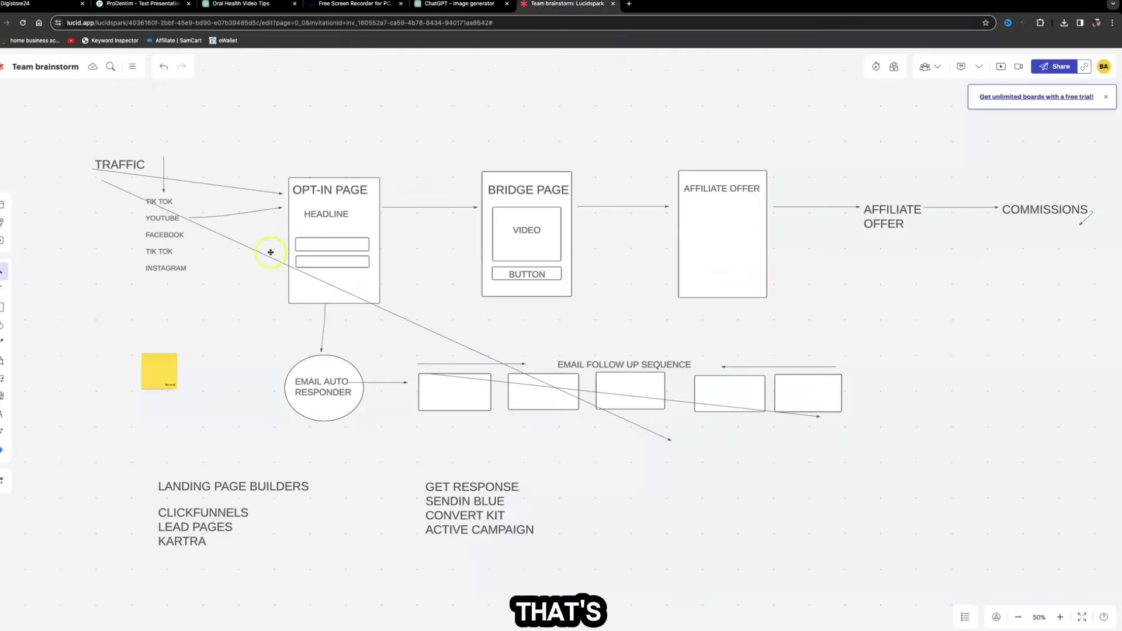
Point out the opt-in HEADLINE and EMAIL AUTO RESPONDER steps, then go to the Oral Health Video Tips chat.
{"action": "left_click", "coordinate": [322, 215]}
{"action": "left_click", "coordinate": [321, 388]}
{"action": "left_click", "coordinate": [331, 355]}
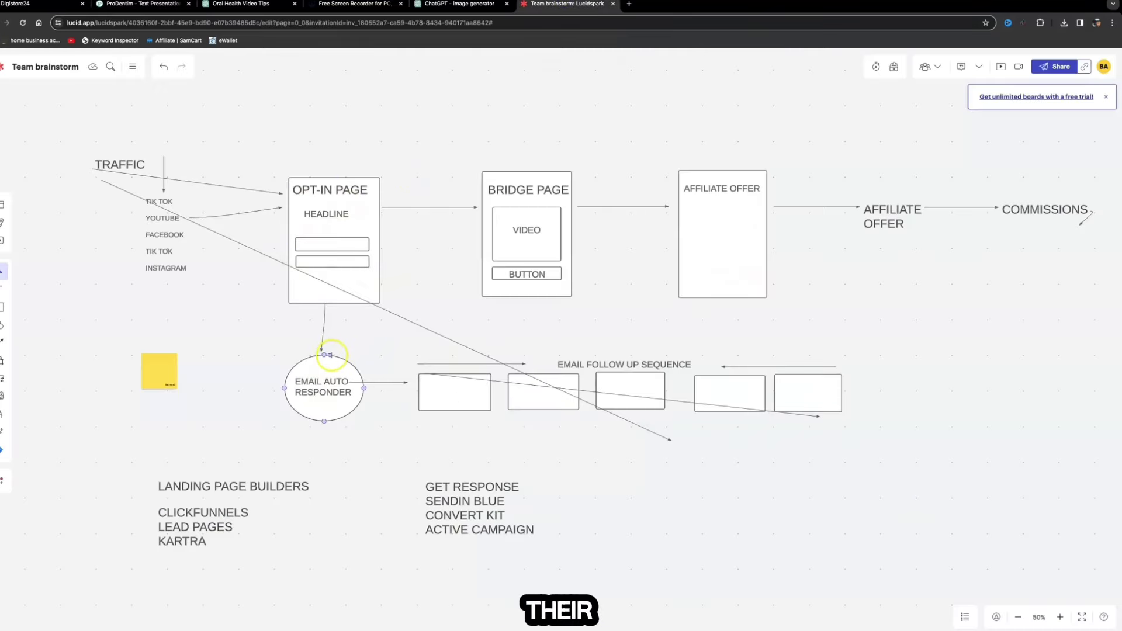
{"action": "left_click", "coordinate": [761, 429]}
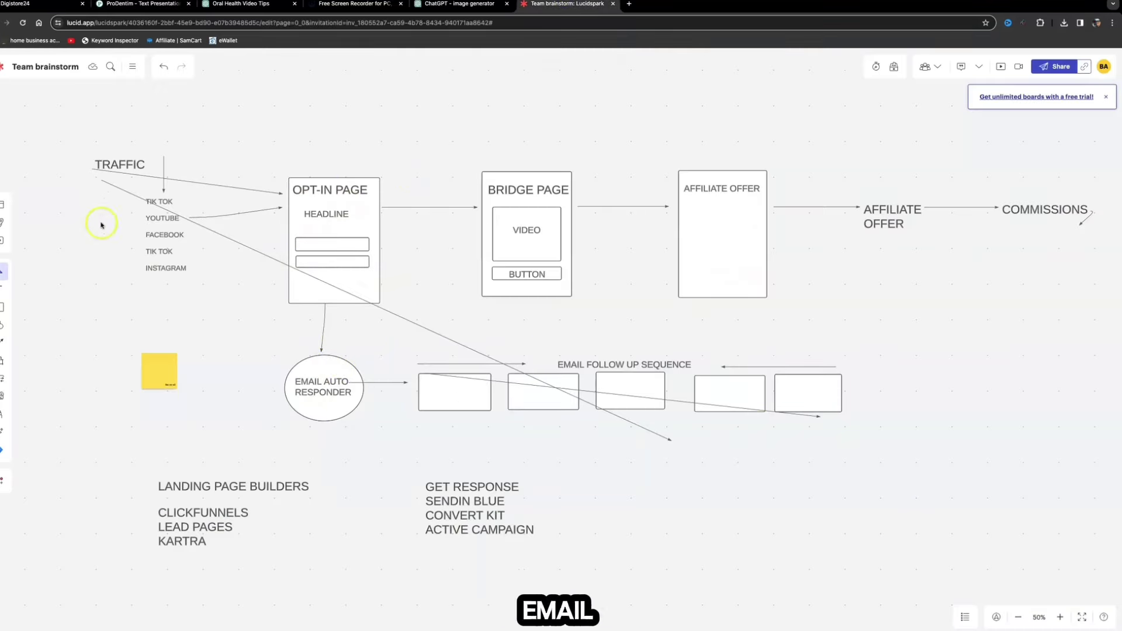
{"action": "left_click", "coordinate": [234, 4]}
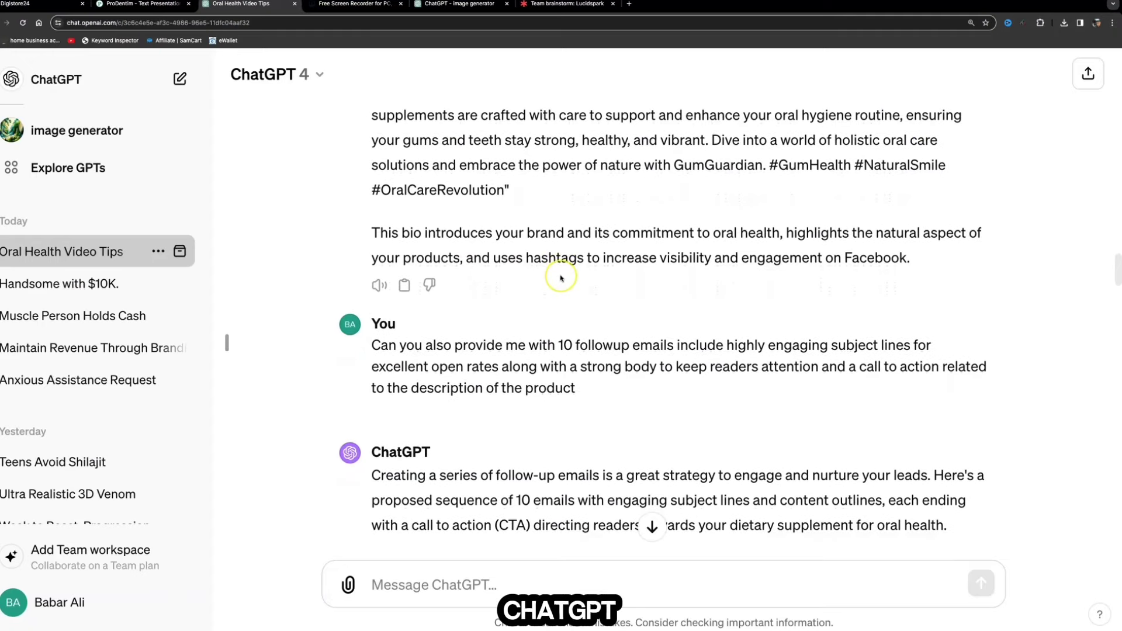
{"action": "scroll", "coordinate": [561, 278], "scroll_direction": "down", "scroll_amount": 1}
{"action": "left_click_drag", "start_coordinate": [331, 283], "coordinate": [760, 348]}
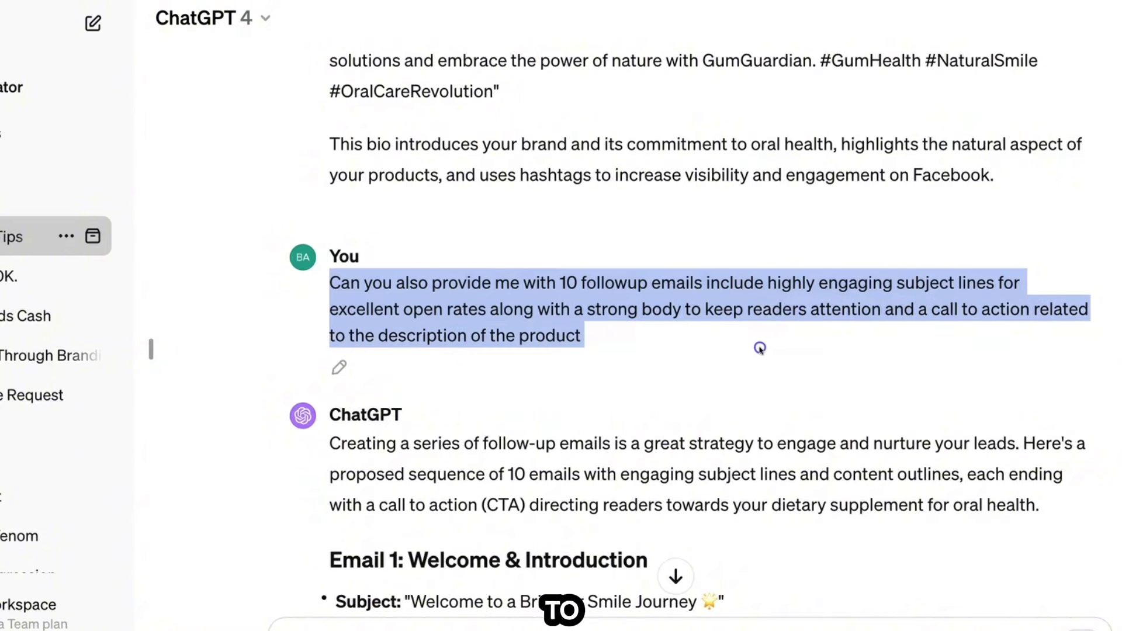
{"action": "scroll", "coordinate": [478, 292], "scroll_direction": "down", "scroll_amount": 10}
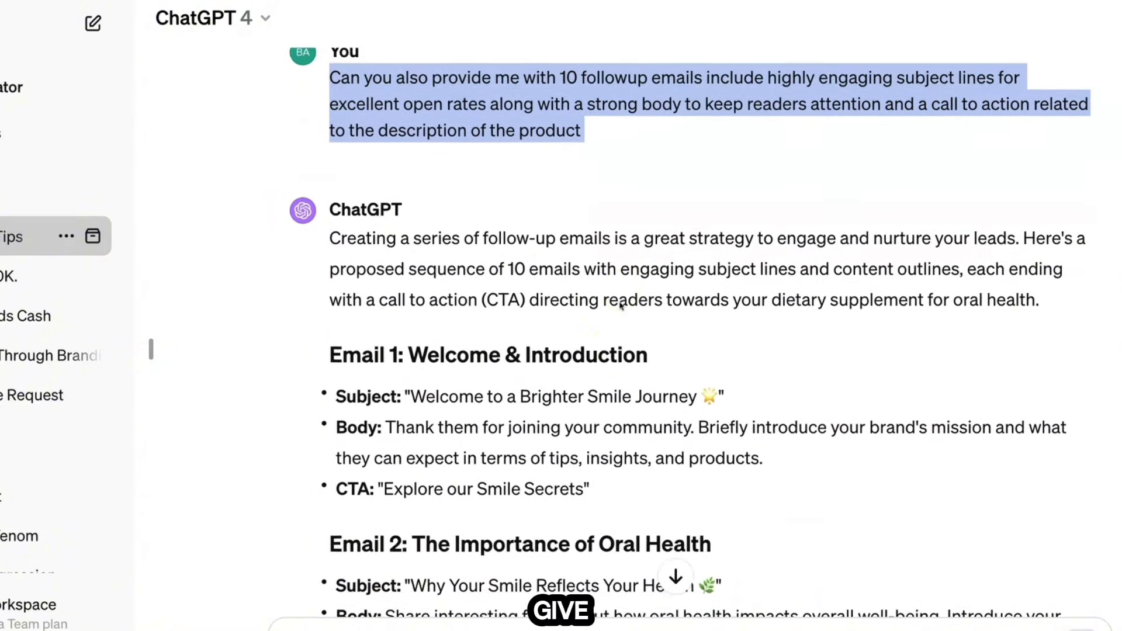
{"action": "scroll", "coordinate": [477, 294], "scroll_direction": "down", "scroll_amount": 2}
{"action": "scroll", "coordinate": [477, 294], "scroll_direction": "up", "scroll_amount": 8}
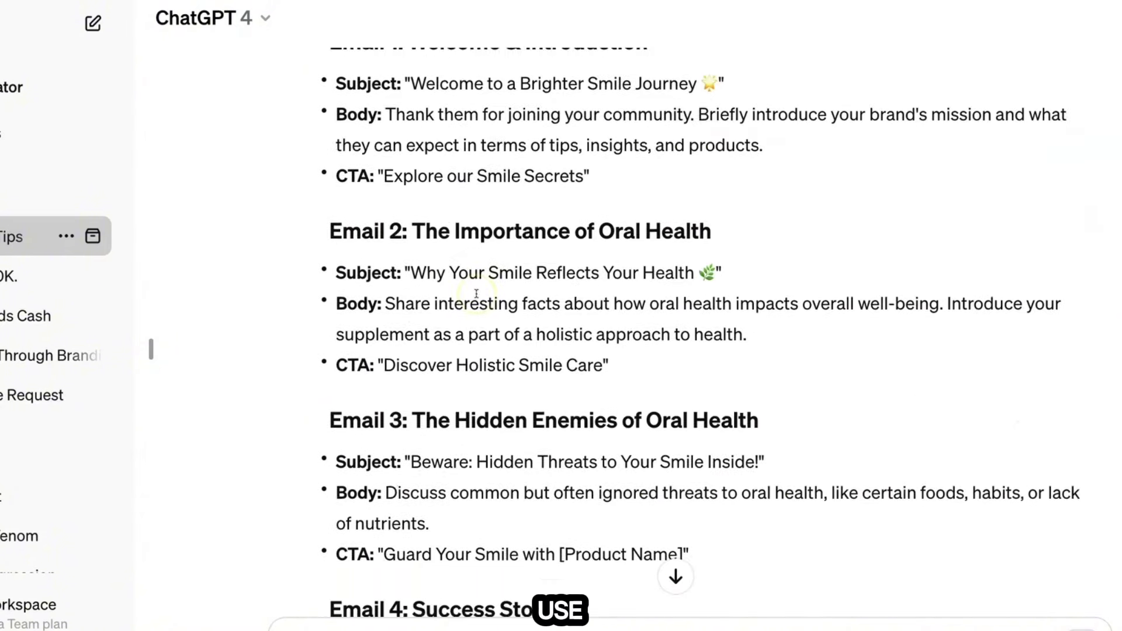
{"action": "scroll", "coordinate": [477, 293], "scroll_direction": "up", "scroll_amount": 2}
{"action": "left_click_drag", "start_coordinate": [411, 272], "coordinate": [696, 284]}
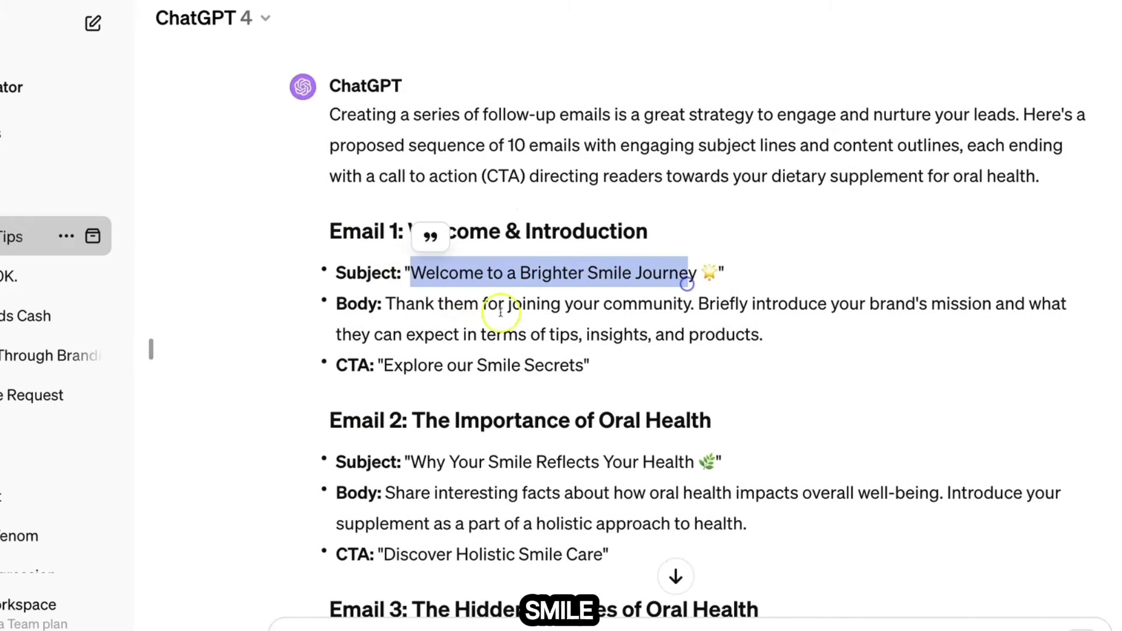
{"action": "scroll", "coordinate": [351, 327], "scroll_direction": "down", "scroll_amount": 20}
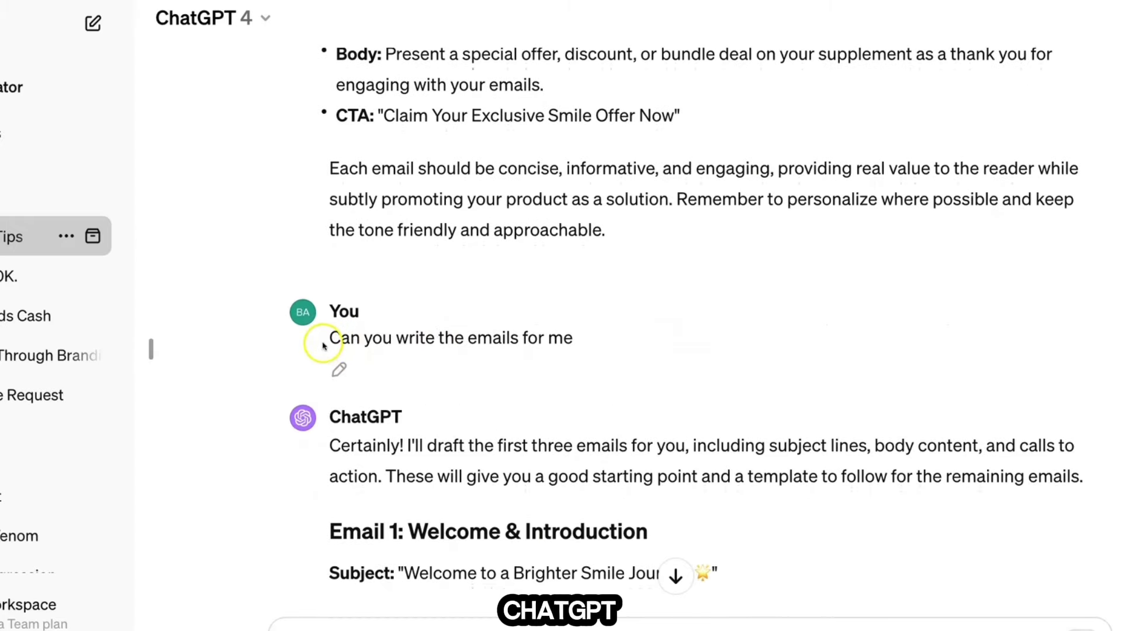
{"action": "left_click_drag", "start_coordinate": [343, 342], "coordinate": [543, 339]}
{"action": "scroll", "coordinate": [649, 333], "scroll_direction": "down", "scroll_amount": 5}
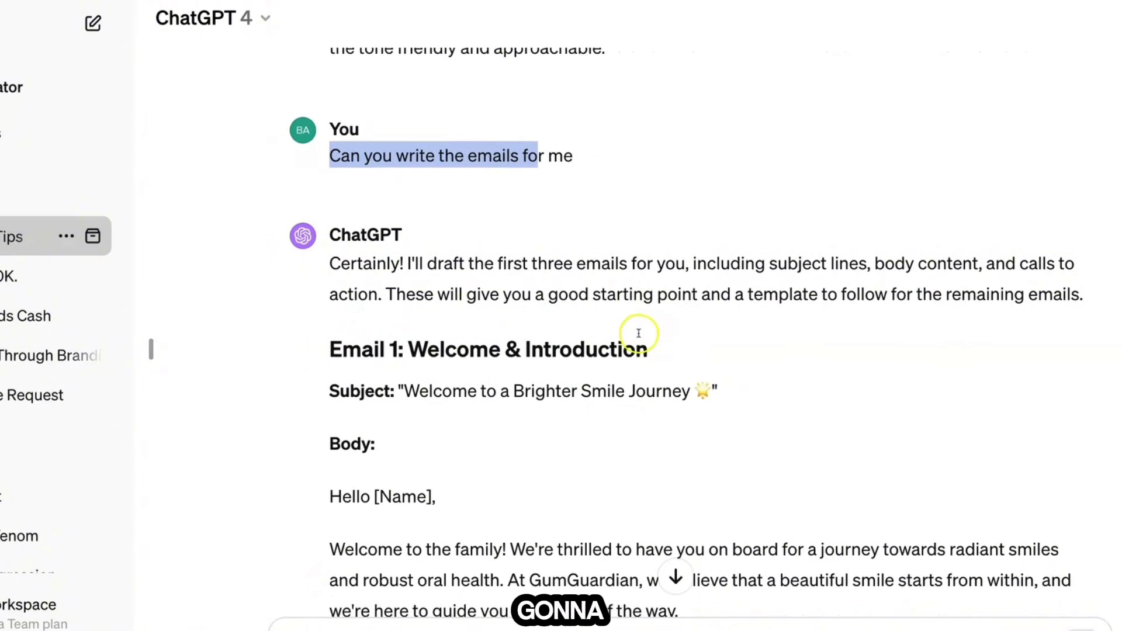
{"action": "left_click_drag", "start_coordinate": [416, 269], "coordinate": [682, 270]}
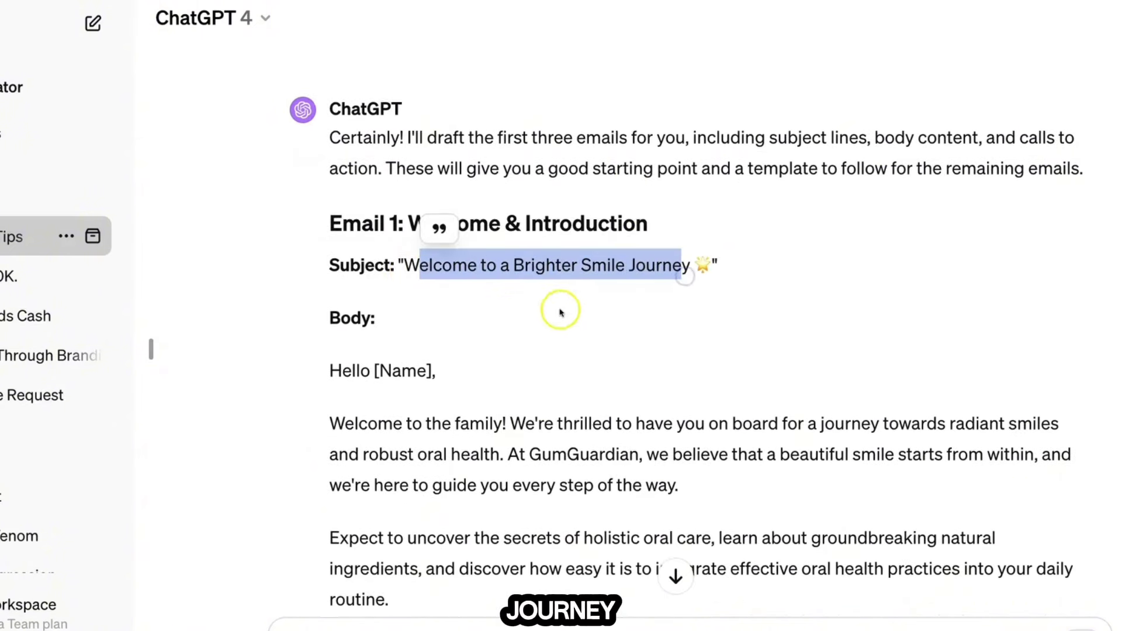
{"action": "scroll", "coordinate": [395, 345], "scroll_direction": "down", "scroll_amount": 2}
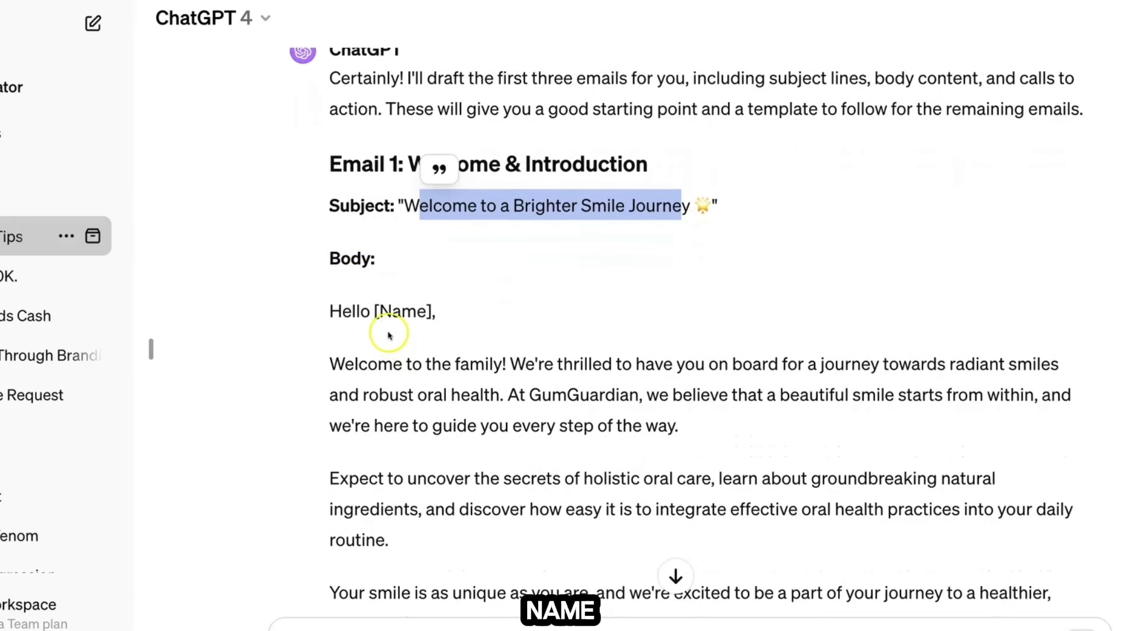
{"action": "scroll", "coordinate": [409, 315], "scroll_direction": "down", "scroll_amount": 1}
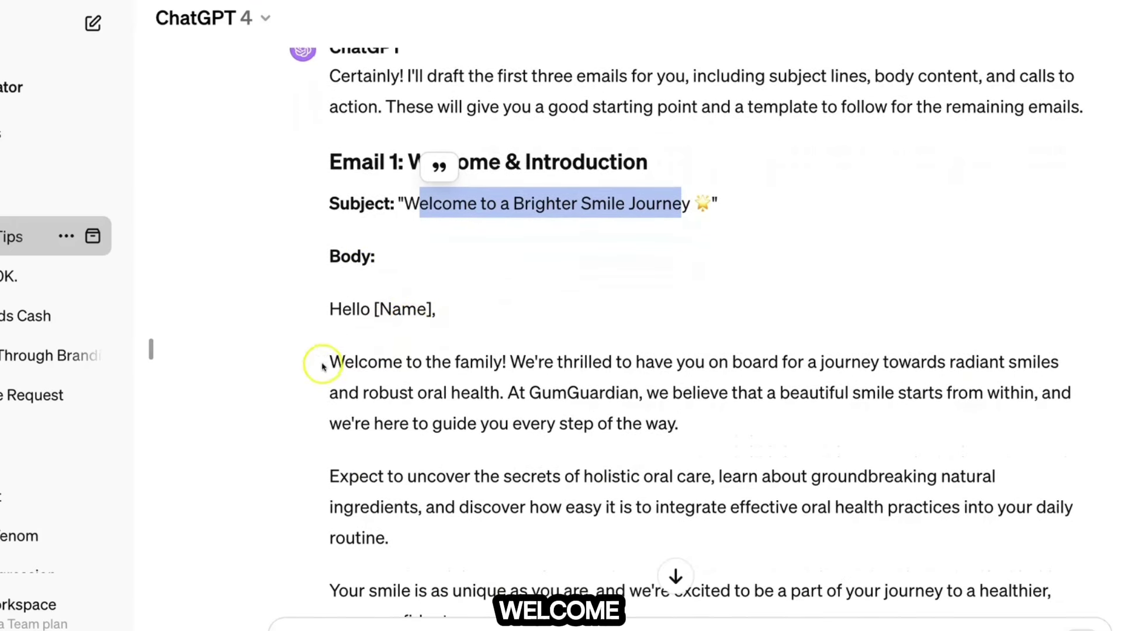
{"action": "scroll", "coordinate": [930, 352], "scroll_direction": "down", "scroll_amount": 1}
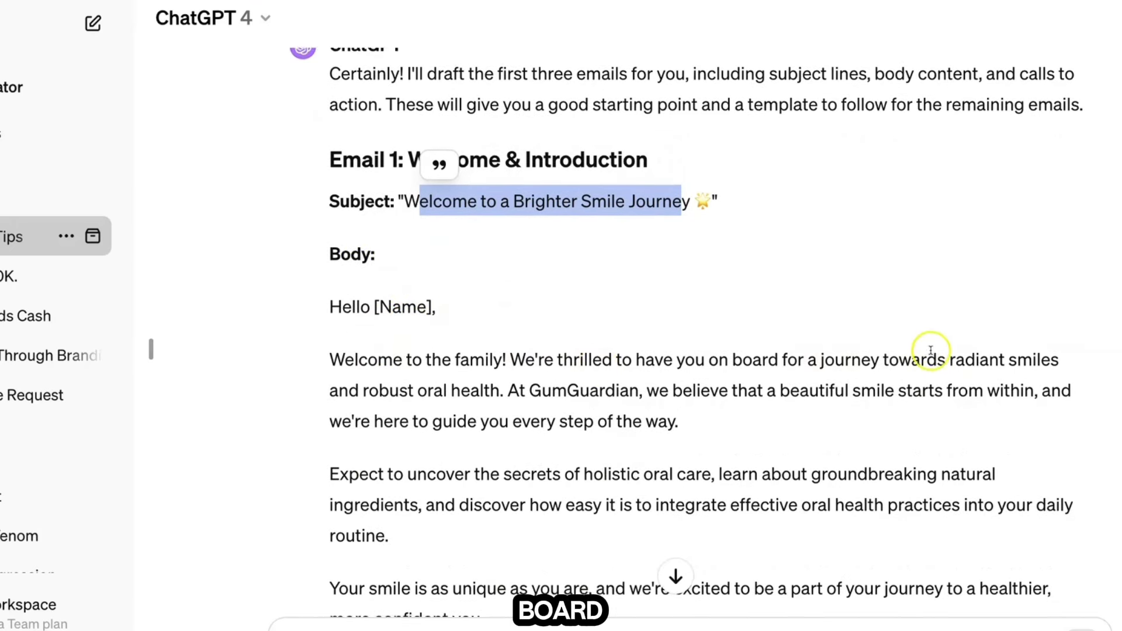
{"action": "scroll", "coordinate": [931, 351], "scroll_direction": "down", "scroll_amount": 1}
{"action": "scroll", "coordinate": [561, 380], "scroll_direction": "down", "scroll_amount": 1}
{"action": "left_click_drag", "start_coordinate": [531, 370], "coordinate": [636, 375]}
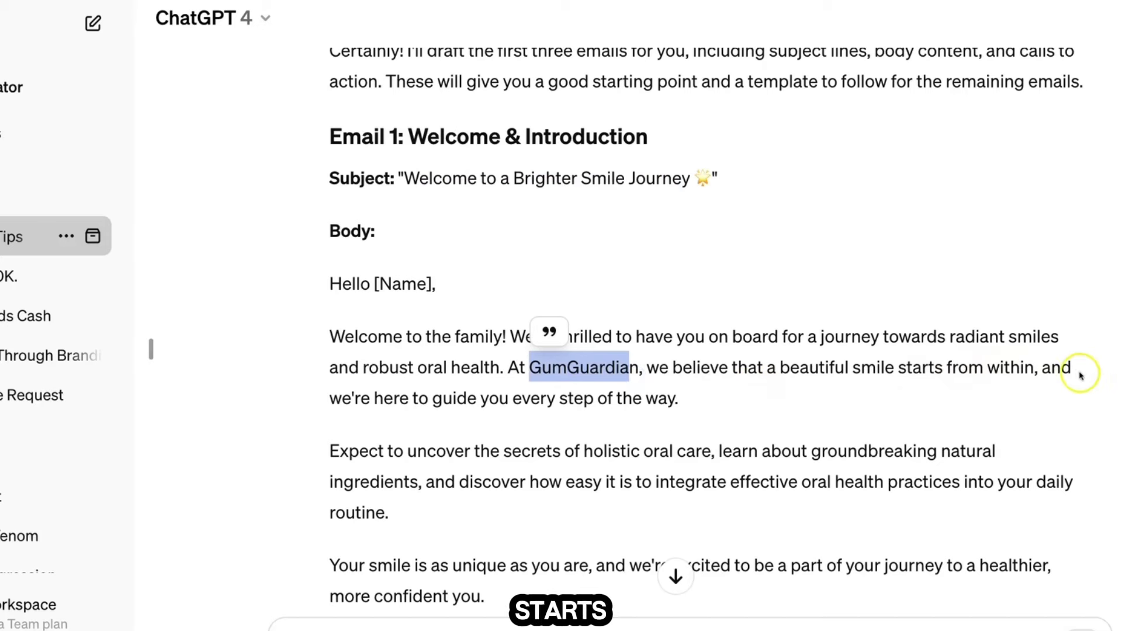
{"action": "scroll", "coordinate": [666, 403], "scroll_direction": "down", "scroll_amount": 1}
{"action": "scroll", "coordinate": [674, 407], "scroll_direction": "down", "scroll_amount": 2}
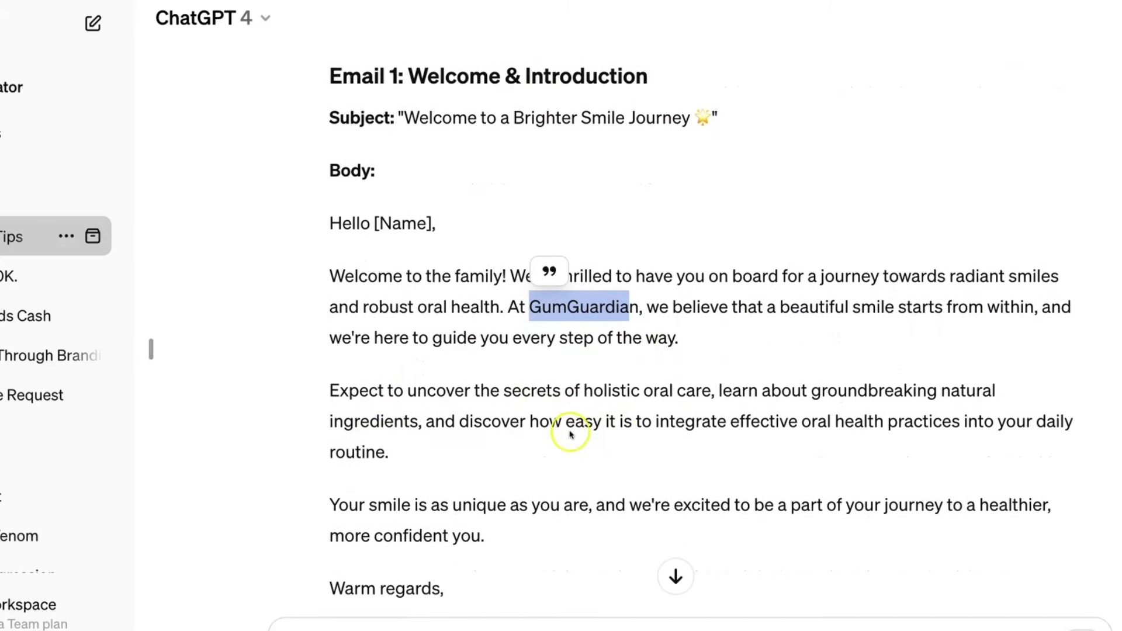
{"action": "scroll", "coordinate": [626, 433], "scroll_direction": "down", "scroll_amount": 5}
{"action": "scroll", "coordinate": [646, 433], "scroll_direction": "down", "scroll_amount": 9}
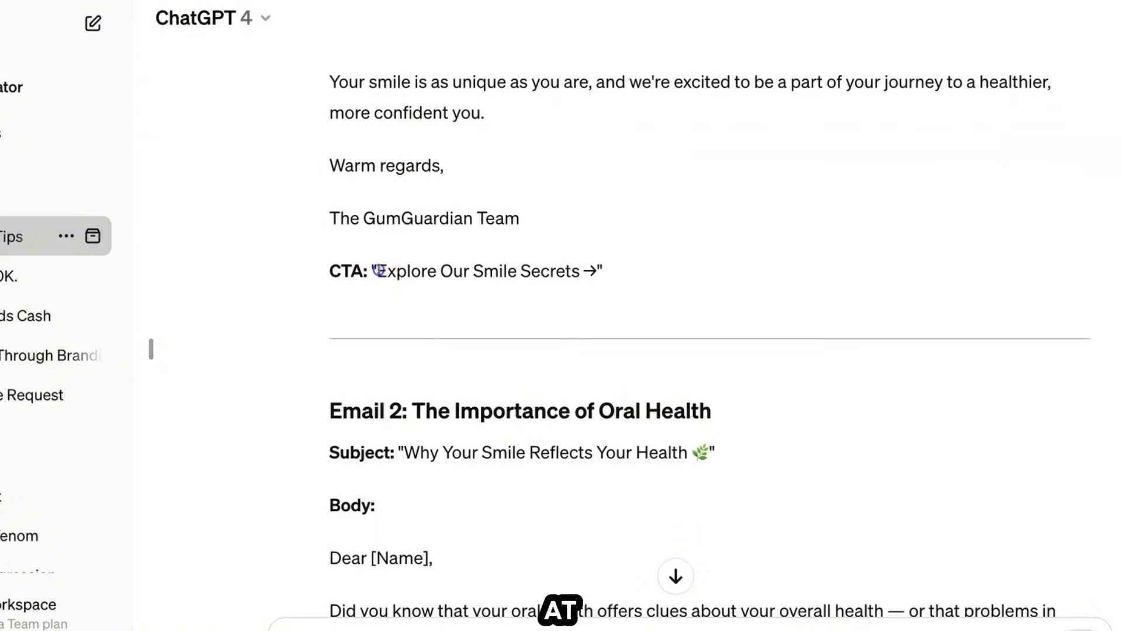
{"action": "left_click_drag", "start_coordinate": [377, 271], "coordinate": [586, 273]}
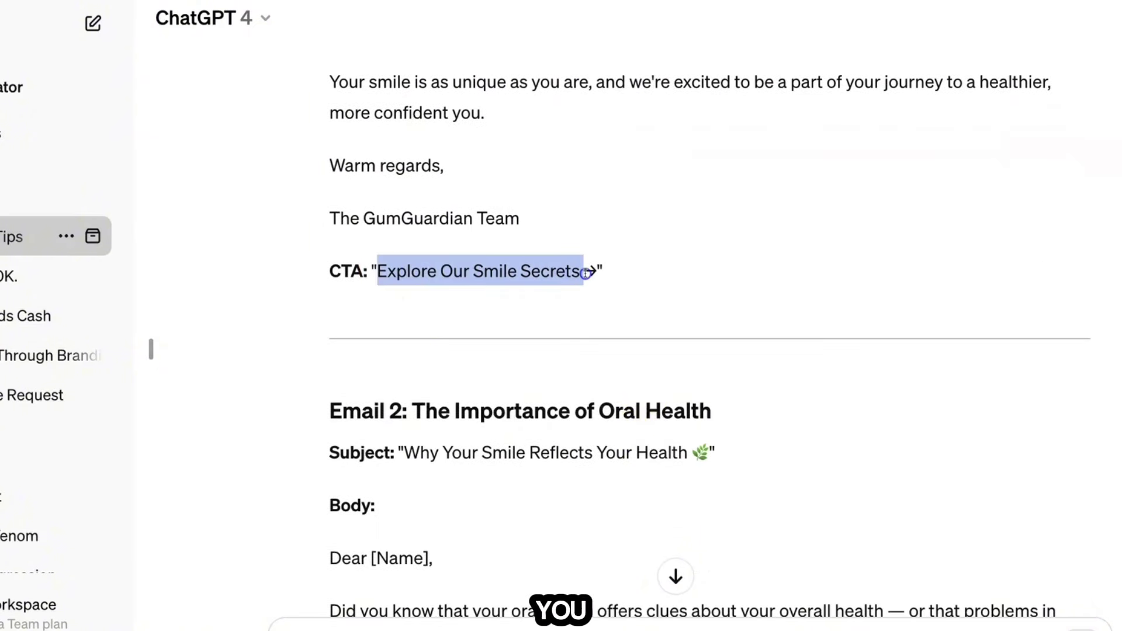
{"action": "left_click", "coordinate": [630, 284]}
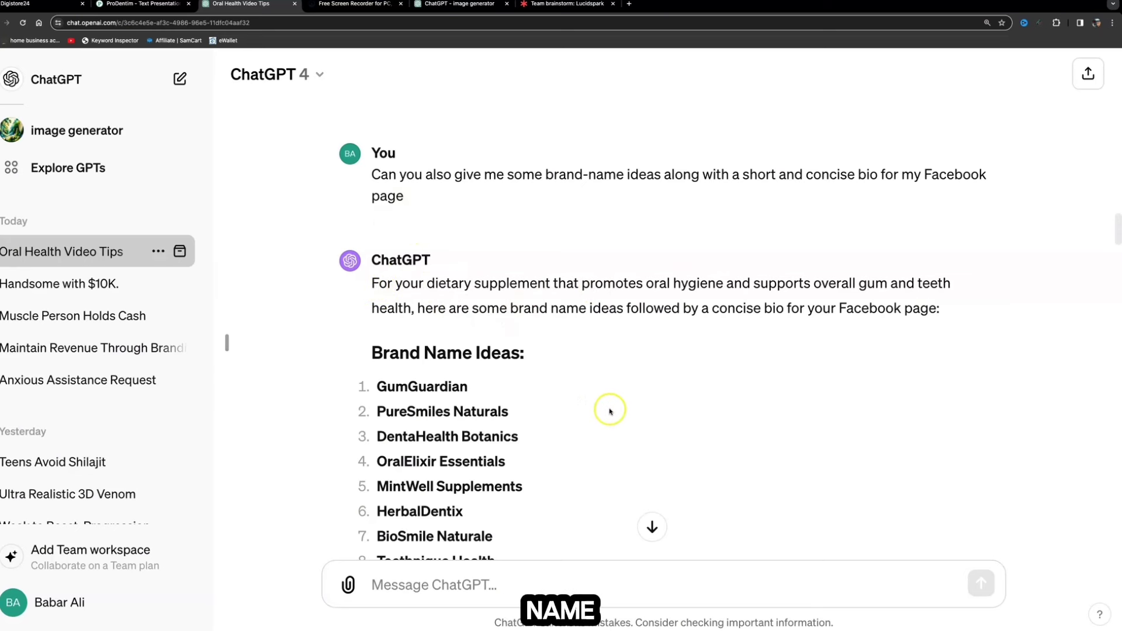
Review the brand name ideas and highlight the GumGuardian Facebook bio paragraph.
{"action": "scroll", "coordinate": [597, 362], "scroll_direction": "down", "scroll_amount": 1}
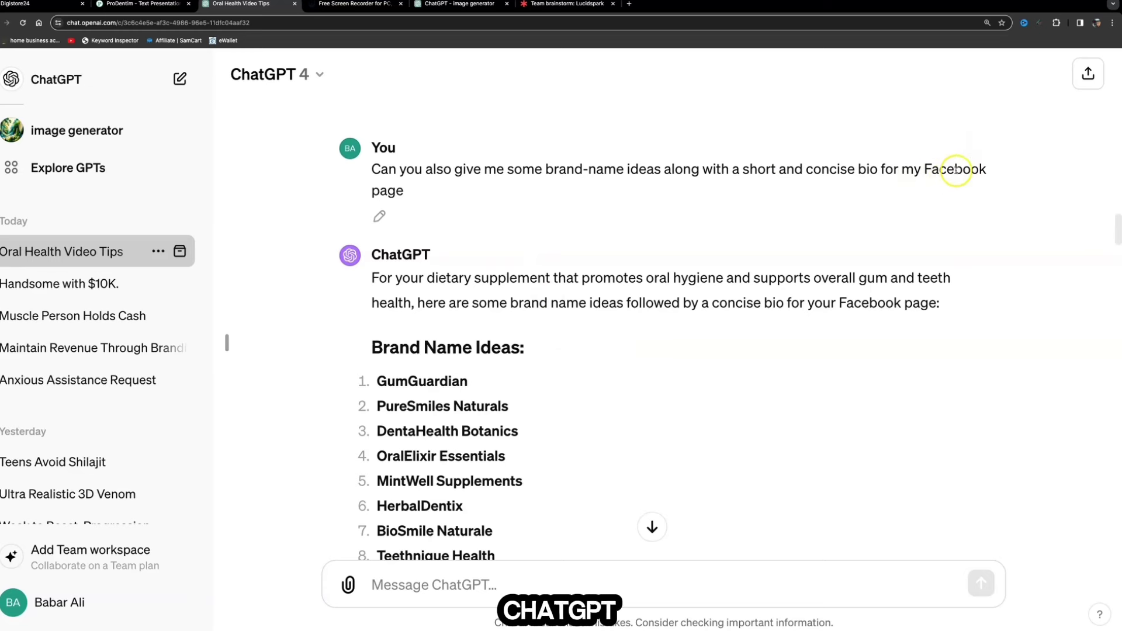
{"action": "scroll", "coordinate": [591, 255], "scroll_direction": "down", "scroll_amount": 1}
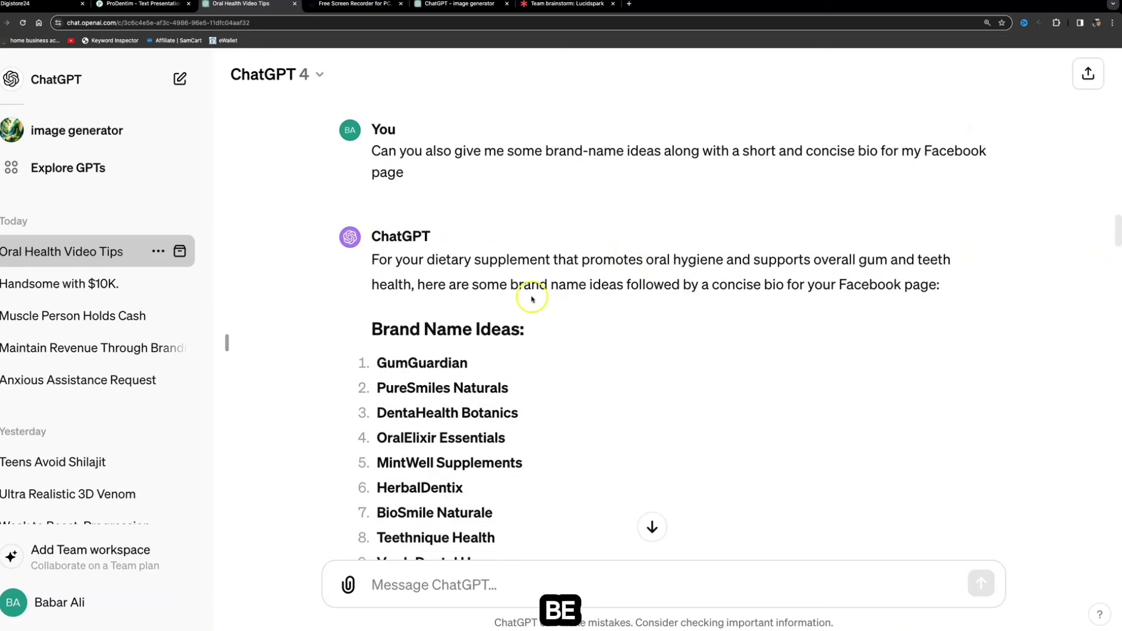
{"action": "scroll", "coordinate": [557, 304], "scroll_direction": "down", "scroll_amount": 1}
{"action": "scroll", "coordinate": [567, 315], "scroll_direction": "up", "scroll_amount": 3}
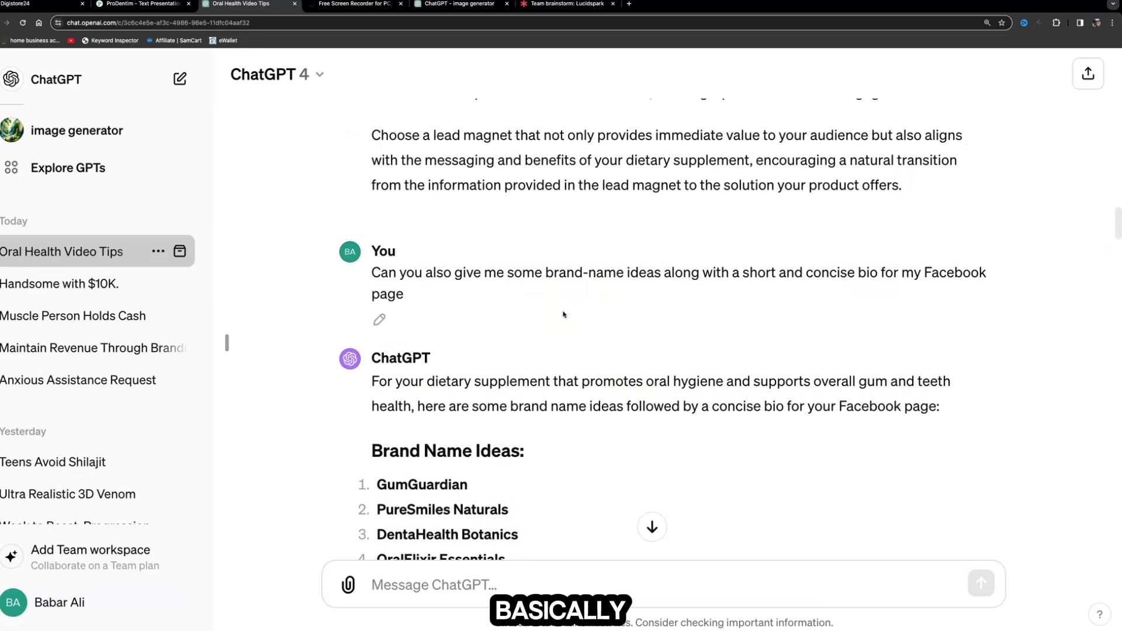
{"action": "scroll", "coordinate": [564, 315], "scroll_direction": "down", "scroll_amount": 5}
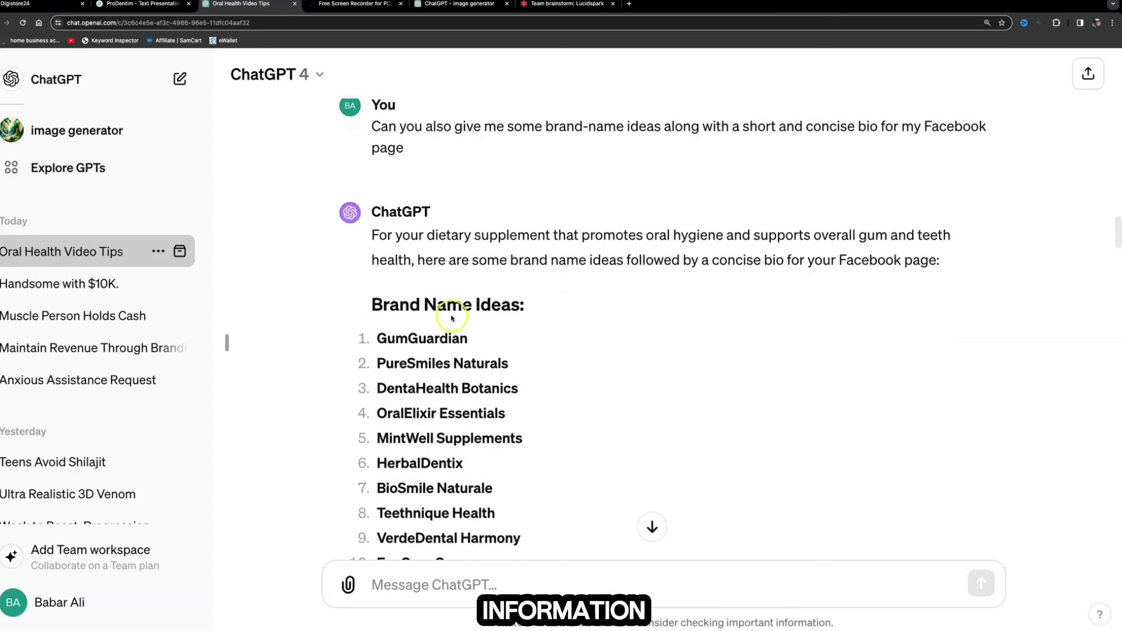
{"action": "scroll", "coordinate": [497, 310], "scroll_direction": "down", "scroll_amount": 3}
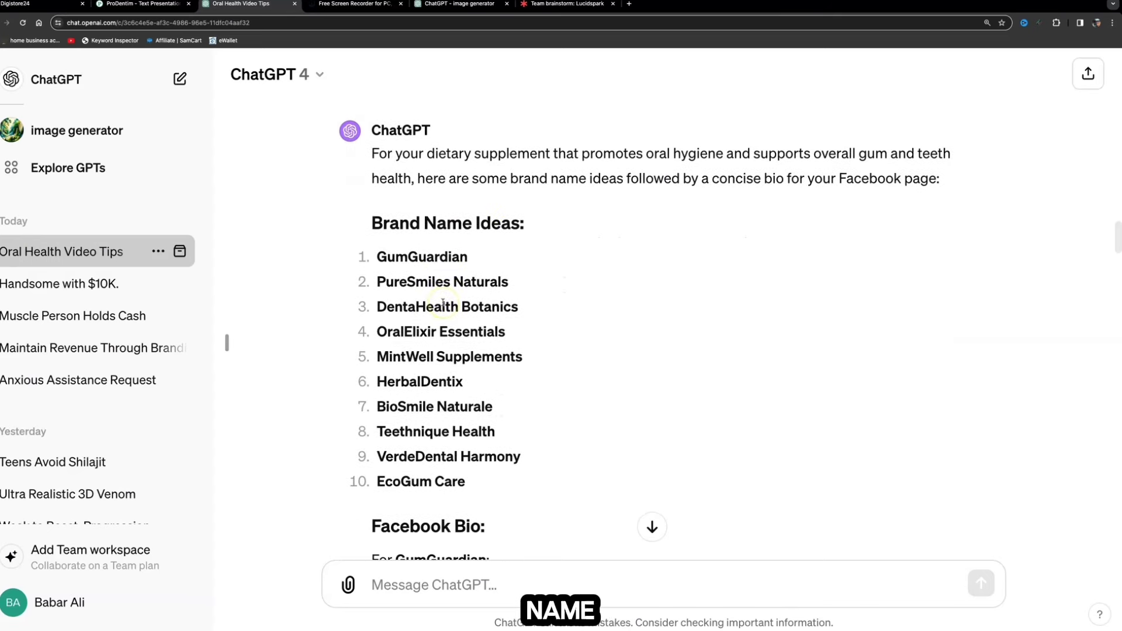
{"action": "scroll", "coordinate": [443, 303], "scroll_direction": "down", "scroll_amount": 1}
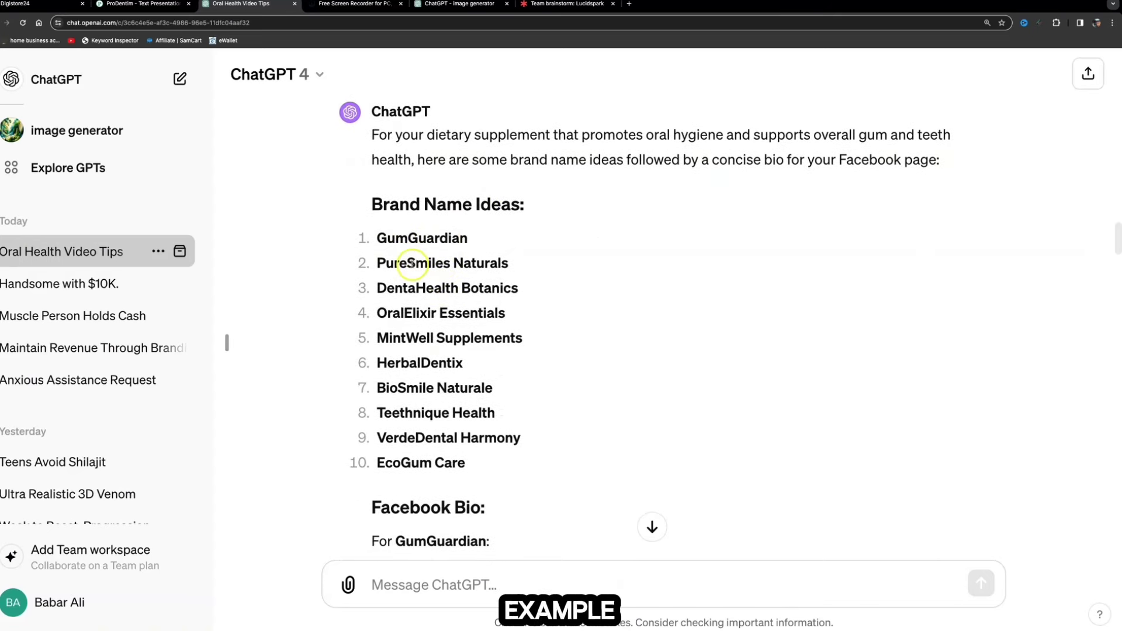
{"action": "scroll", "coordinate": [514, 264], "scroll_direction": "down", "scroll_amount": 4}
{"action": "scroll", "coordinate": [494, 275], "scroll_direction": "down", "scroll_amount": 7}
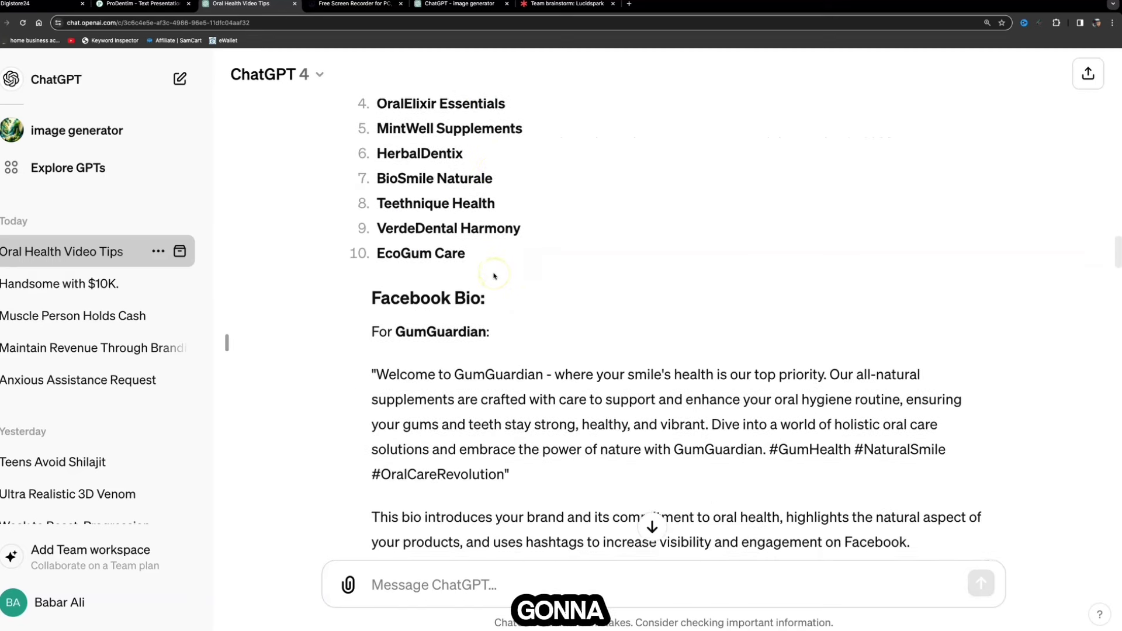
{"action": "left_click_drag", "start_coordinate": [373, 288], "coordinate": [514, 390]}
{"action": "left_click", "coordinate": [506, 380]}
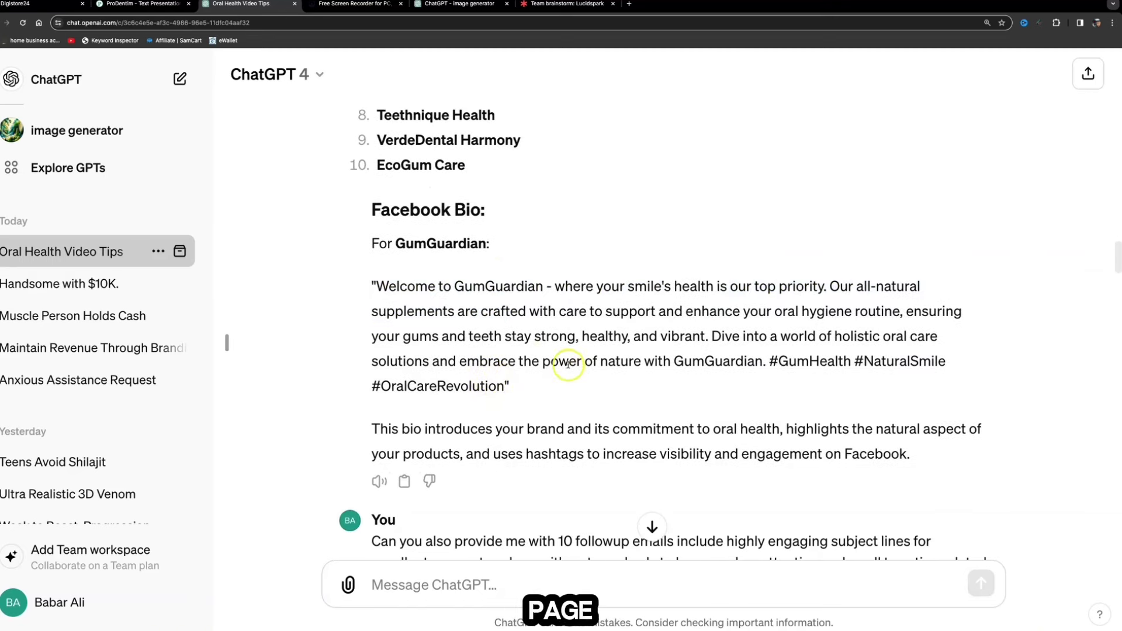
Highlight the first video title idea, read the remaining titles, and return to the Team brainstorm board.
{"action": "scroll", "coordinate": [587, 381], "scroll_direction": "down", "scroll_amount": 1}
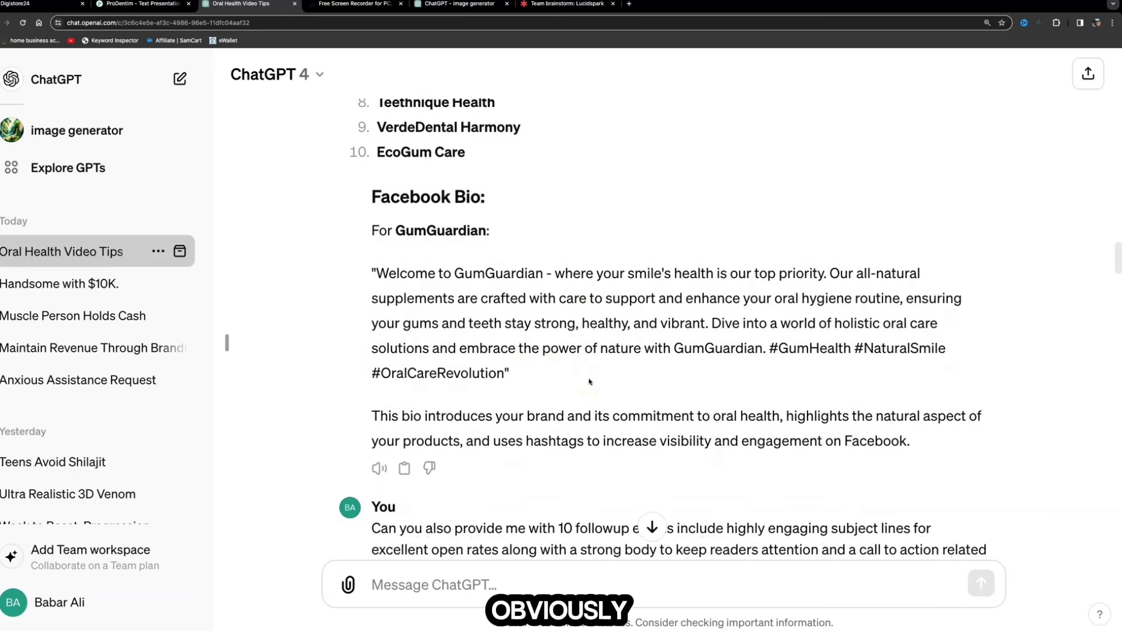
{"action": "scroll", "coordinate": [589, 381], "scroll_direction": "up", "scroll_amount": 15}
{"action": "left_click_drag", "start_coordinate": [381, 291], "coordinate": [847, 292]}
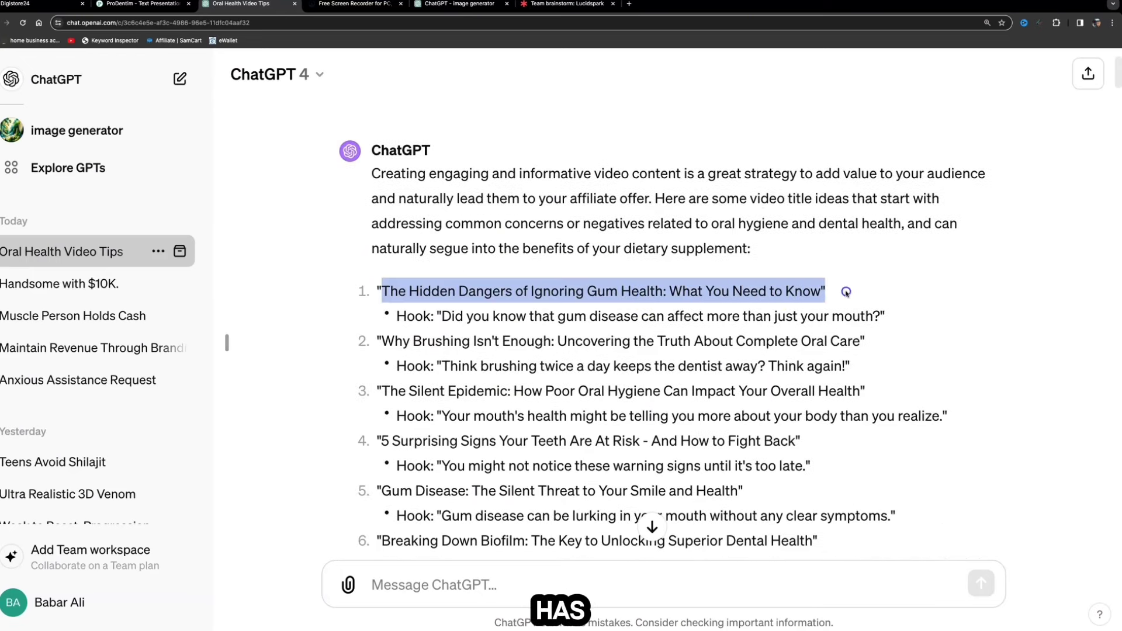
{"action": "scroll", "coordinate": [846, 286], "scroll_direction": "down", "scroll_amount": 1}
{"action": "left_click", "coordinate": [846, 274]}
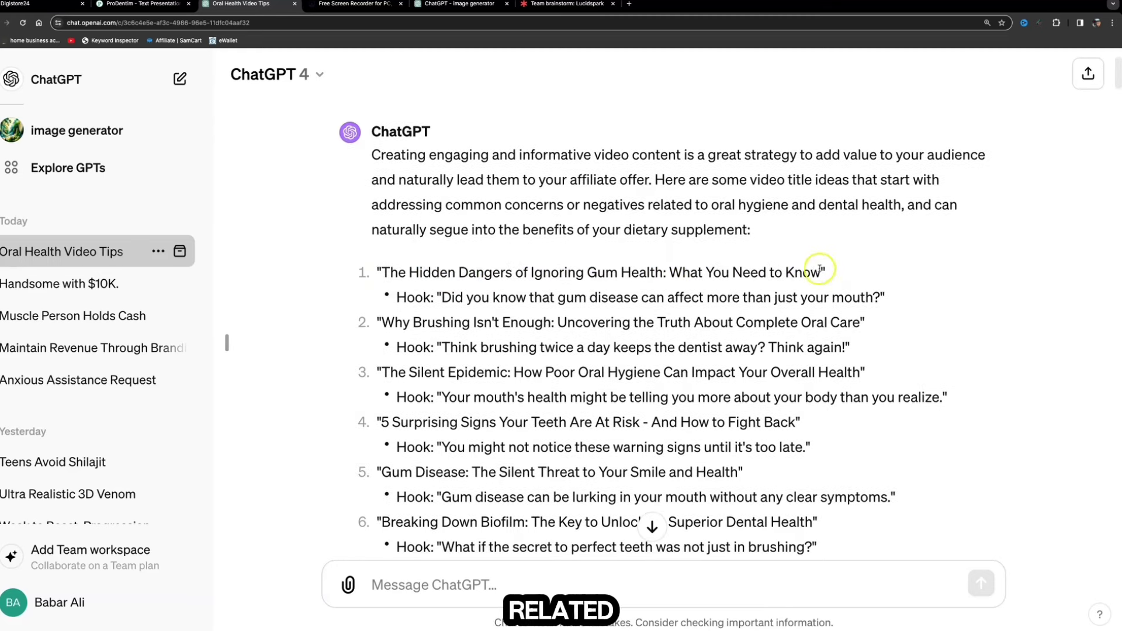
{"action": "scroll", "coordinate": [821, 269], "scroll_direction": "down", "scroll_amount": 1}
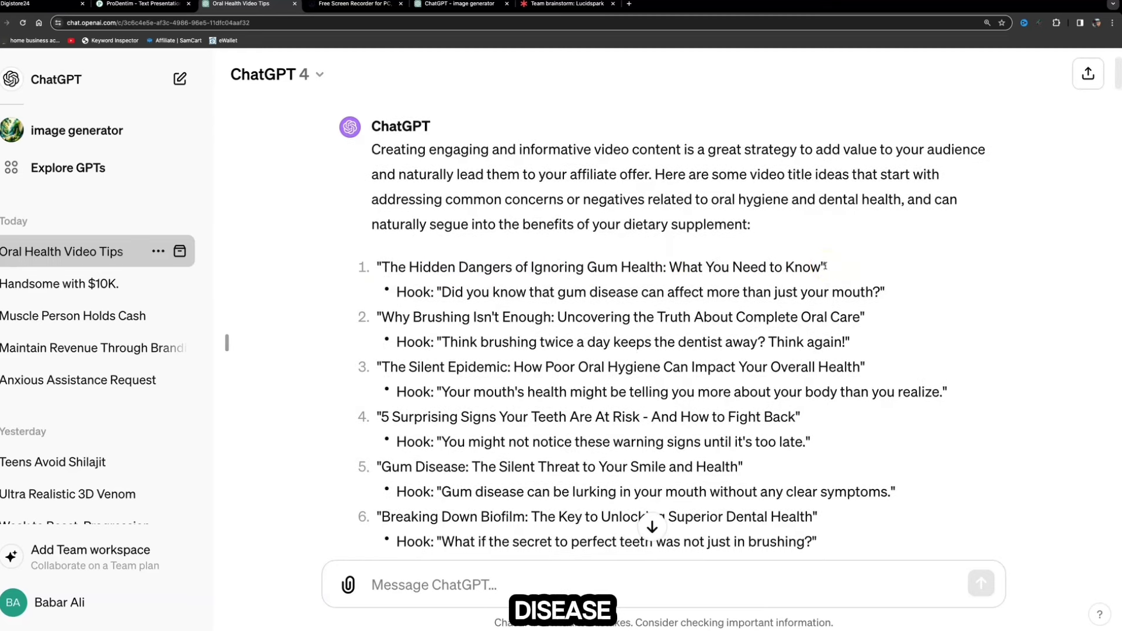
{"action": "scroll", "coordinate": [821, 269], "scroll_direction": "down", "scroll_amount": 1}
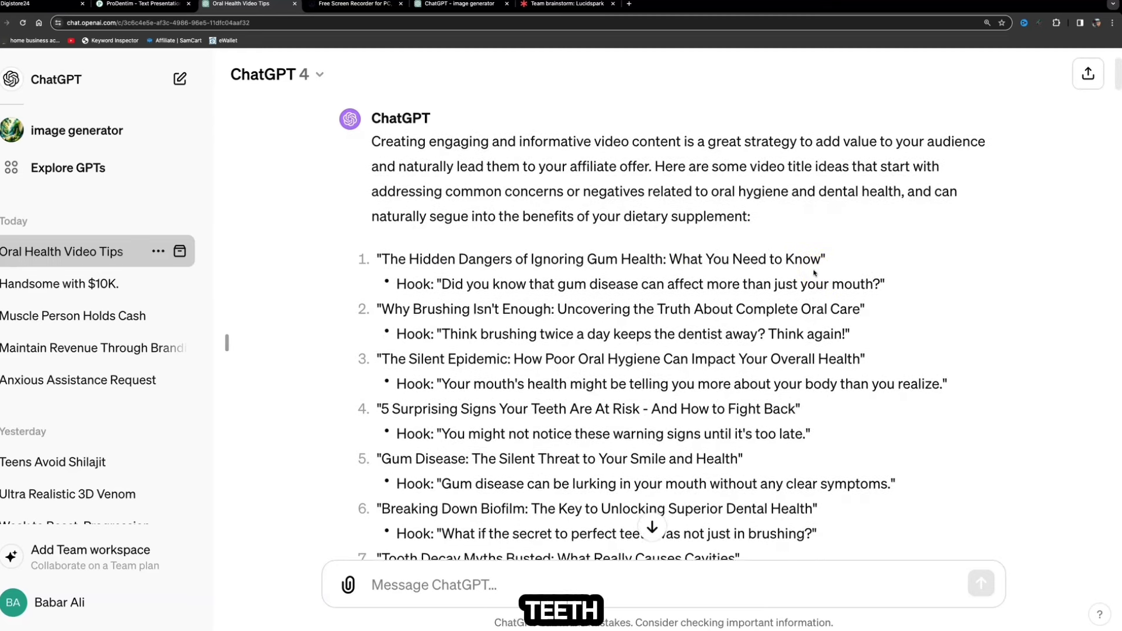
{"action": "scroll", "coordinate": [814, 273], "scroll_direction": "down", "scroll_amount": 3}
{"action": "scroll", "coordinate": [814, 273], "scroll_direction": "down", "scroll_amount": 2}
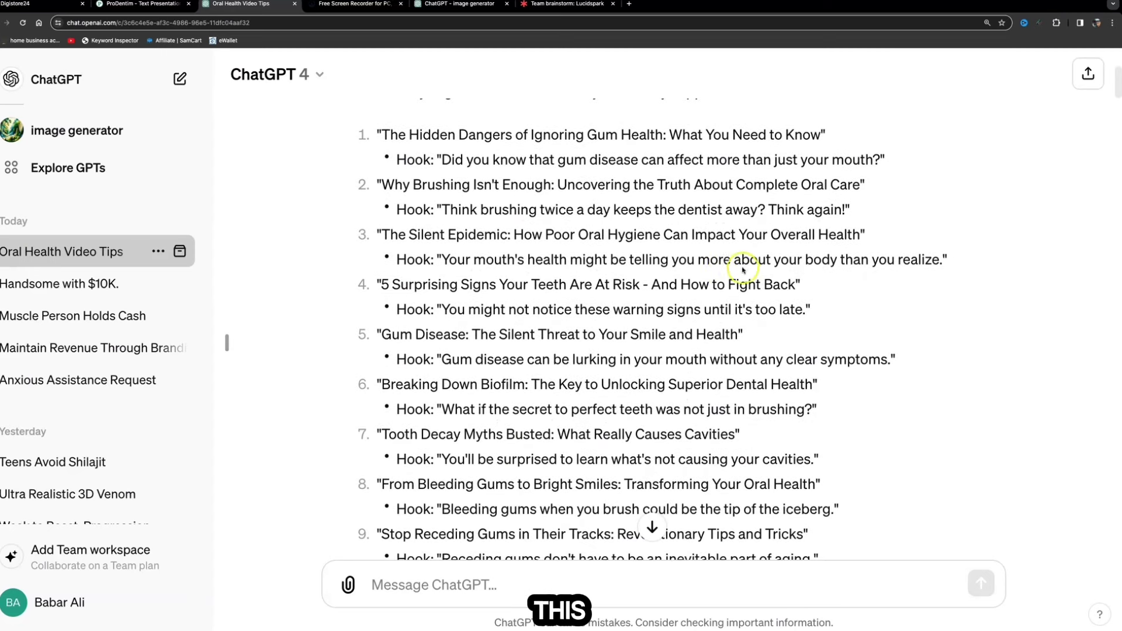
{"action": "left_click", "coordinate": [566, 4]}
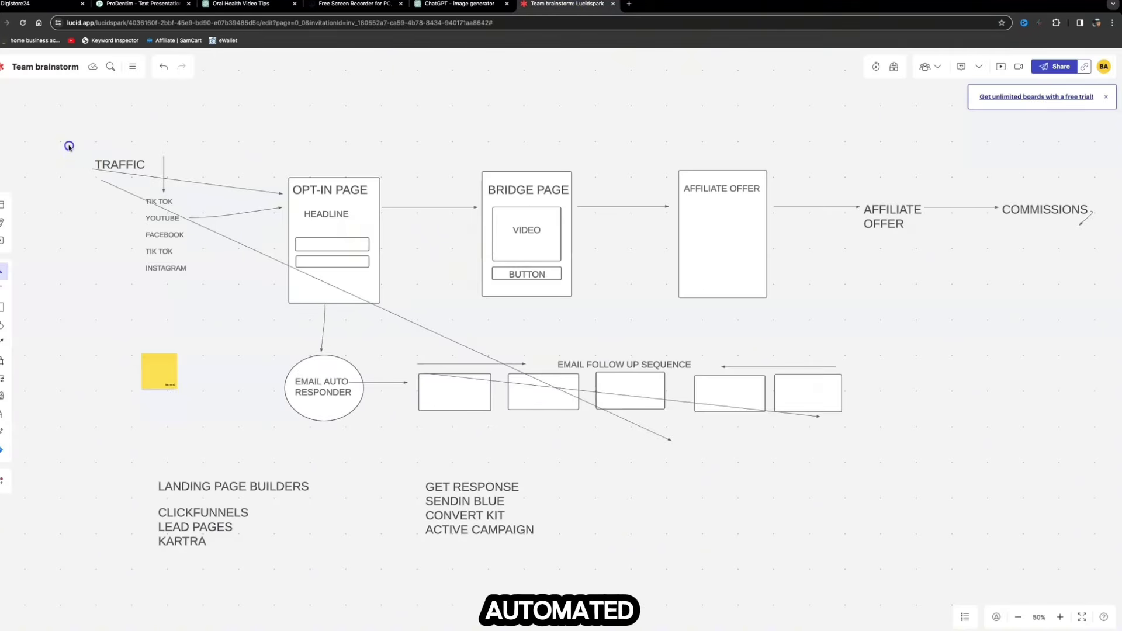
{"action": "left_click_drag", "start_coordinate": [68, 147], "coordinate": [1004, 551]}
{"action": "left_click", "coordinate": [433, 140]}
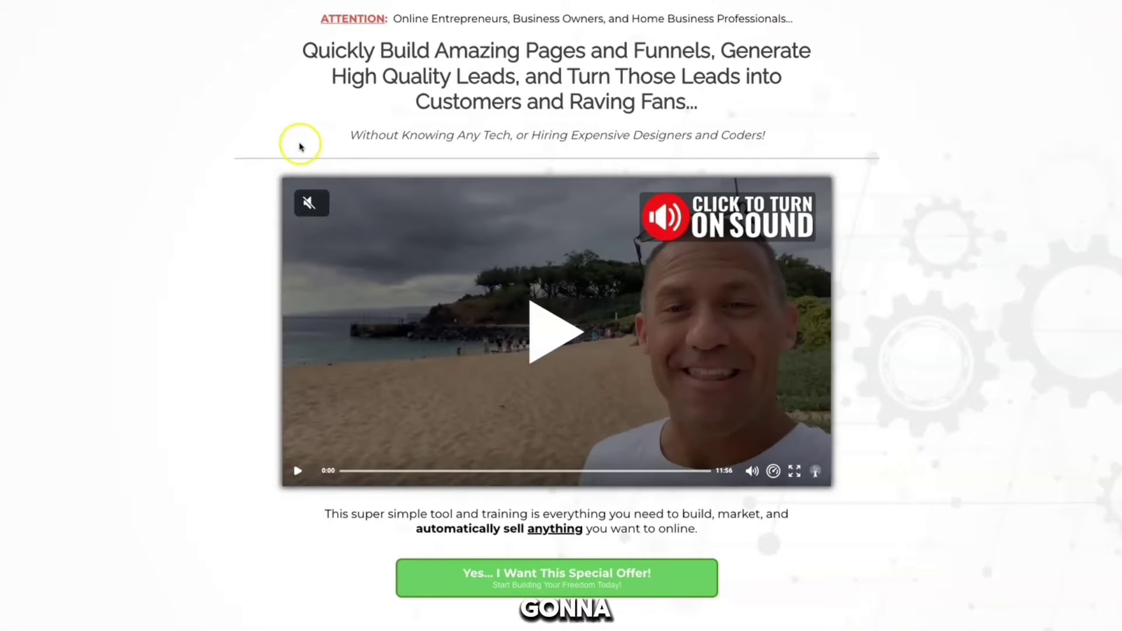
{"action": "scroll", "coordinate": [299, 132], "scroll_direction": "down", "scroll_amount": 1}
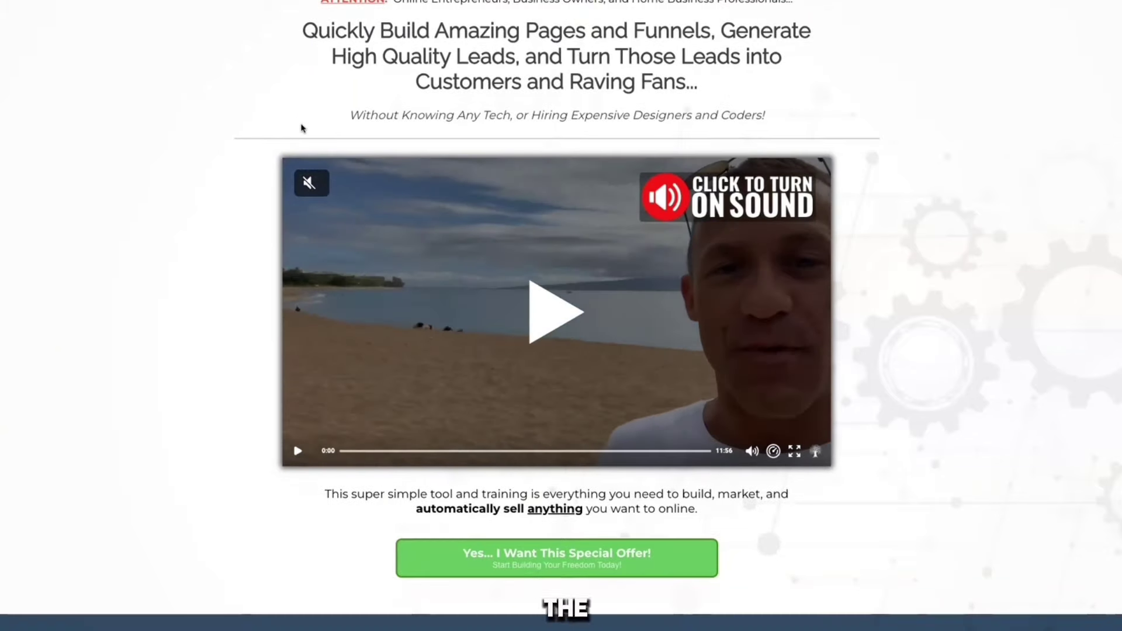
{"action": "scroll", "coordinate": [302, 128], "scroll_direction": "down", "scroll_amount": 2}
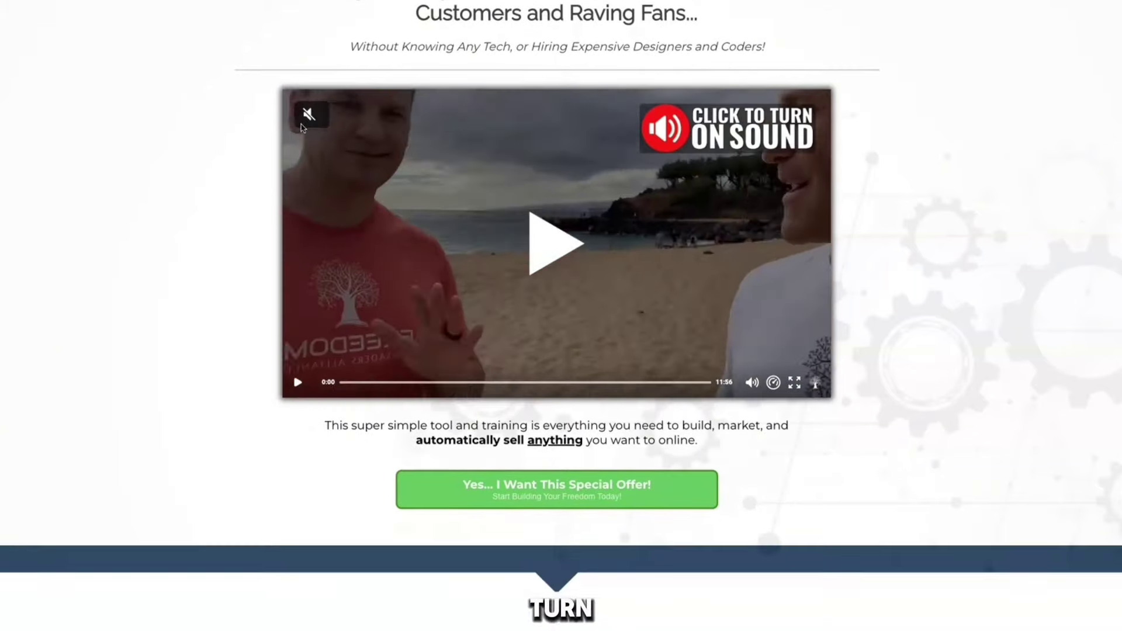
{"action": "scroll", "coordinate": [302, 128], "scroll_direction": "down", "scroll_amount": 1}
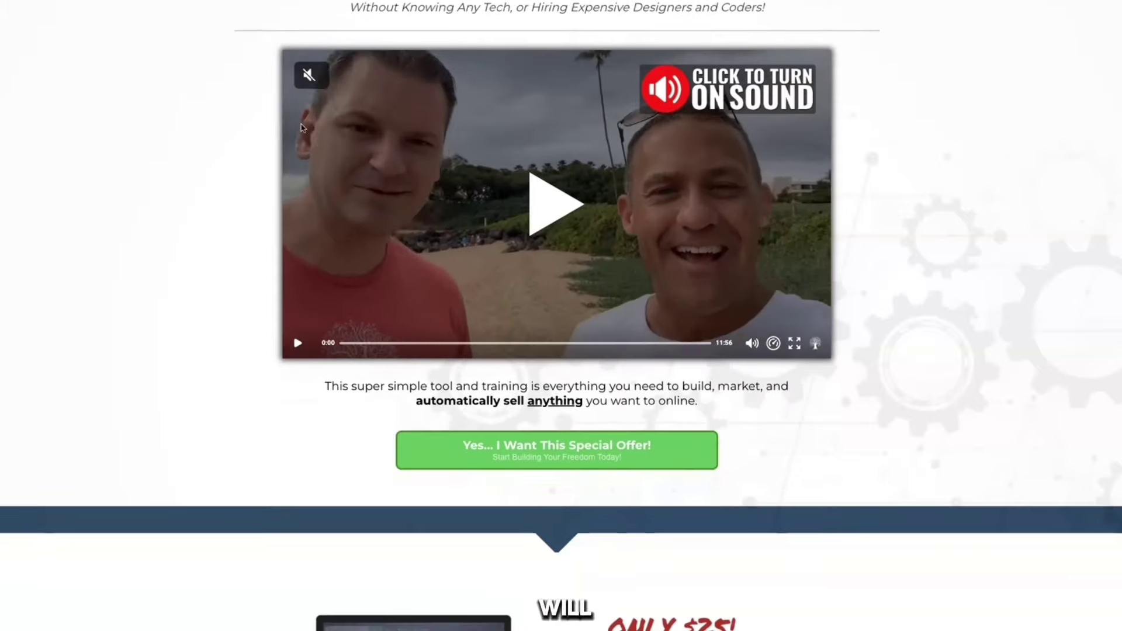
{"action": "scroll", "coordinate": [303, 128], "scroll_direction": "down", "scroll_amount": 3}
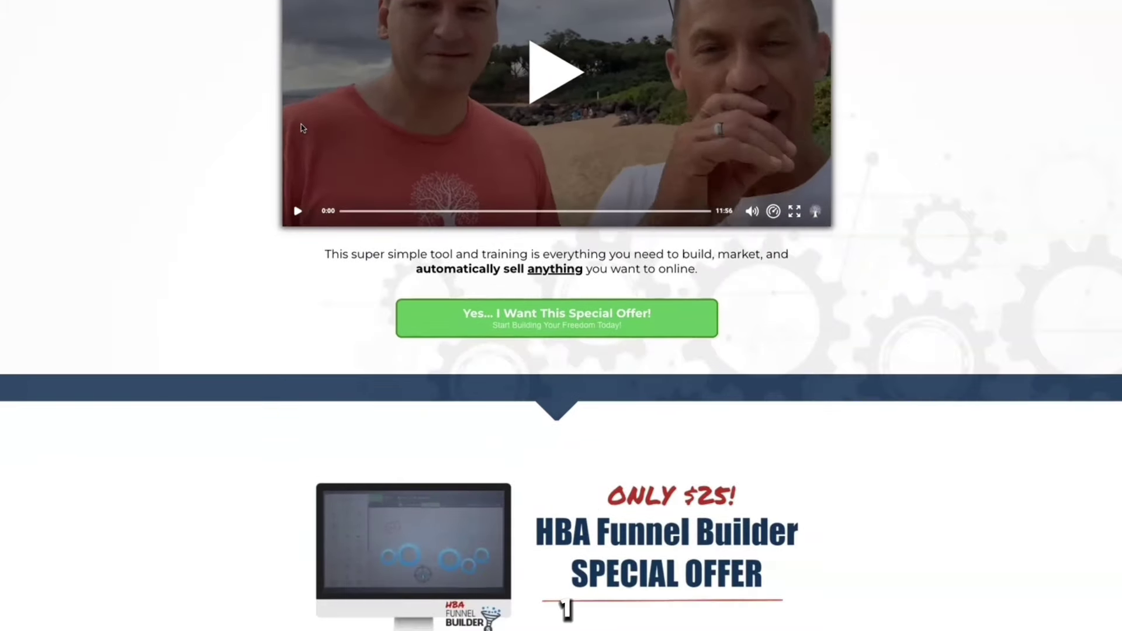
{"action": "scroll", "coordinate": [302, 127], "scroll_direction": "down", "scroll_amount": 1}
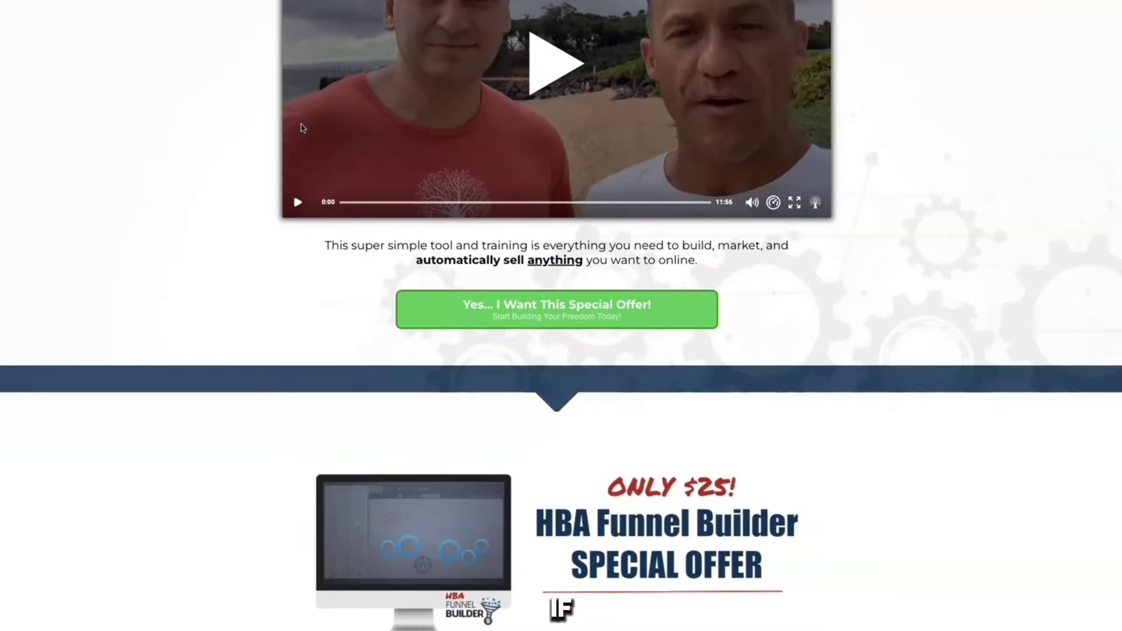
{"action": "scroll", "coordinate": [302, 127], "scroll_direction": "down", "scroll_amount": 1}
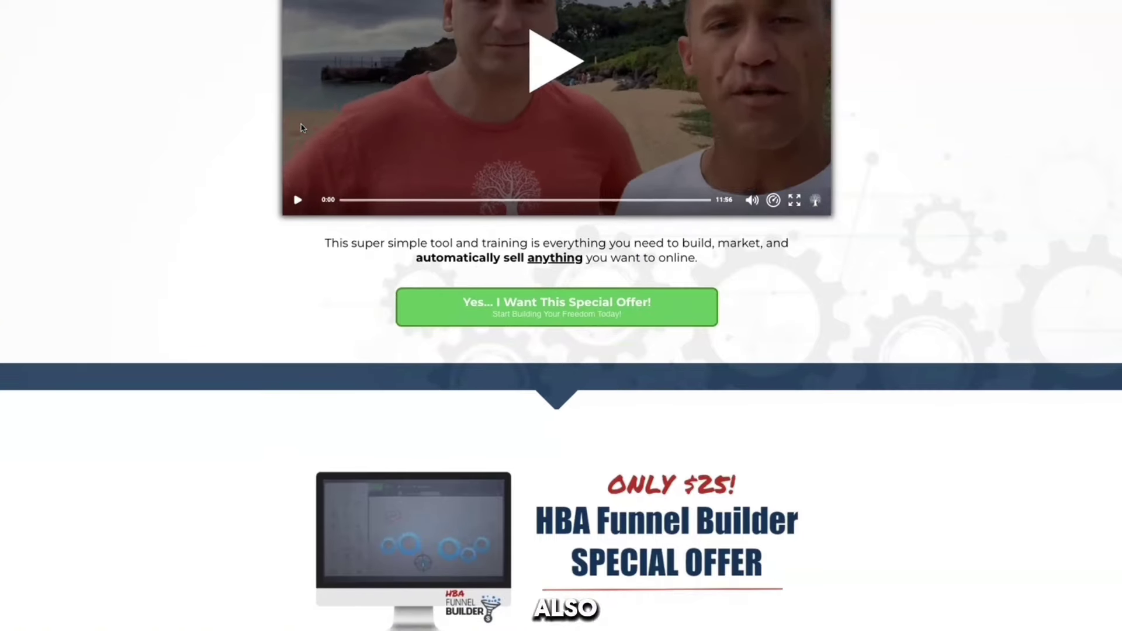
{"action": "scroll", "coordinate": [302, 128], "scroll_direction": "down", "scroll_amount": 2}
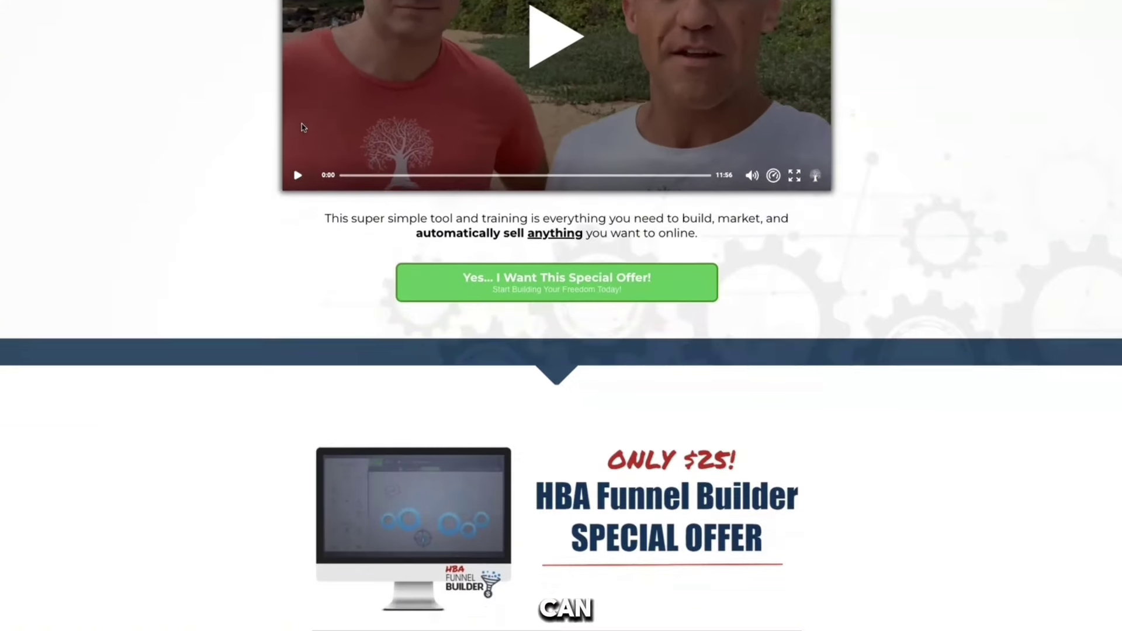
{"action": "scroll", "coordinate": [302, 128], "scroll_direction": "down", "scroll_amount": 5}
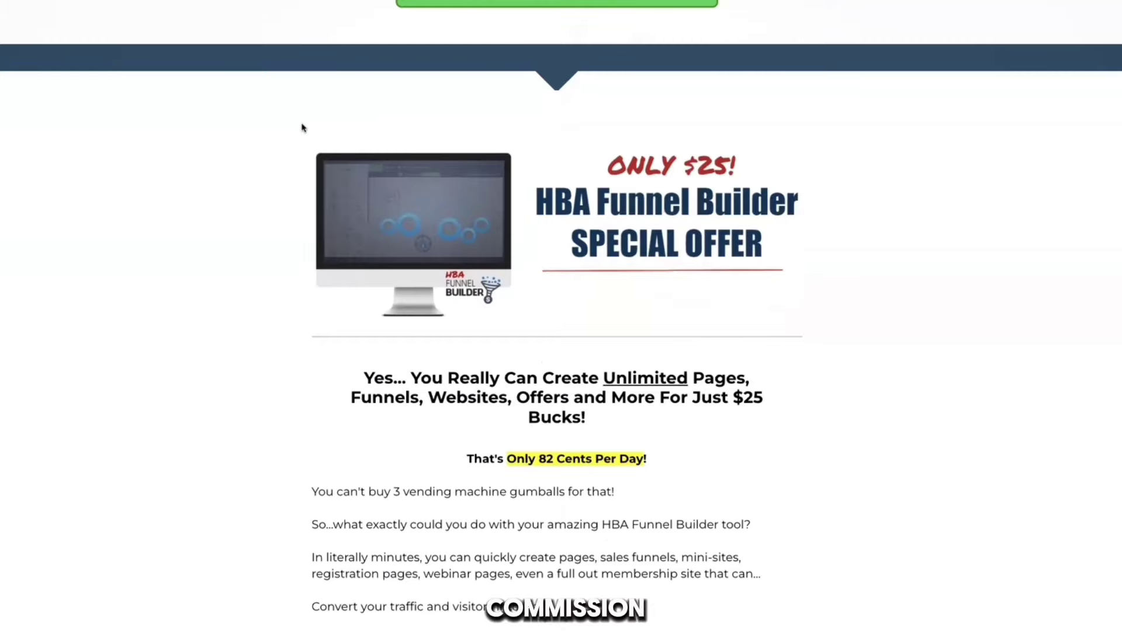
{"action": "scroll", "coordinate": [302, 127], "scroll_direction": "down", "scroll_amount": 15}
{"action": "scroll", "coordinate": [301, 128], "scroll_direction": "down", "scroll_amount": 10}
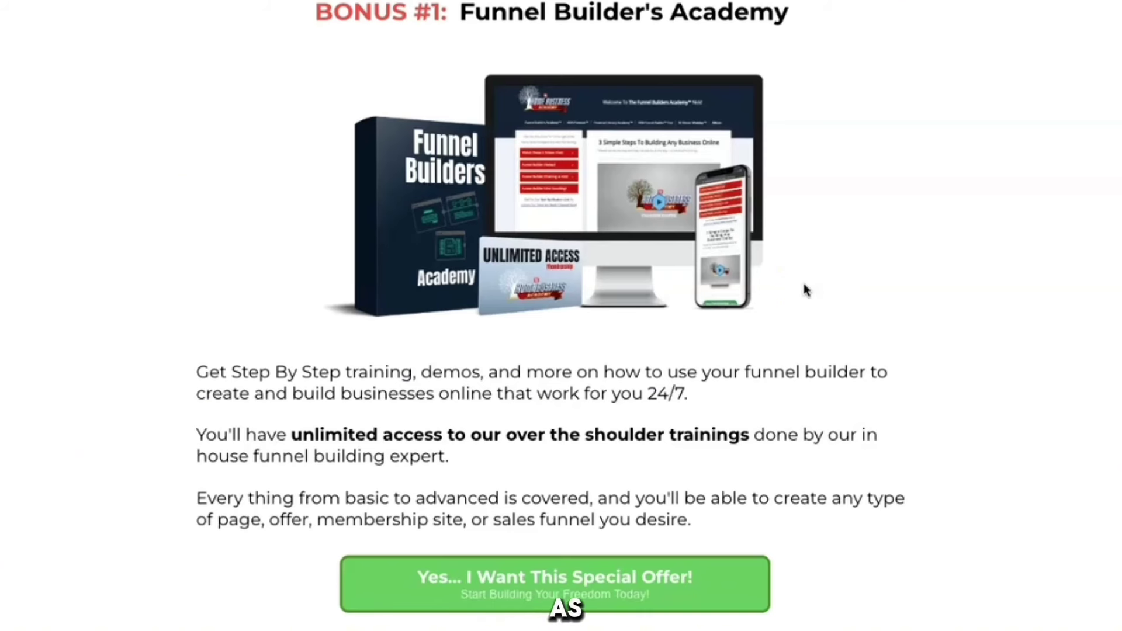
Select the Funnel Builder's Academy title and review Bonus #1 through #5.
{"action": "triple_click", "coordinate": [482, 26]}
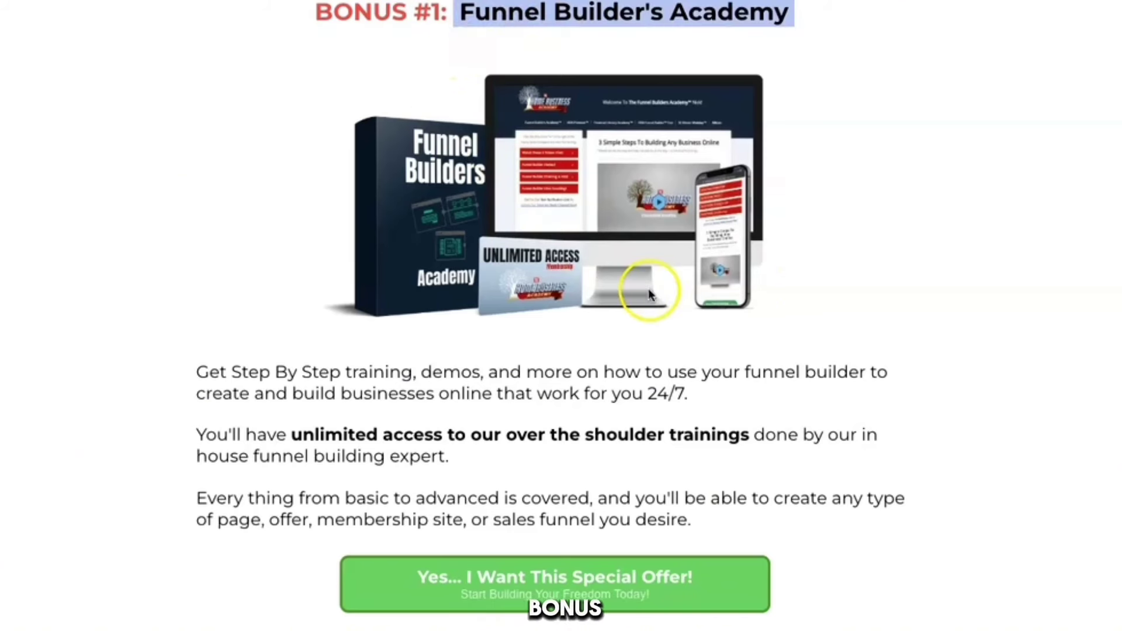
{"action": "scroll", "coordinate": [651, 294], "scroll_direction": "down", "scroll_amount": 8}
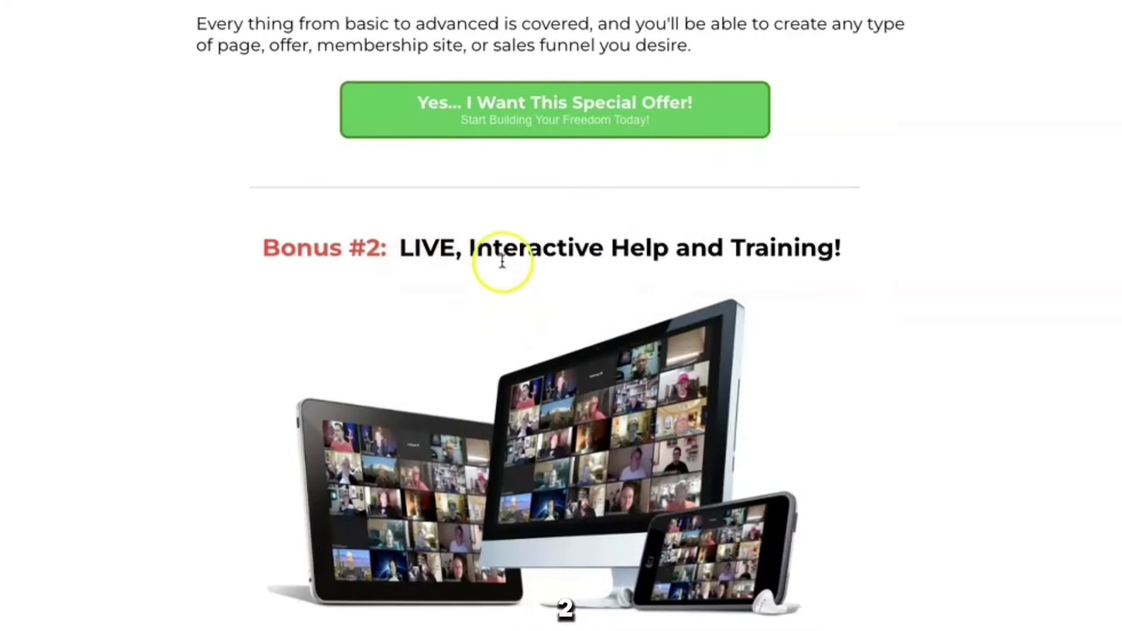
{"action": "scroll", "coordinate": [849, 280], "scroll_direction": "down", "scroll_amount": 10}
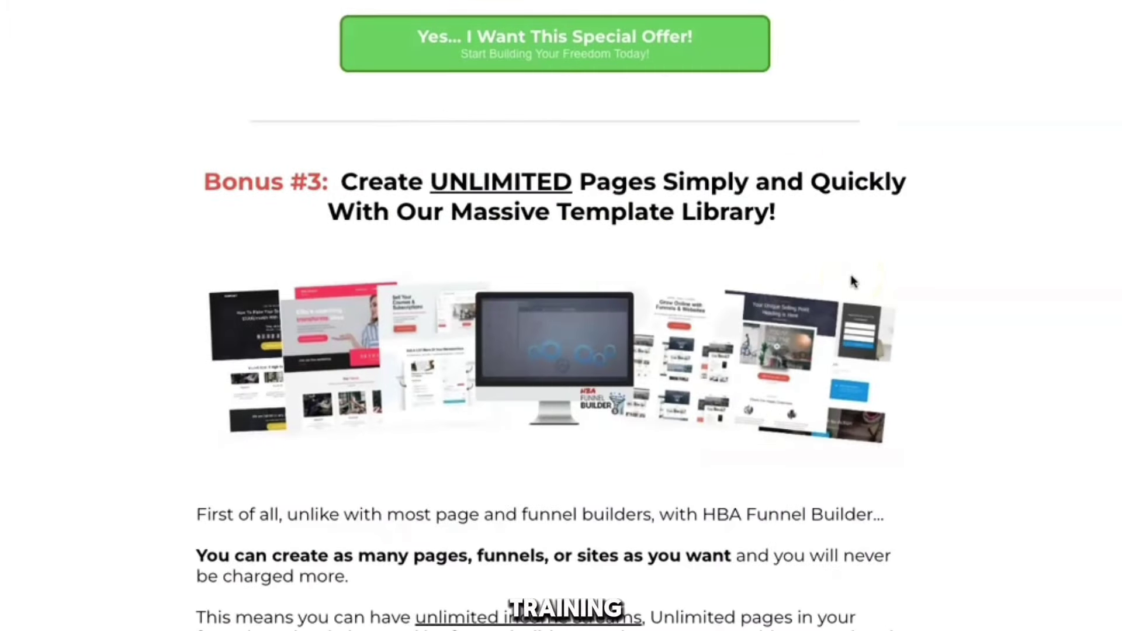
{"action": "left_click", "coordinate": [582, 215]}
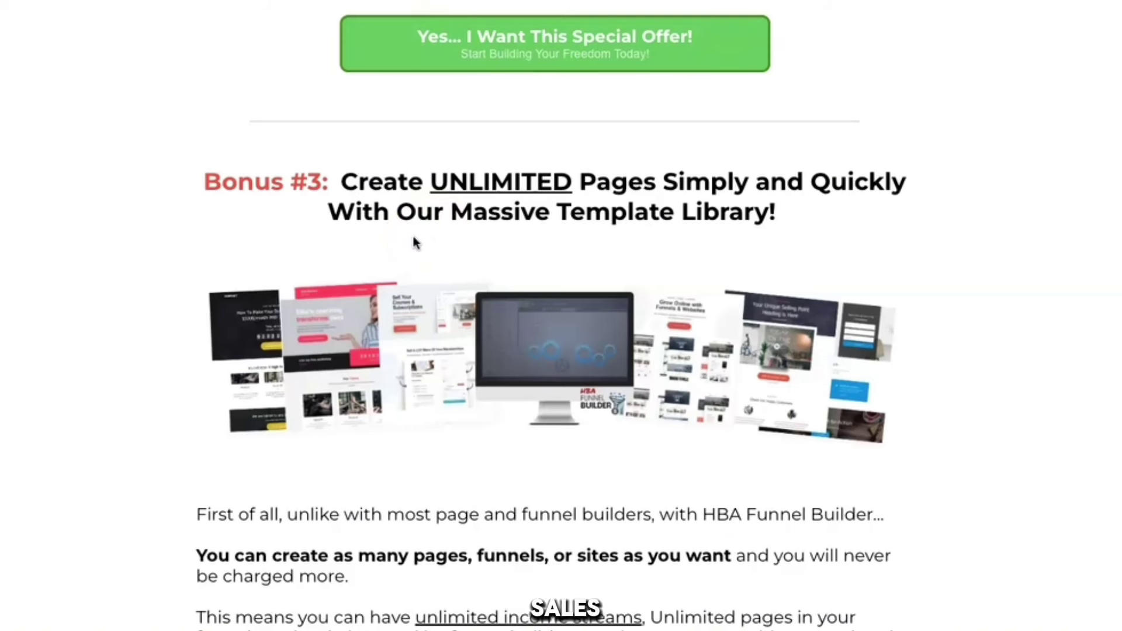
{"action": "scroll", "coordinate": [415, 243], "scroll_direction": "down", "scroll_amount": 1}
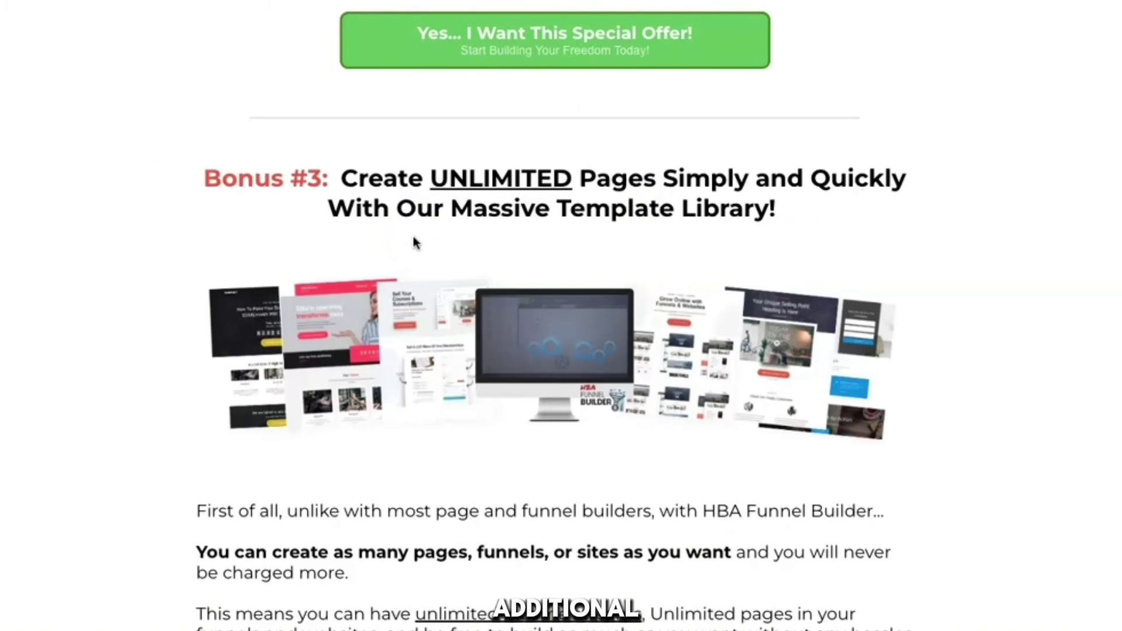
{"action": "scroll", "coordinate": [414, 243], "scroll_direction": "down", "scroll_amount": 1}
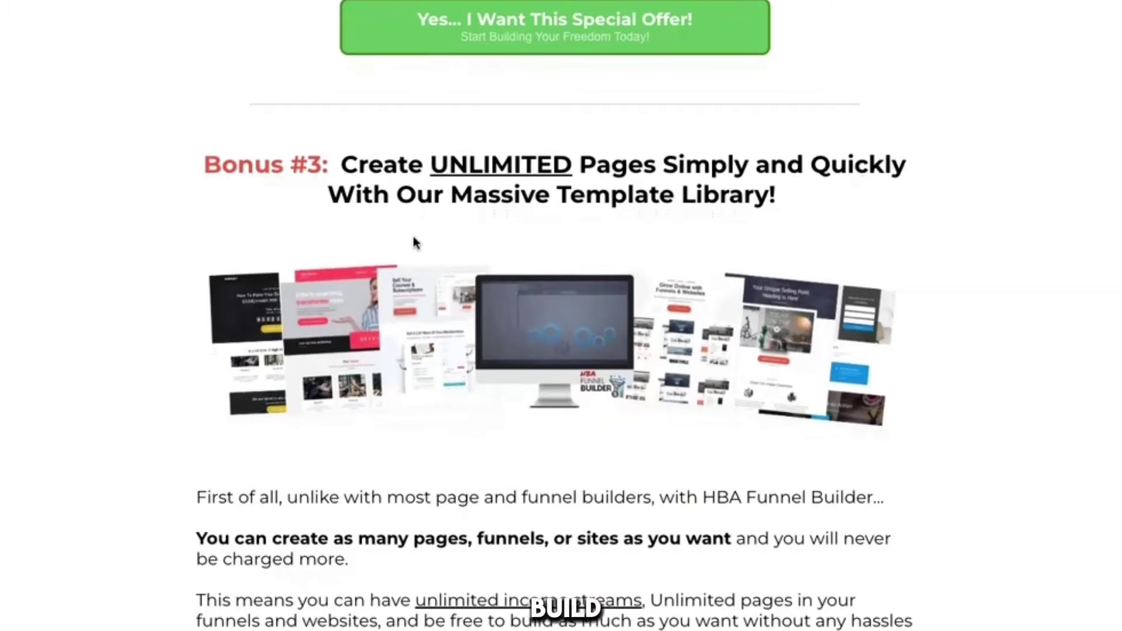
{"action": "scroll", "coordinate": [414, 242], "scroll_direction": "down", "scroll_amount": 9}
{"action": "scroll", "coordinate": [414, 243], "scroll_direction": "down", "scroll_amount": 5}
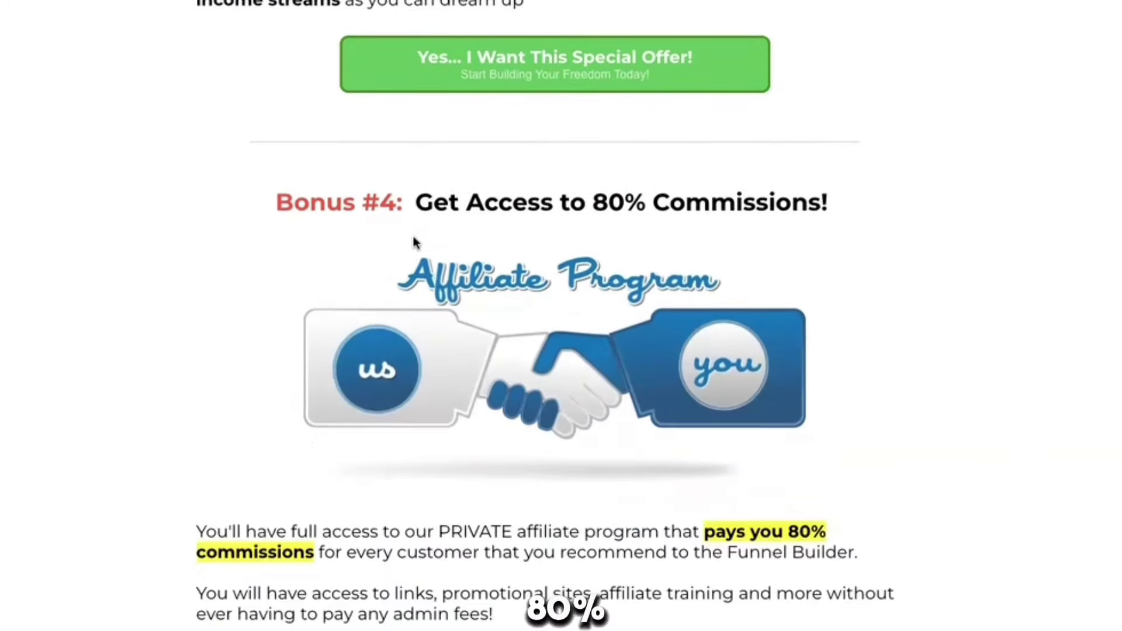
Go to the member area and scroll its My Membership options.
{"action": "left_click", "coordinate": [413, 267]}
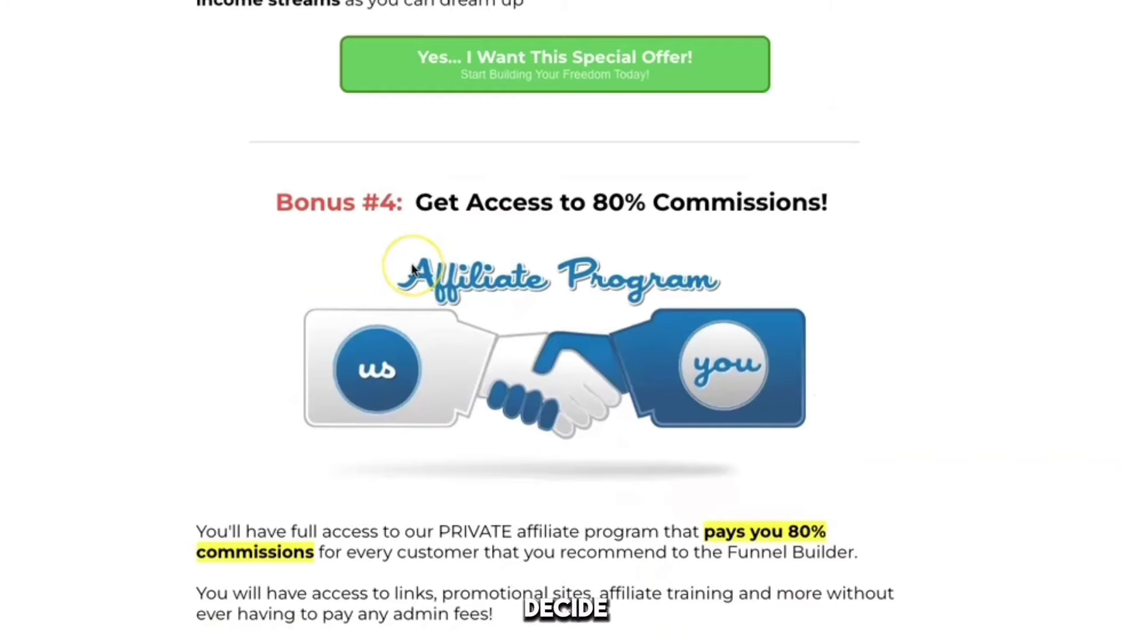
{"action": "scroll", "coordinate": [412, 268], "scroll_direction": "down", "scroll_amount": 1}
{"action": "scroll", "coordinate": [412, 264], "scroll_direction": "down", "scroll_amount": 10}
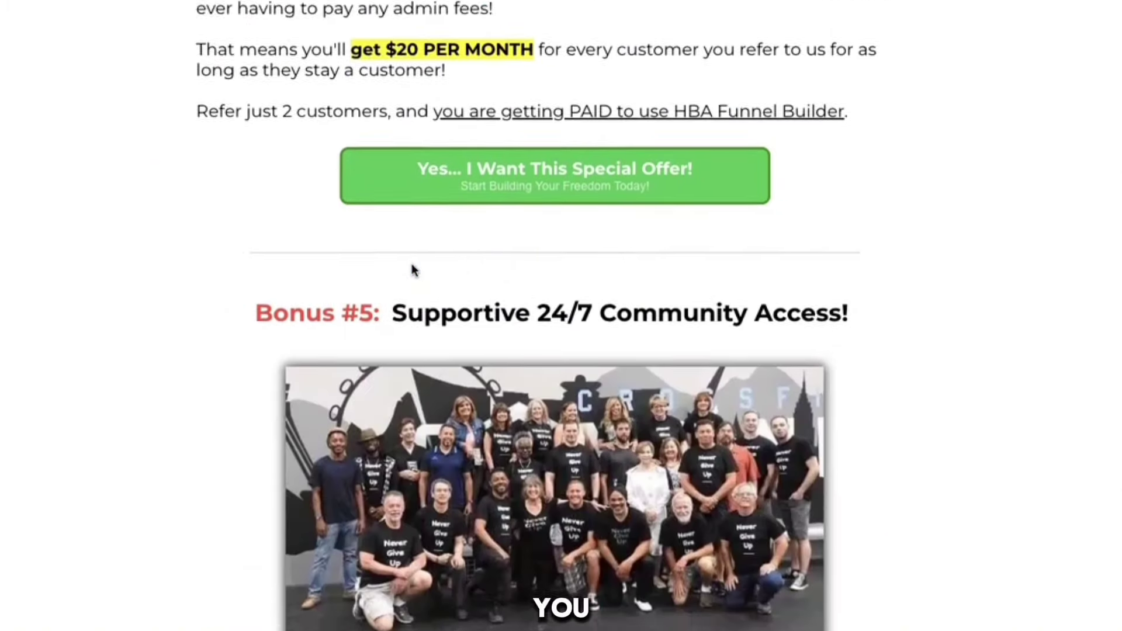
{"action": "scroll", "coordinate": [412, 269], "scroll_direction": "down", "scroll_amount": 1}
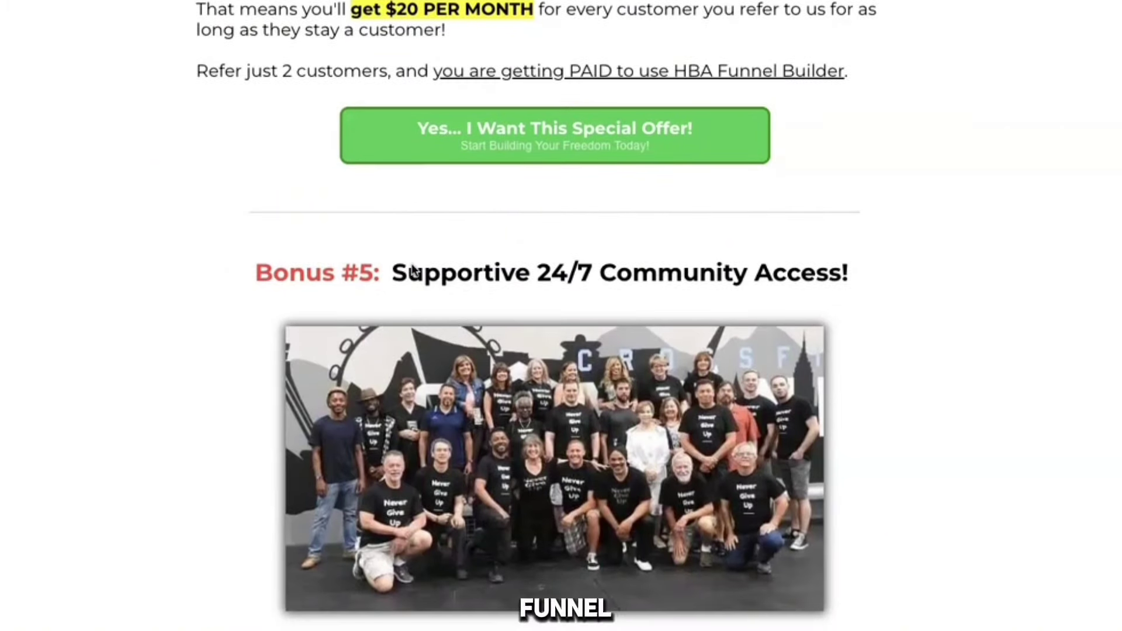
{"action": "scroll", "coordinate": [413, 270], "scroll_direction": "down", "scroll_amount": 1}
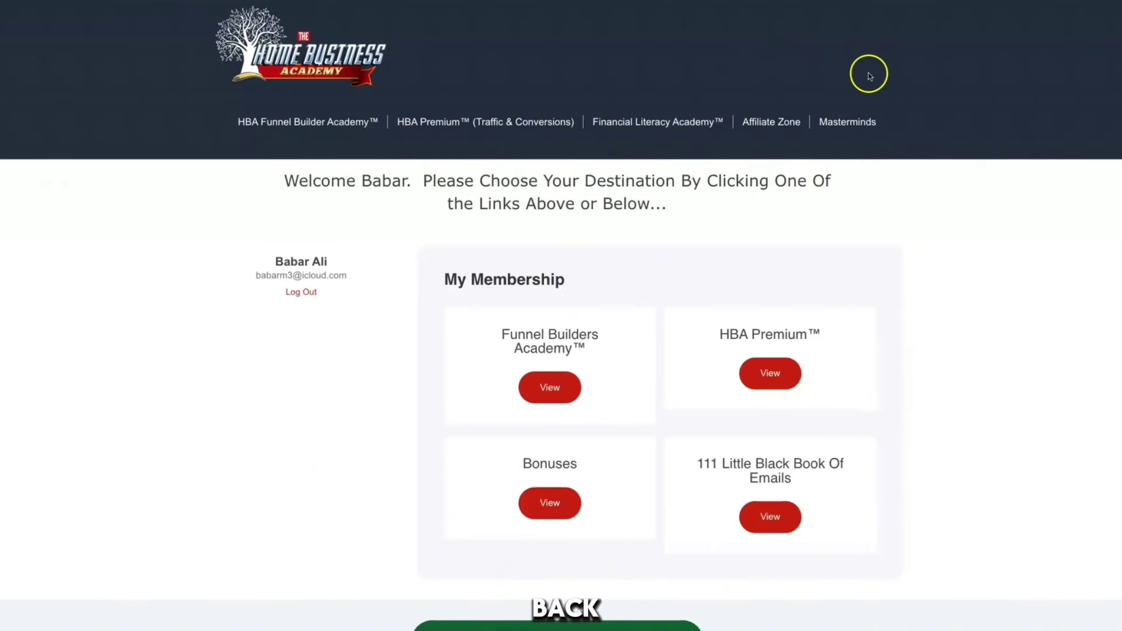
From Affiliate Zone's Bonus Vault, open the Affiliate Marketing Domination™ Course and scroll its Intro-to-Module #8 videos.
{"action": "left_click", "coordinate": [768, 122]}
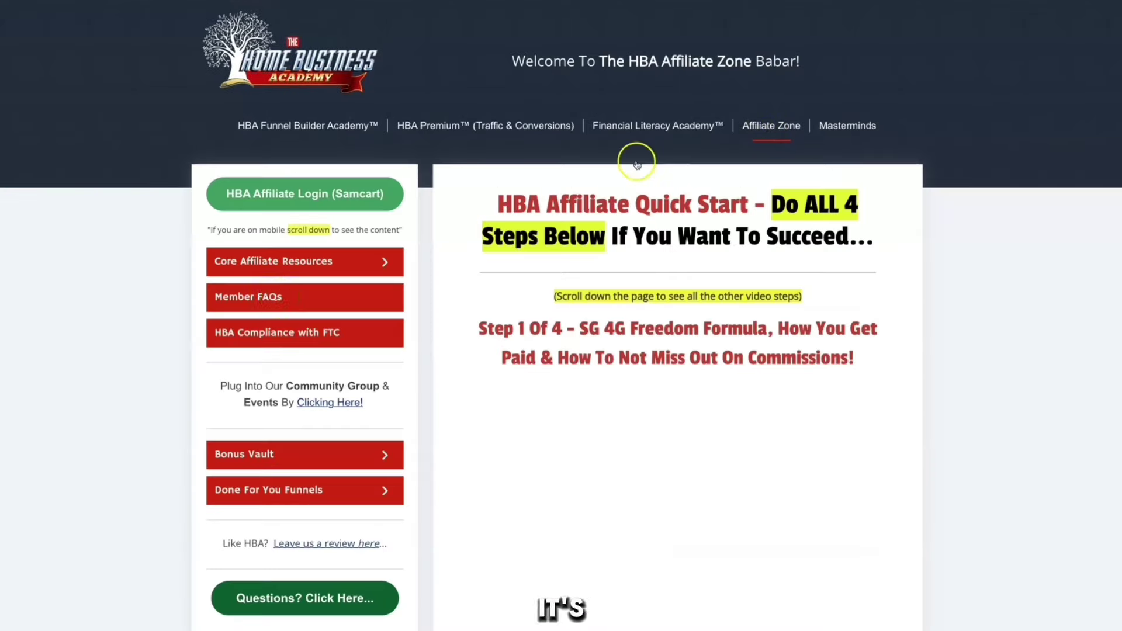
{"action": "scroll", "coordinate": [261, 275], "scroll_direction": "down", "scroll_amount": 3}
{"action": "left_click", "coordinate": [251, 310]}
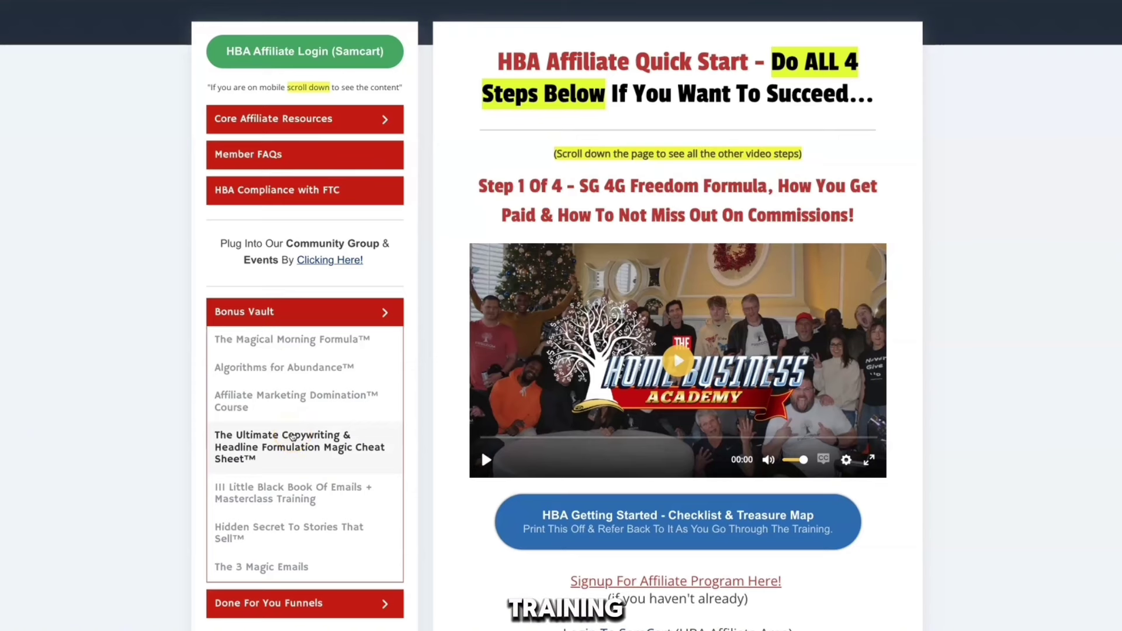
{"action": "left_click", "coordinate": [283, 442]}
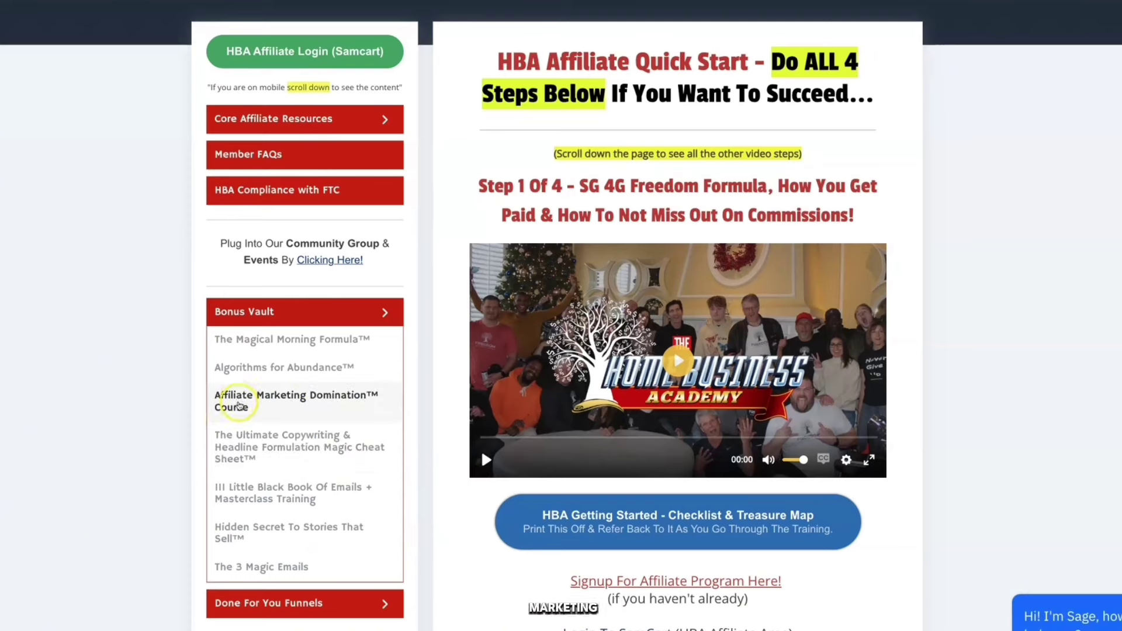
{"action": "left_click", "coordinate": [238, 402]}
{"action": "scroll", "coordinate": [725, 387], "scroll_direction": "down", "scroll_amount": 5}
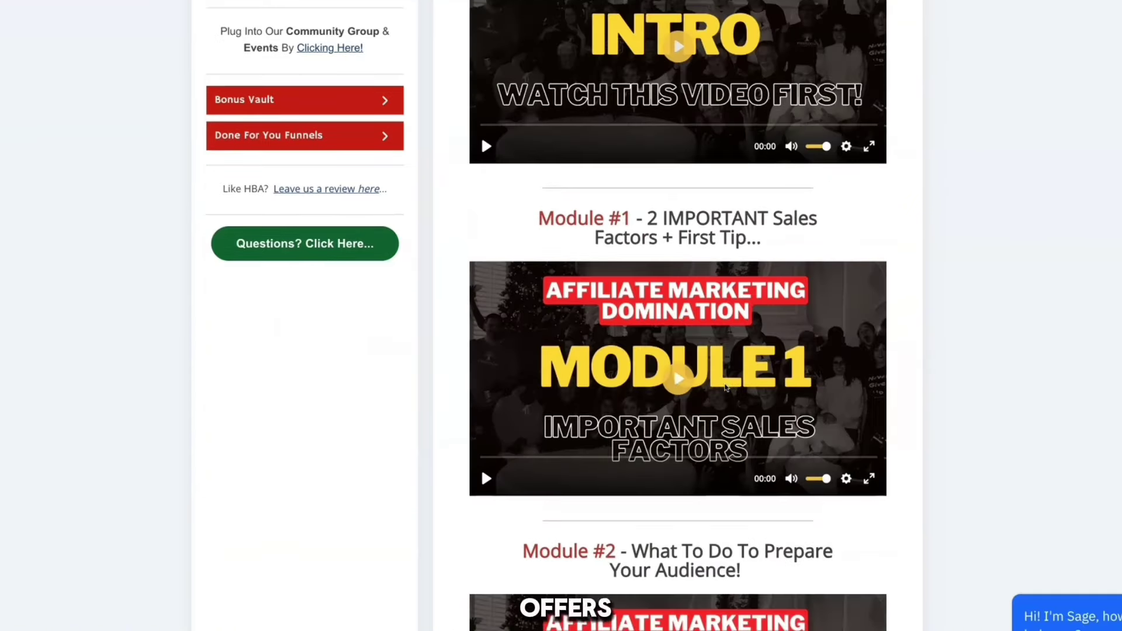
{"action": "scroll", "coordinate": [725, 387], "scroll_direction": "down", "scroll_amount": 20}
{"action": "scroll", "coordinate": [725, 388], "scroll_direction": "down", "scroll_amount": 2}
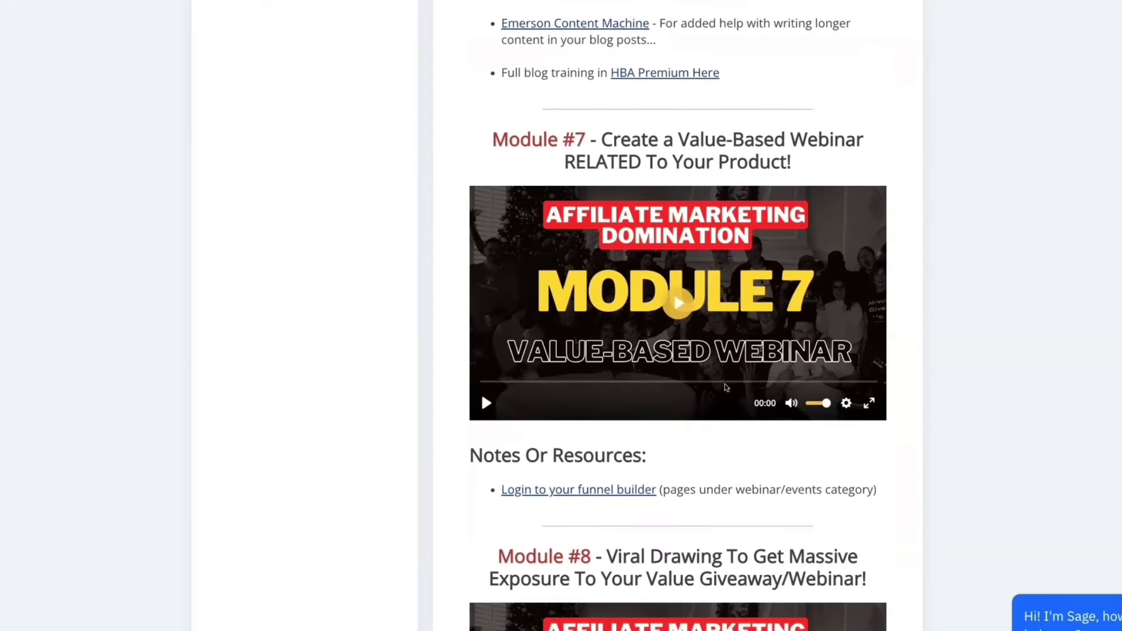
{"action": "scroll", "coordinate": [725, 387], "scroll_direction": "up", "scroll_amount": 20}
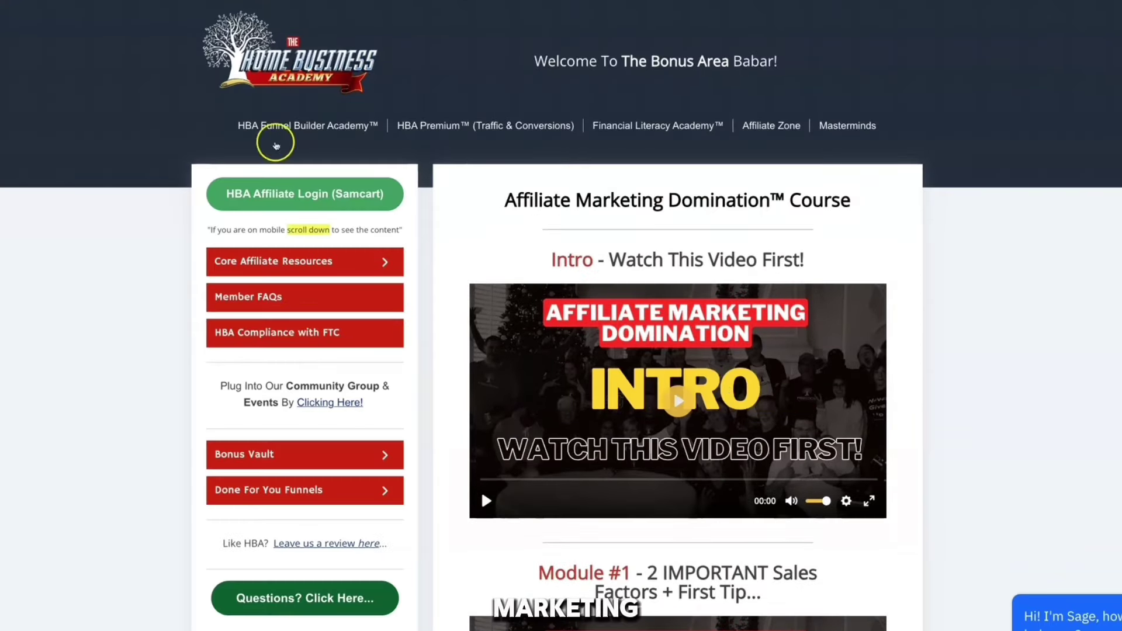
Go to HBA Funnel Builder Academy and expand the First Steps and Setup lesson lists.
{"action": "left_click", "coordinate": [262, 132]}
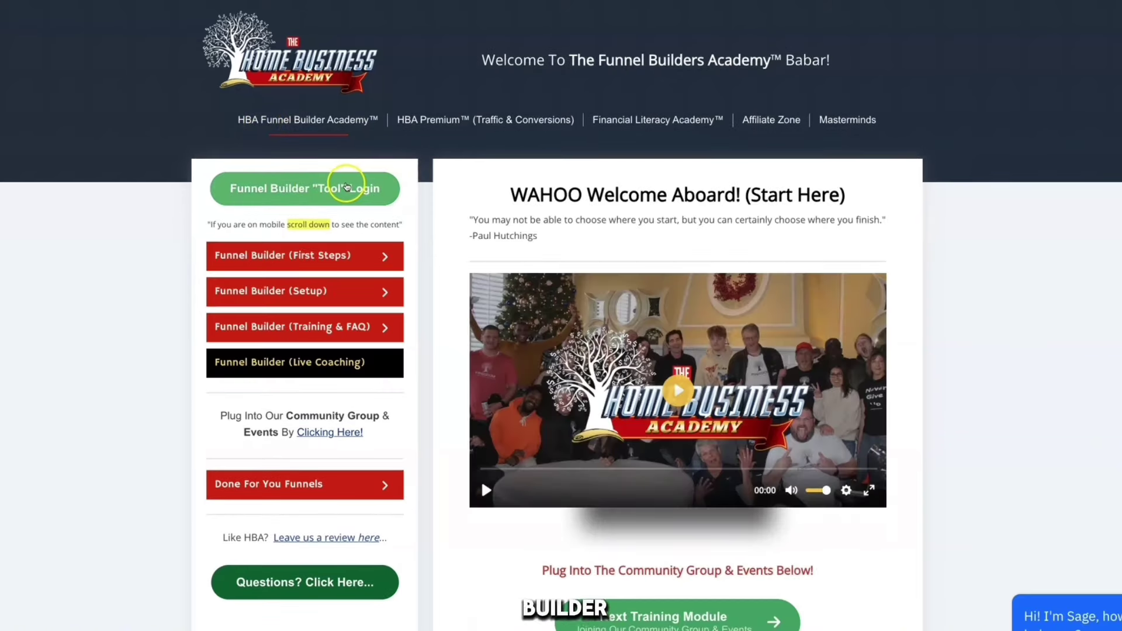
{"action": "scroll", "coordinate": [426, 243], "scroll_direction": "down", "scroll_amount": 1}
{"action": "left_click", "coordinate": [383, 242]}
{"action": "left_click", "coordinate": [382, 242]}
{"action": "scroll", "coordinate": [438, 248], "scroll_direction": "down", "scroll_amount": 2}
{"action": "left_click", "coordinate": [318, 253]}
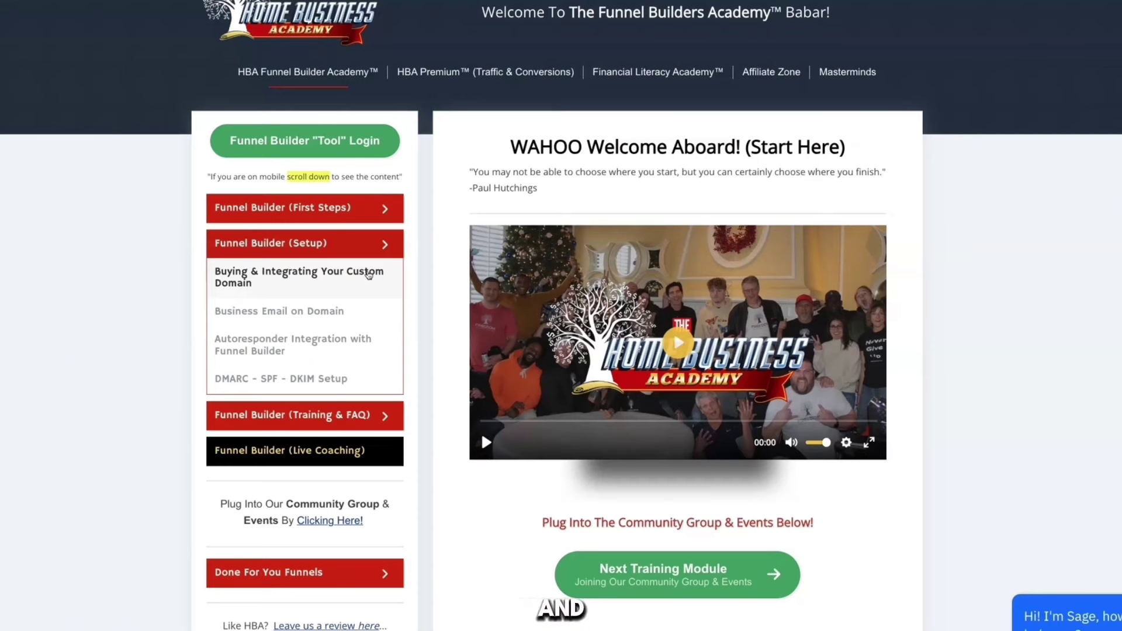
Browse the lessons and land on the 'WAHOO Welcome Aboard! (Start Here)' intro video page.
{"action": "scroll", "coordinate": [368, 275], "scroll_direction": "down", "scroll_amount": 1}
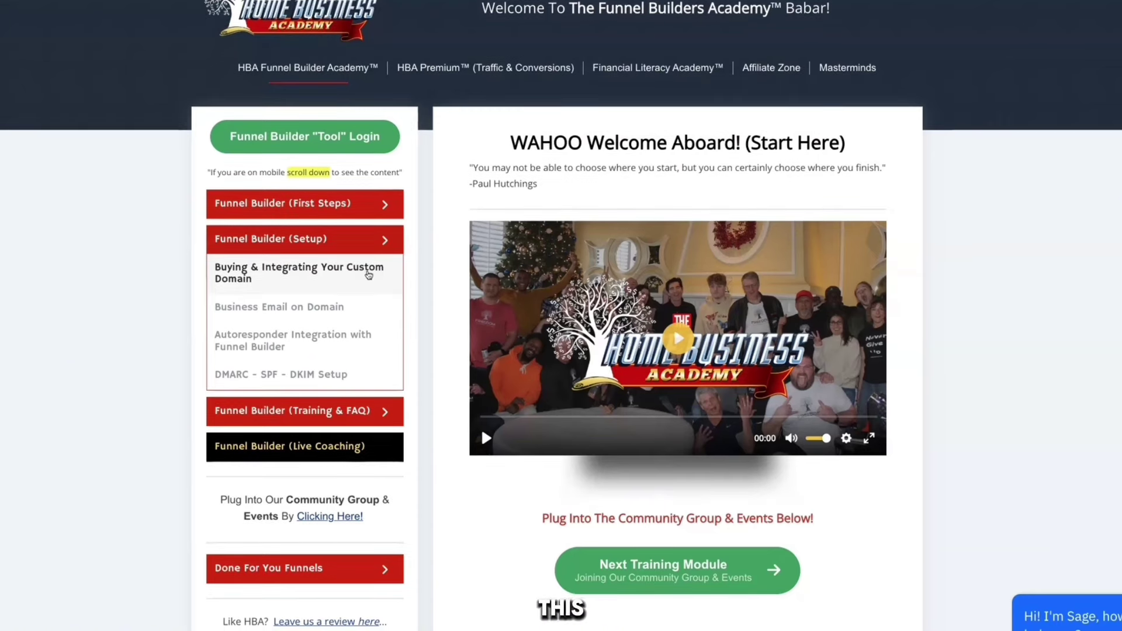
{"action": "scroll", "coordinate": [374, 262], "scroll_direction": "down", "scroll_amount": 1}
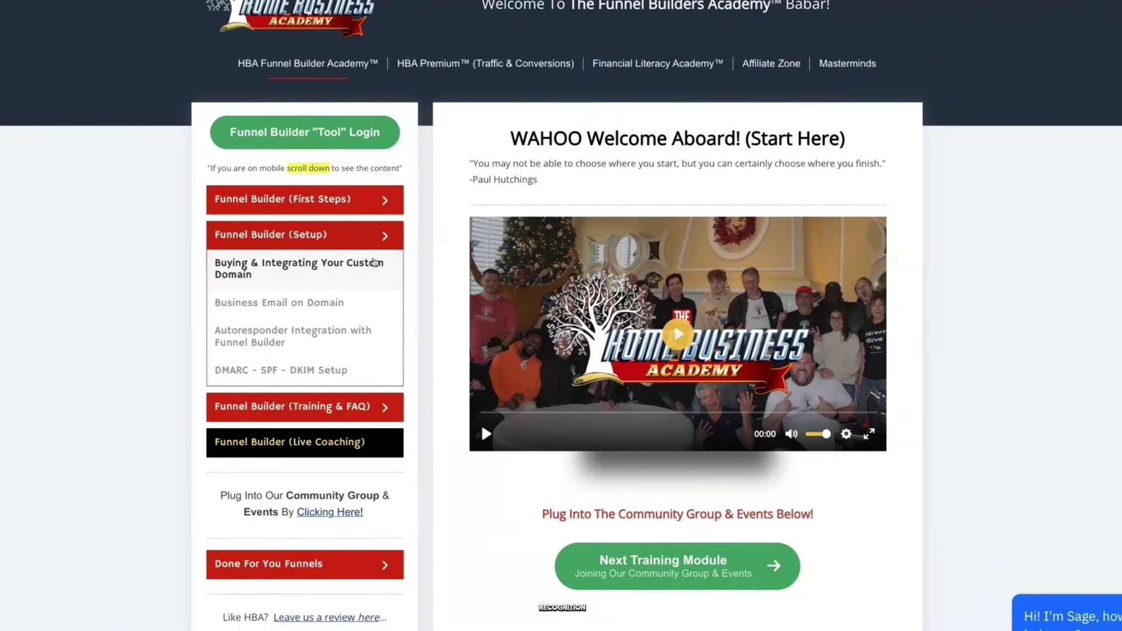
{"action": "scroll", "coordinate": [234, 294], "scroll_direction": "down", "scroll_amount": 2}
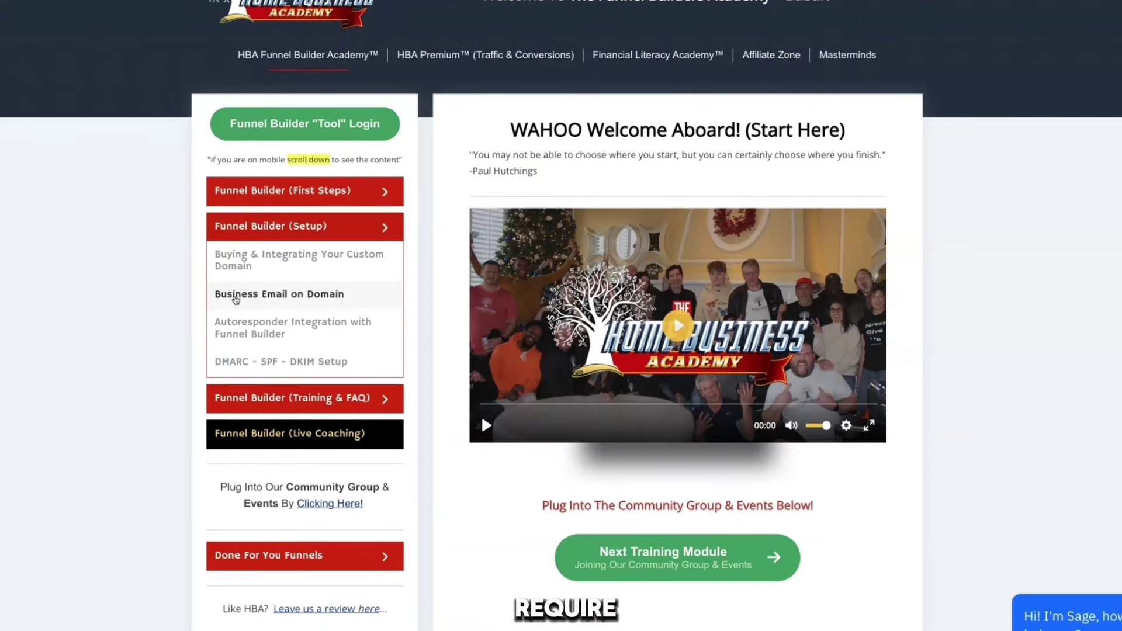
{"action": "left_click", "coordinate": [239, 298]}
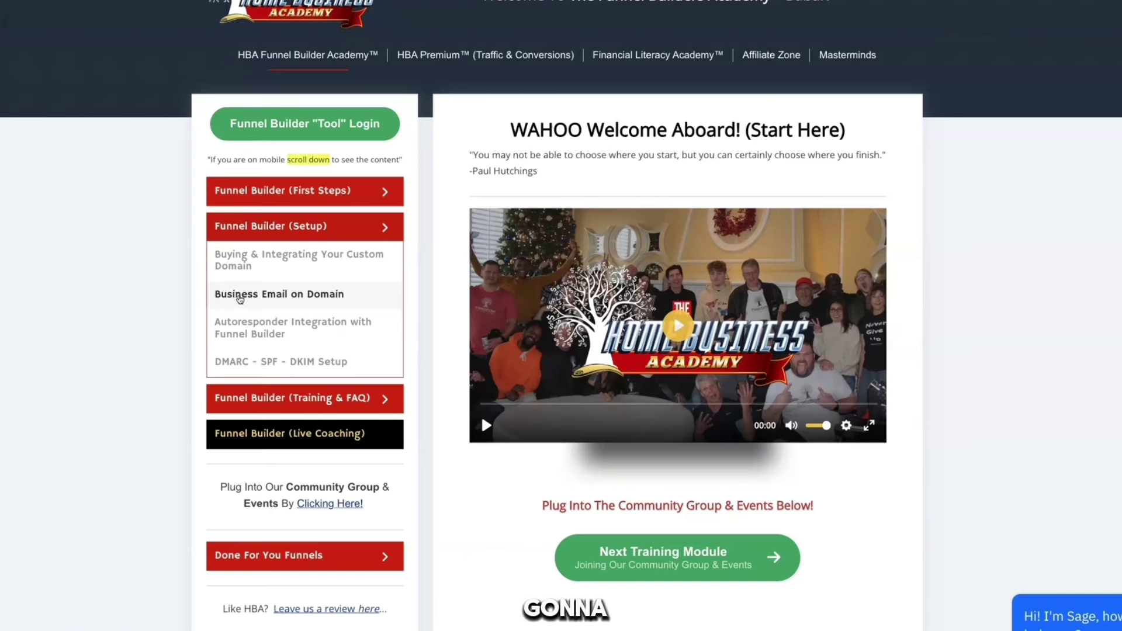
{"action": "left_click", "coordinate": [291, 303]}
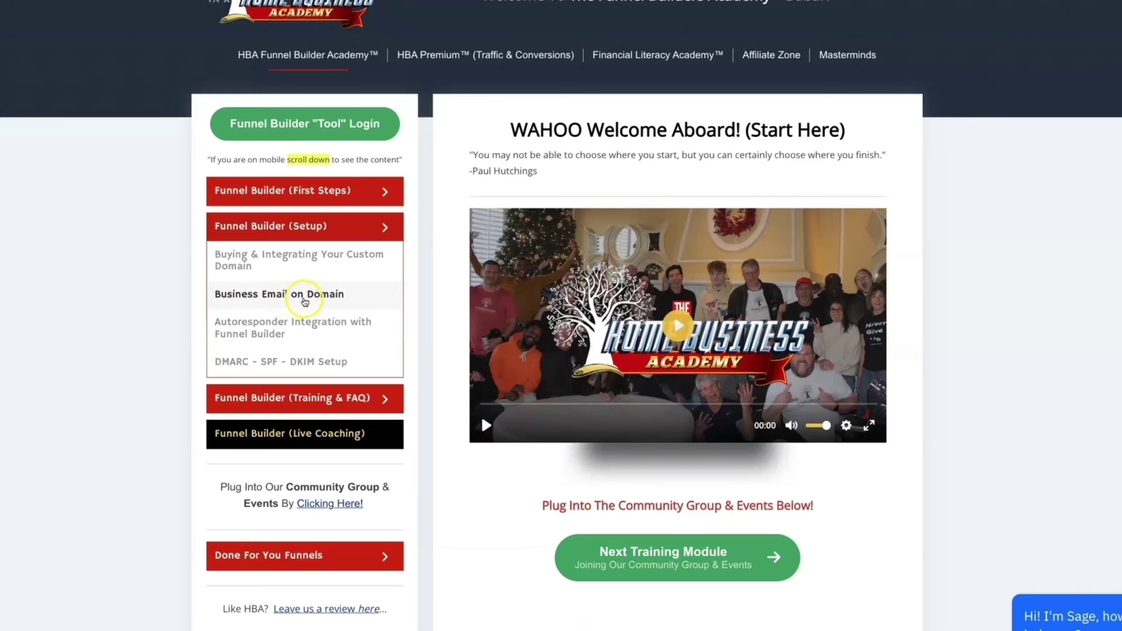
{"action": "scroll", "coordinate": [304, 310], "scroll_direction": "down", "scroll_amount": 1}
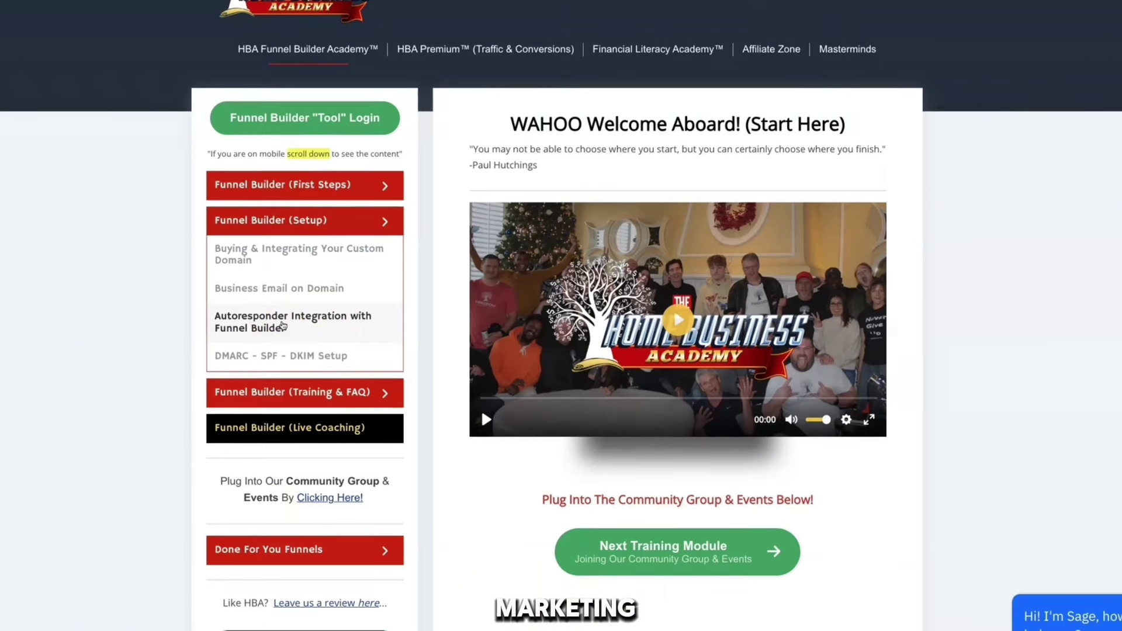
{"action": "scroll", "coordinate": [289, 340], "scroll_direction": "down", "scroll_amount": 1}
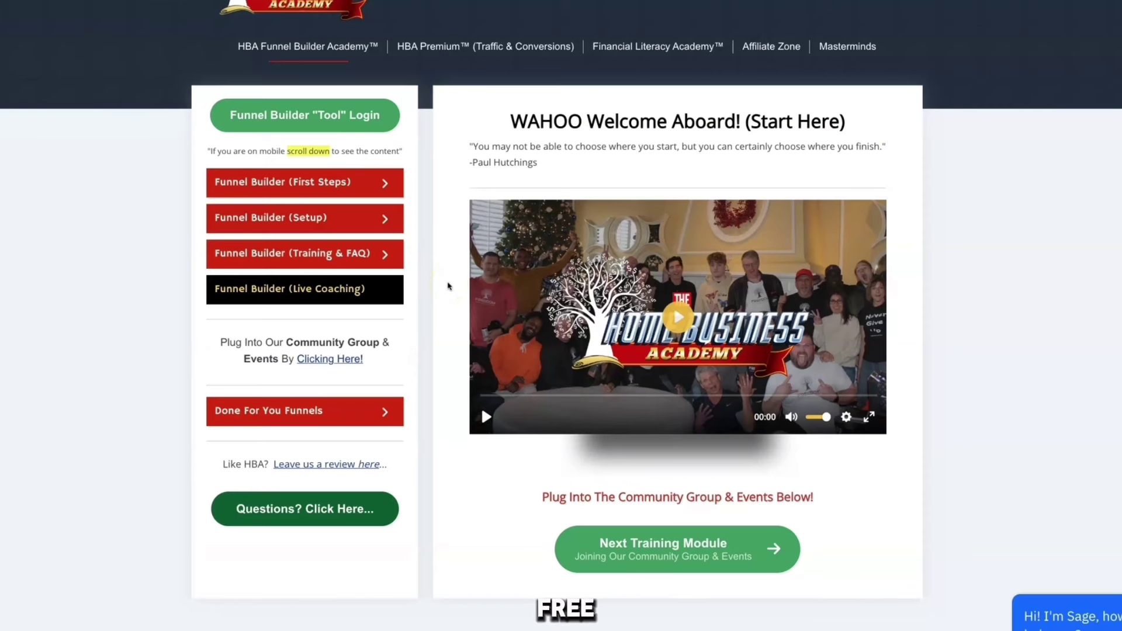
{"action": "left_click", "coordinate": [430, 271]}
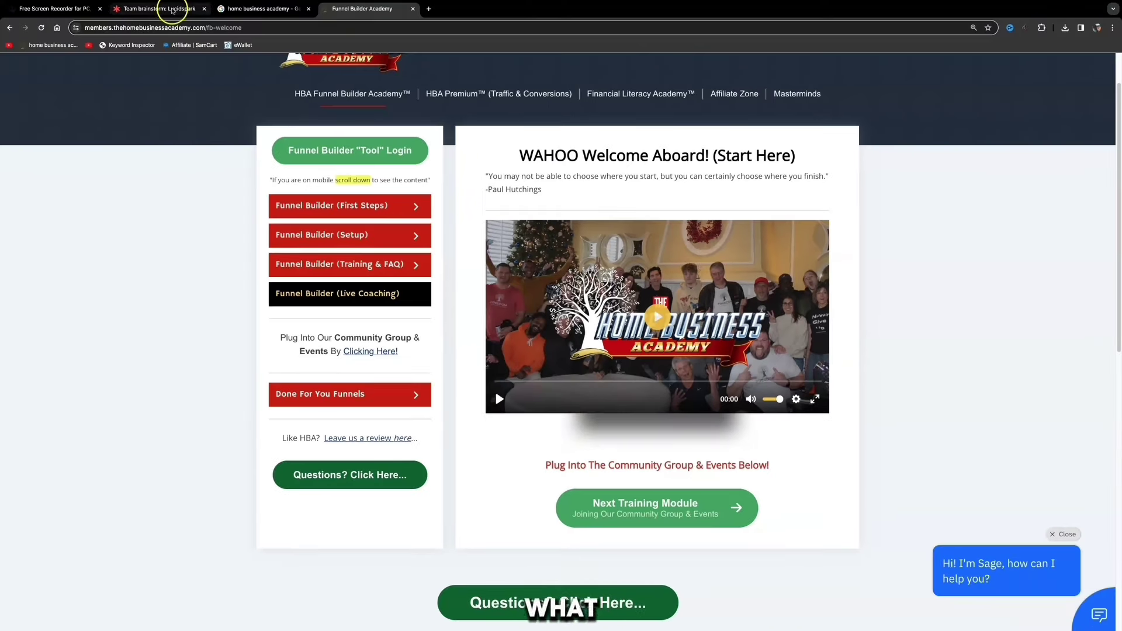
Deselect the email-sequence rectangle on the funnel board and return to Funnel Builder Academy.
{"action": "key", "text": "ctrl+2"}
{"action": "left_click", "coordinate": [746, 339]}
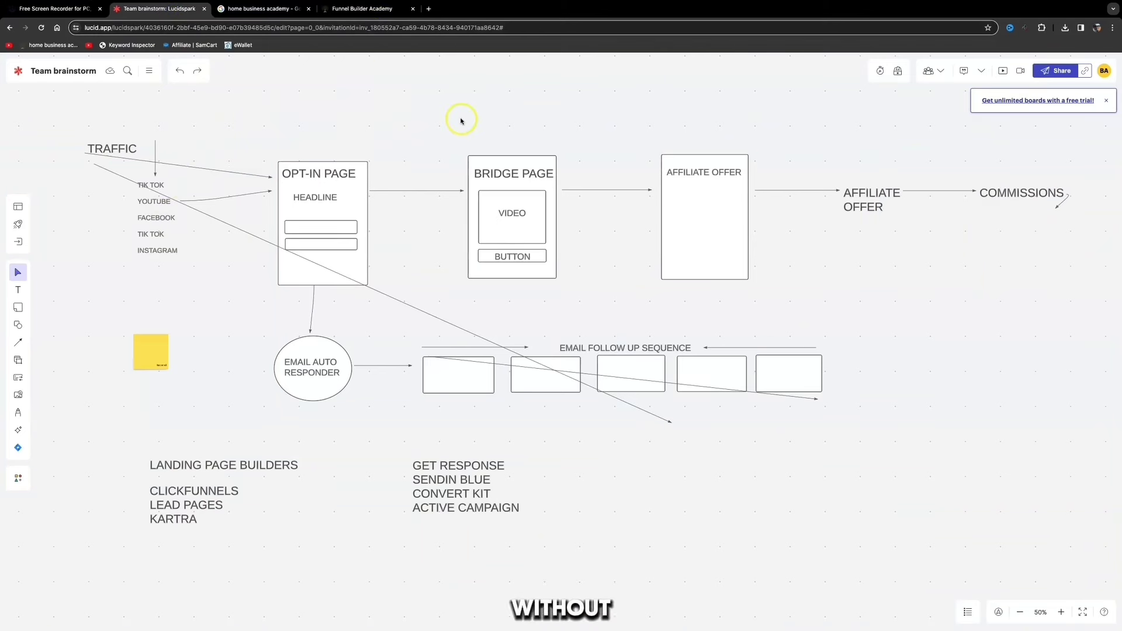
{"action": "left_click", "coordinate": [370, 14]}
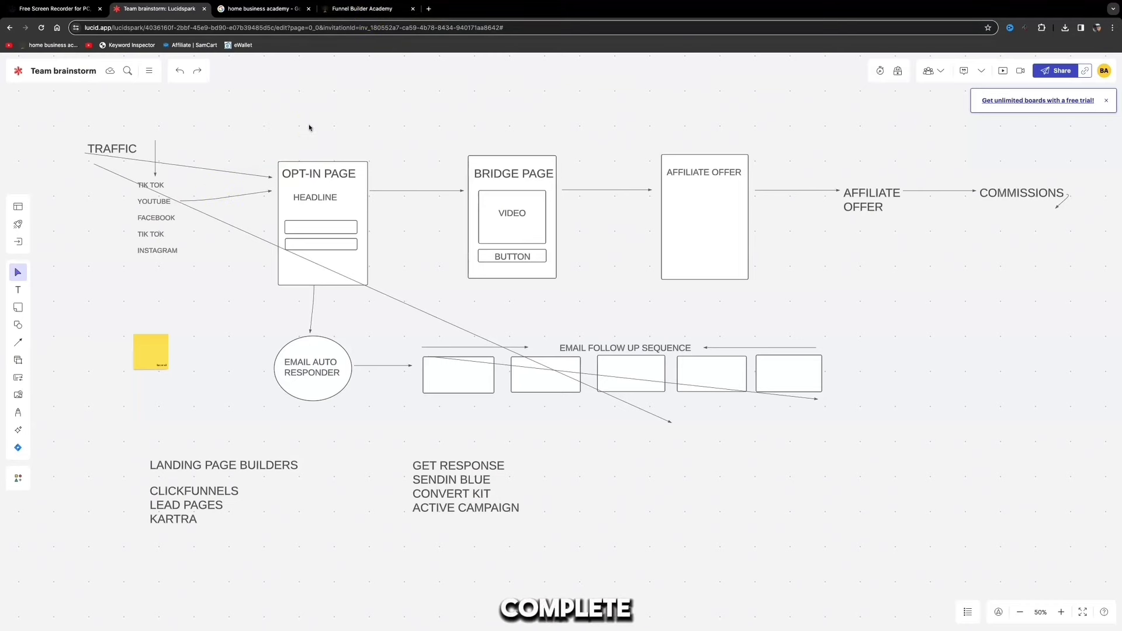
{"action": "left_click", "coordinate": [368, 9]}
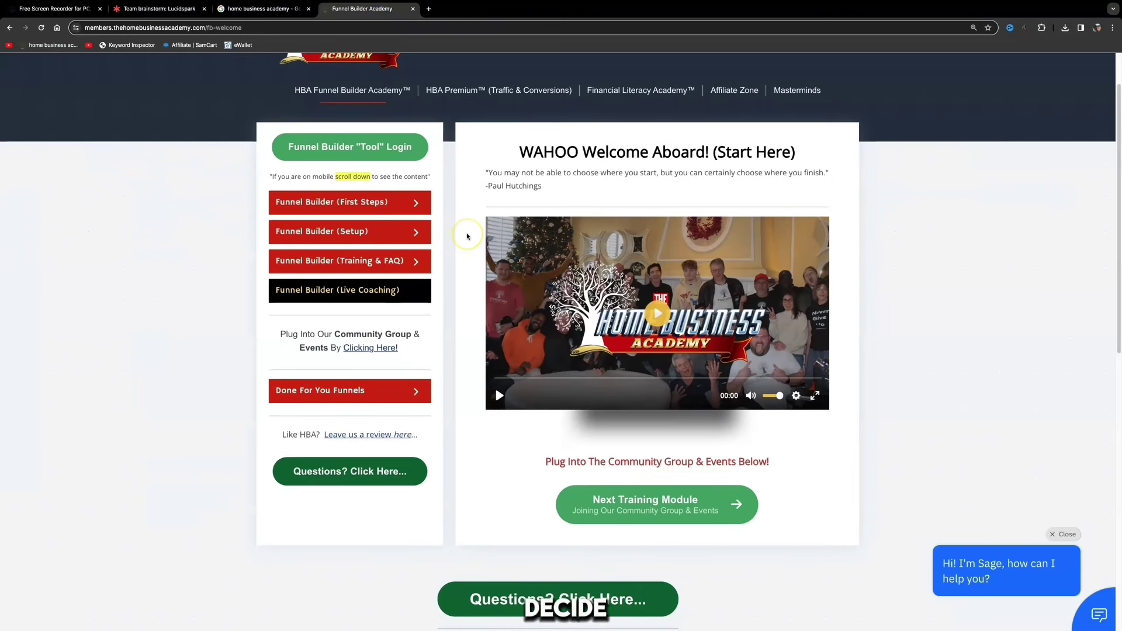
Open the Custom Code & Pixels lesson under Funnel Builder (Training & FAQ), then return to the Lucidspark board.
{"action": "scroll", "coordinate": [468, 236], "scroll_direction": "down", "scroll_amount": 1}
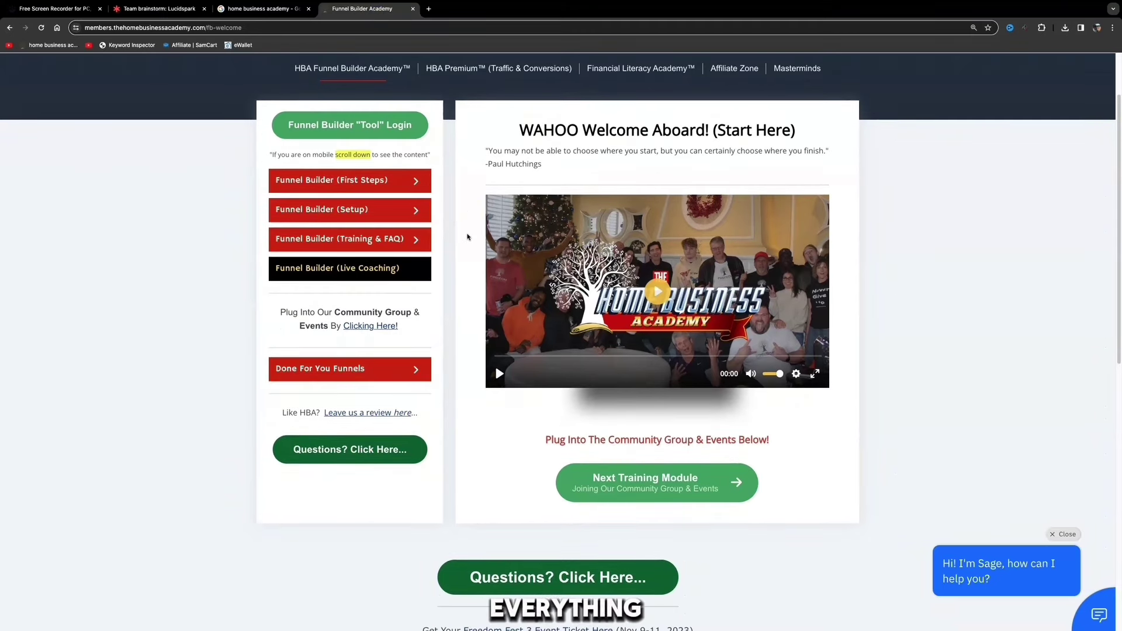
{"action": "left_click", "coordinate": [412, 234]}
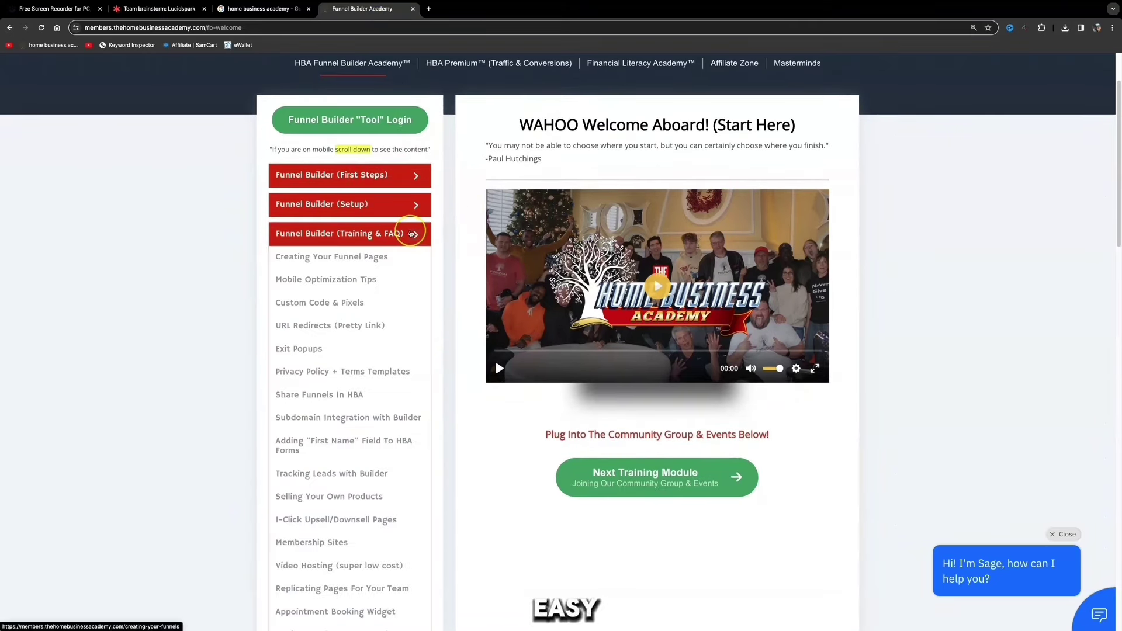
{"action": "scroll", "coordinate": [412, 234], "scroll_direction": "down", "scroll_amount": 1}
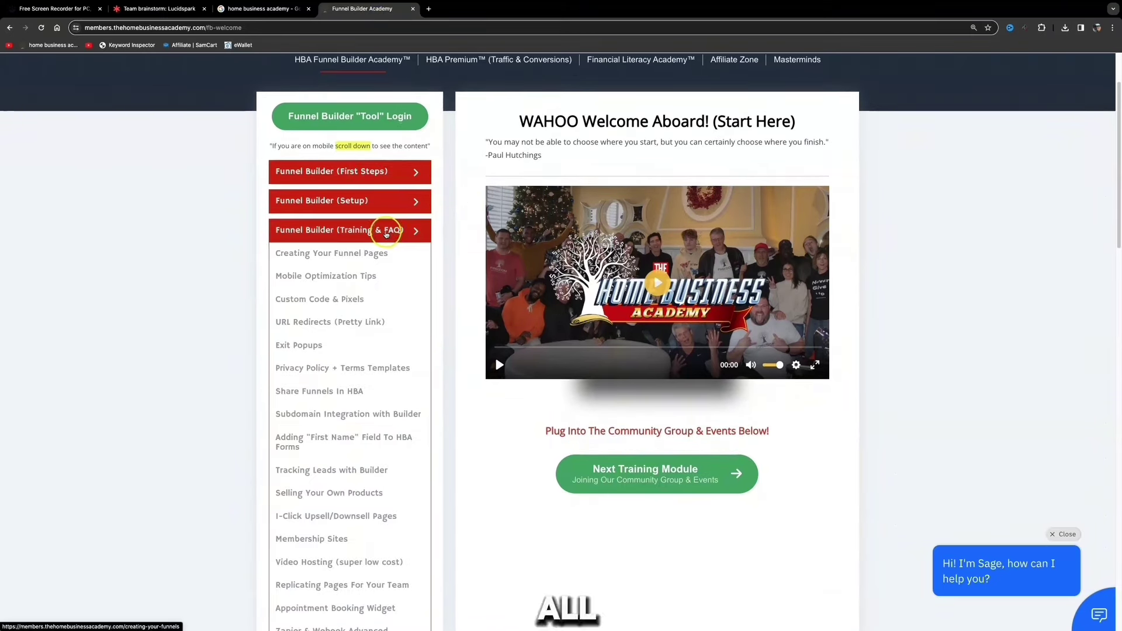
{"action": "scroll", "coordinate": [369, 242], "scroll_direction": "down", "scroll_amount": 1}
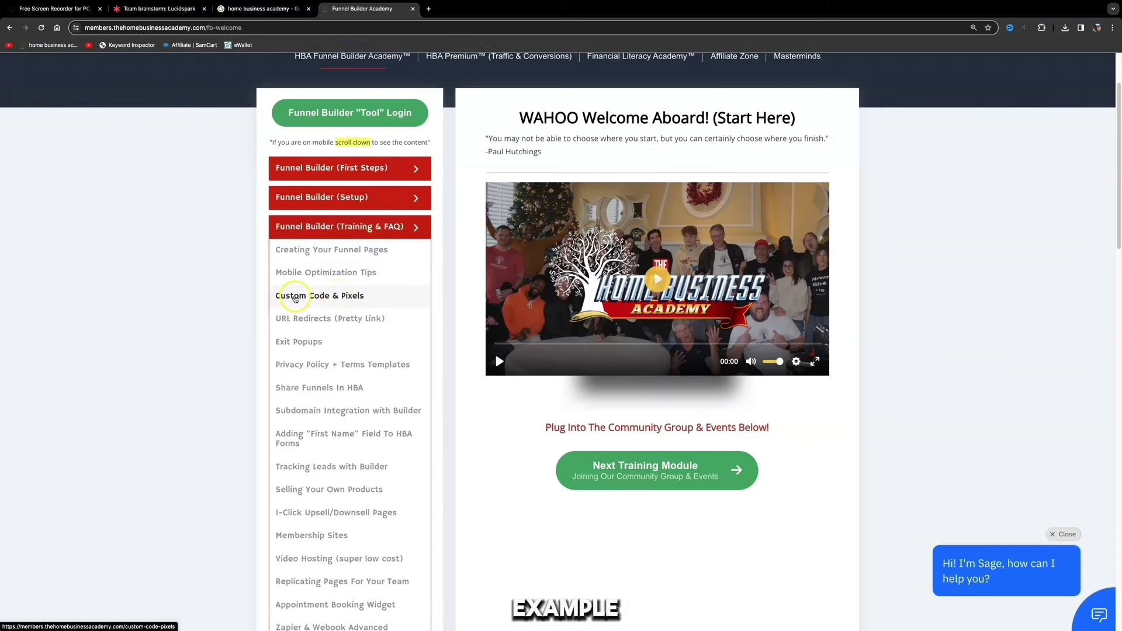
{"action": "left_click", "coordinate": [342, 296]}
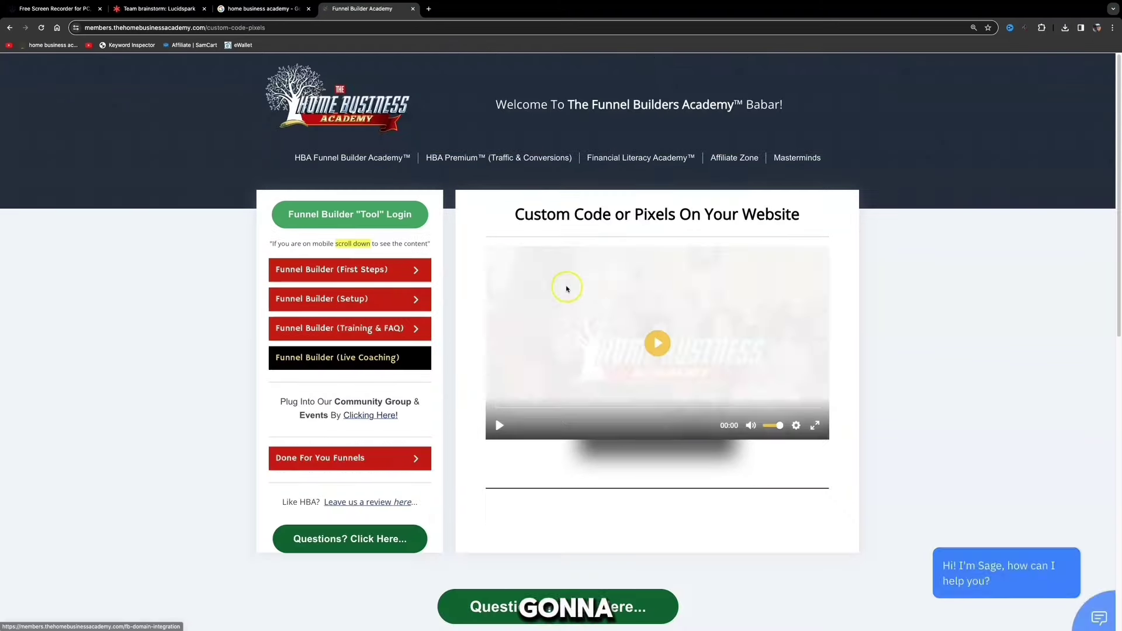
{"action": "scroll", "coordinate": [509, 374], "scroll_direction": "down", "scroll_amount": 1}
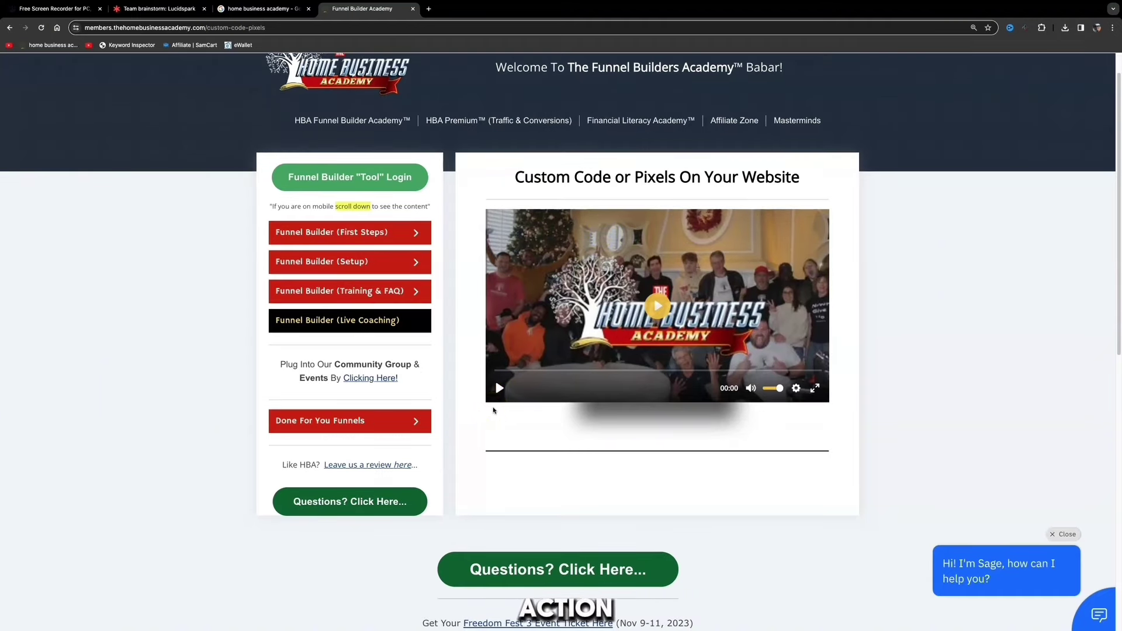
{"action": "left_click", "coordinate": [176, 9]}
{"action": "left_click_drag", "start_coordinate": [196, 156], "coordinate": [946, 462]}
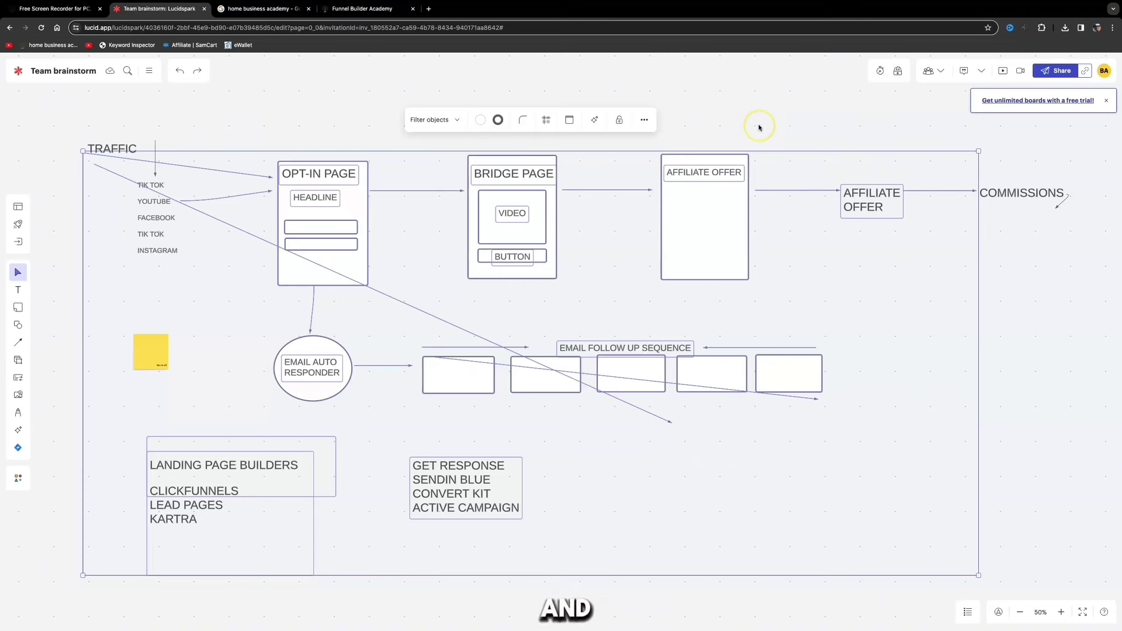
{"action": "left_click", "coordinate": [134, 102]}
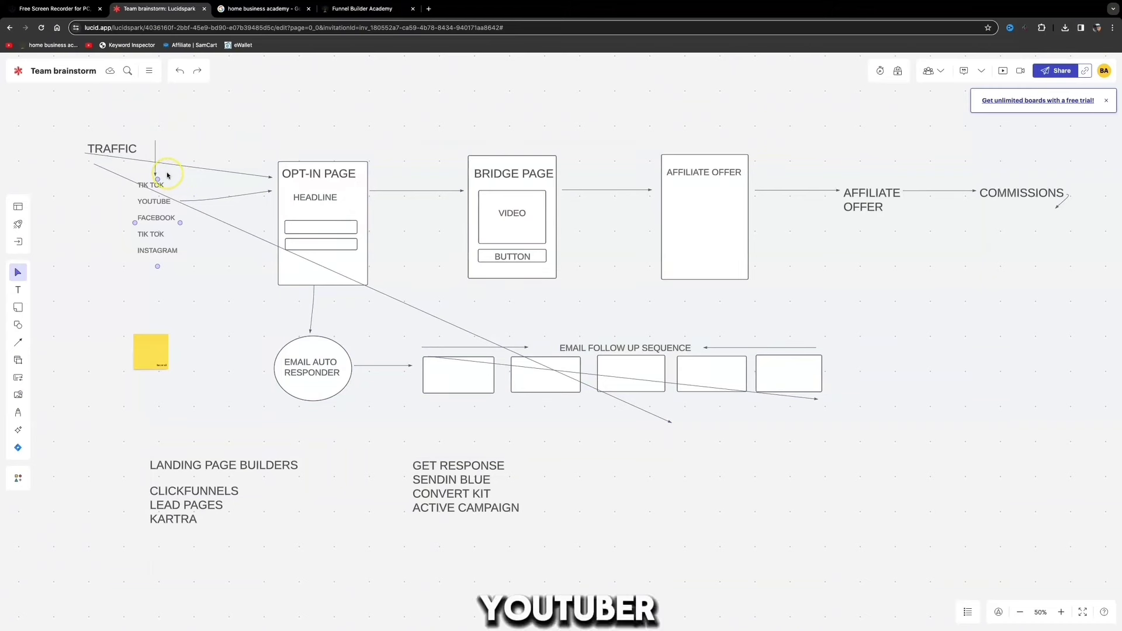
{"action": "left_click_drag", "start_coordinate": [266, 157], "coordinate": [982, 483]}
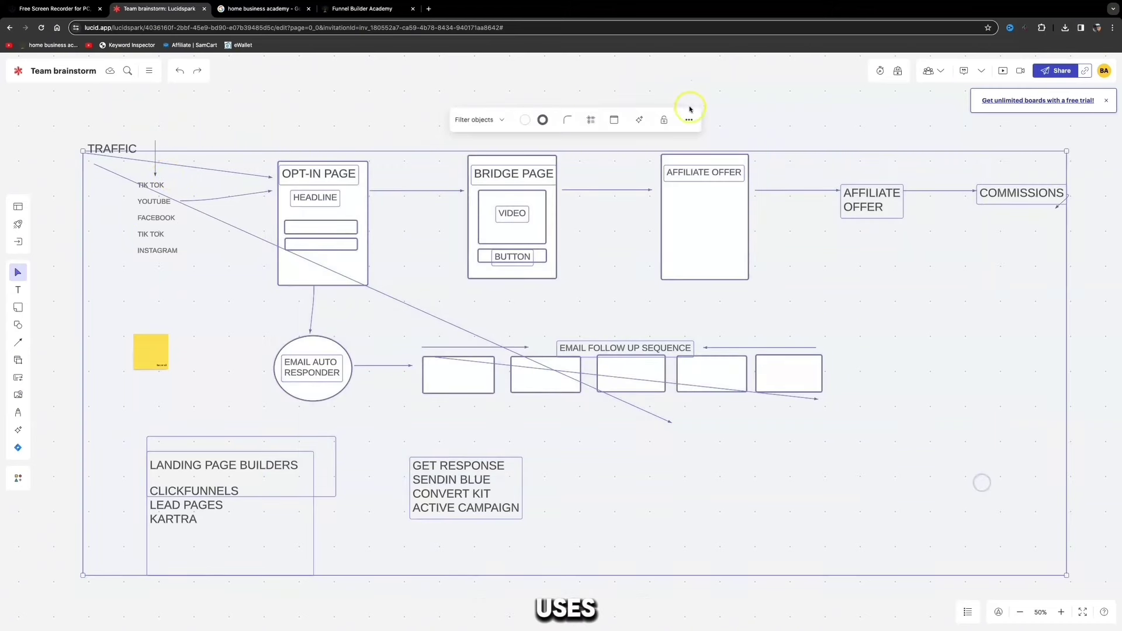
{"action": "left_click", "coordinate": [670, 135]}
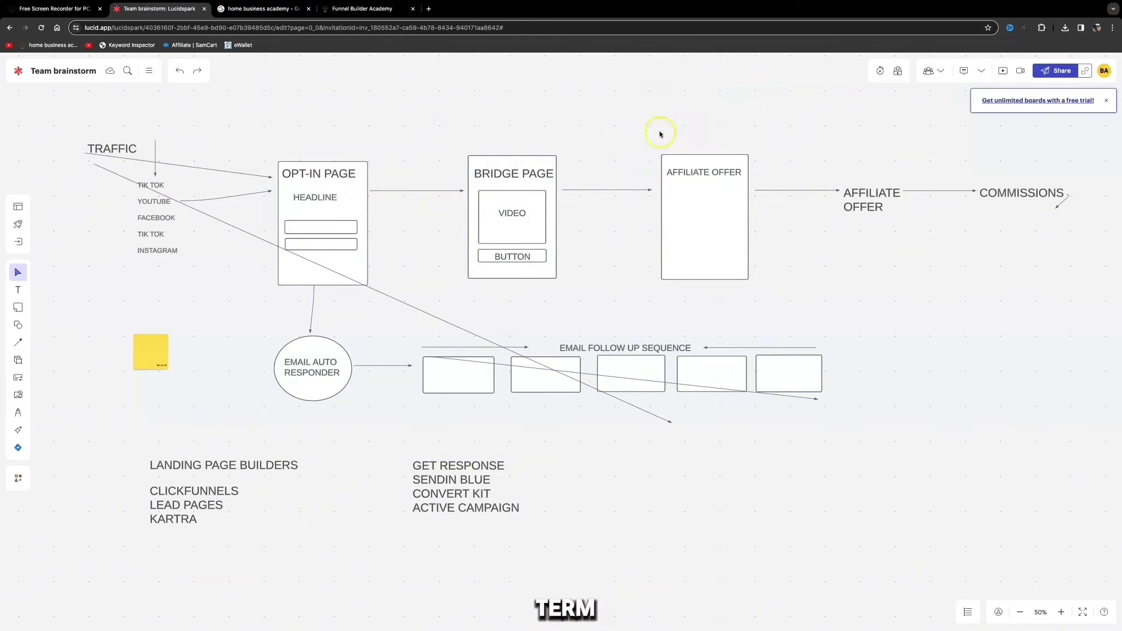